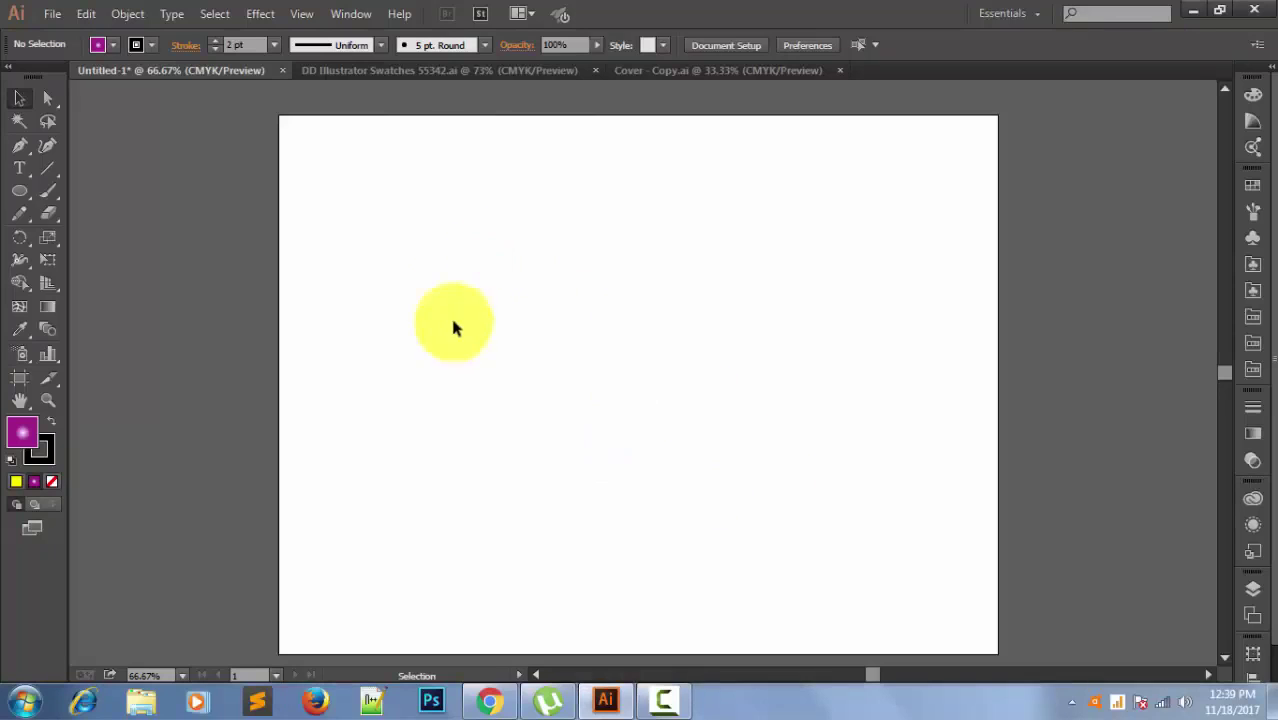
Draw a large circle, roughly 7 in across, in the centre of the artboard.
drag(403, 144, 547, 384)
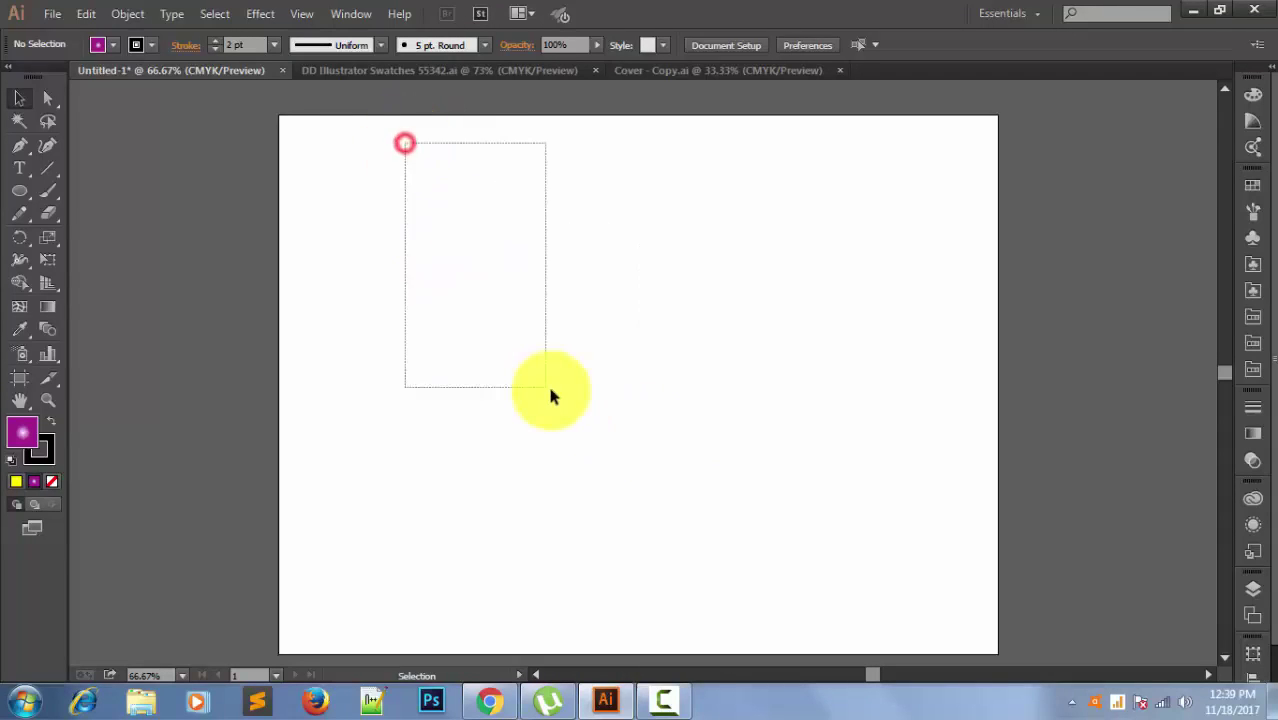
click(19, 191)
mouse_move(427, 236)
mouse_down()
mouse_move(741, 544)
mouse_move(765, 513)
mouse_move(786, 527)
mouse_up()
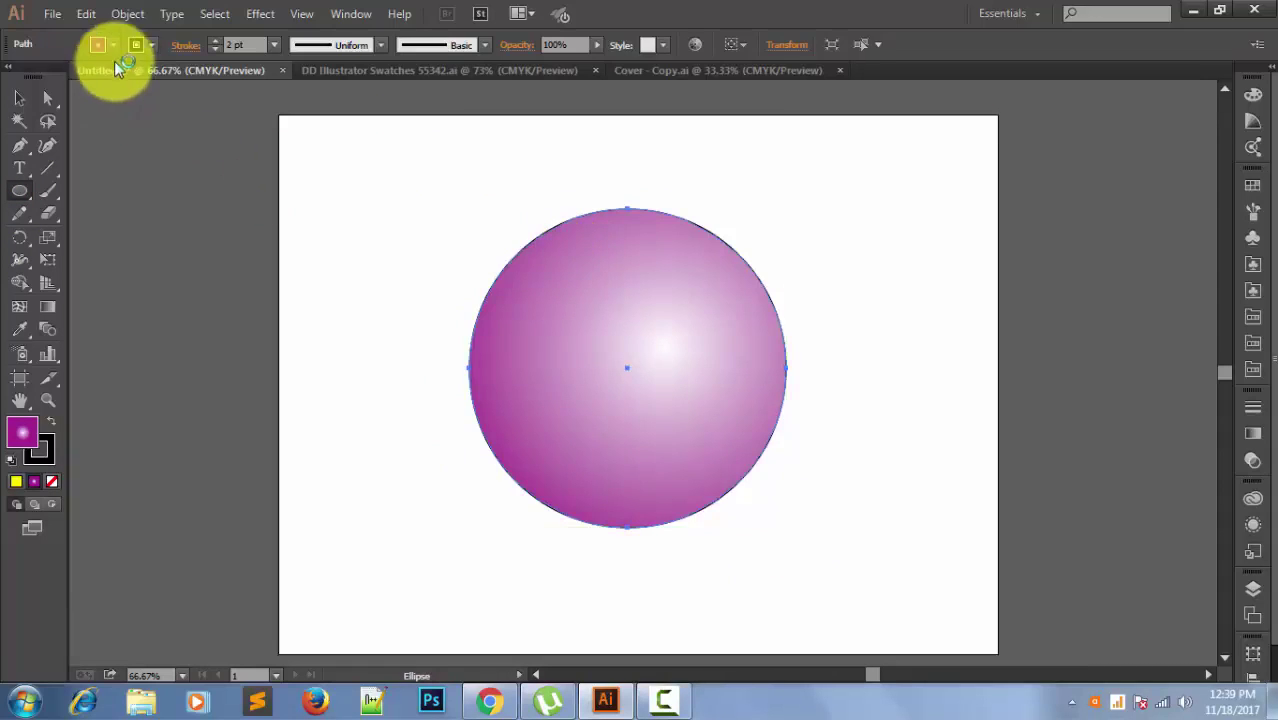
Set the circle's fill to None so only its 2 pt outline remains.
click(112, 45)
click(13, 80)
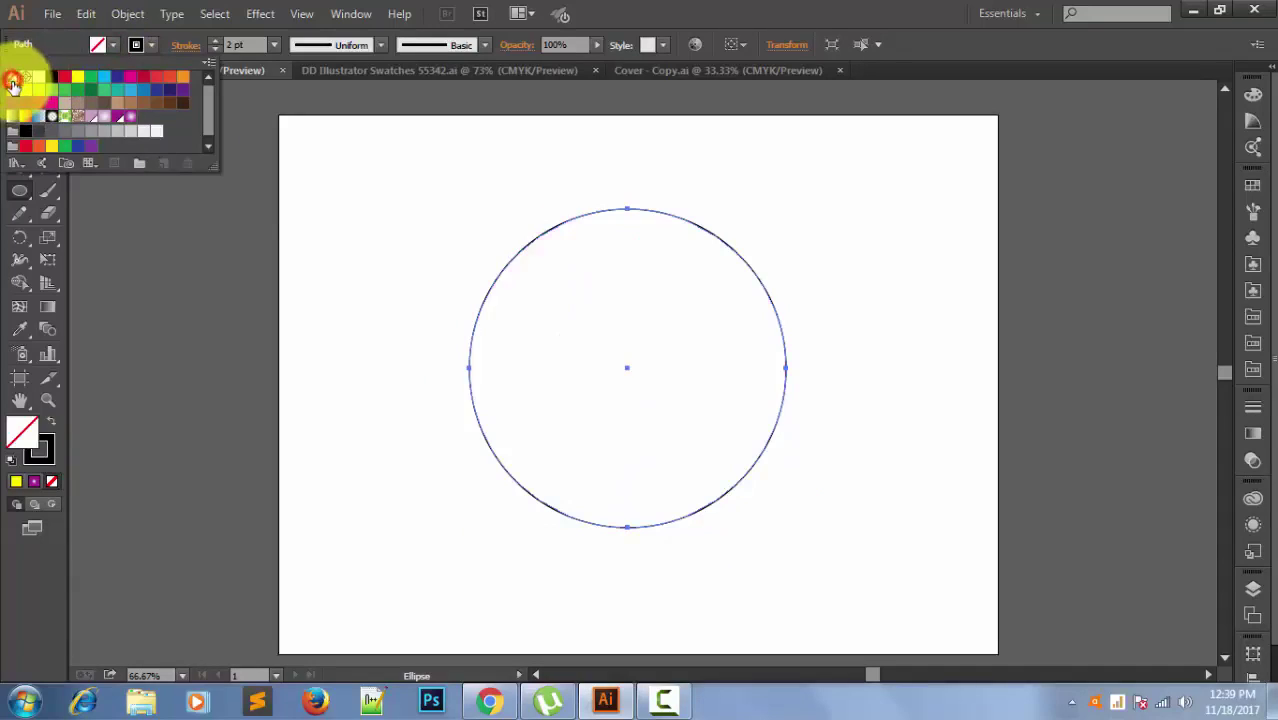
click(38, 197)
click(166, 197)
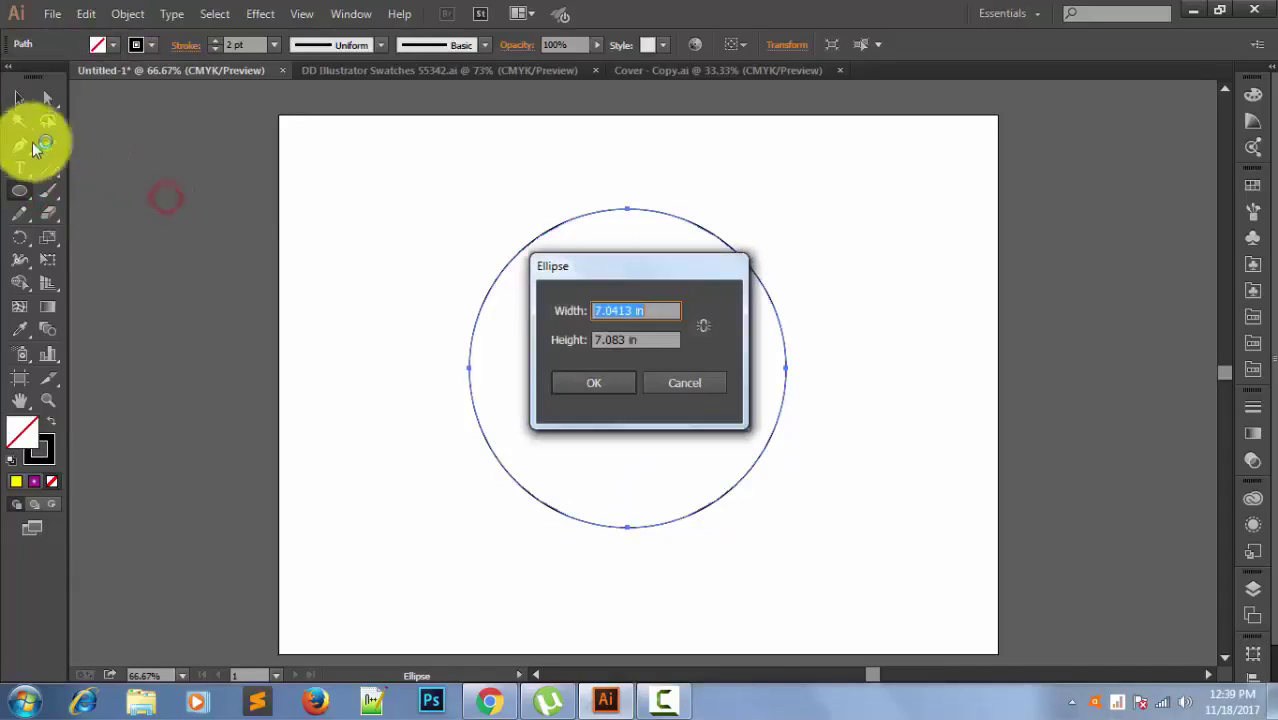
click(716, 388)
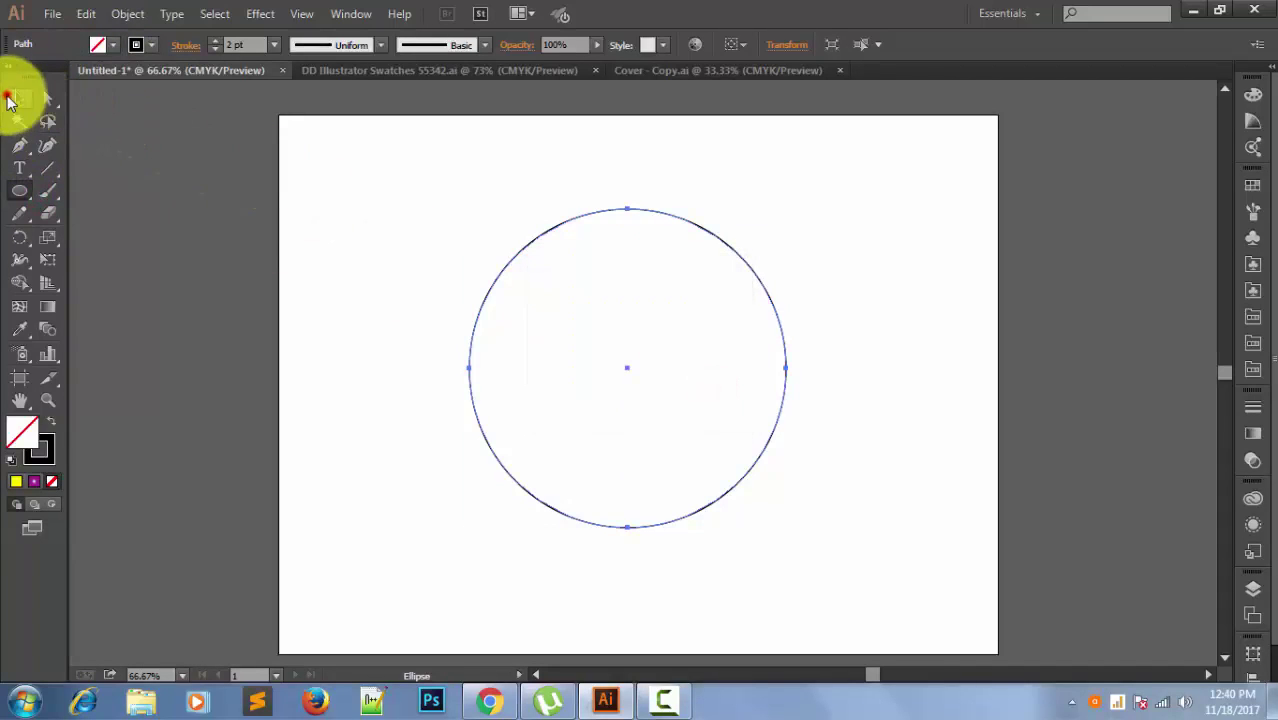
click(19, 97)
click(362, 194)
Copy the circle, paste it in front, and scale the copy down to about 4.8 in.
click(621, 210)
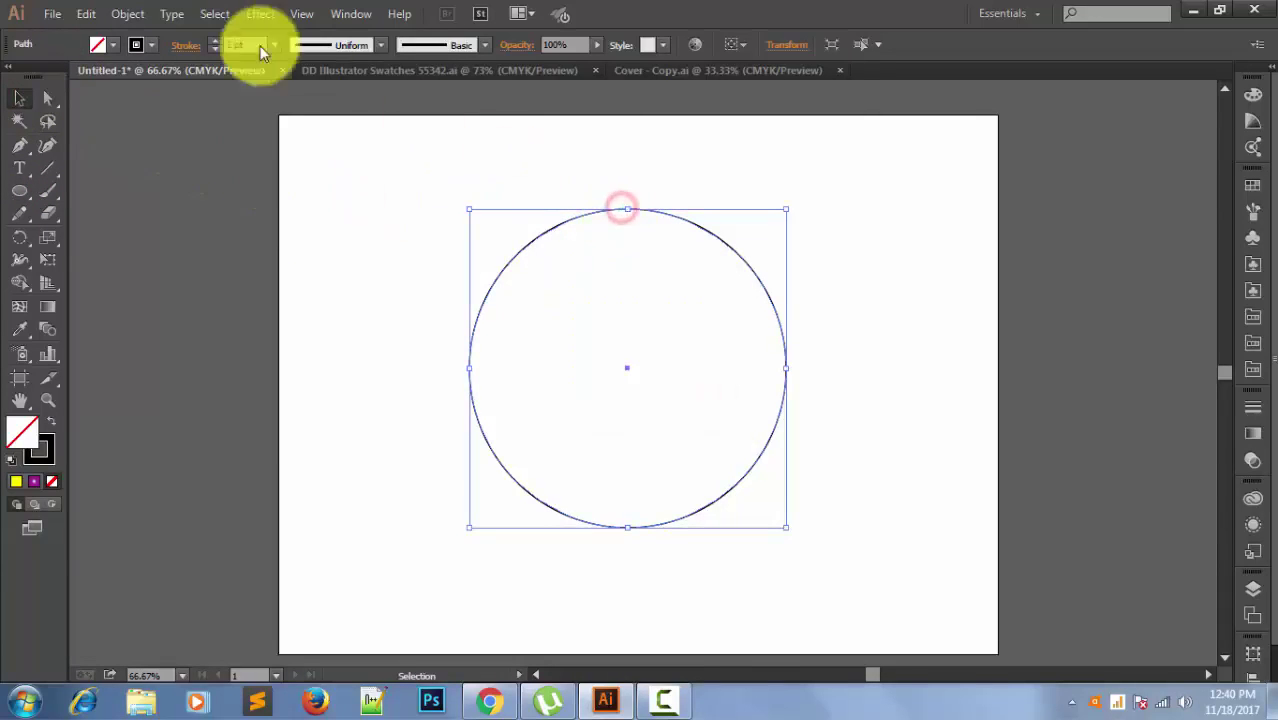
click(86, 13)
click(118, 93)
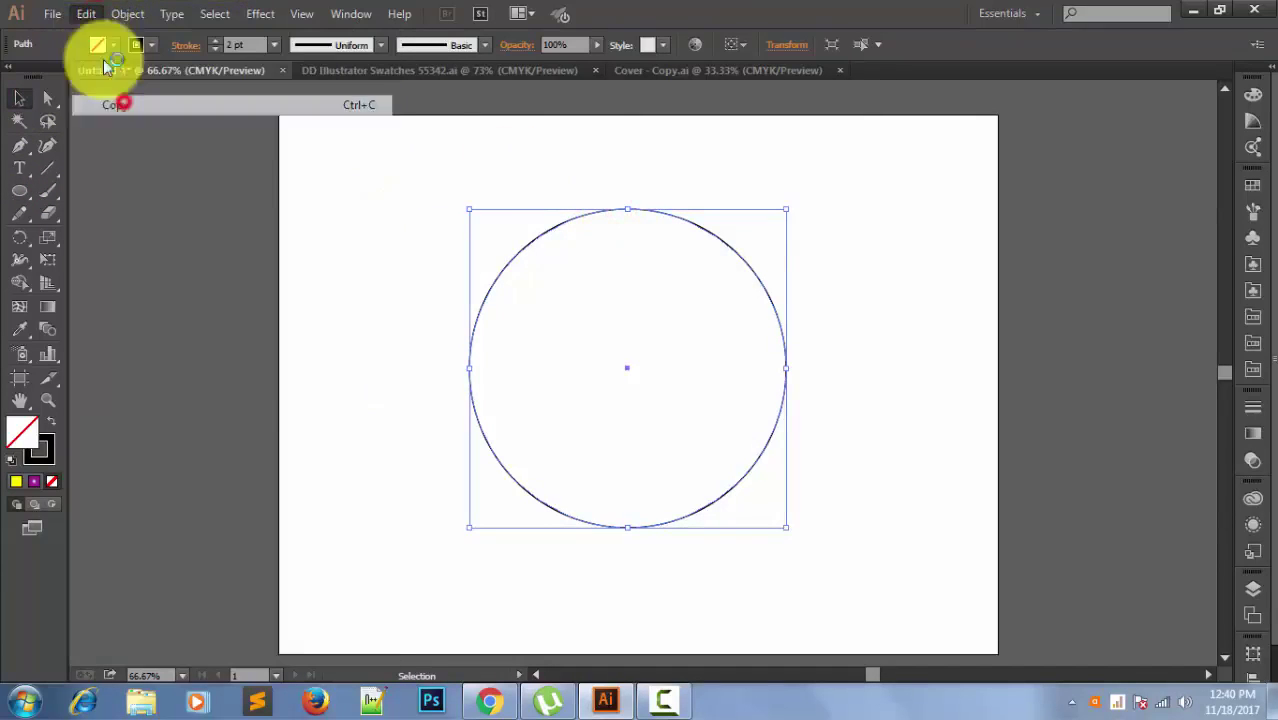
click(86, 13)
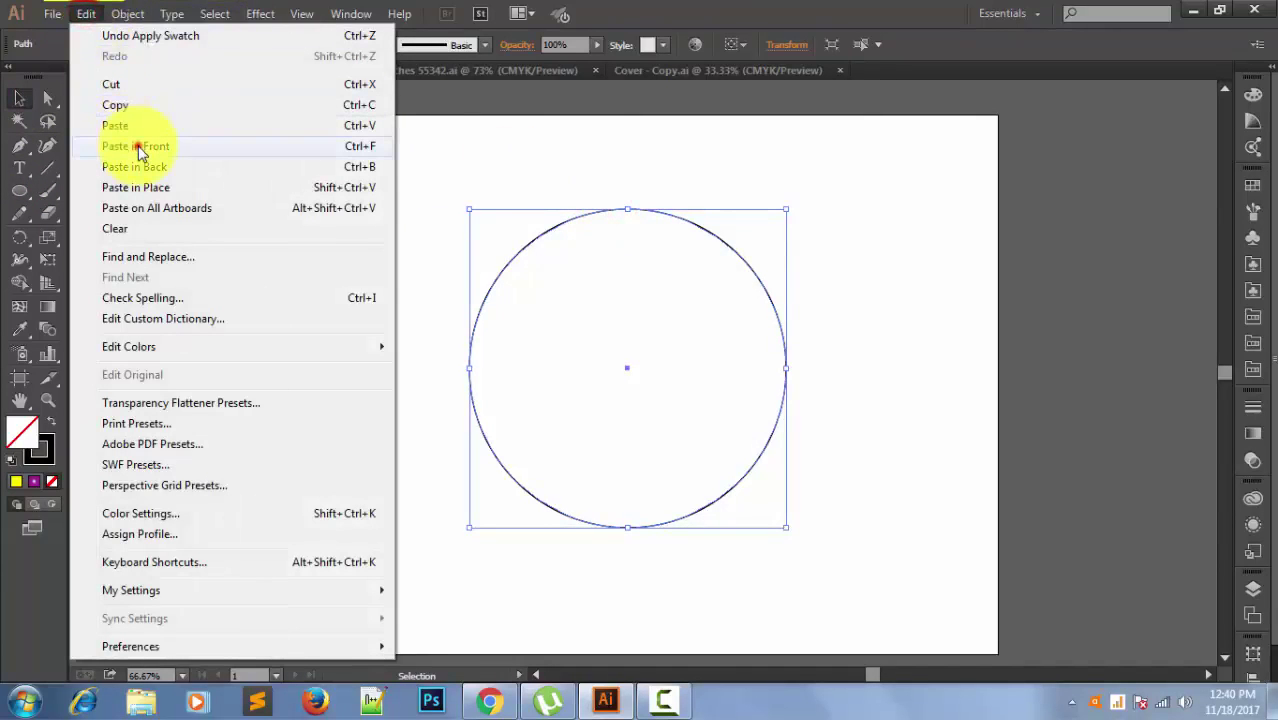
click(138, 148)
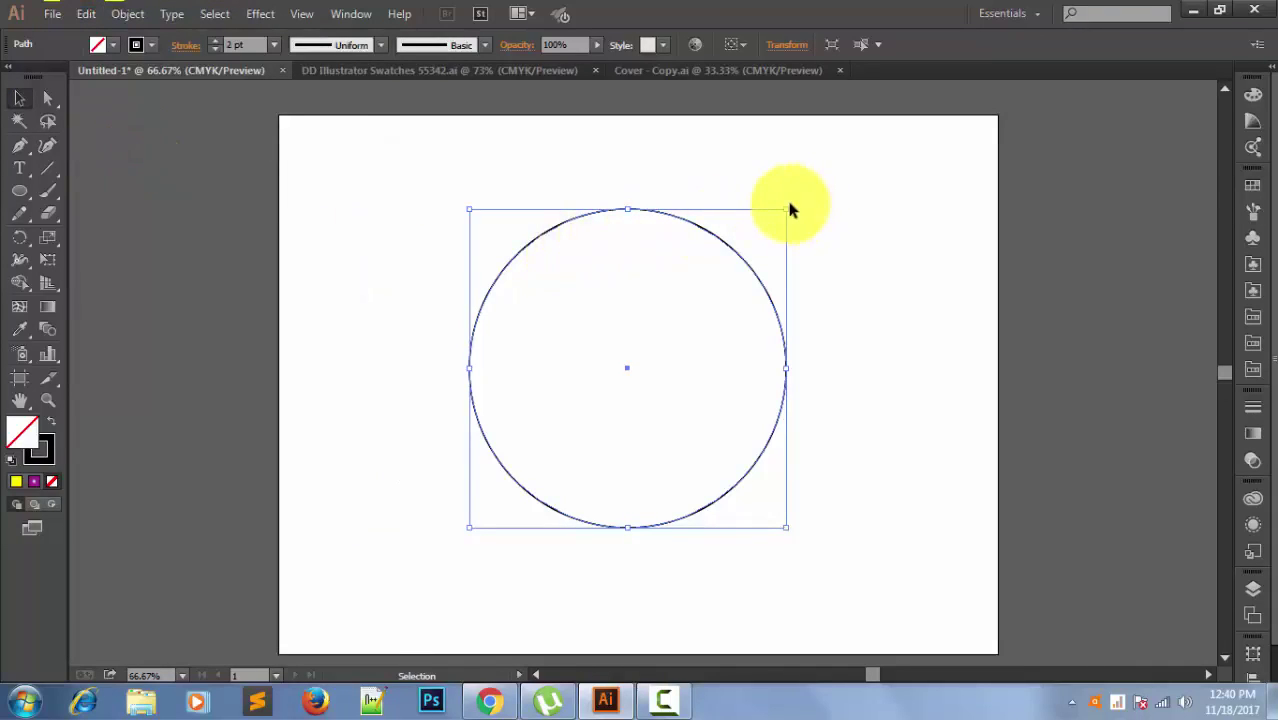
mouse_move(787, 209)
mouse_down()
mouse_move(744, 289)
mouse_move(704, 293)
mouse_up()
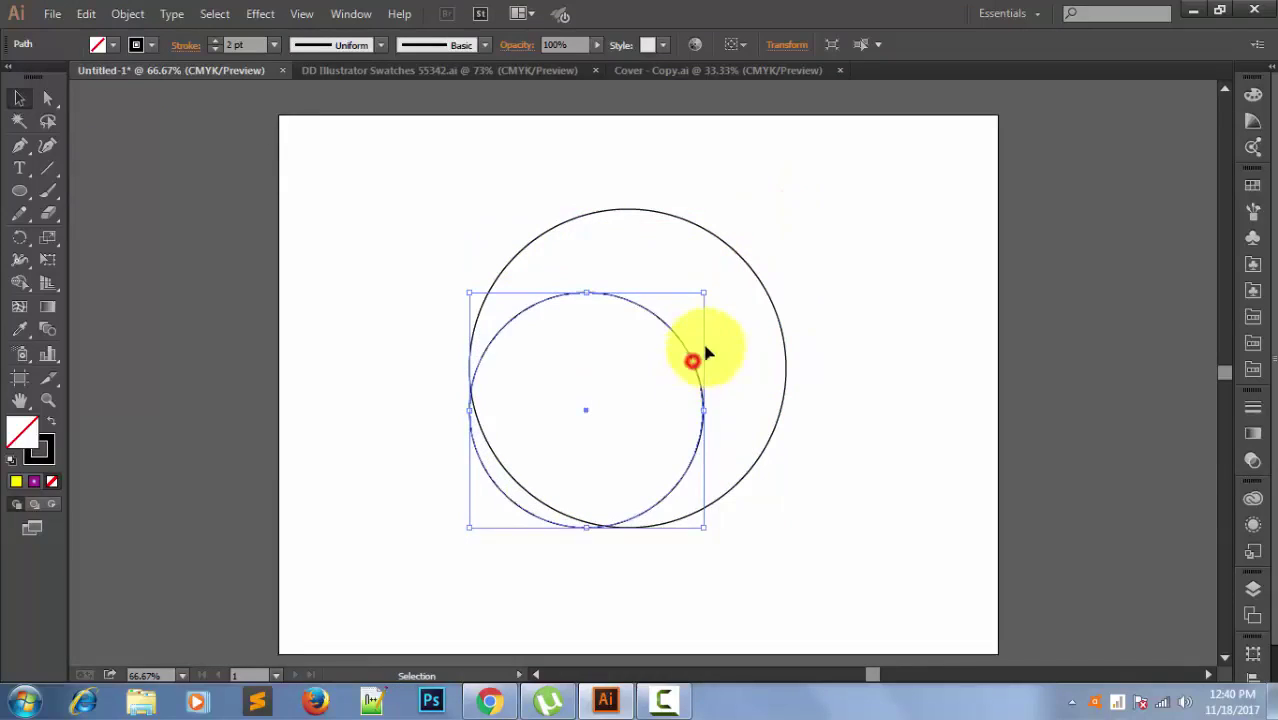
drag(706, 352, 768, 368)
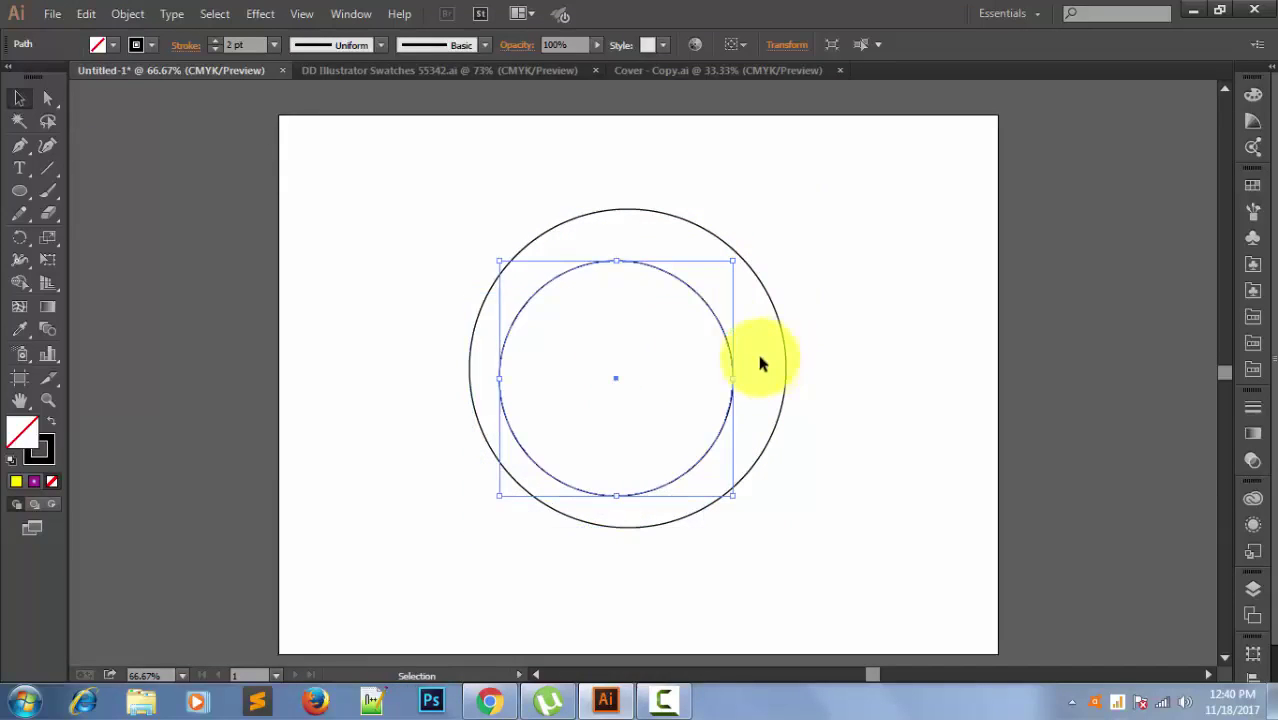
drag(733, 261, 730, 277)
Align both circles on horizontal and vertical centres to form concentric rings.
drag(451, 215, 778, 496)
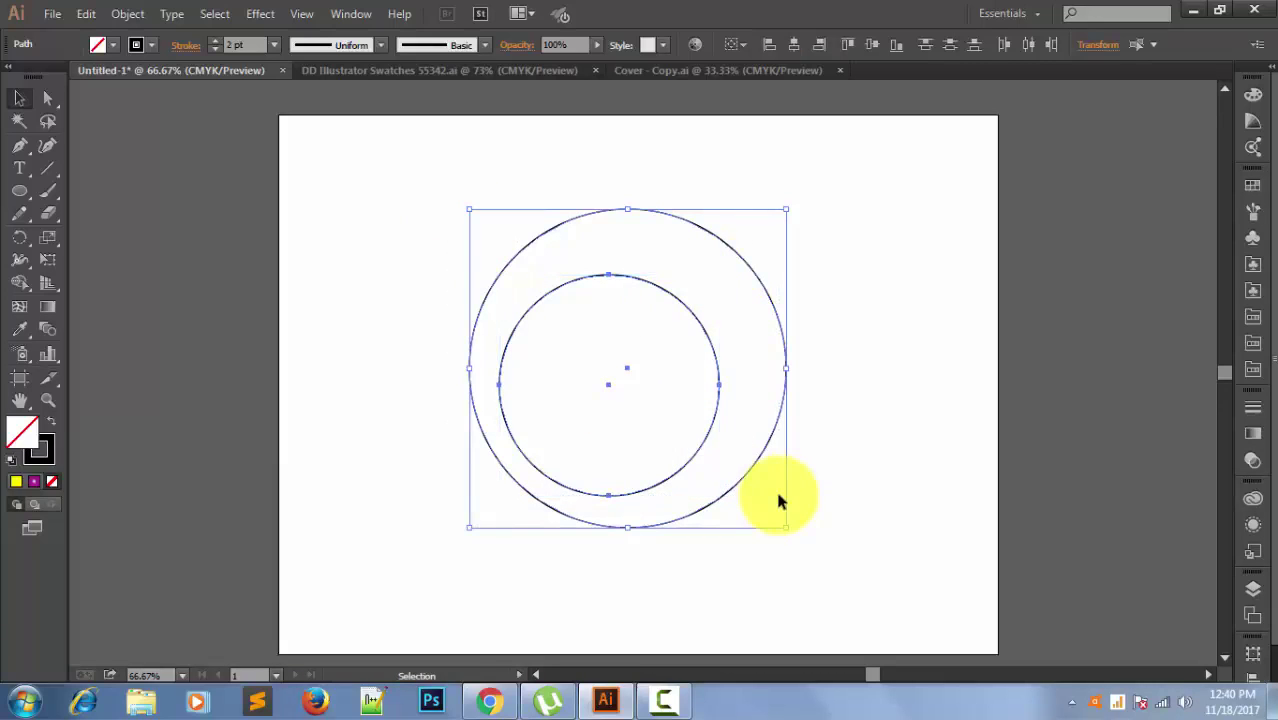
click(845, 47)
click(788, 45)
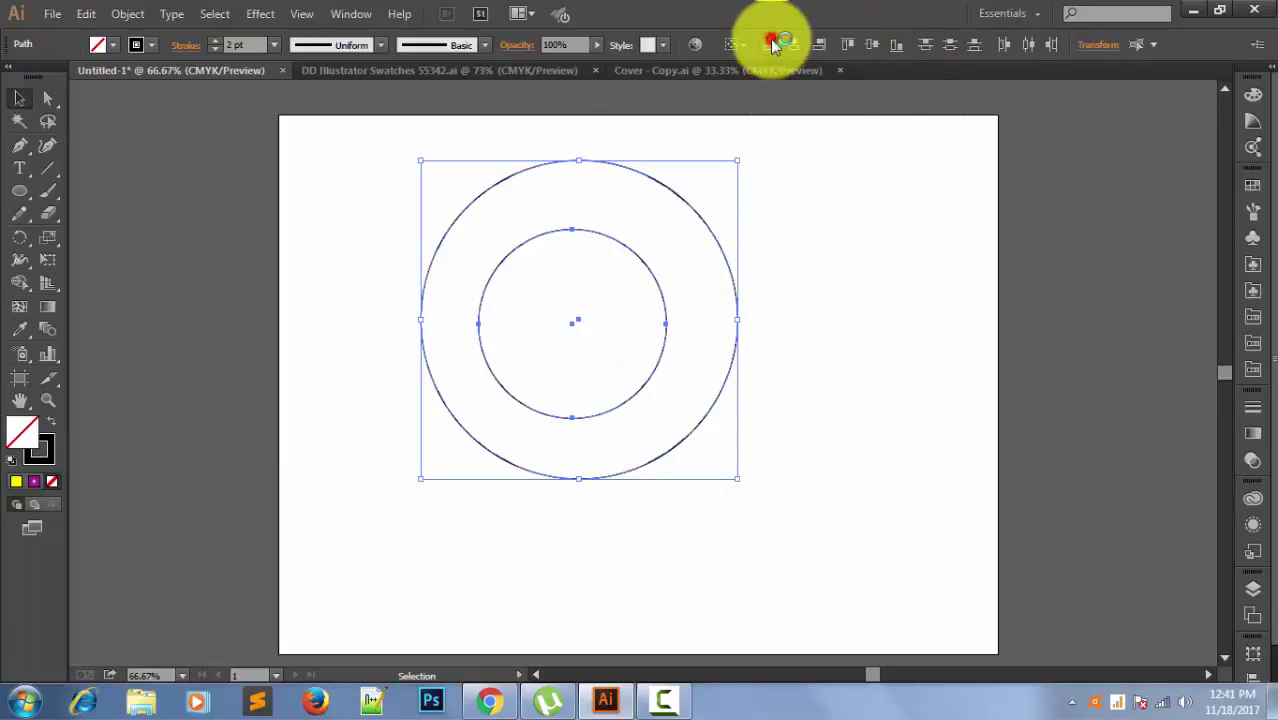
click(773, 45)
click(795, 45)
click(785, 309)
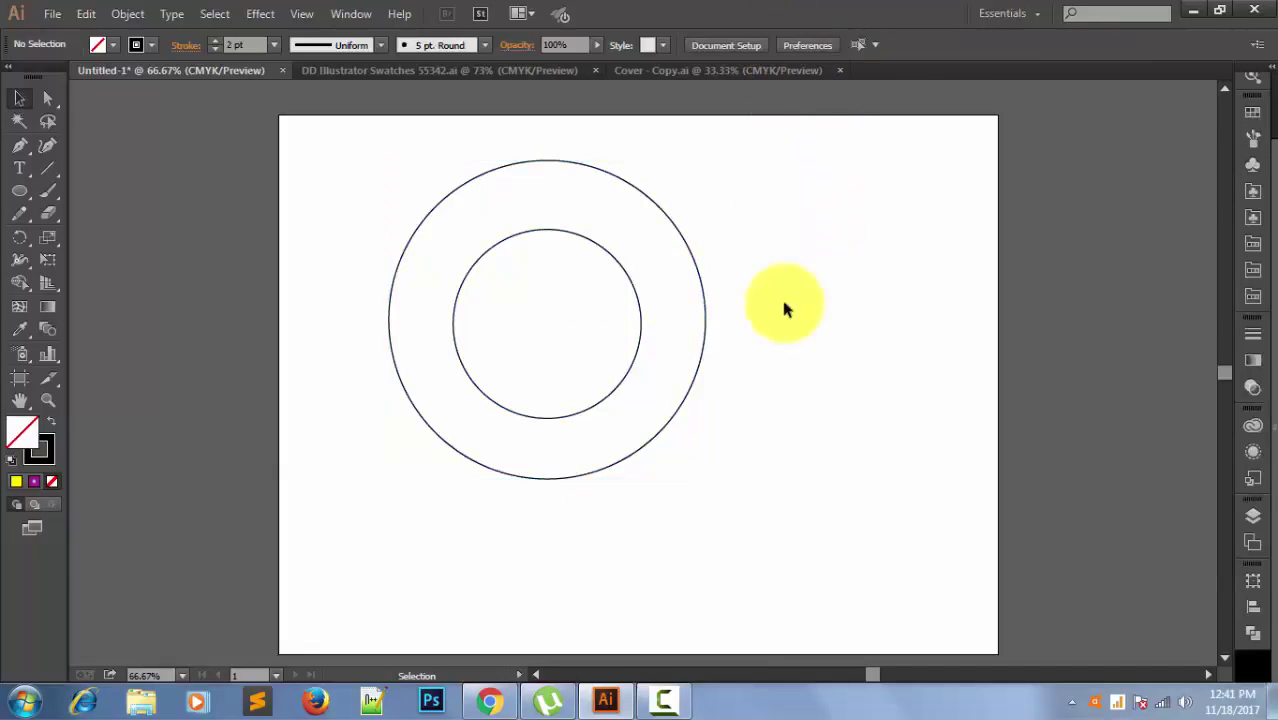
Draw a small circle on the upper right of the outer ring.
drag(996, 434, 921, 414)
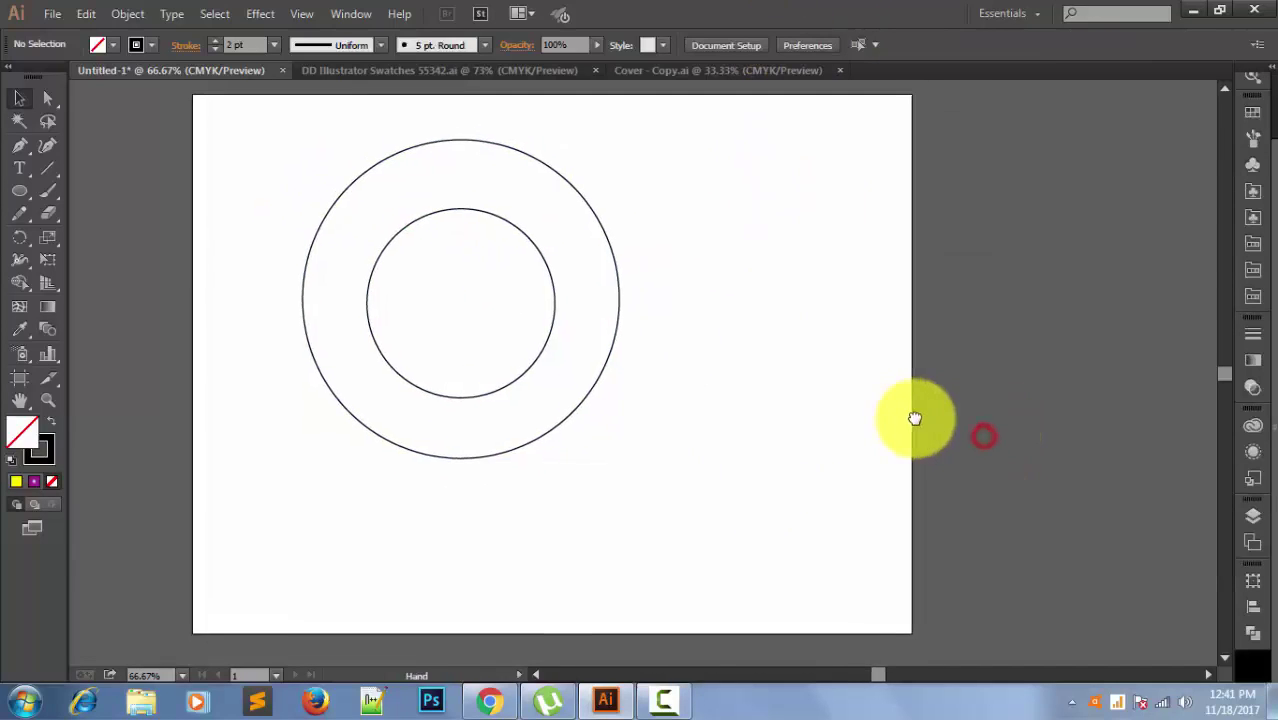
click(24, 191)
drag(559, 211, 626, 284)
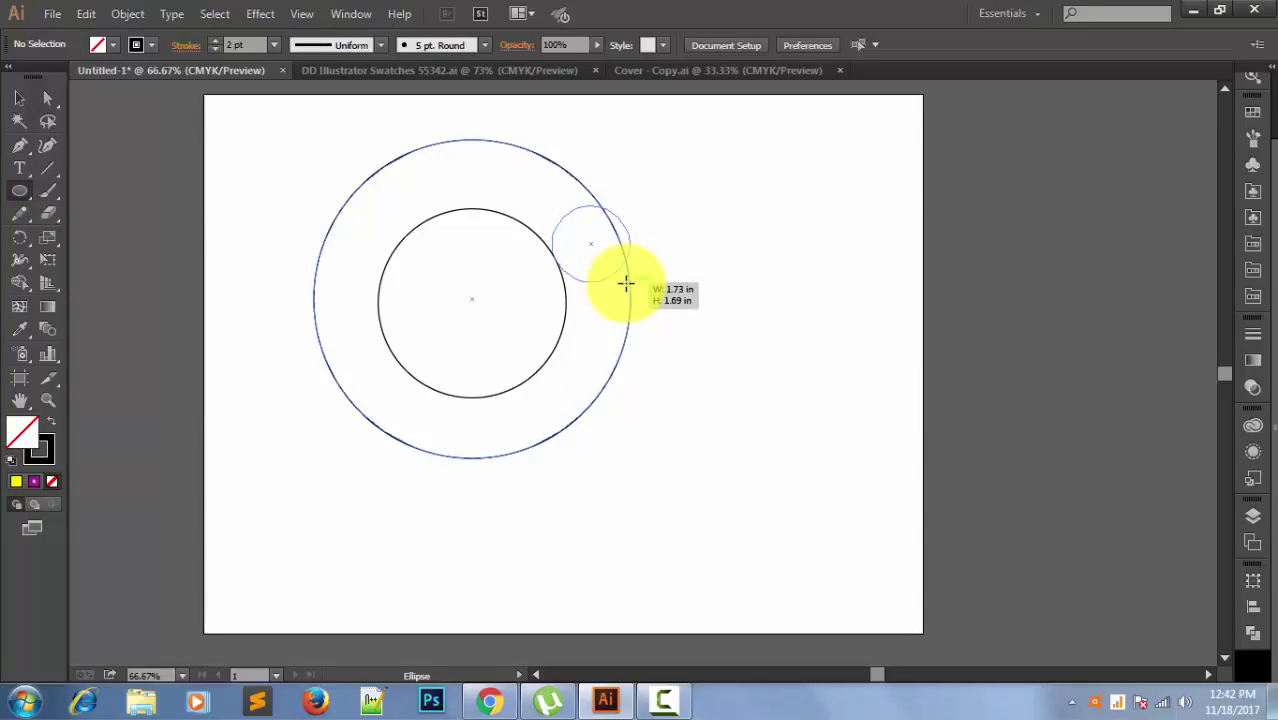
drag(626, 284, 620, 277)
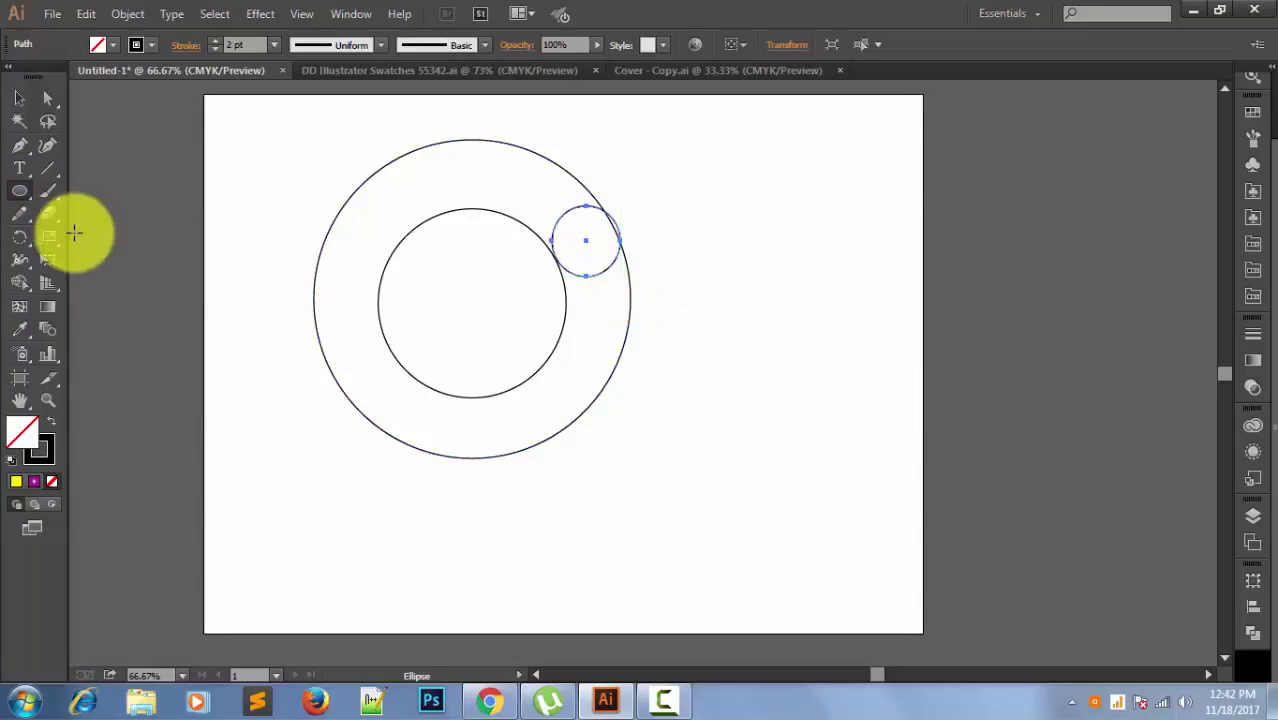
click(19, 97)
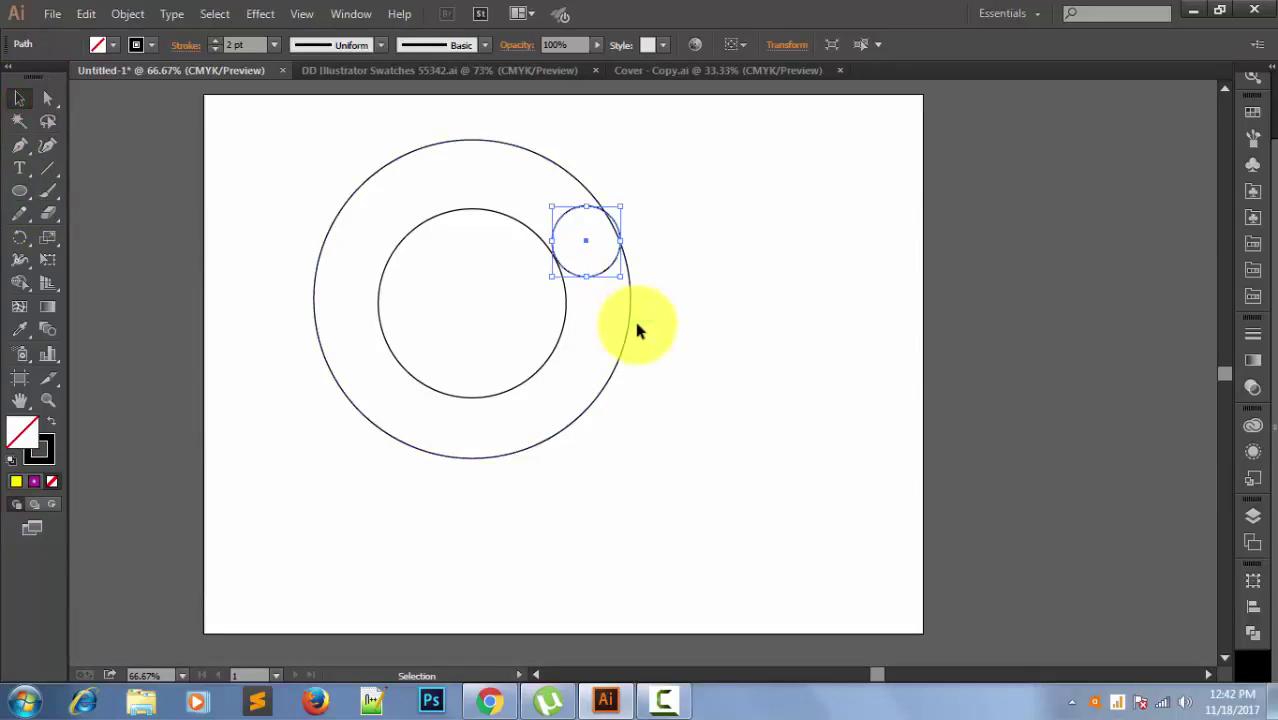
click(679, 285)
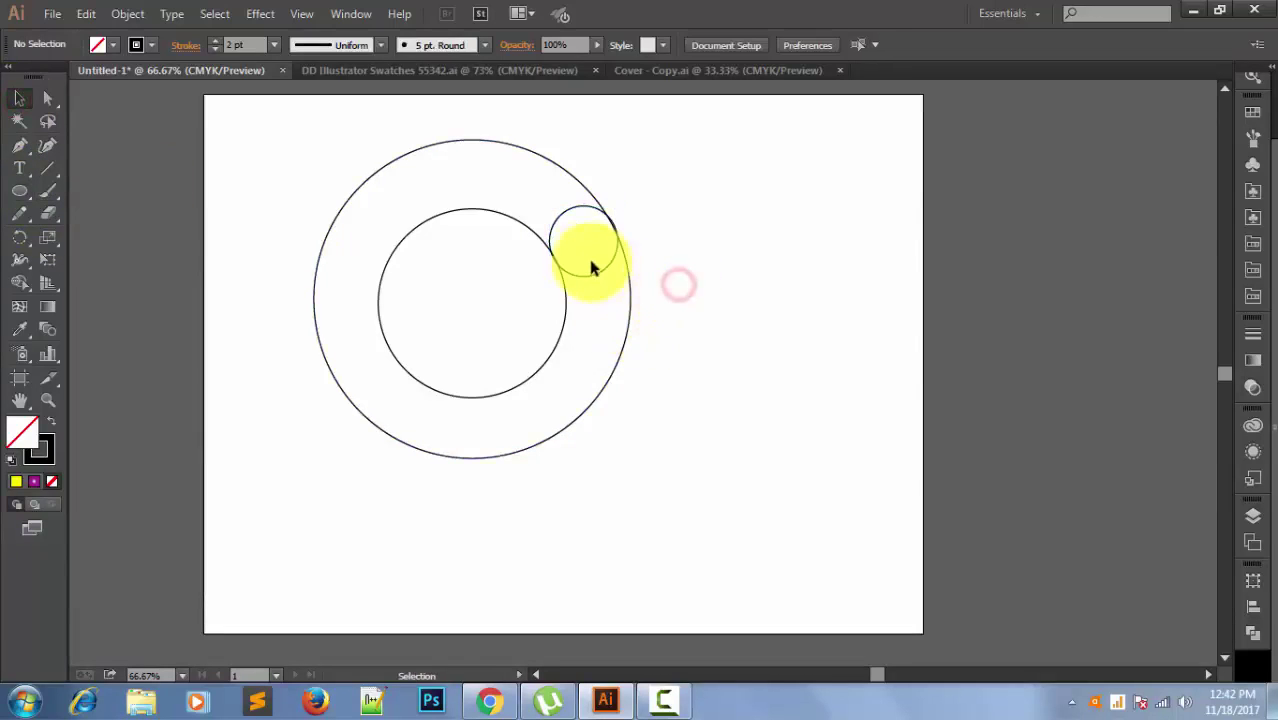
Alt-drag a copy of the small circle lower down, between the two rings.
click(688, 274)
mouse_move(693, 301)
mouse_down()
mouse_move(782, 342)
mouse_move(765, 317)
mouse_up()
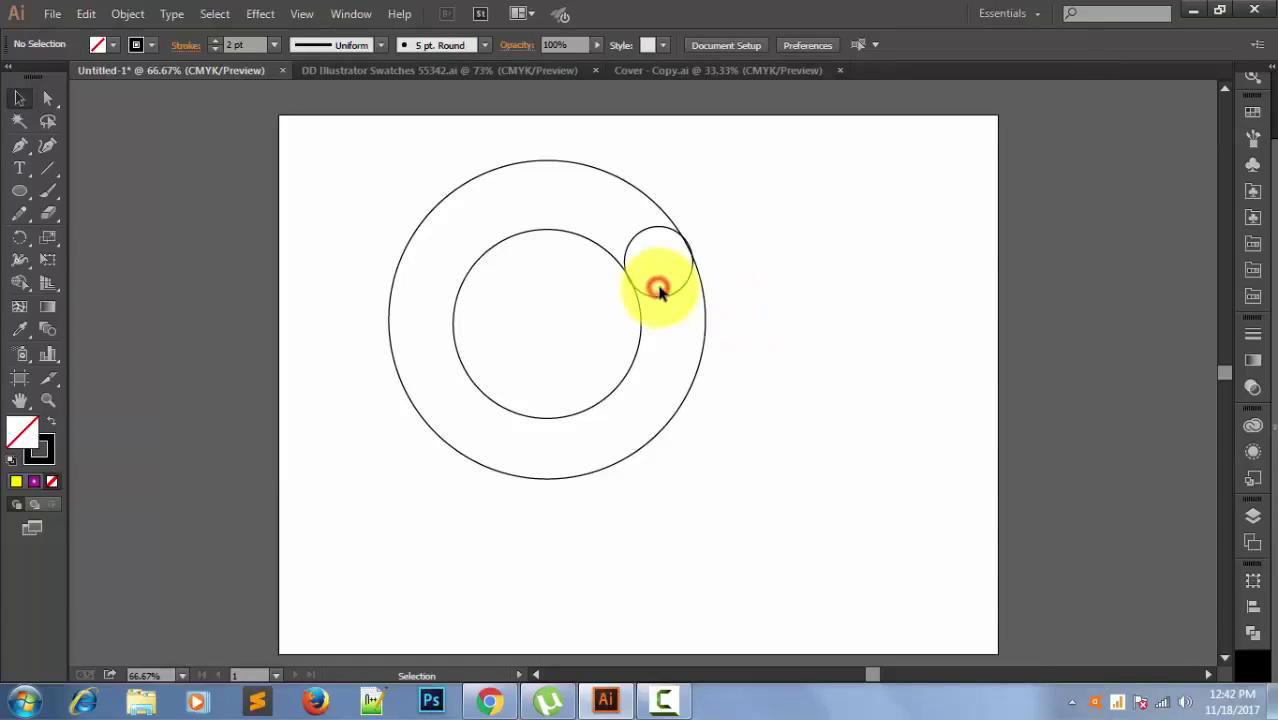
drag(666, 298, 662, 445)
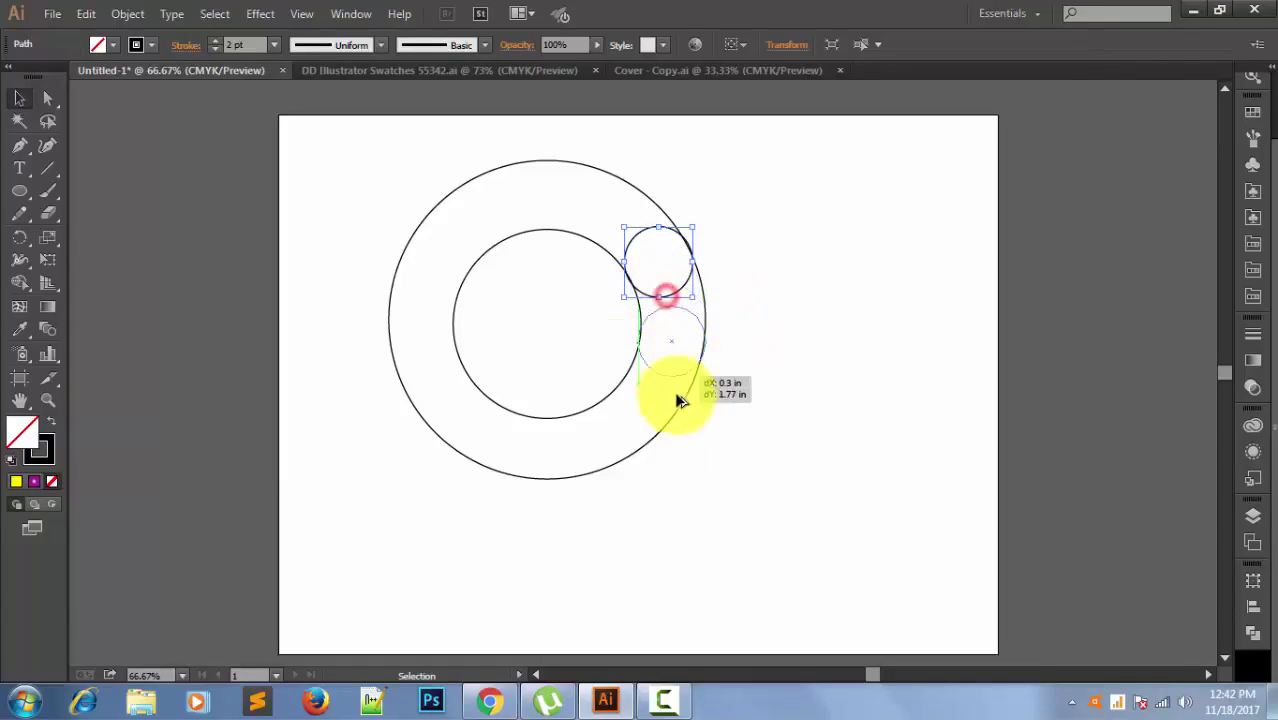
drag(662, 445, 647, 436)
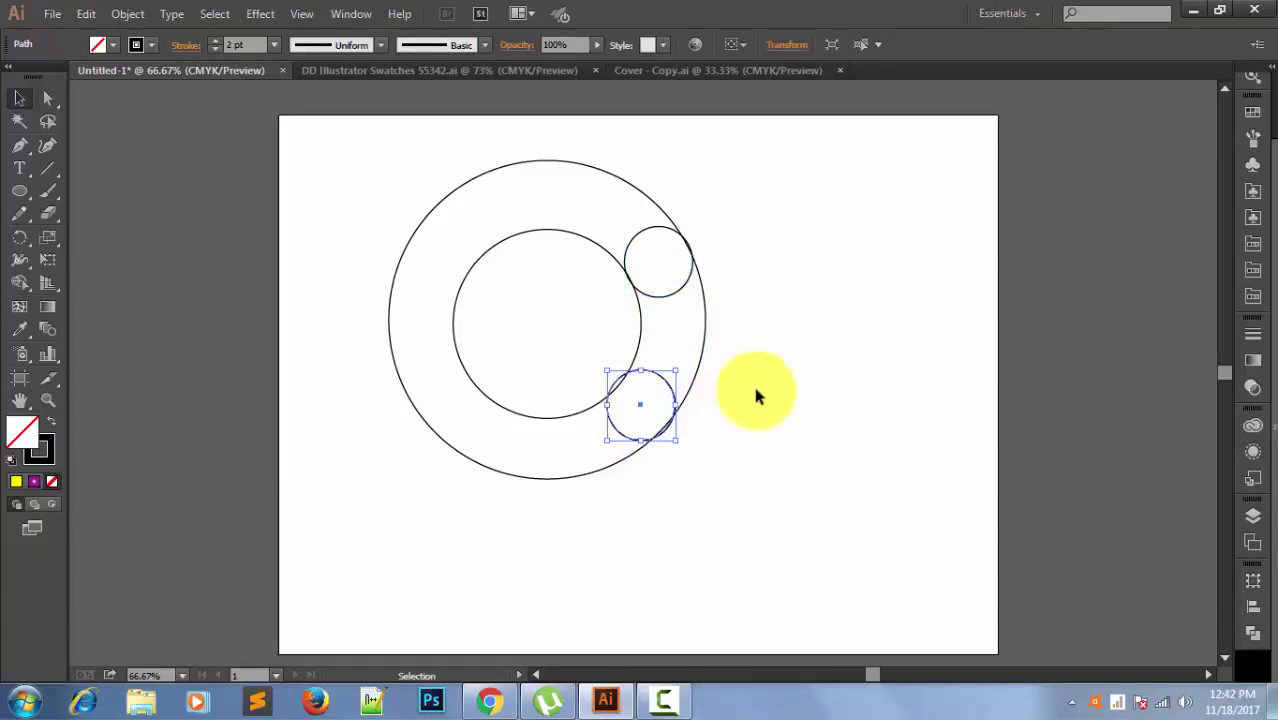
click(755, 393)
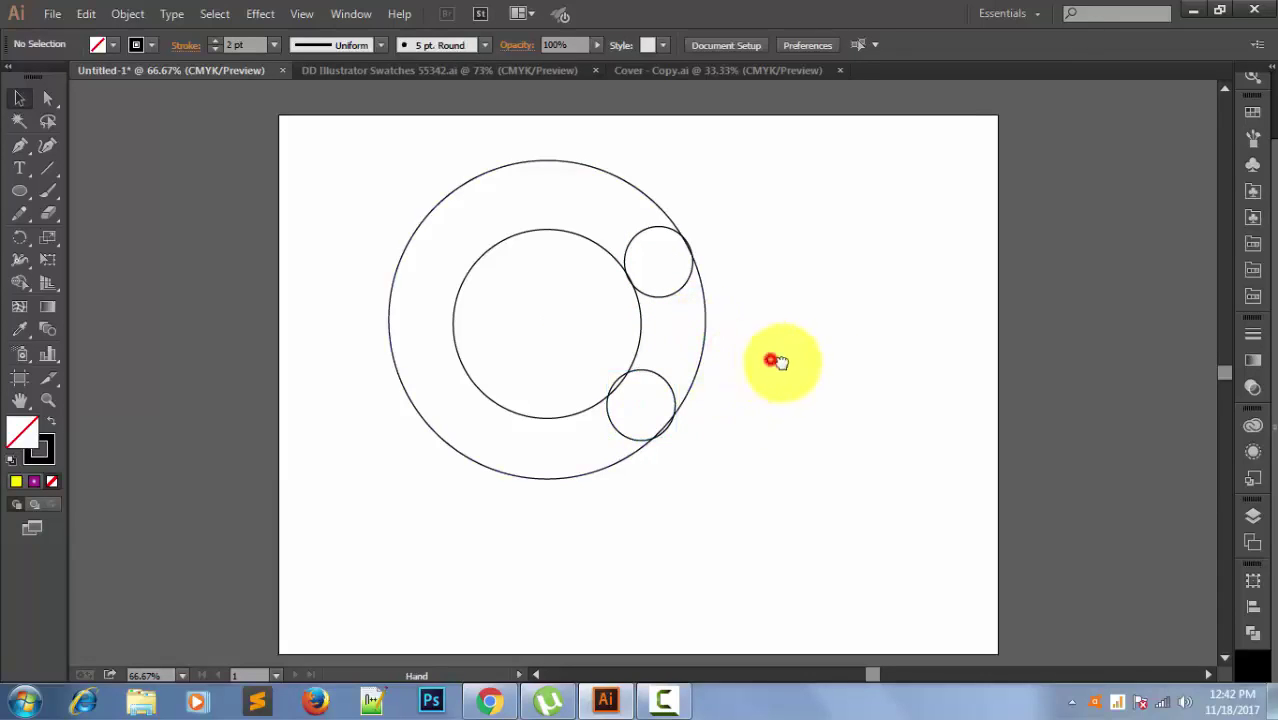
Nudge and slightly shrink the lower small circle so it fits snugly between the rings.
drag(770, 360, 884, 369)
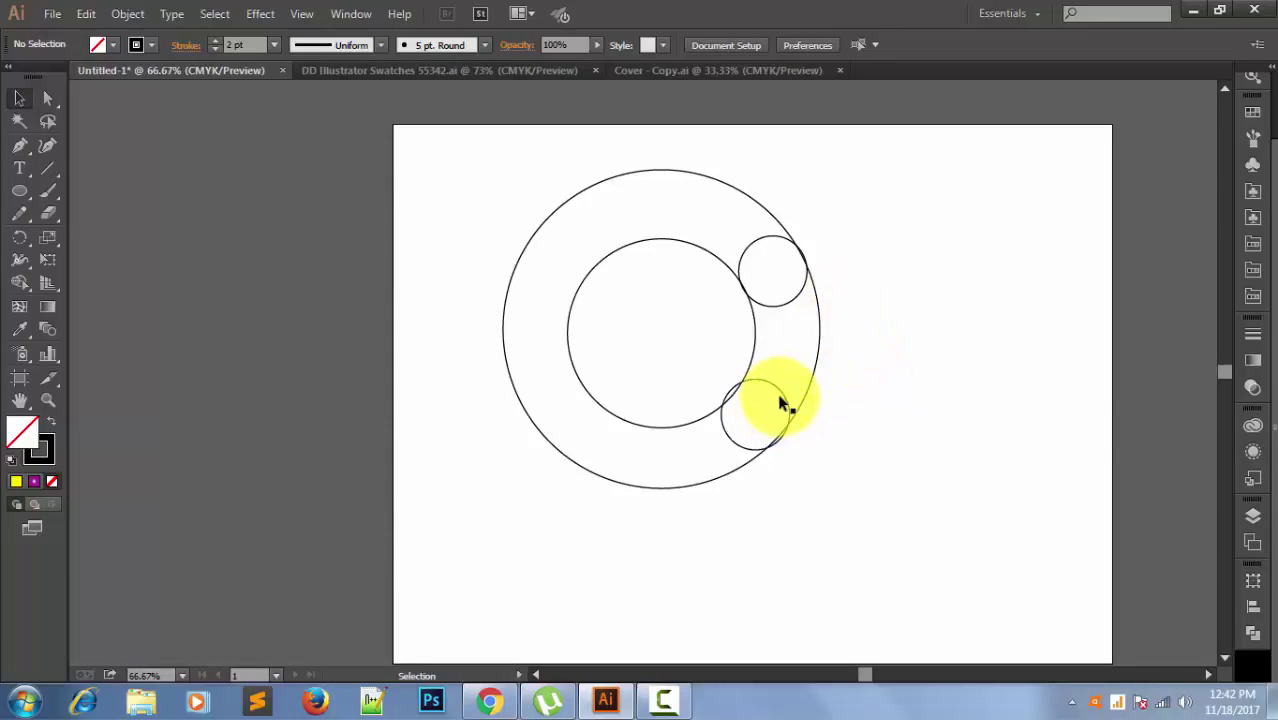
drag(781, 398, 797, 451)
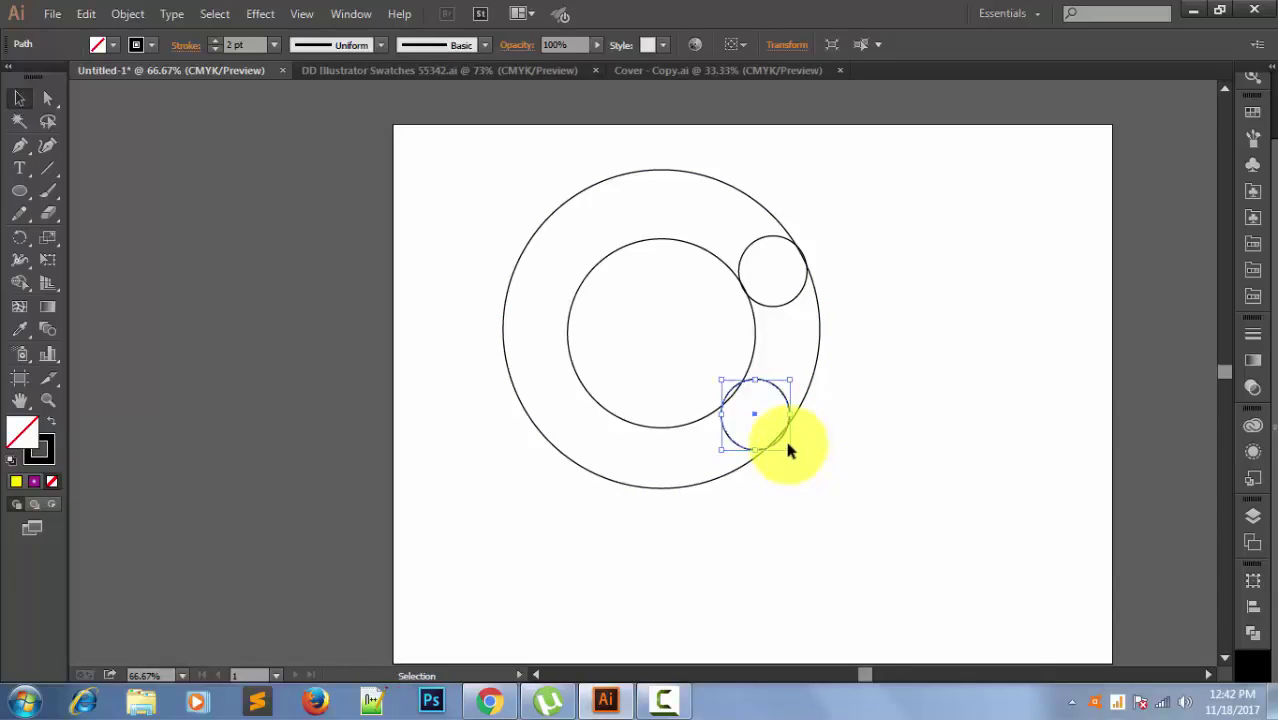
key(Down)
key(Down)
key(Down)
key(Down)
key(Left)
key(Left)
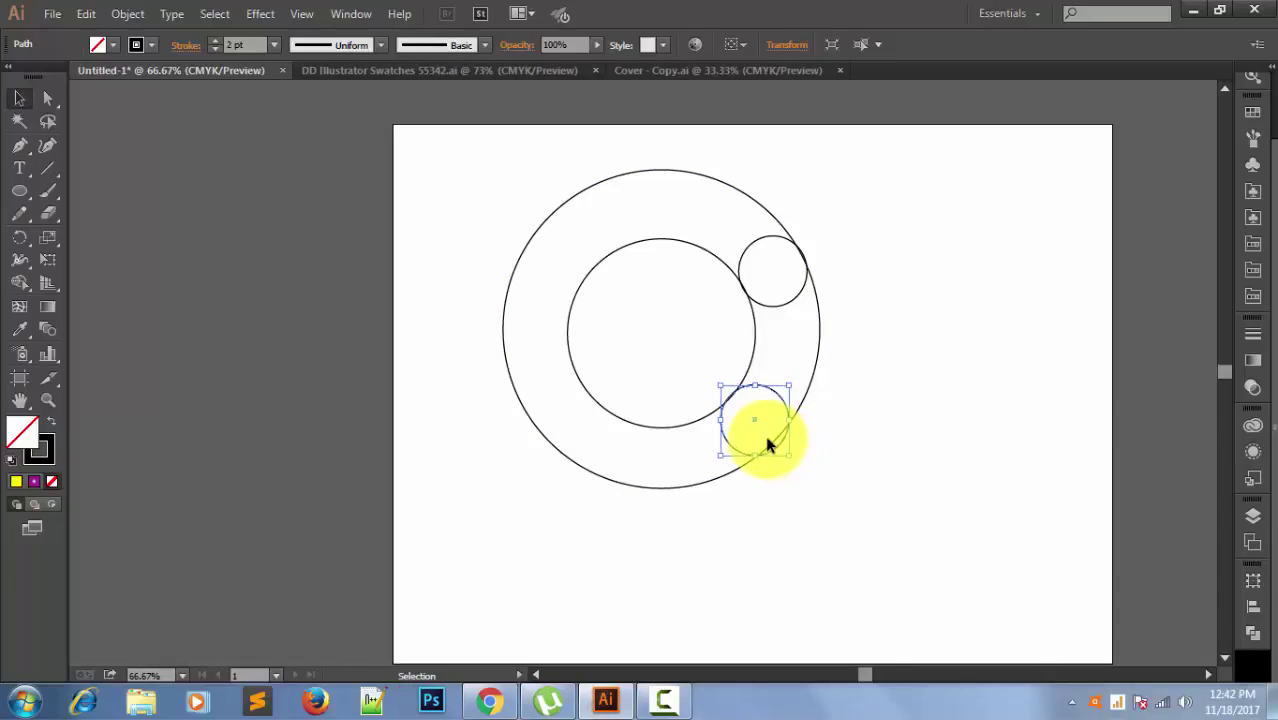
key(Left)
key(Left)
key(Left)
key(Right)
key(Right)
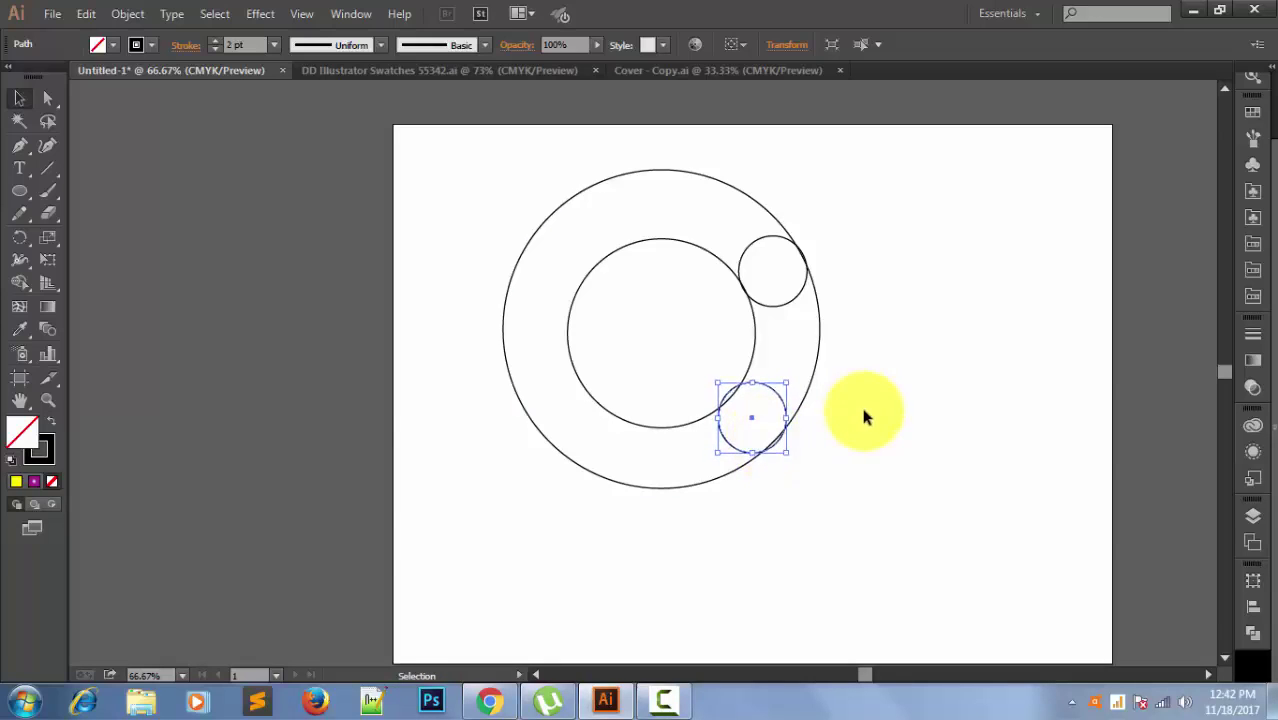
key(Right)
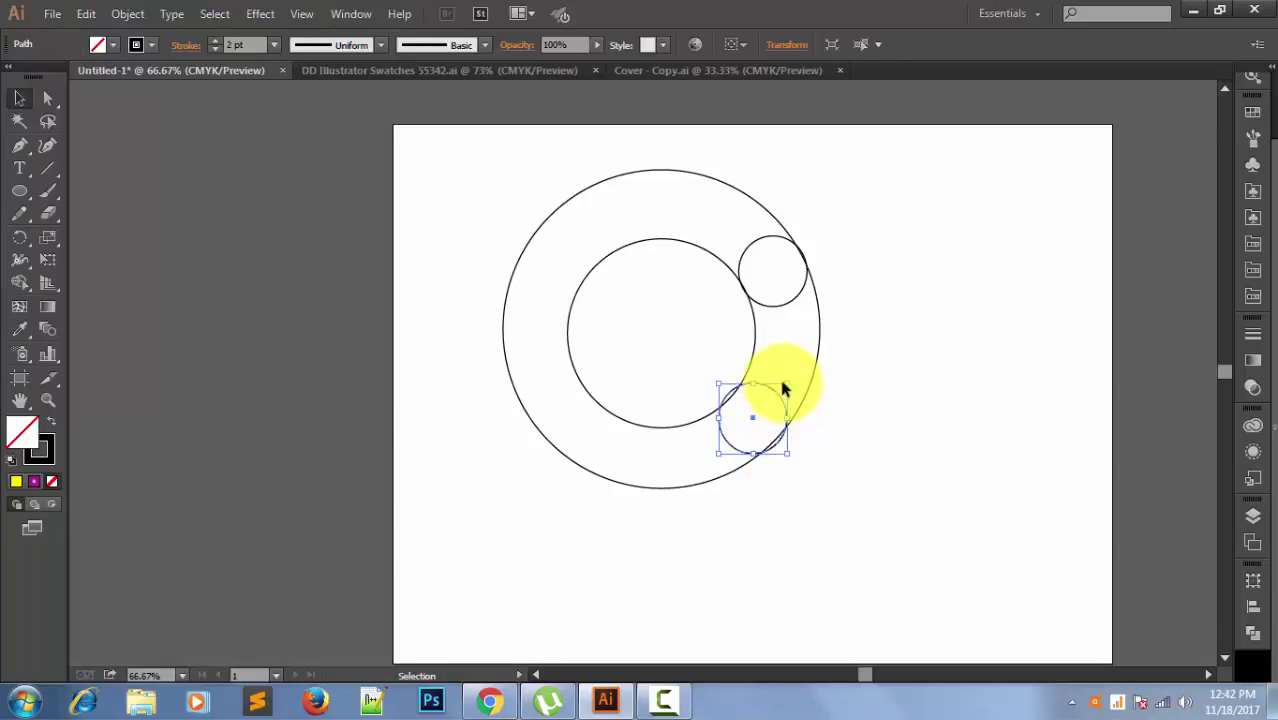
drag(787, 384, 785, 387)
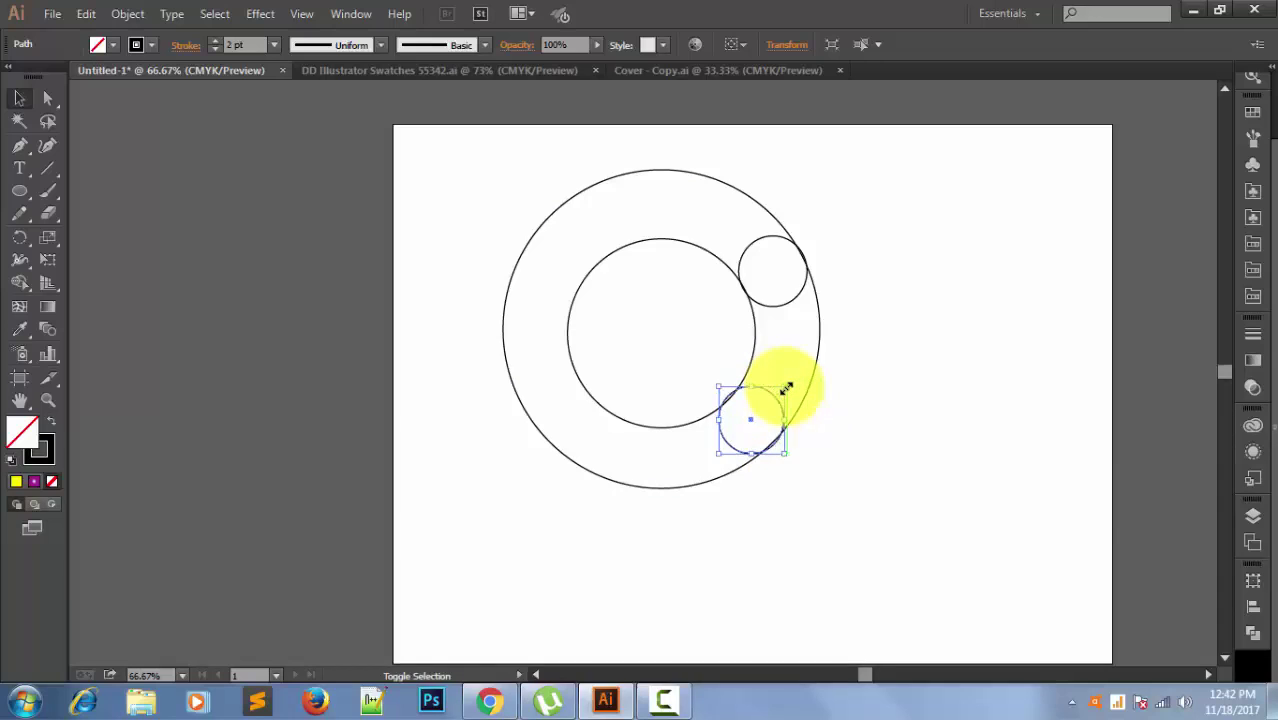
click(862, 390)
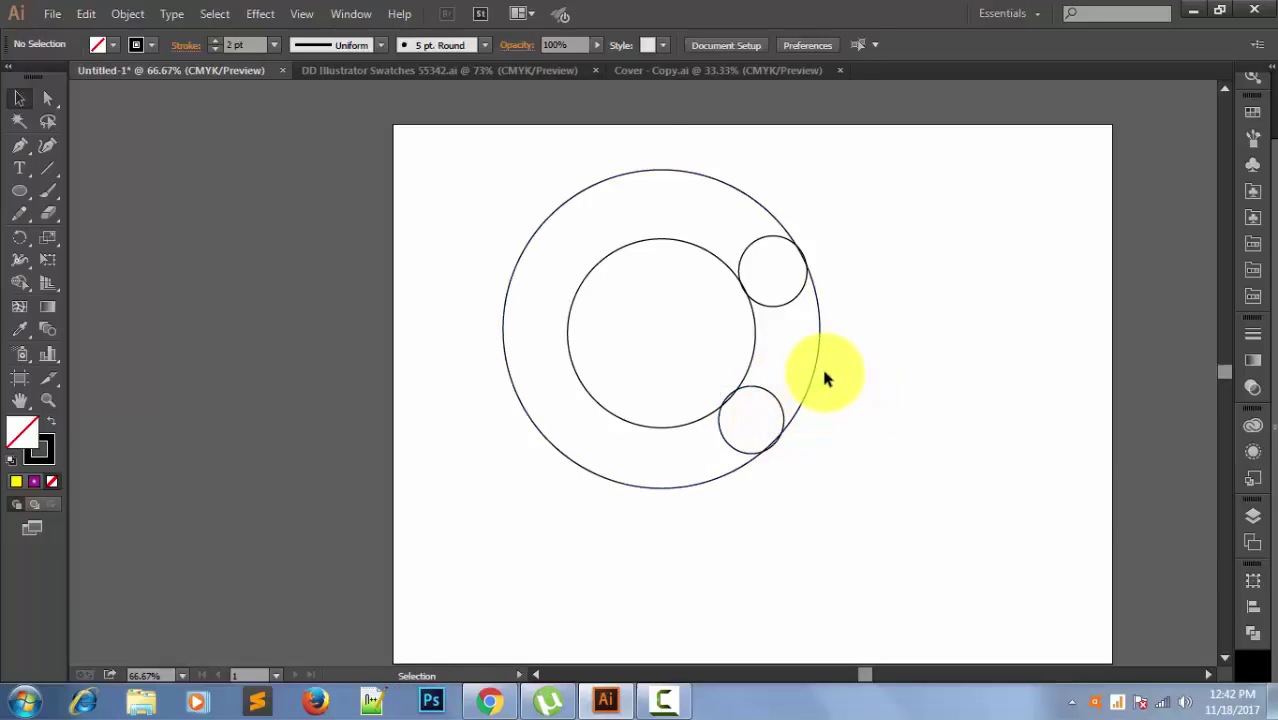
key(ctrl+z)
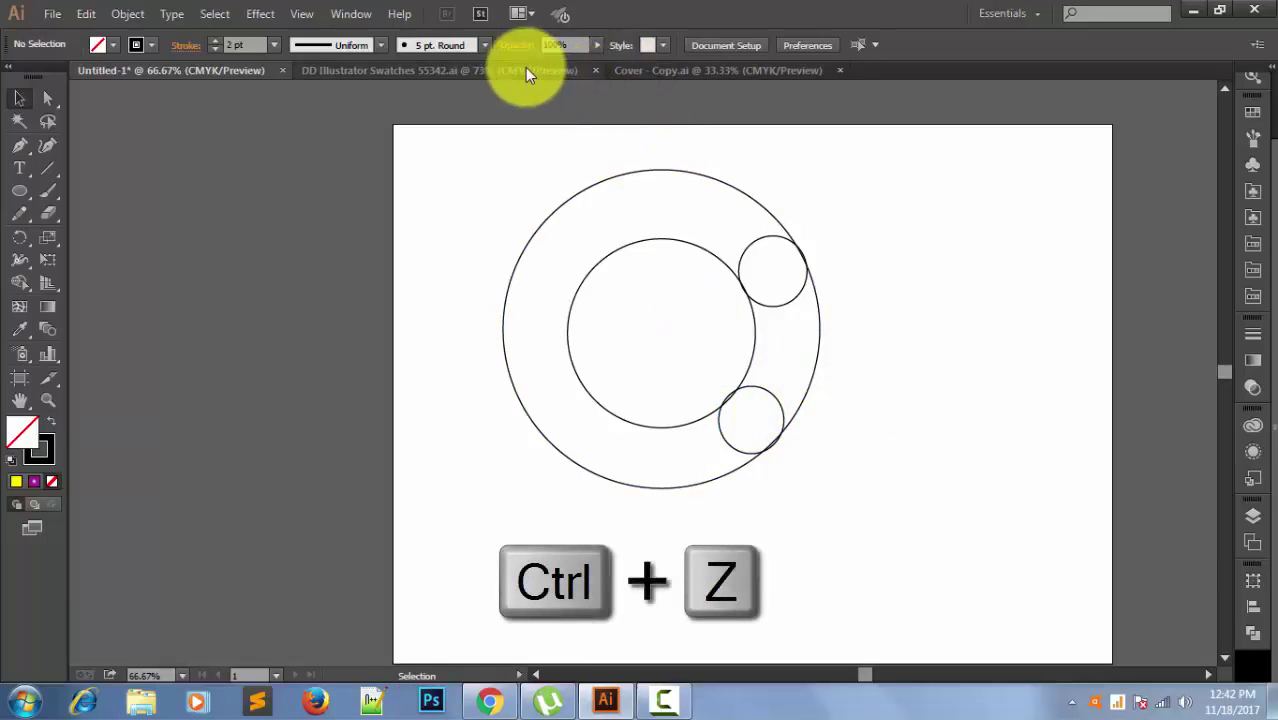
Use Shape Builder to merge both small circles into the inner circle, undoing one wrong merge.
drag(476, 192, 872, 521)
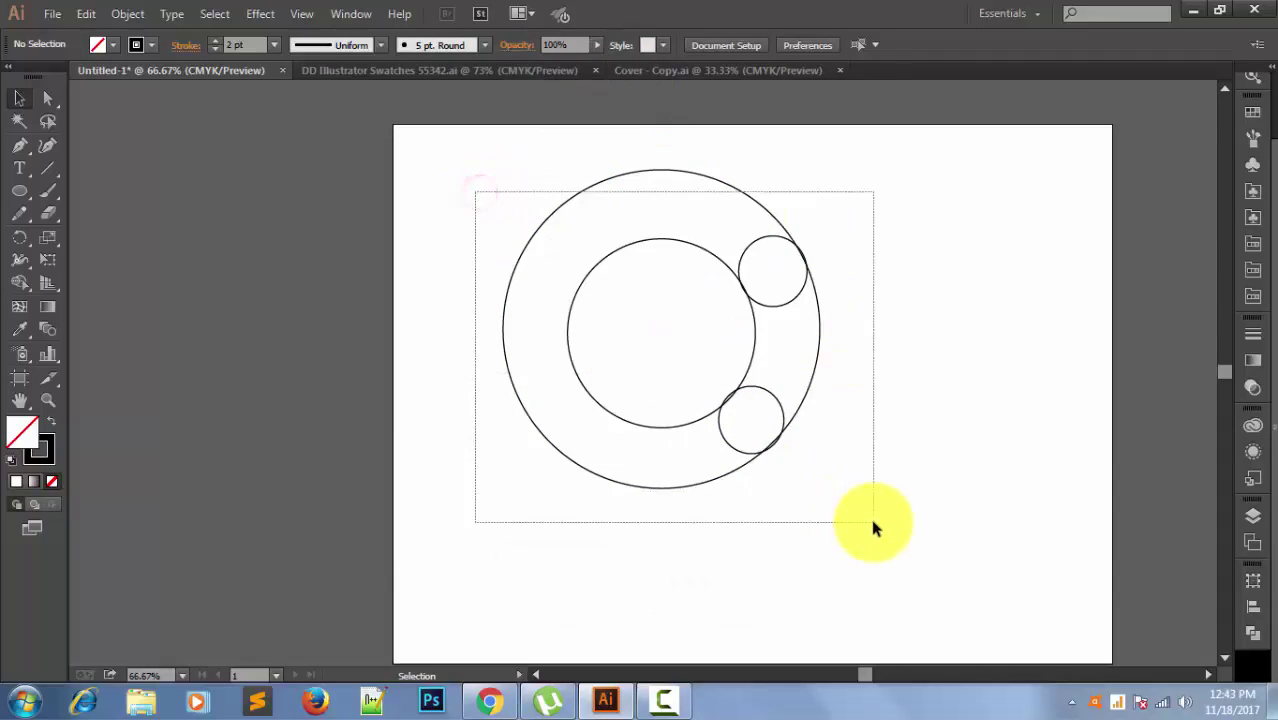
click(18, 283)
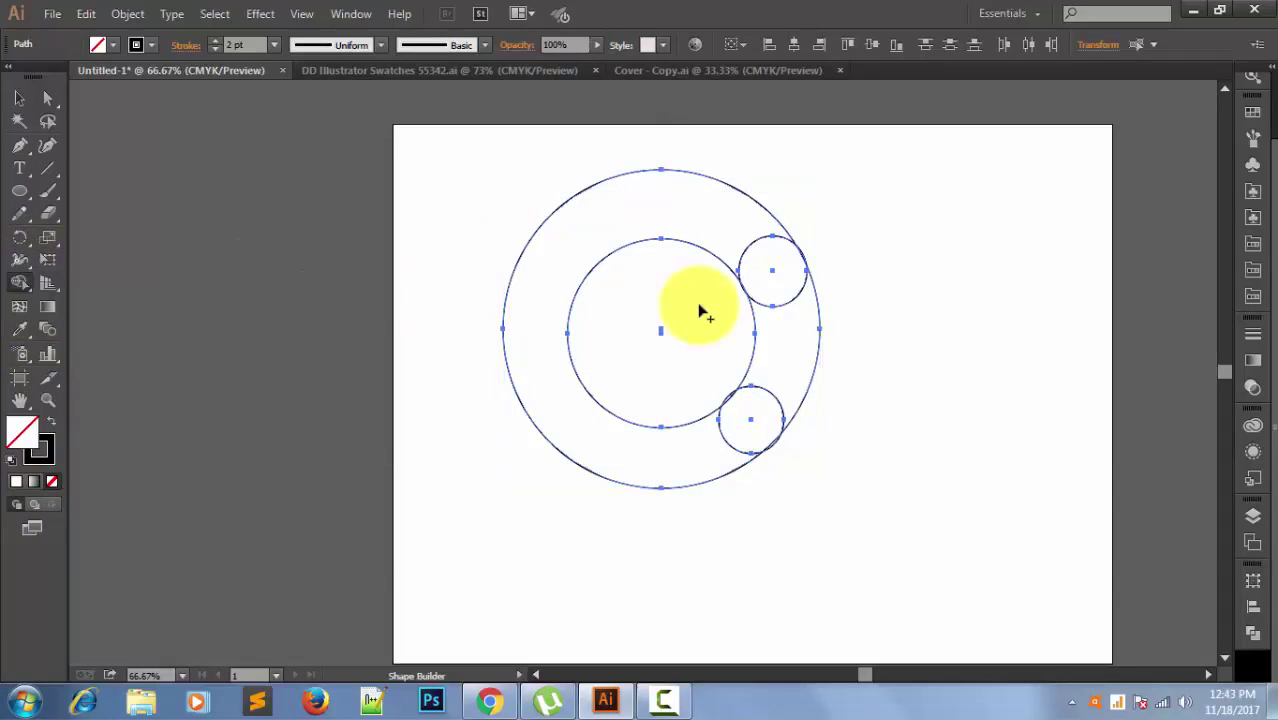
mouse_move(757, 268)
mouse_down()
mouse_move(597, 421)
mouse_move(679, 431)
mouse_move(677, 455)
mouse_up()
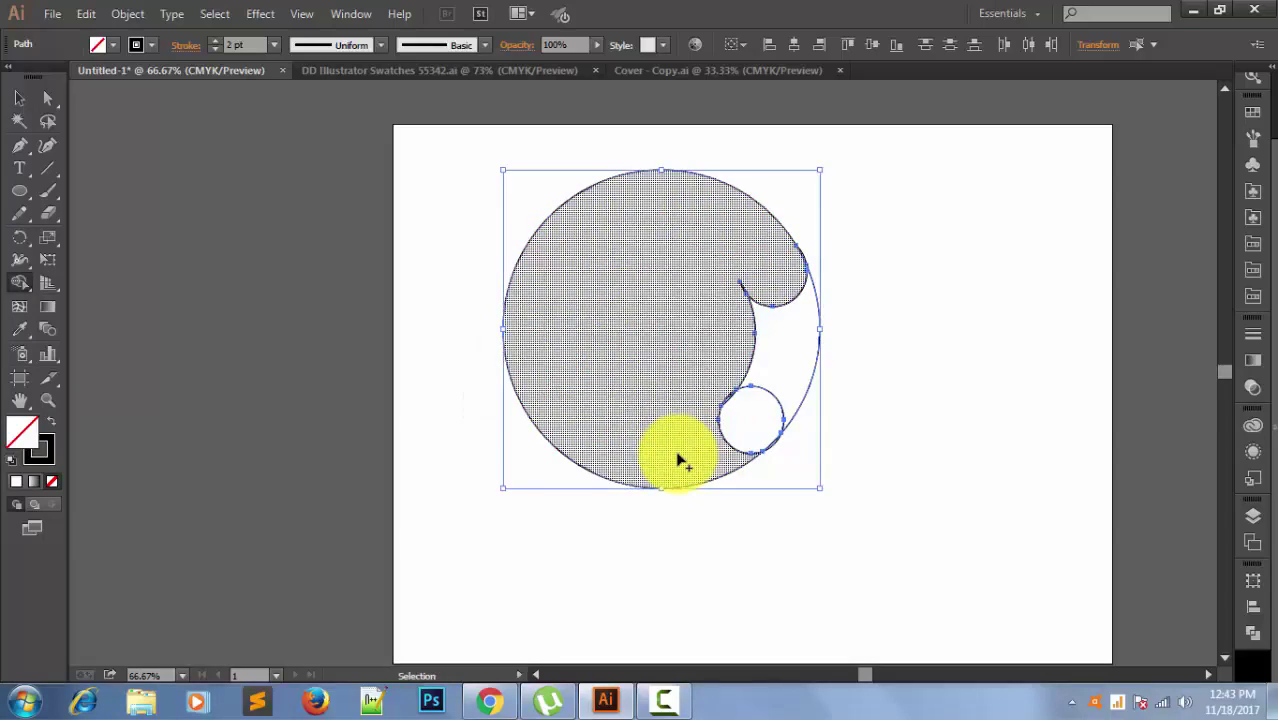
key(ctrl+z)
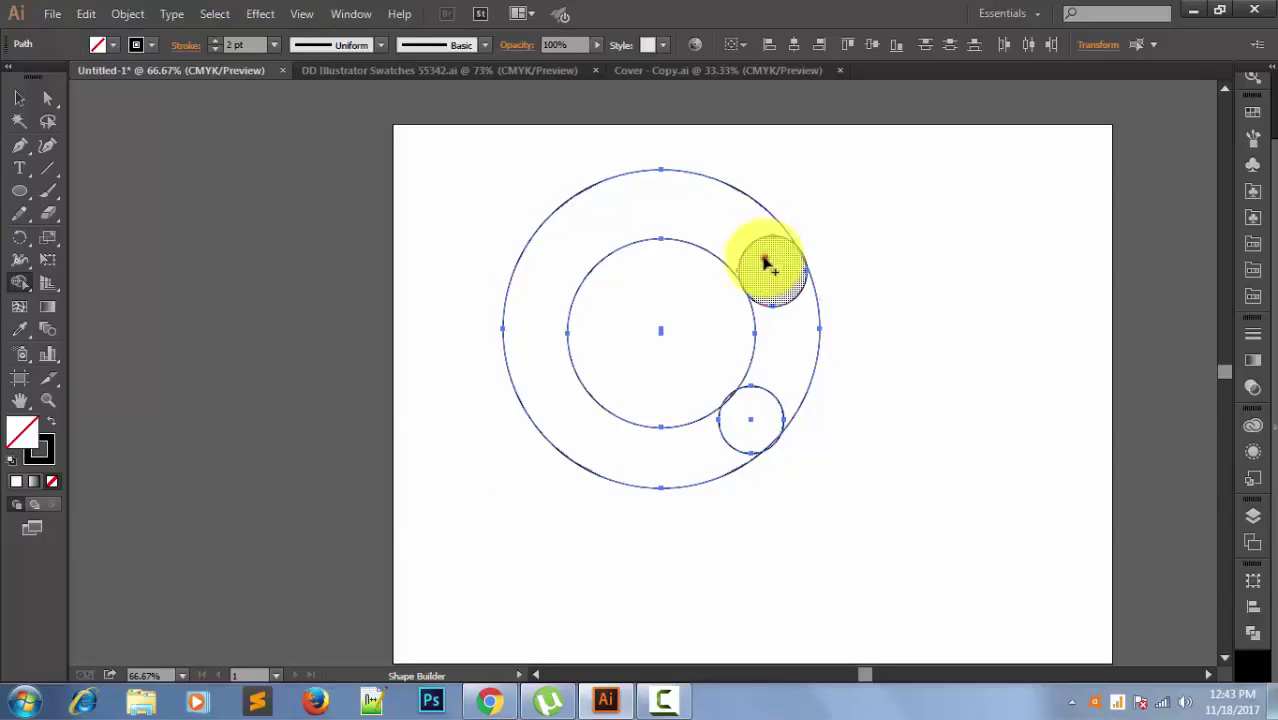
mouse_move(763, 258)
mouse_down()
mouse_move(622, 218)
mouse_move(553, 271)
mouse_move(553, 371)
mouse_move(619, 442)
mouse_move(715, 452)
mouse_move(733, 437)
mouse_up()
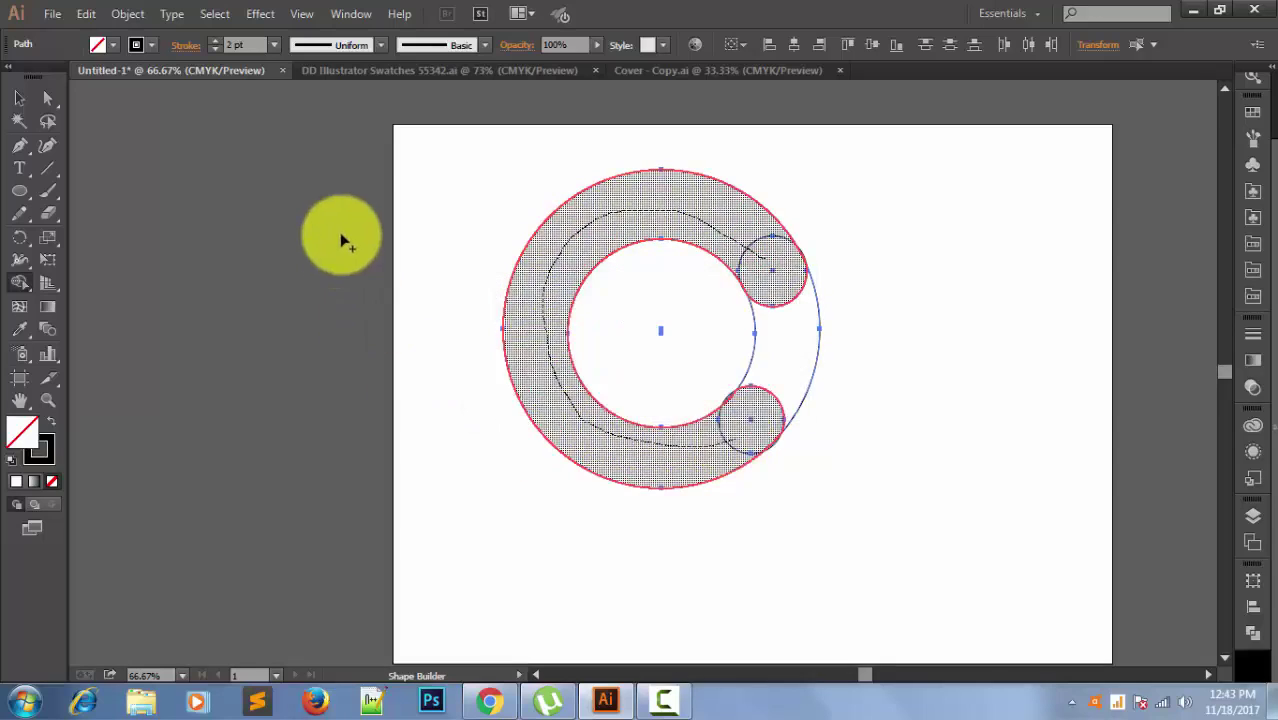
click(20, 100)
click(229, 200)
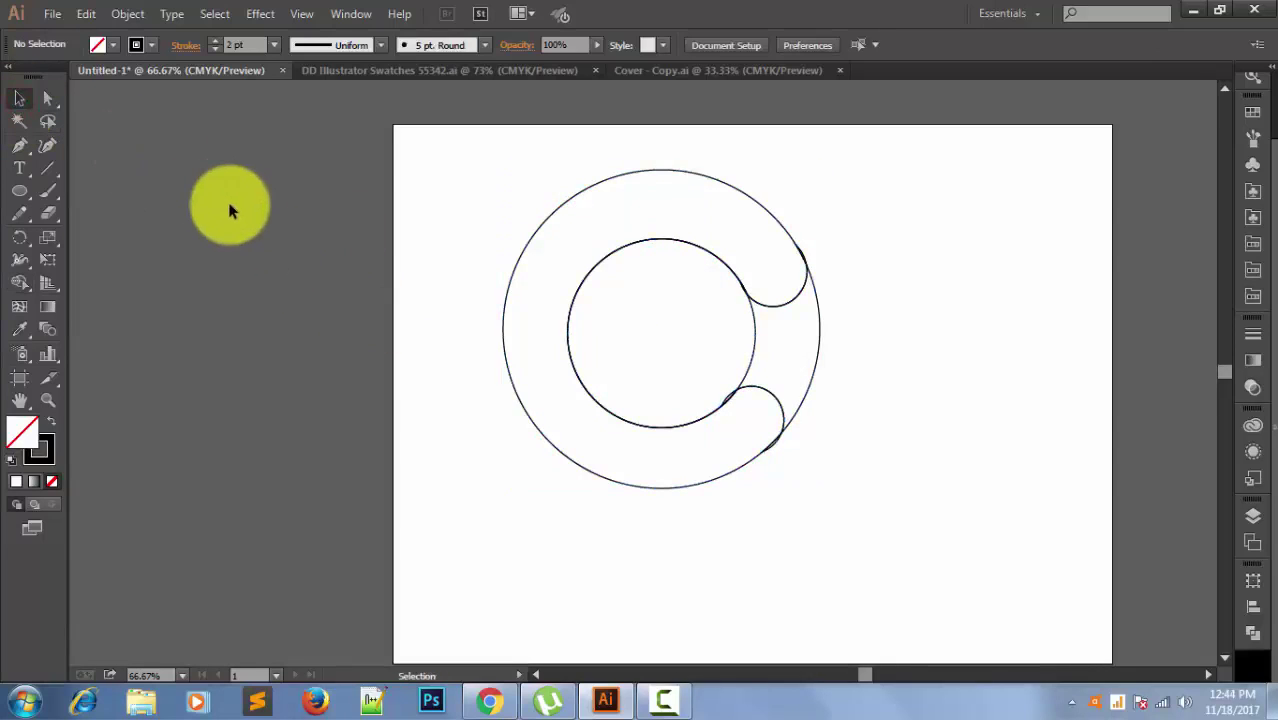
Delete the inner merged path to open the ring into a C.
drag(767, 522, 642, 510)
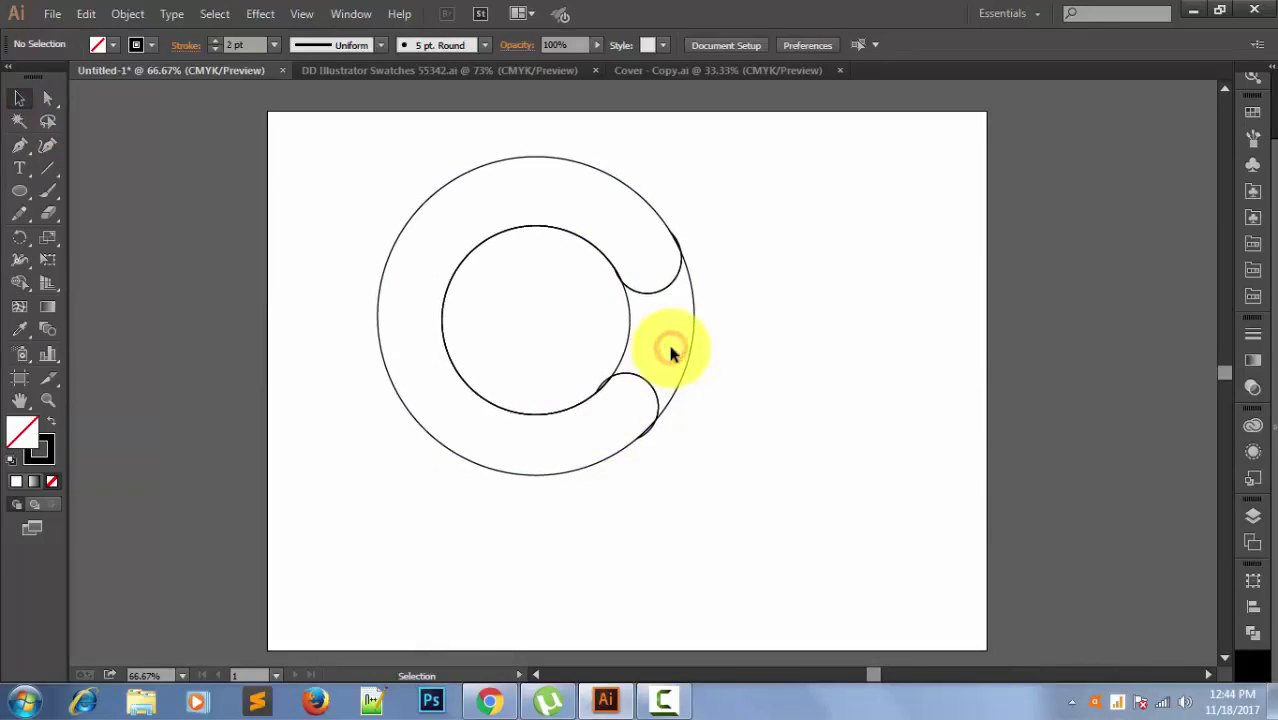
click(690, 342)
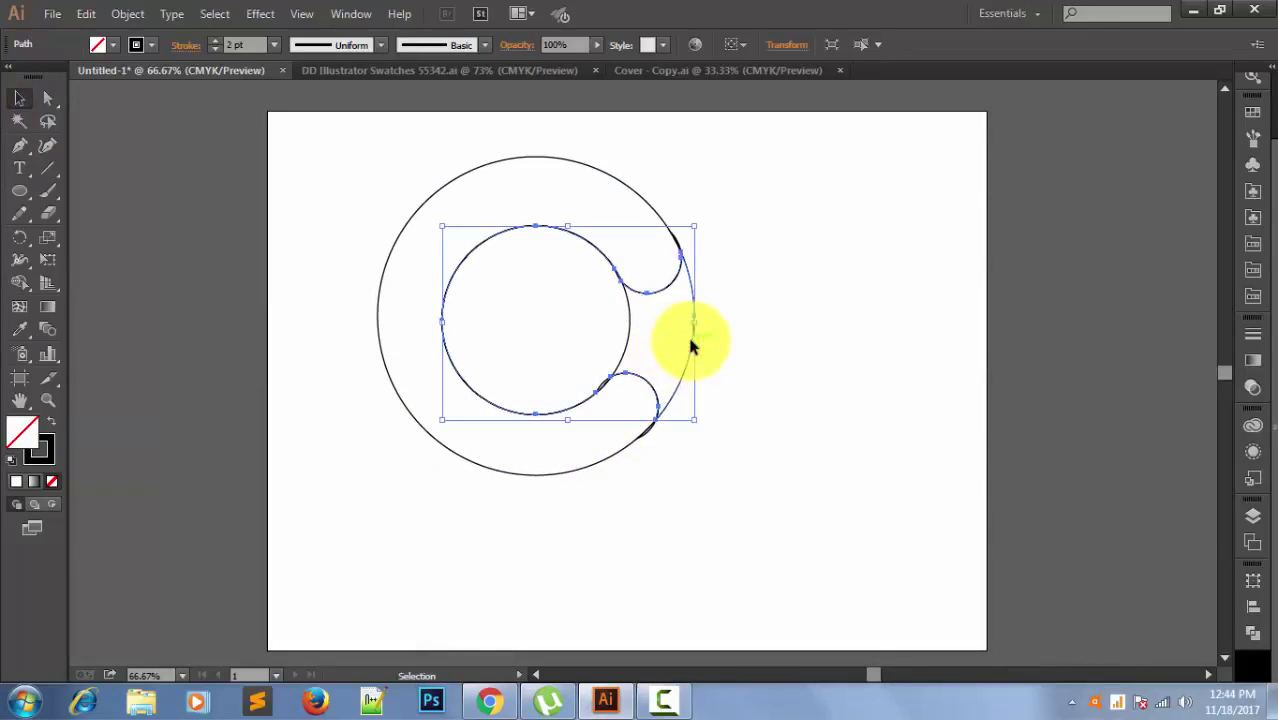
key(Delete)
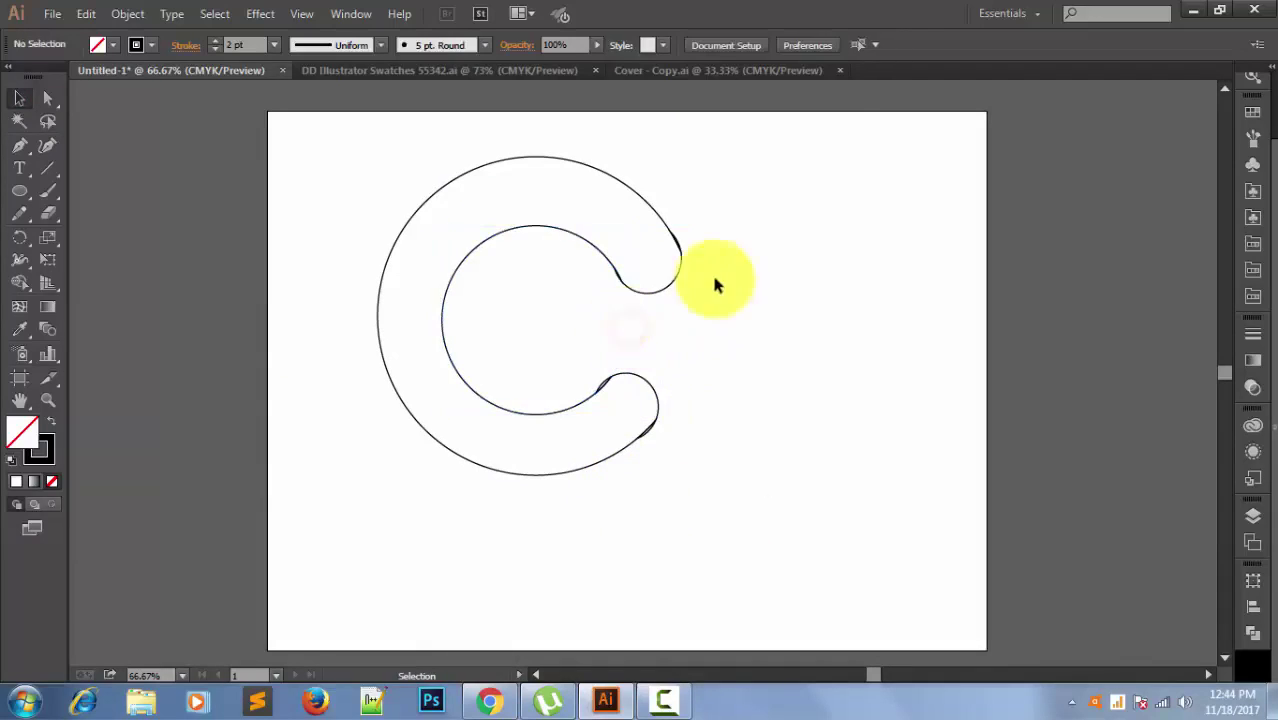
Delete the stray curve fragments at the notch joints and tidy the C's upper end.
key(ctrl+plus)
key(ctrl+plus)
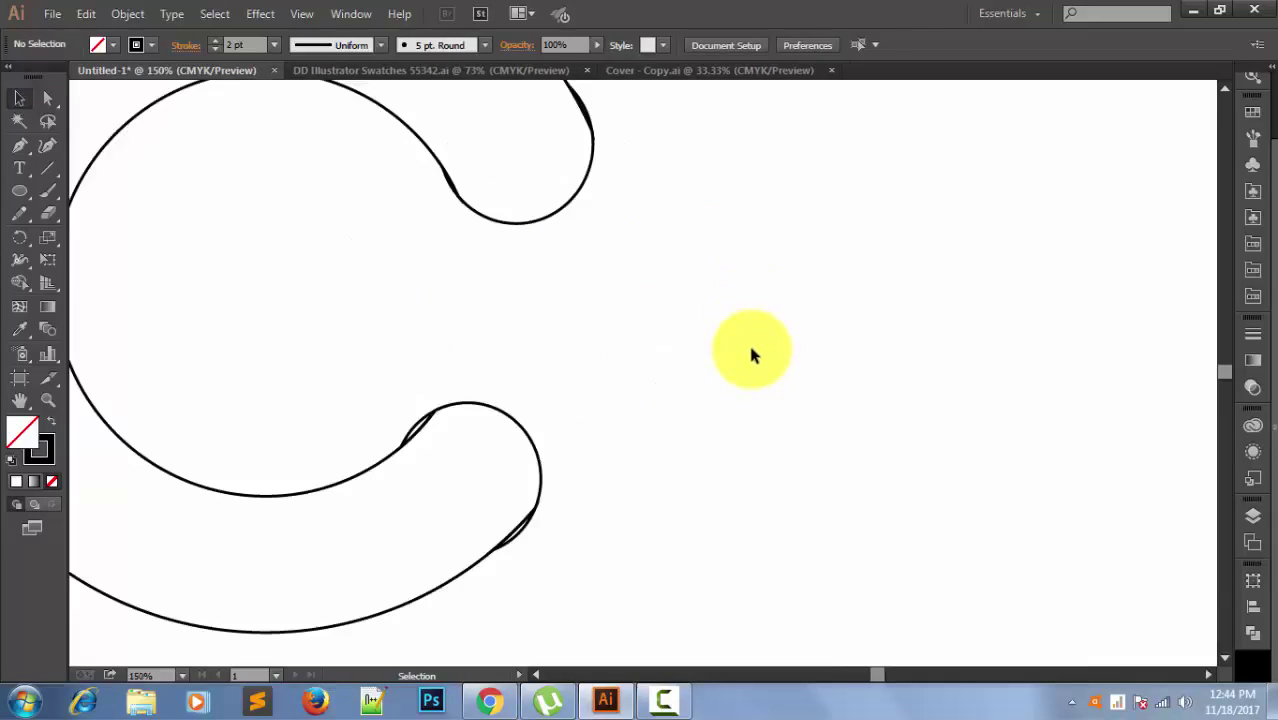
drag(671, 355, 850, 332)
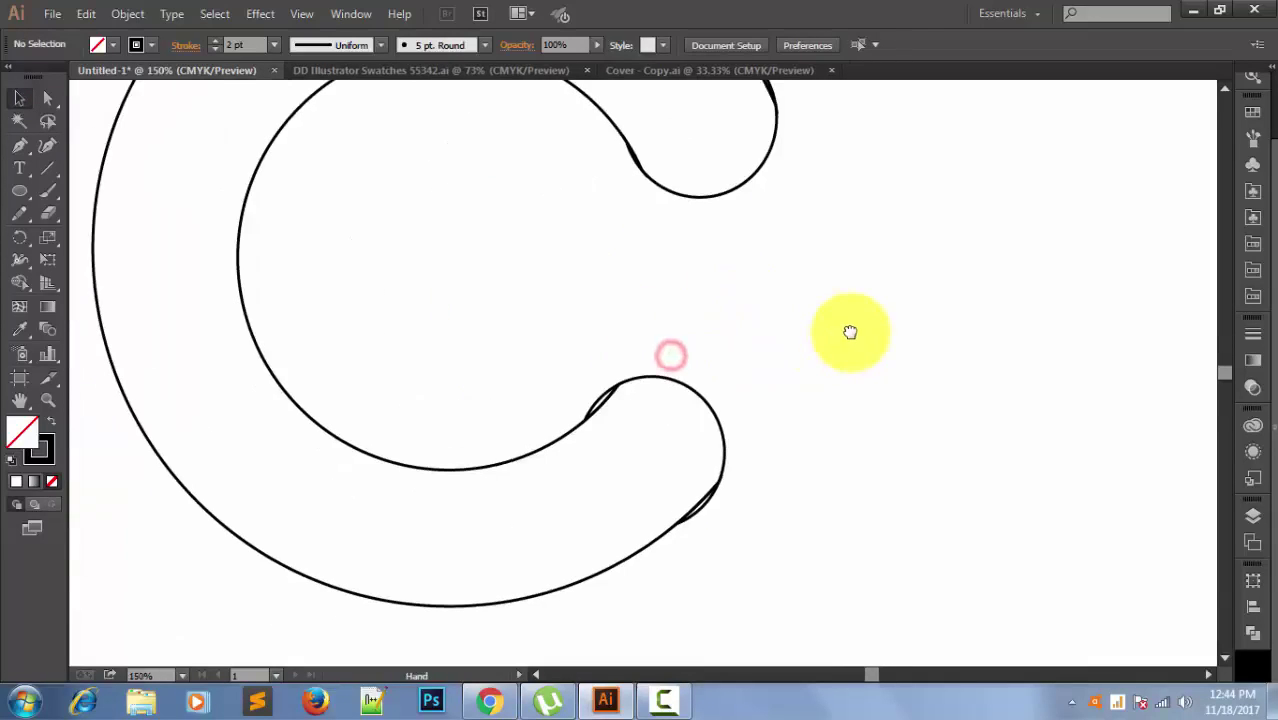
click(594, 407)
key(Delete)
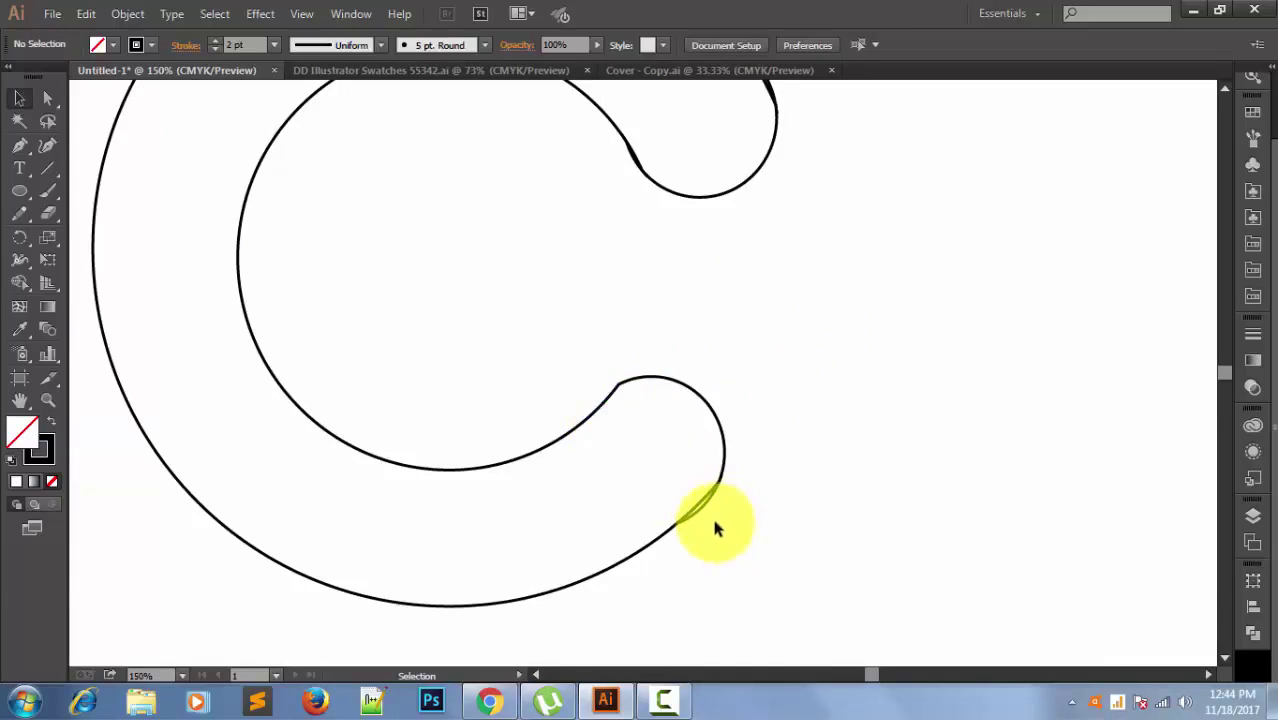
click(707, 509)
key(Delete)
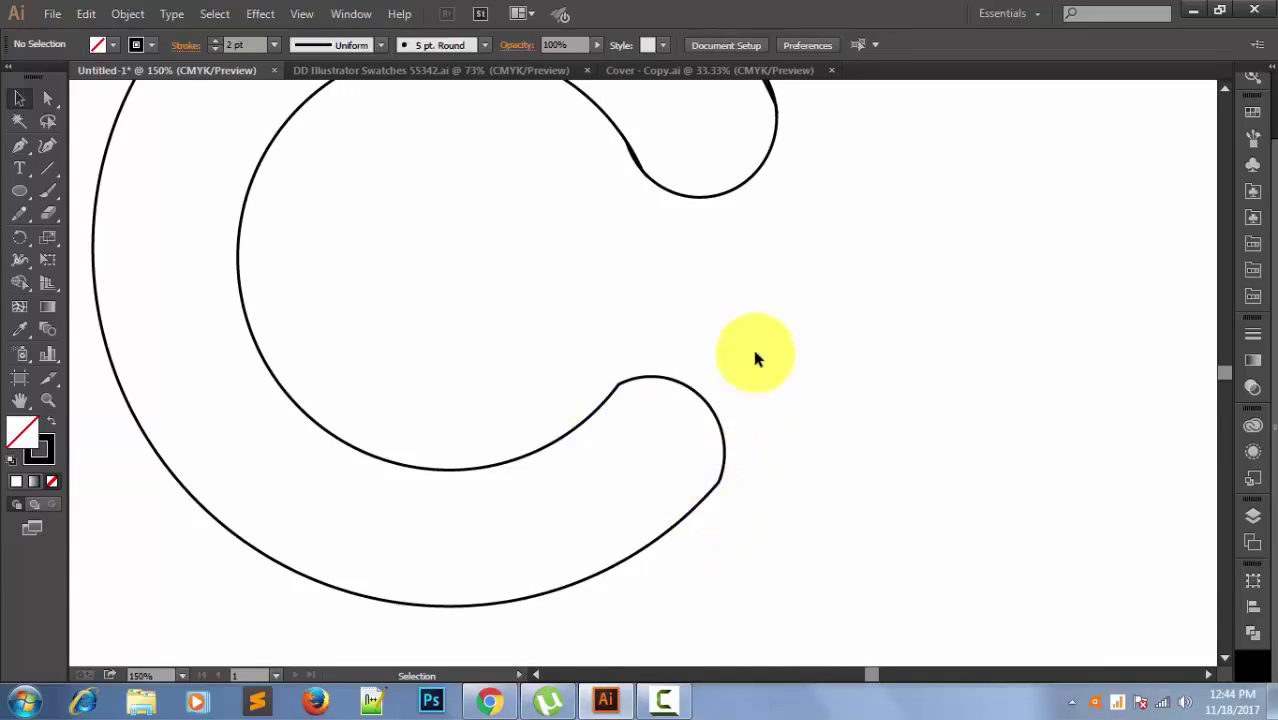
scroll(751, 344, up, 3)
click(632, 272)
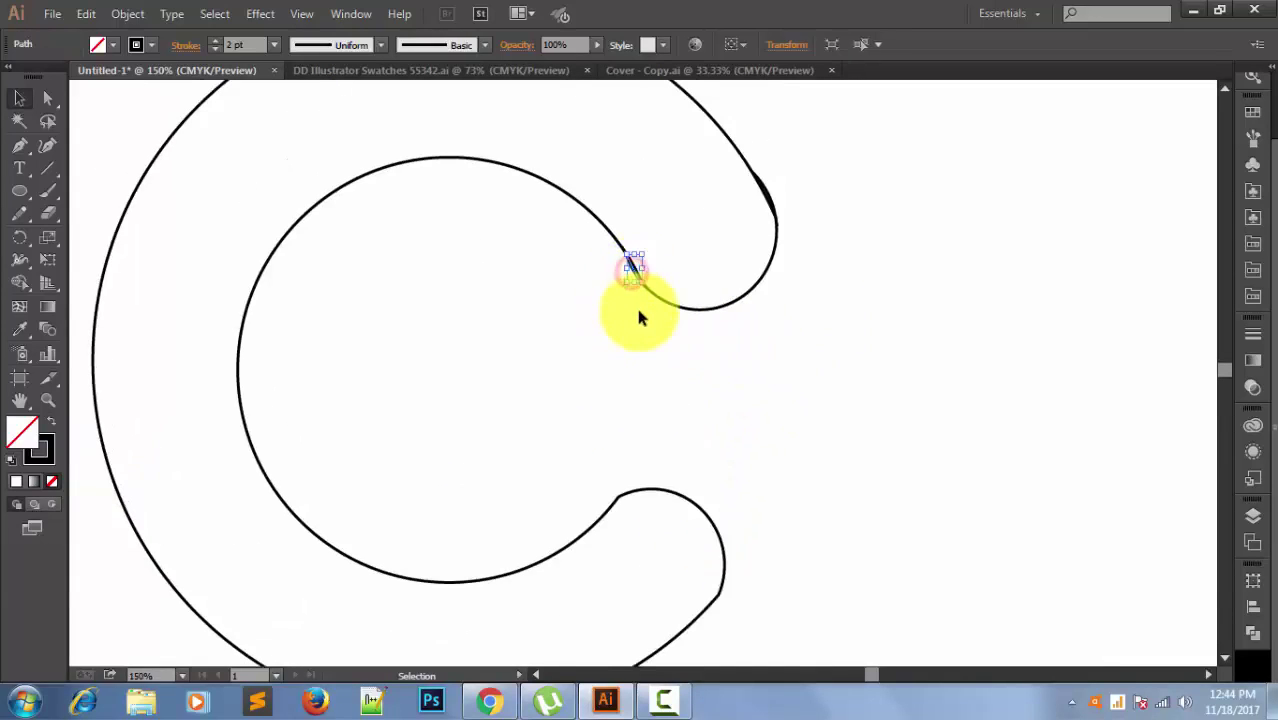
click(637, 308)
drag(768, 197, 790, 223)
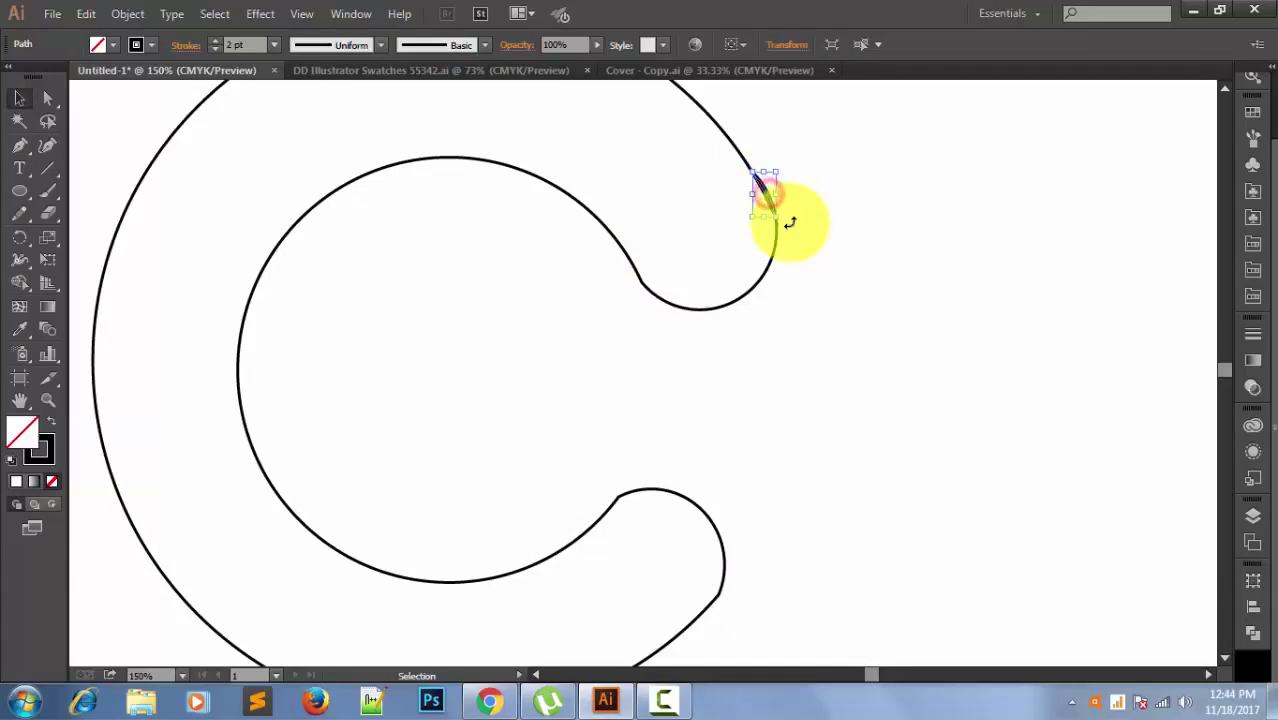
scroll(861, 318, down, 1)
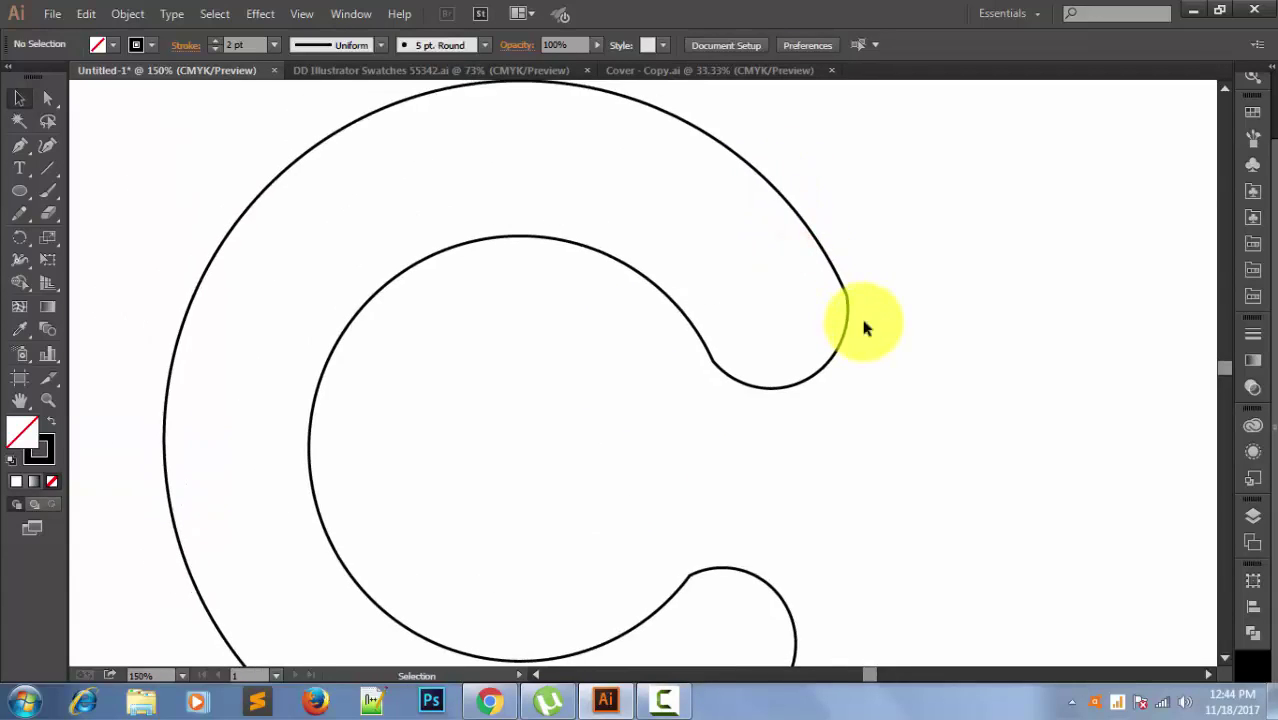
scroll(861, 313, down, 1)
Draw a Pen curve from outside the C's top-left down to its upper tip.
scroll(866, 322, up, 1)
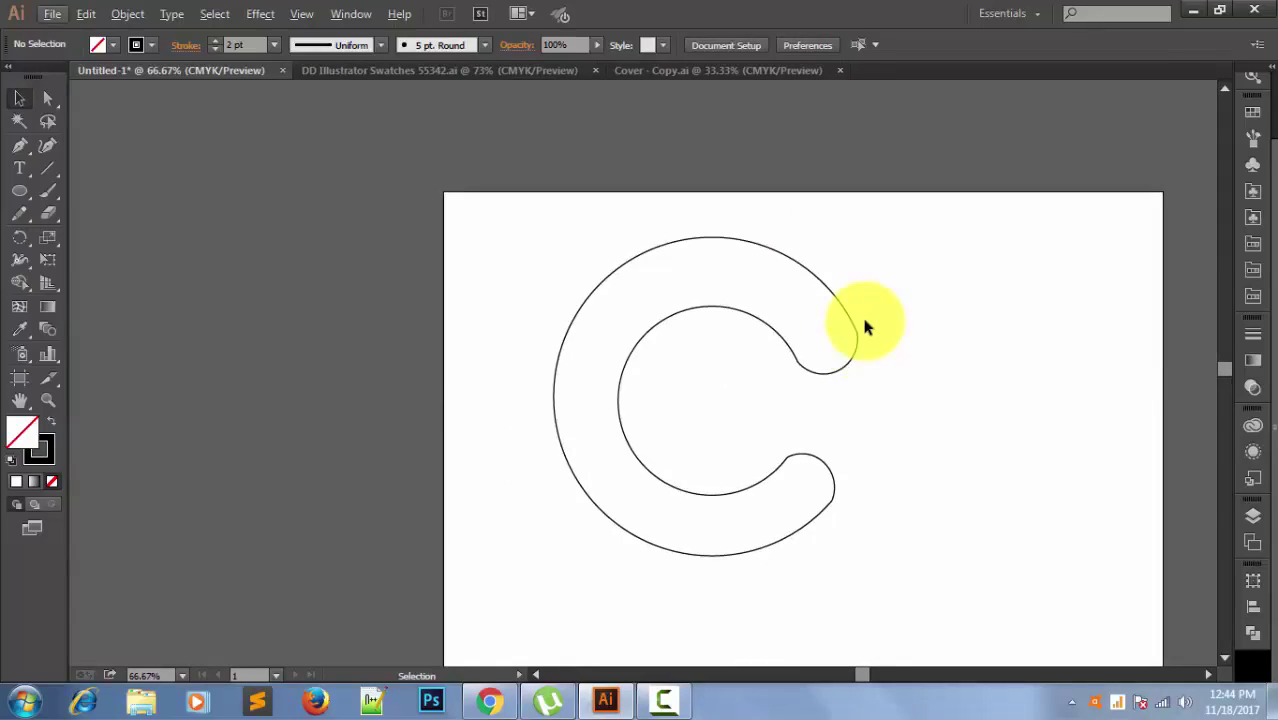
scroll(866, 322, up, 2)
drag(855, 356, 807, 280)
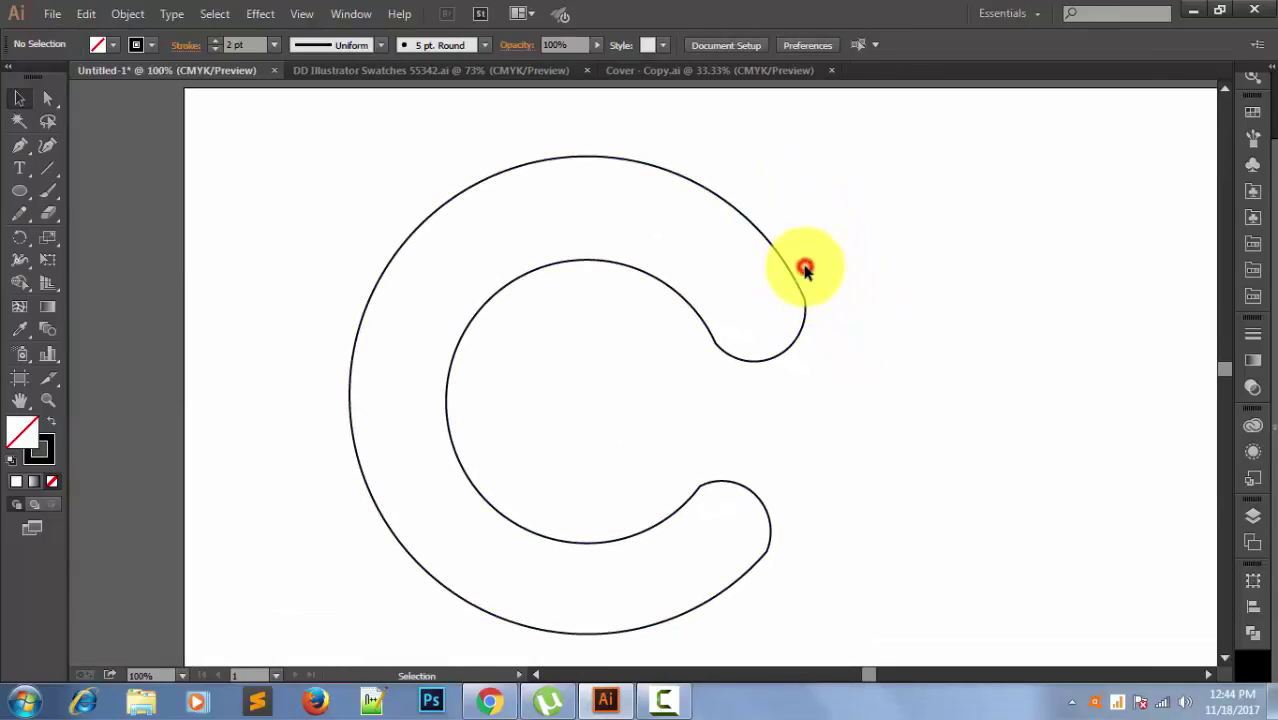
click(19, 145)
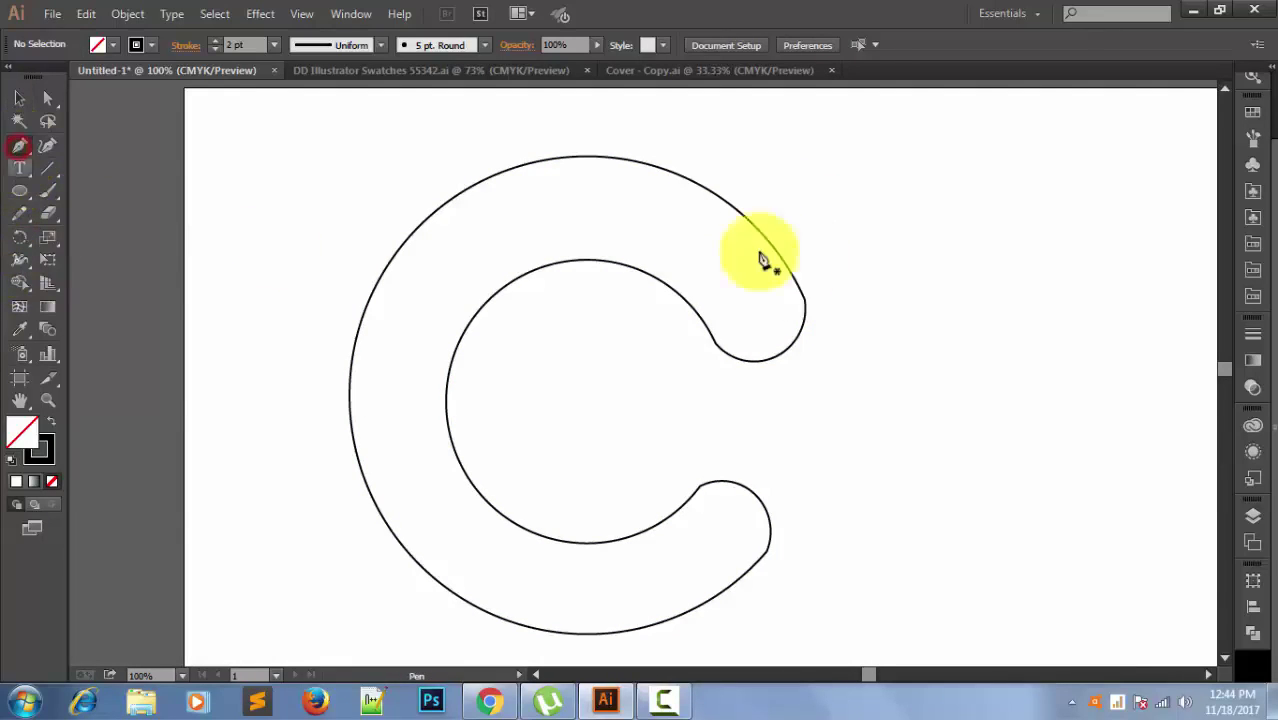
click(430, 195)
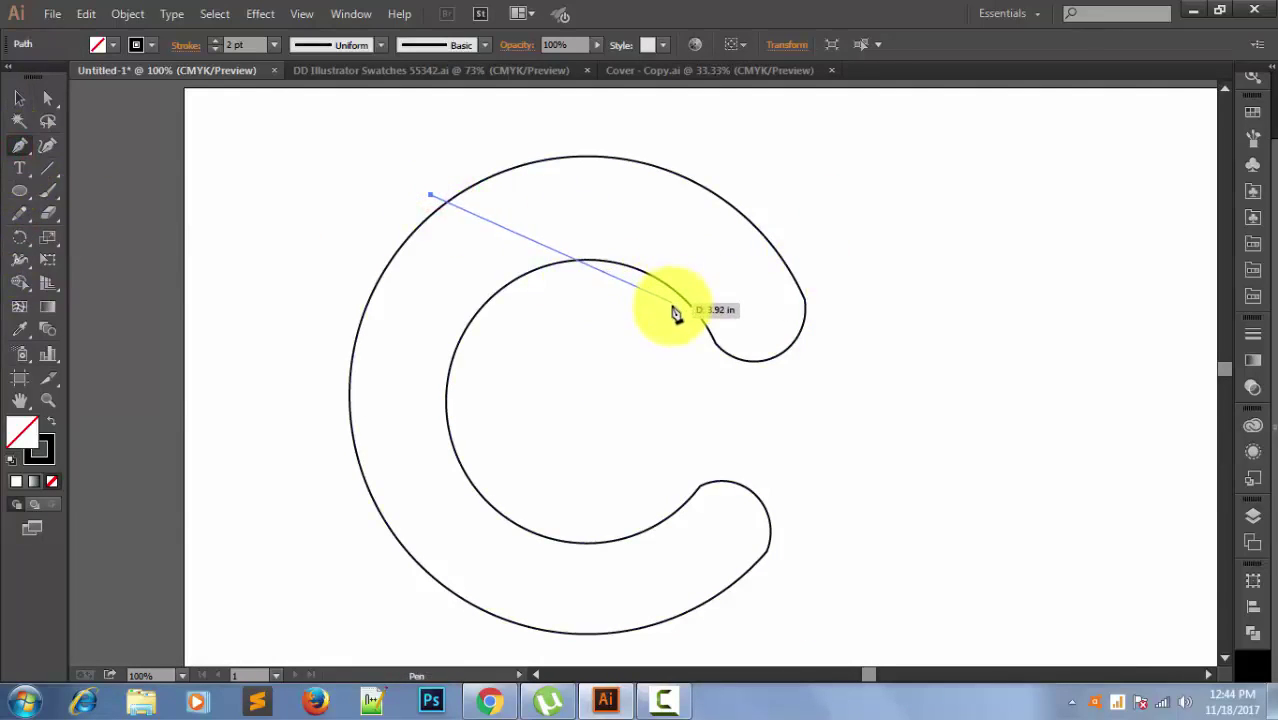
drag(671, 309, 743, 441)
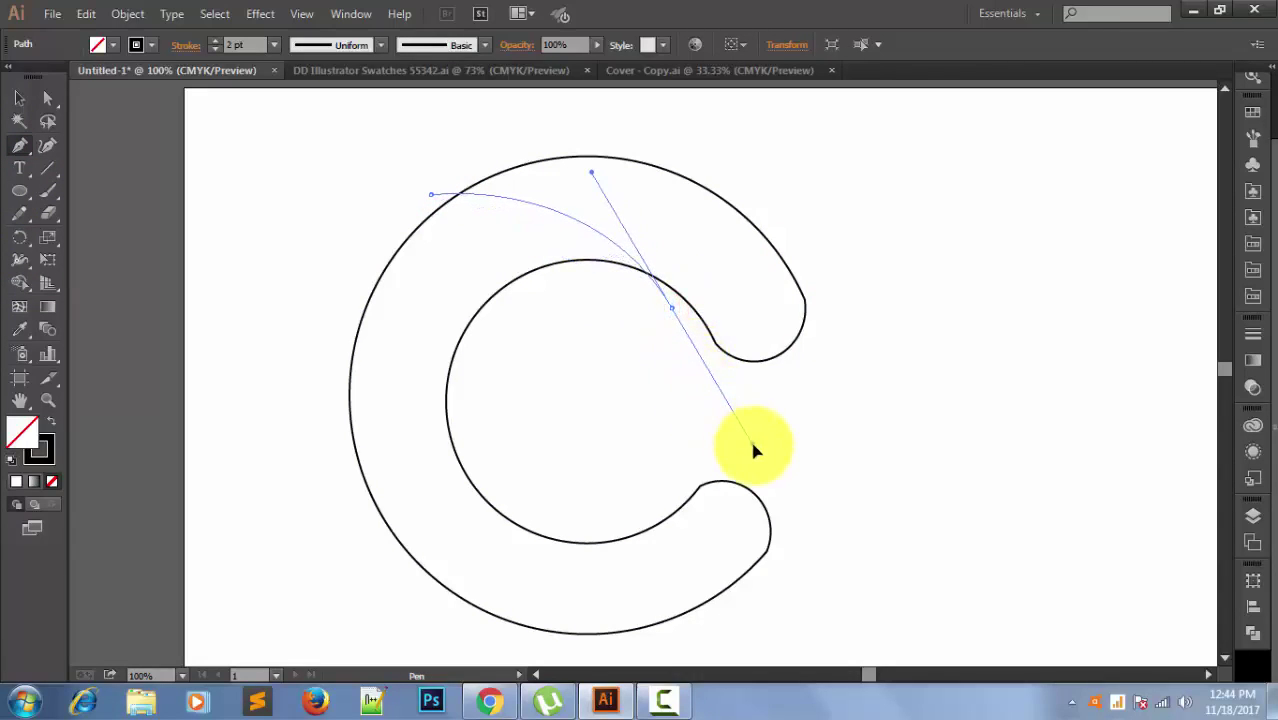
drag(755, 450, 756, 443)
click(671, 308)
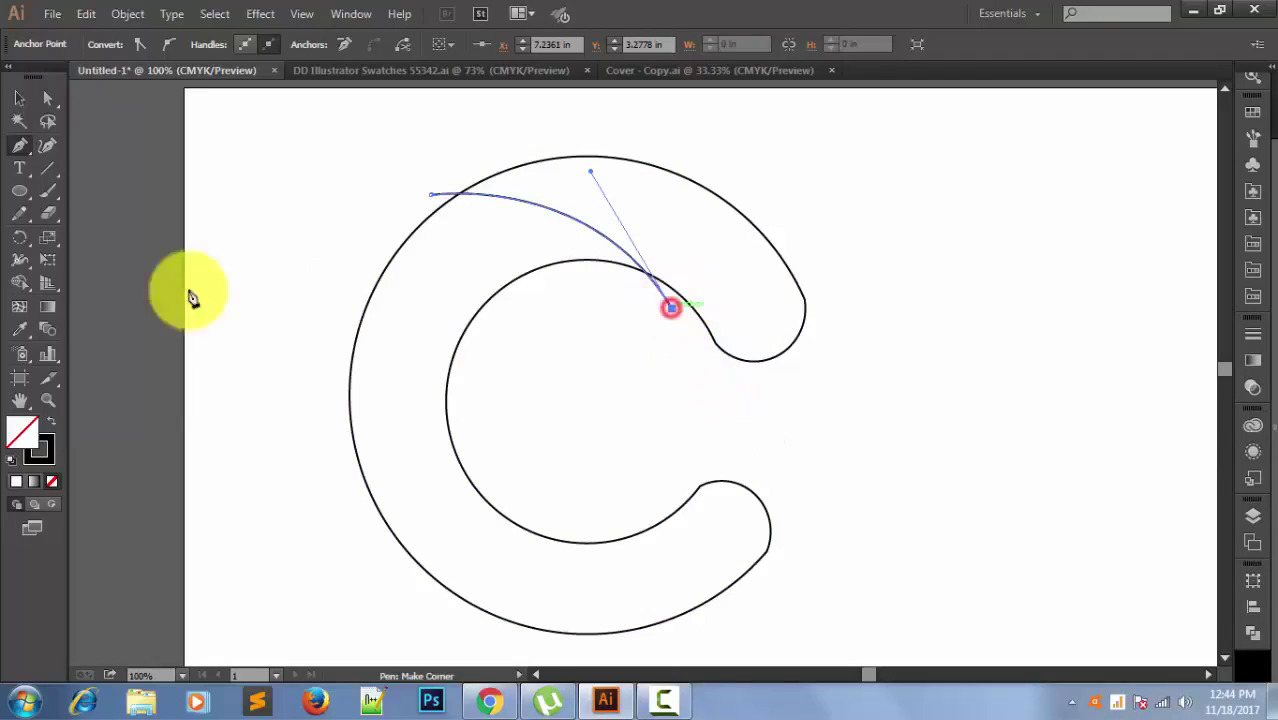
click(19, 98)
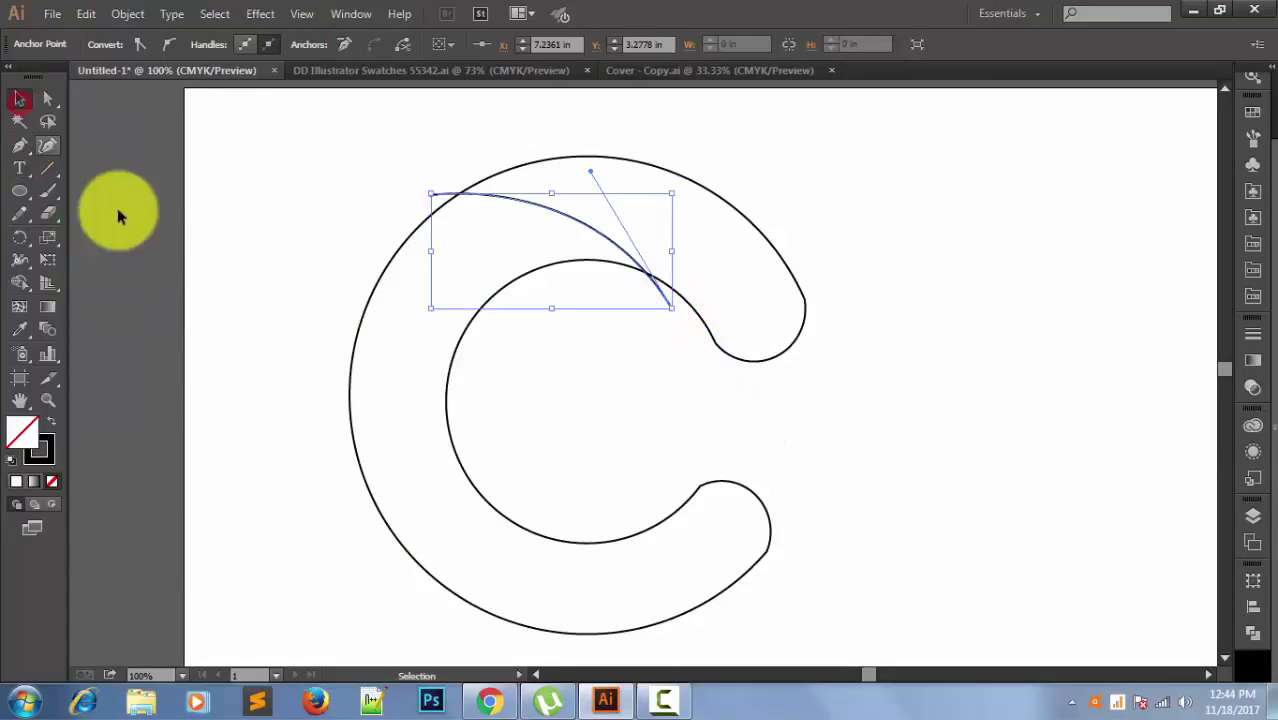
click(164, 253)
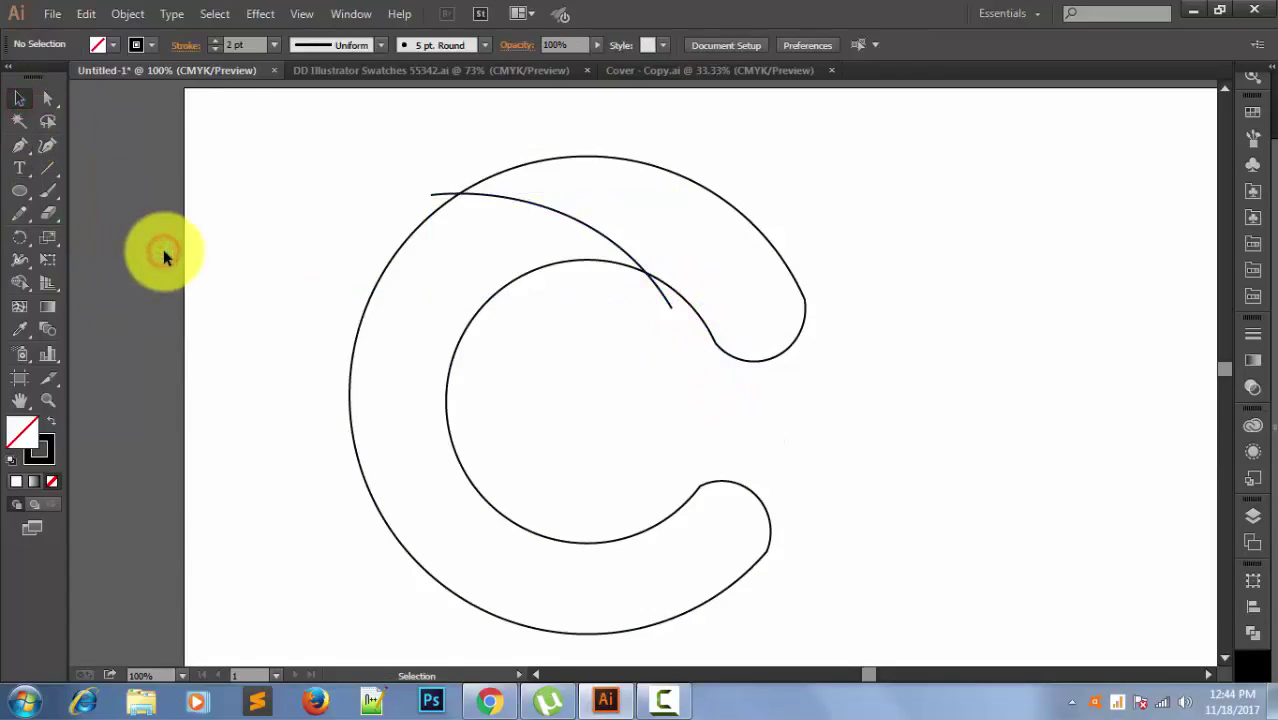
click(19, 147)
Draw a Pen curve rising from the C's lower-left outer edge past its inner curve.
scroll(435, 527, down, 2)
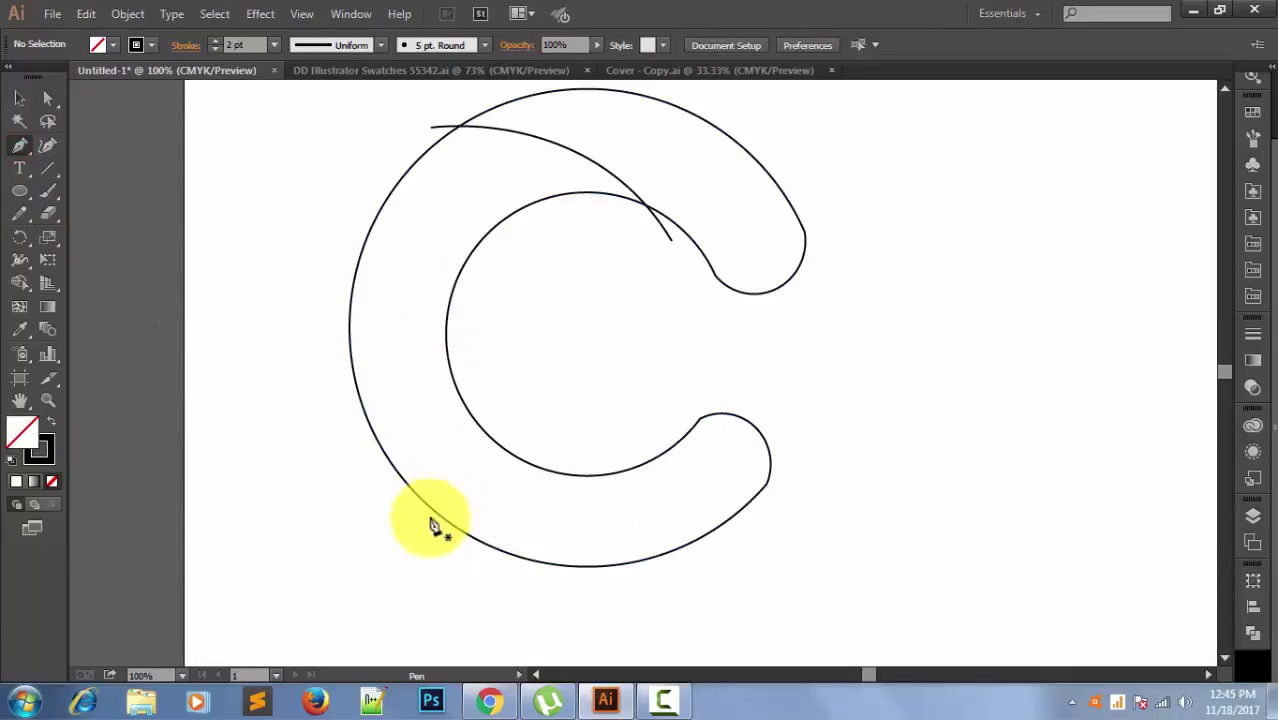
click(423, 512)
drag(484, 312, 585, 247)
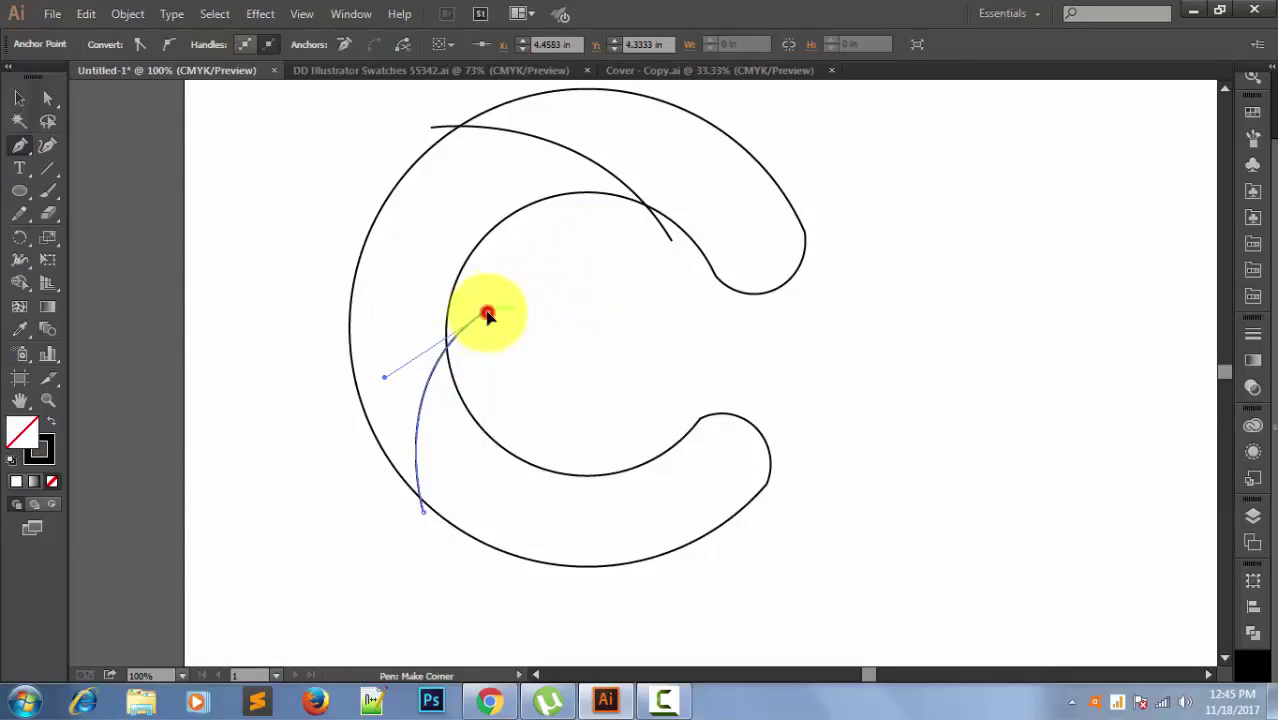
click(19, 98)
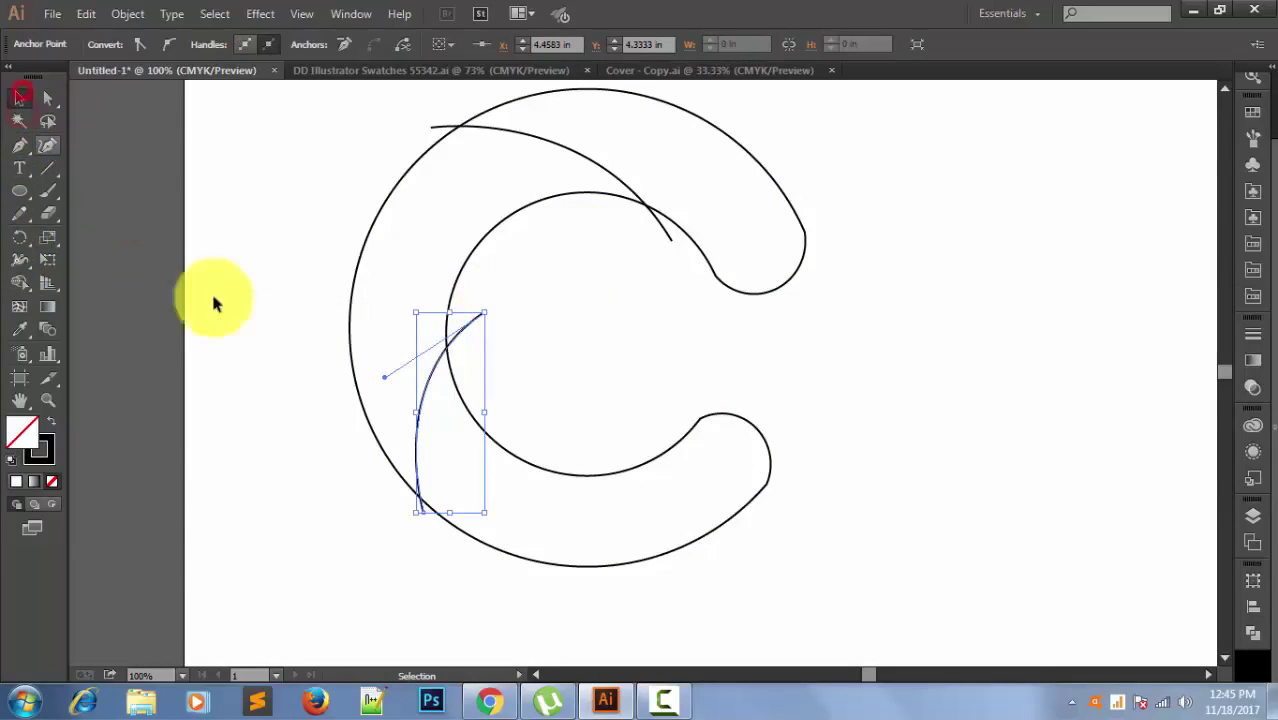
click(242, 331)
scroll(283, 340, down, 3)
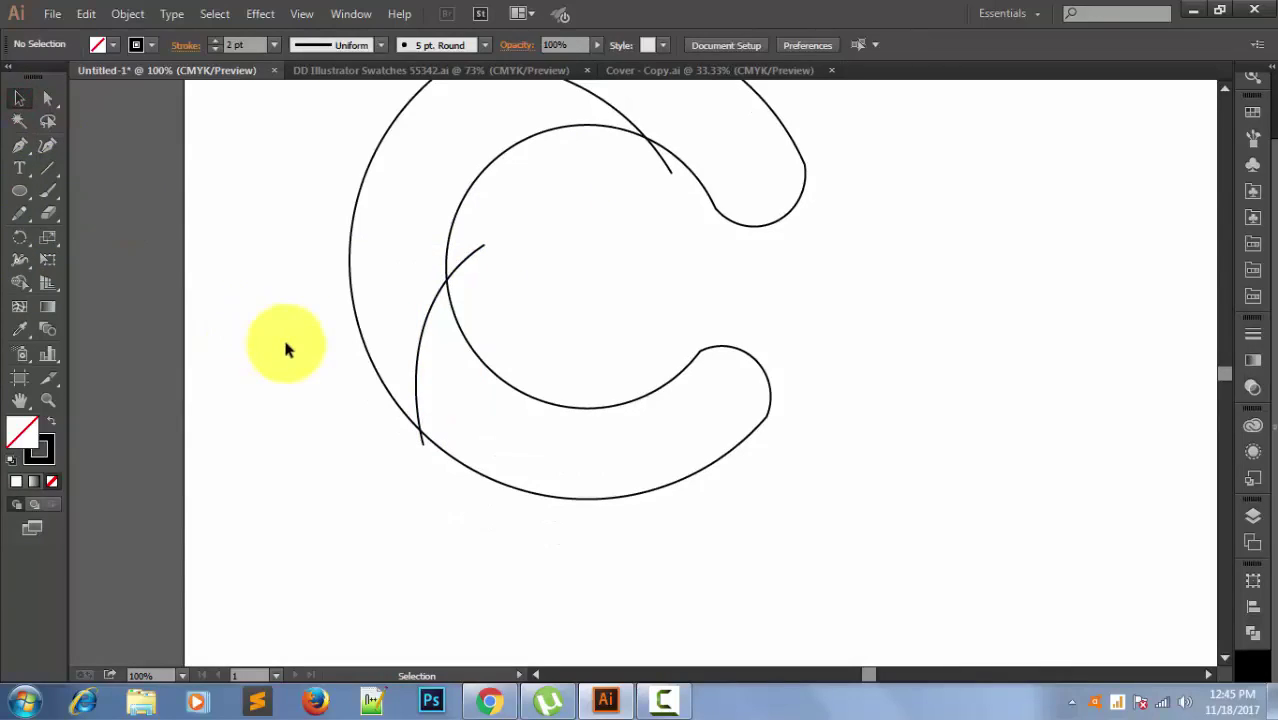
Draw a third curve from inside the C's lower half sweeping toward the lower right.
click(19, 145)
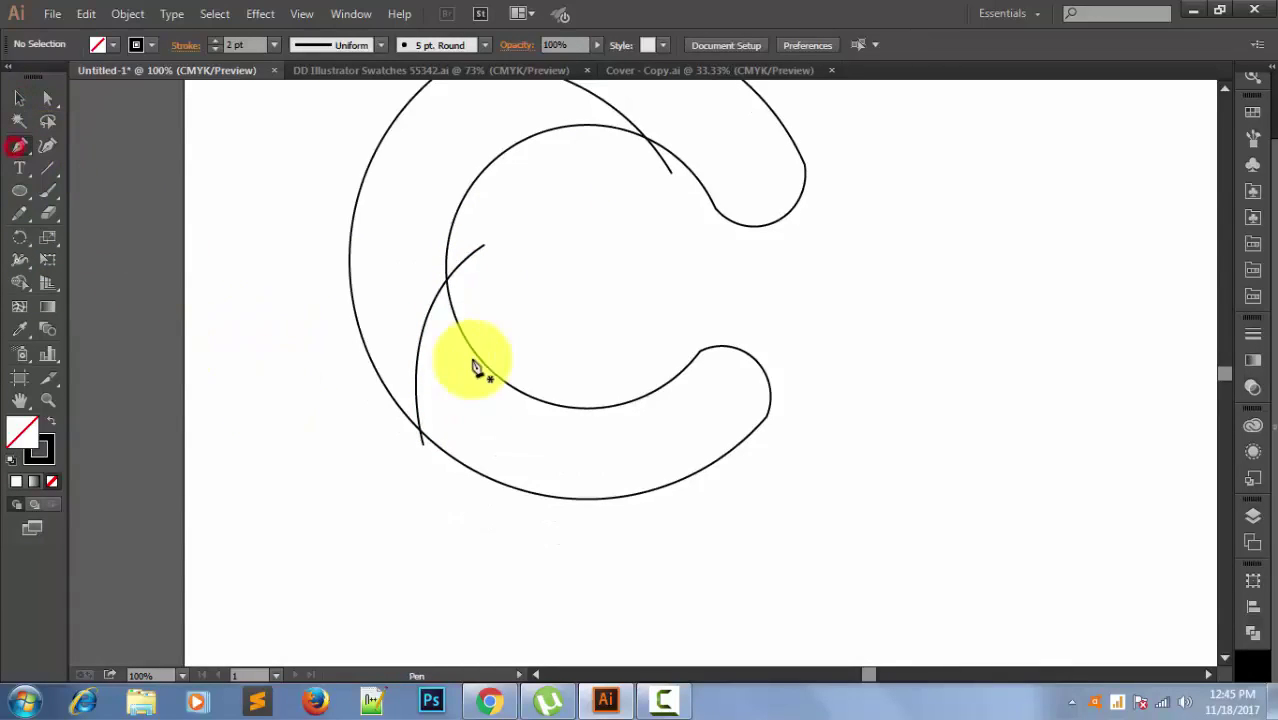
click(528, 375)
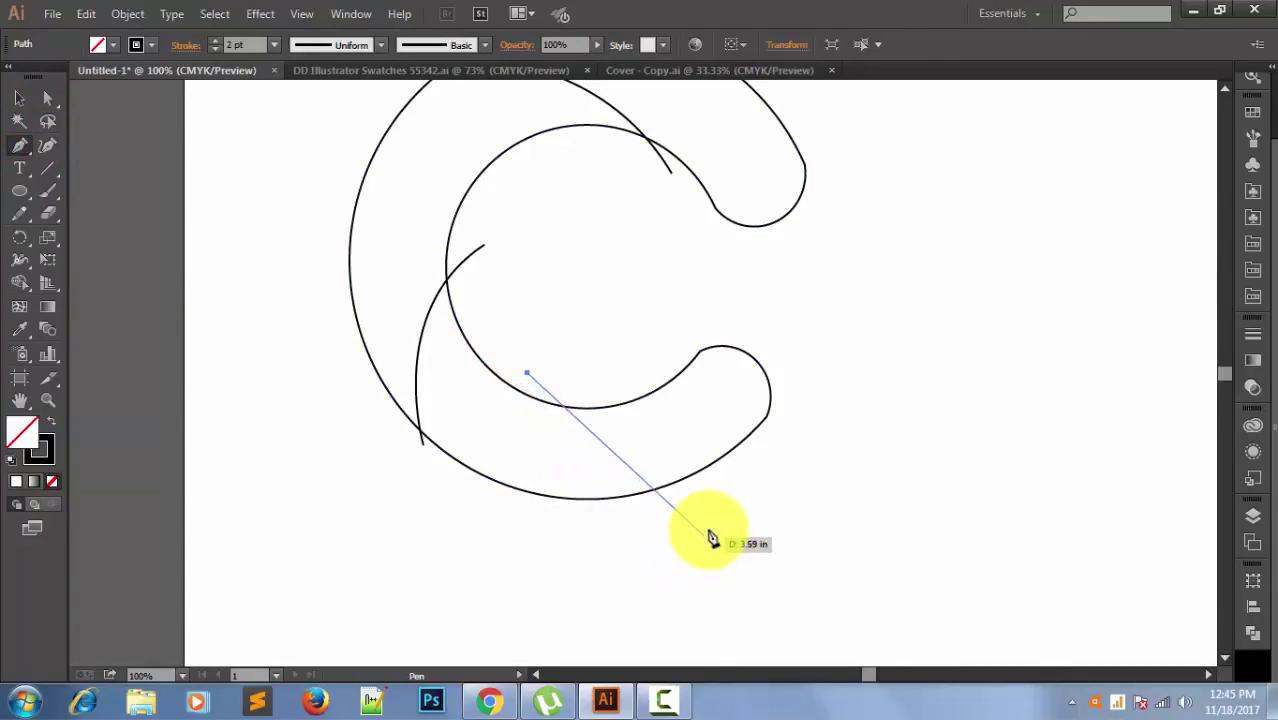
drag(710, 523, 822, 556)
mouse_move(880, 588)
mouse_down()
mouse_move(913, 597)
mouse_move(899, 597)
mouse_up()
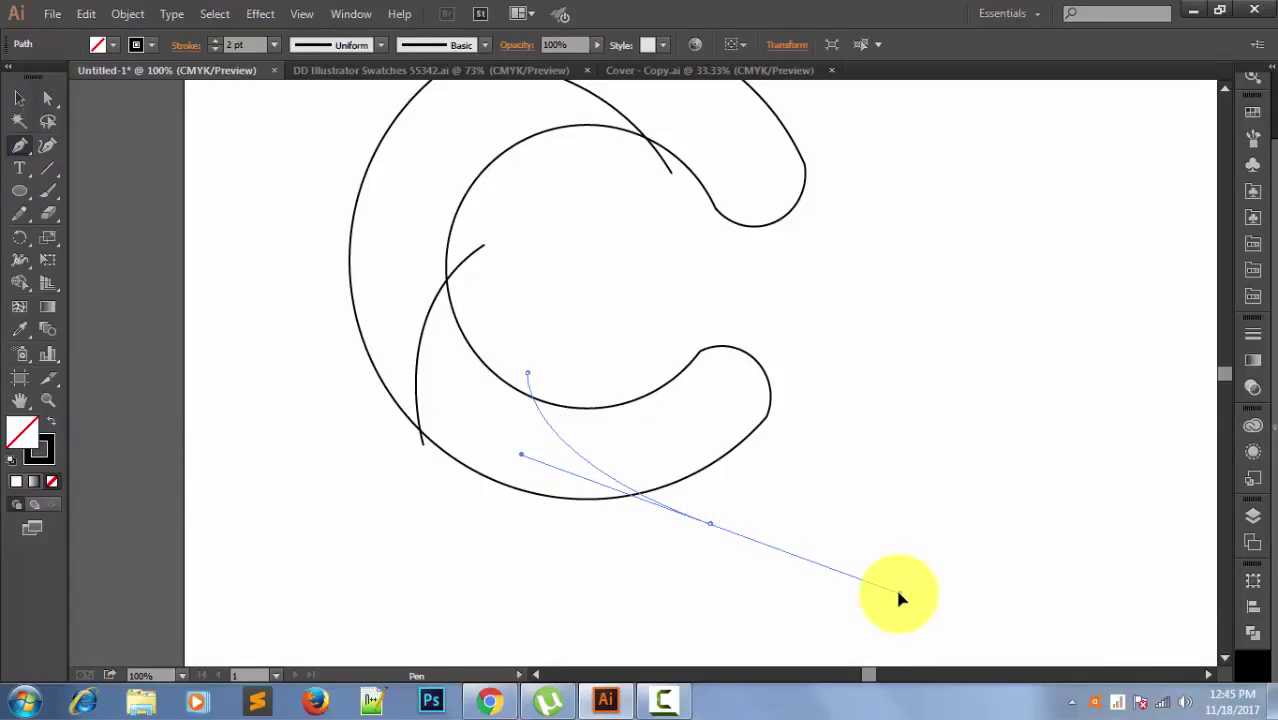
drag(855, 582, 887, 587)
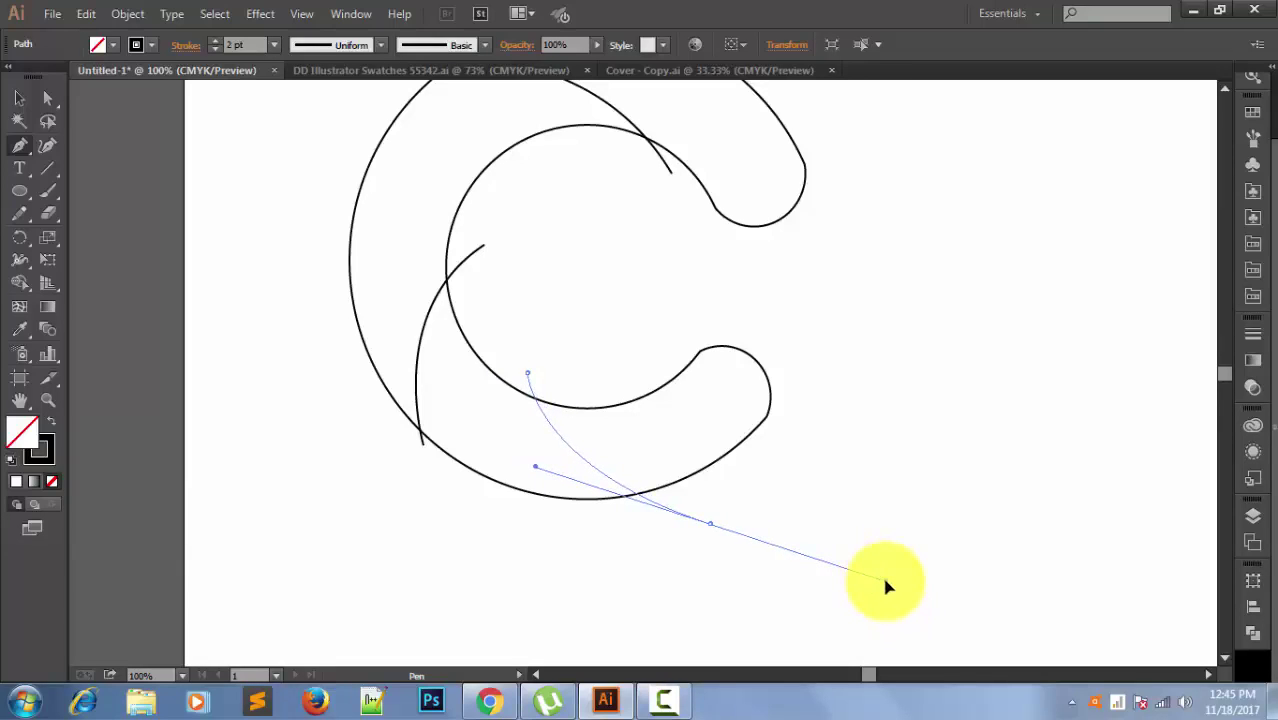
alt+click(710, 523)
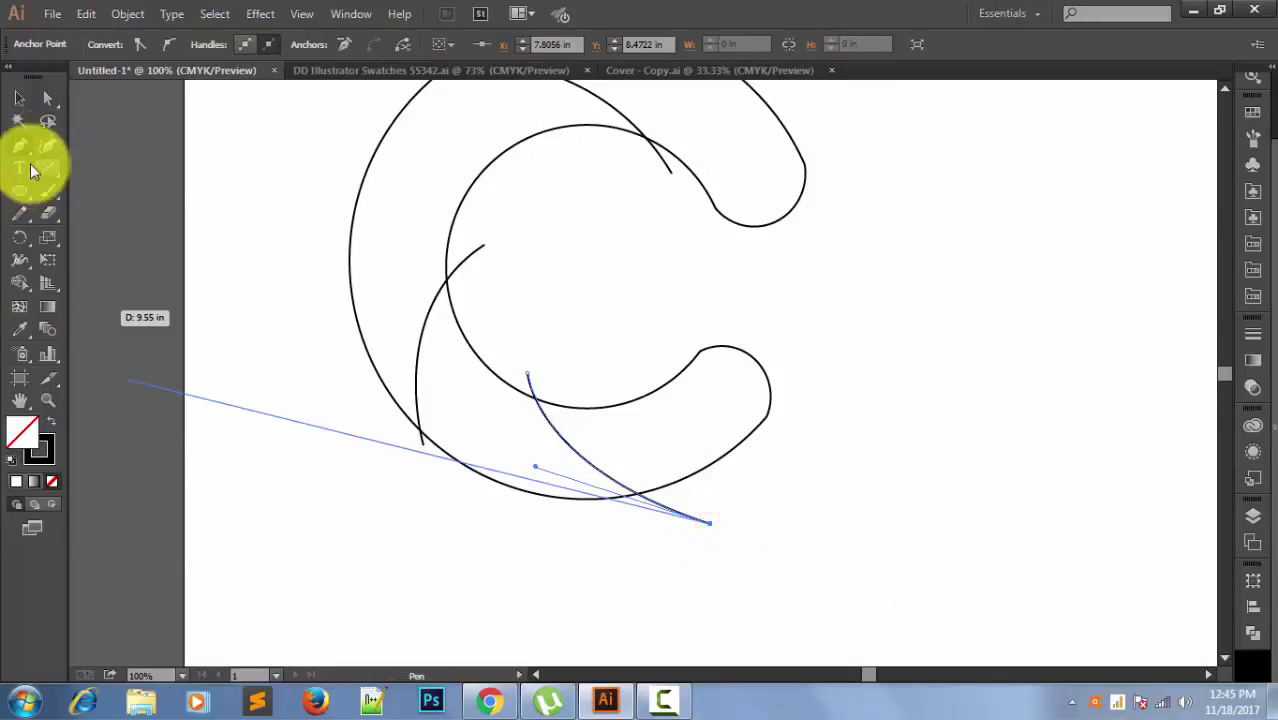
click(19, 97)
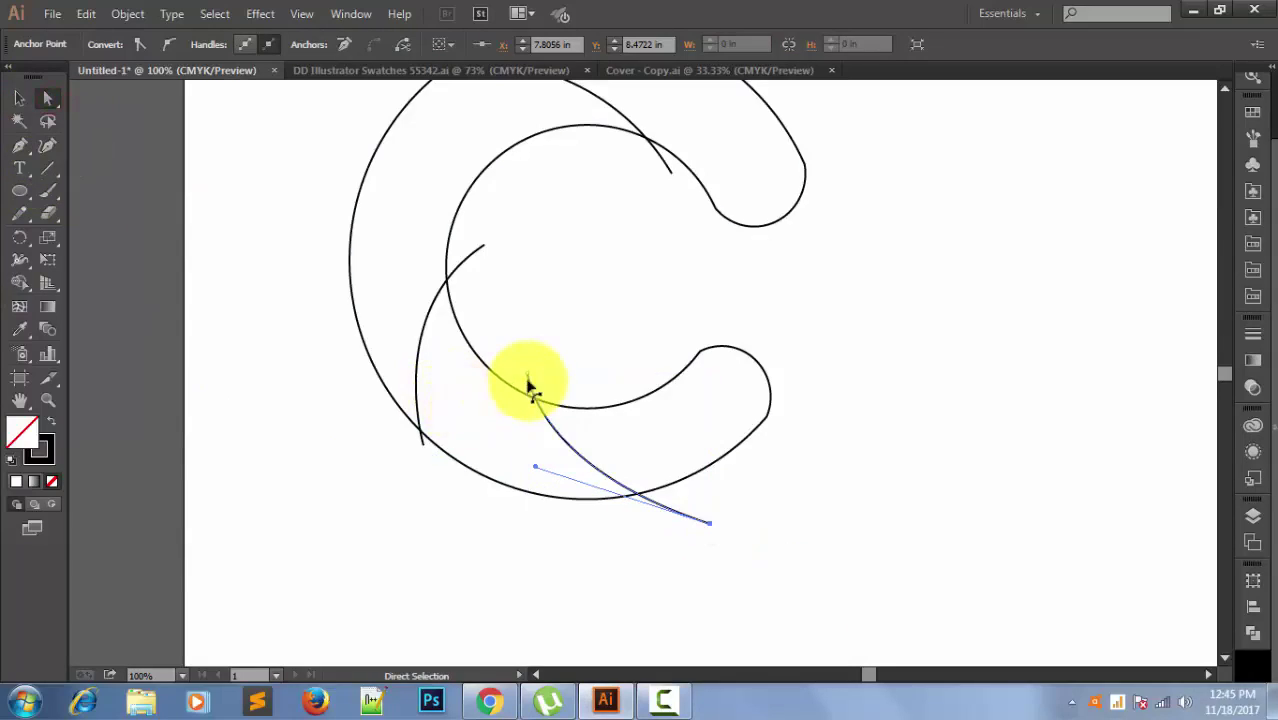
Reshape the lower curve's segment with Direct Selection so it bends smoothly across the outer edge.
click(551, 340)
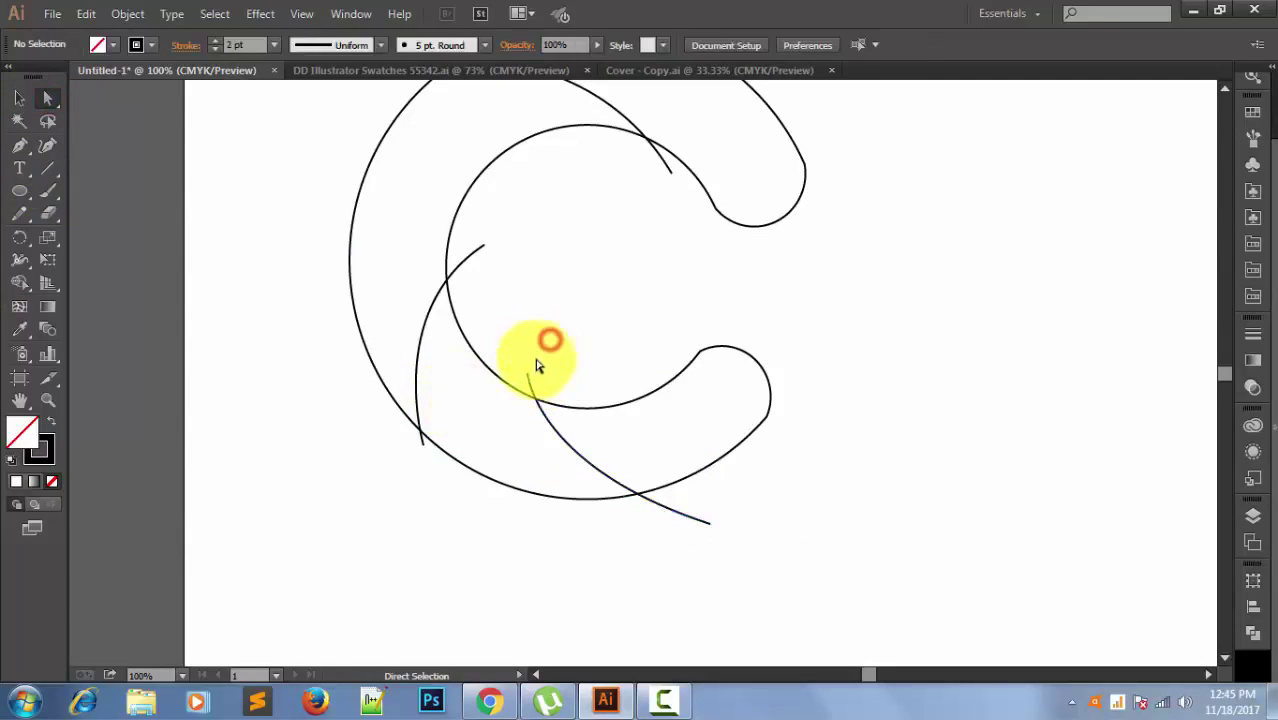
click(530, 376)
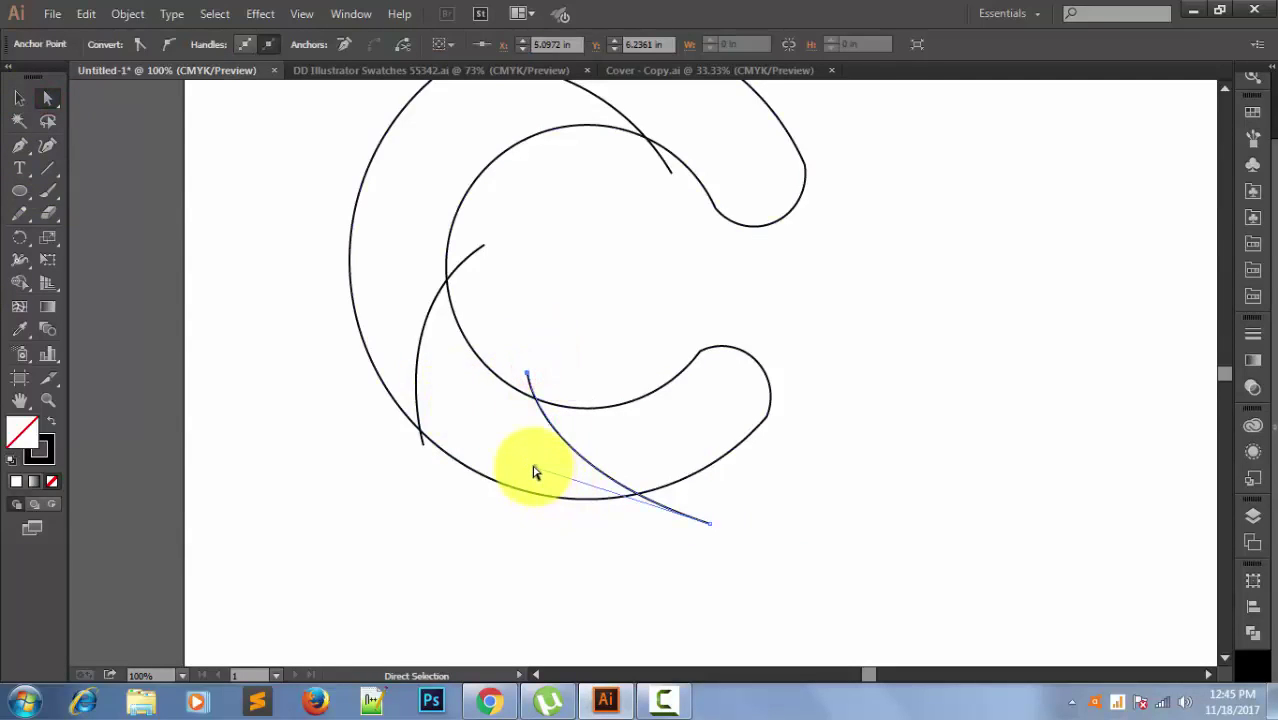
drag(535, 466, 531, 521)
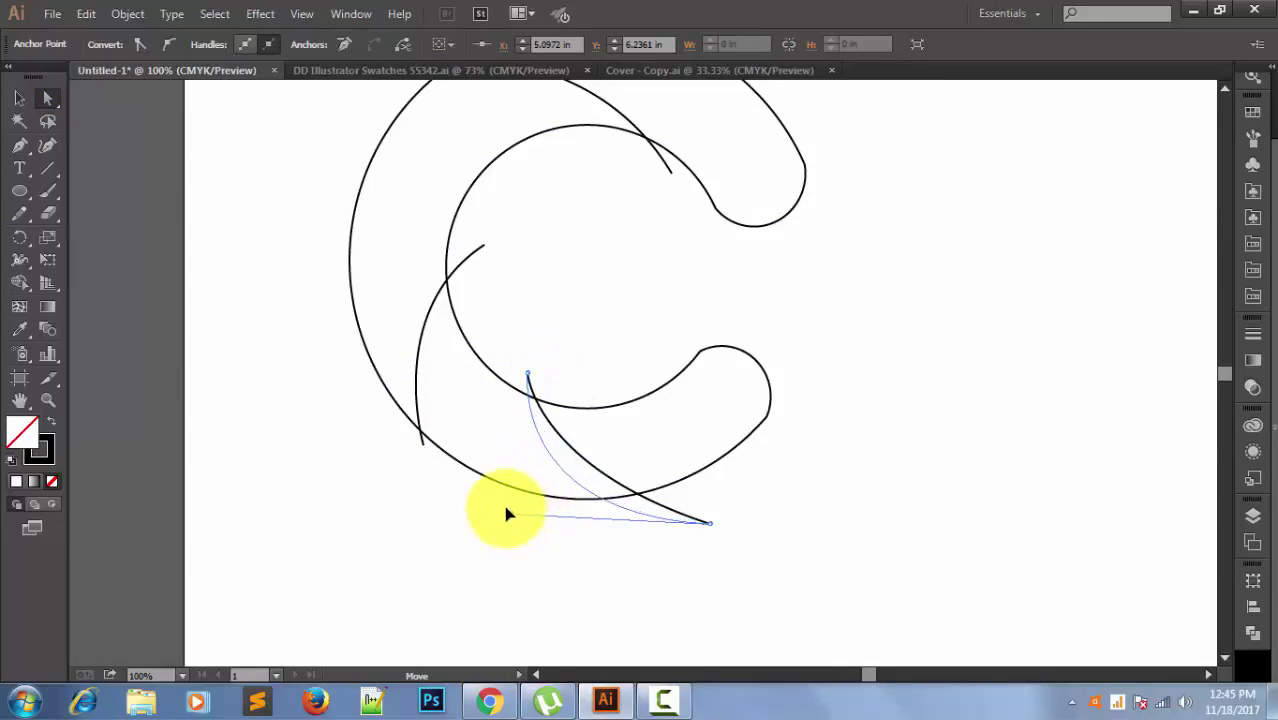
click(426, 515)
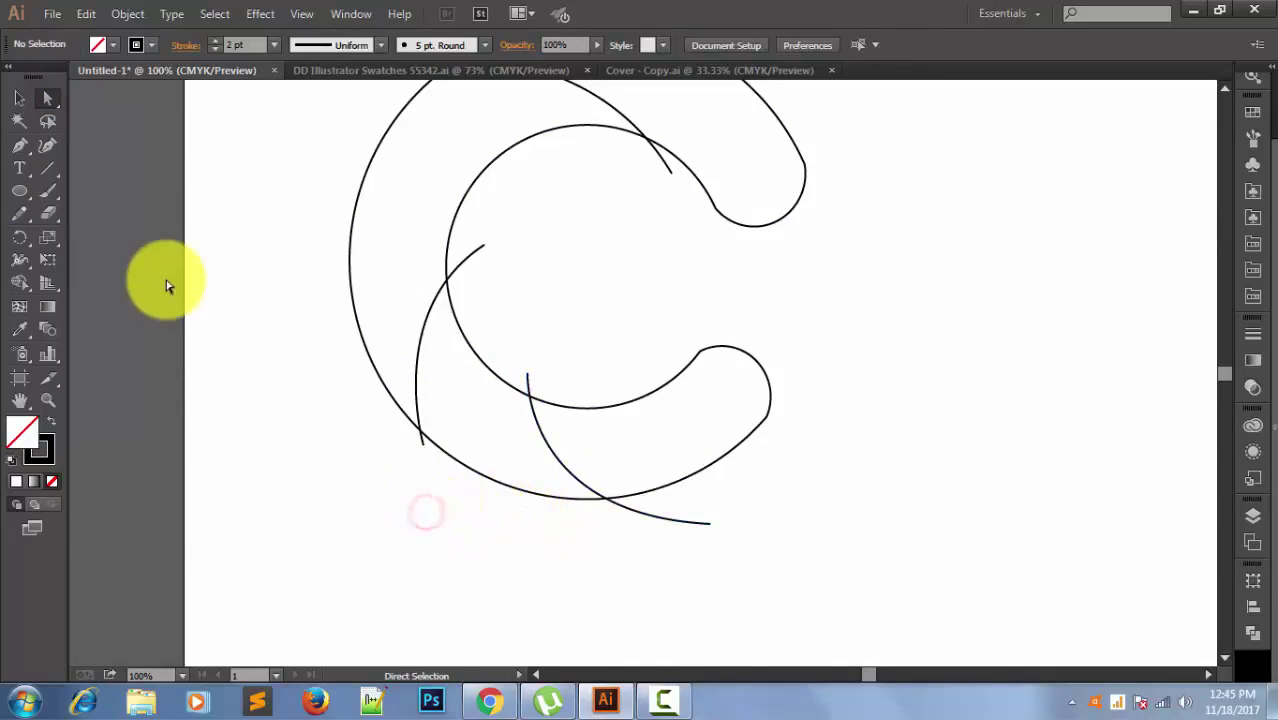
click(560, 448)
click(423, 528)
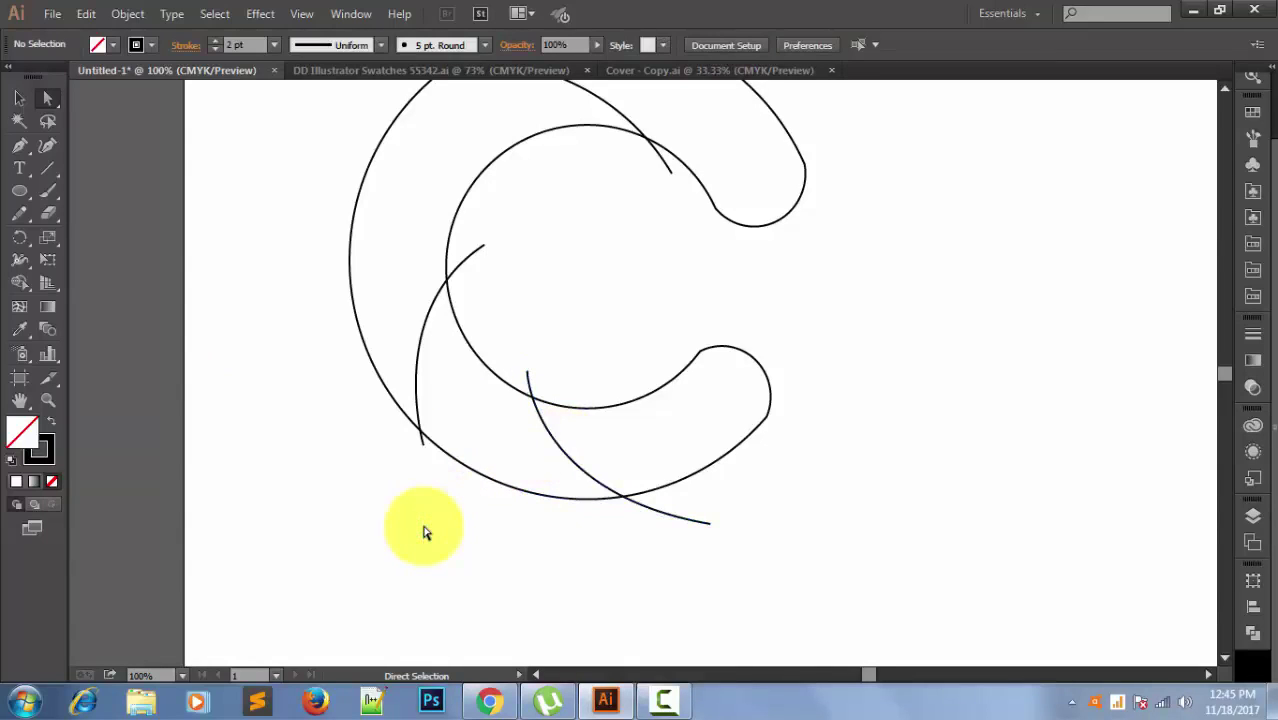
click(576, 466)
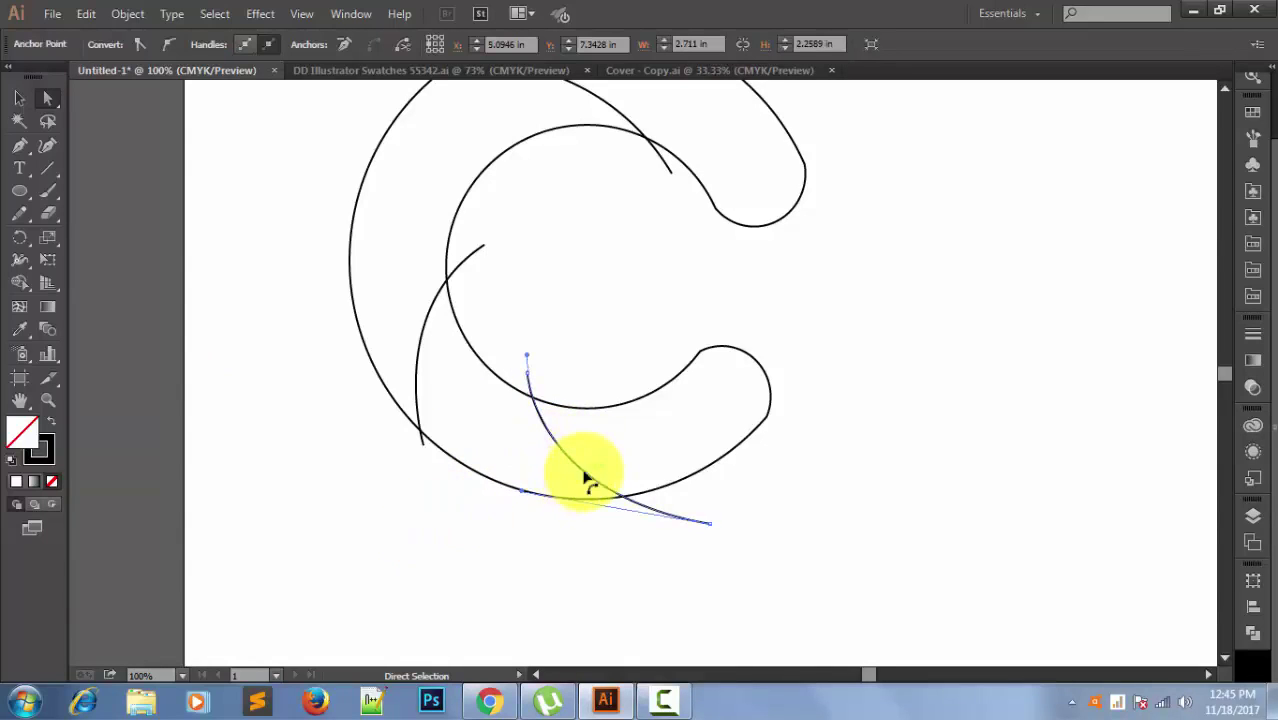
mouse_move(586, 472)
mouse_down()
mouse_move(577, 482)
mouse_move(610, 479)
mouse_move(599, 502)
mouse_move(568, 488)
mouse_move(587, 495)
mouse_move(587, 481)
mouse_up()
click(499, 518)
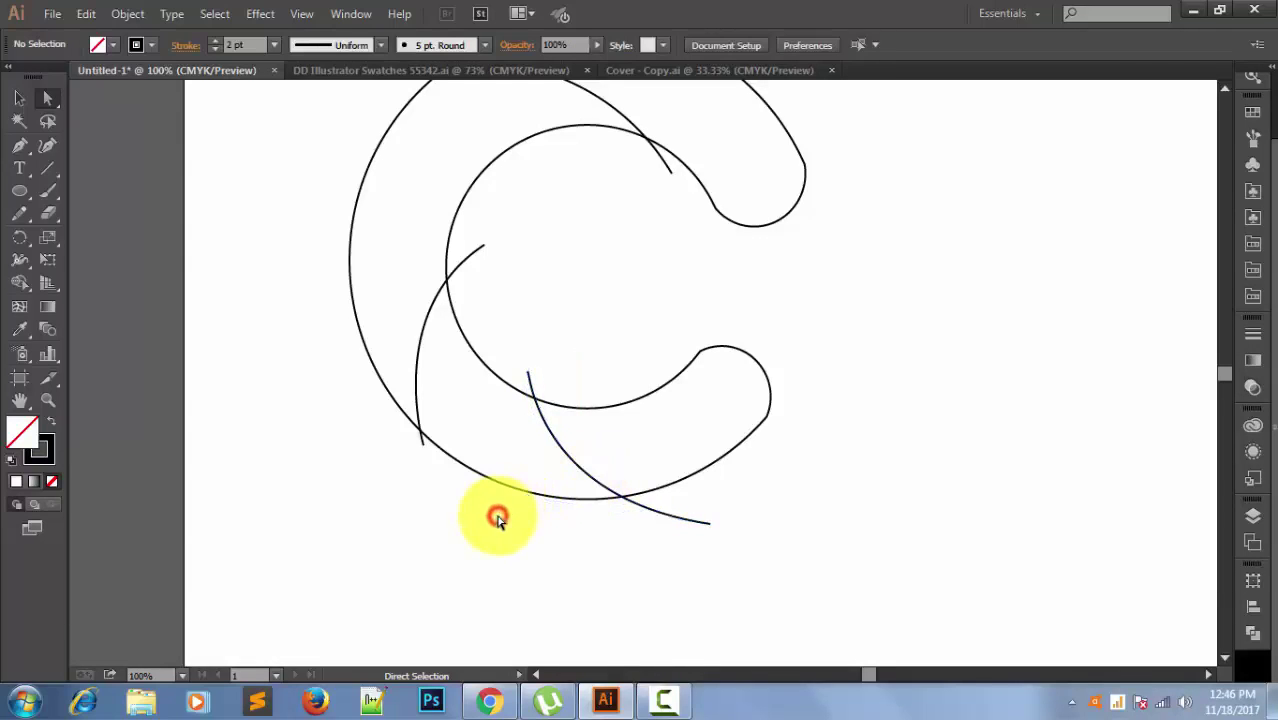
click(641, 498)
Move the left inner arc slightly up and left to hug the C's outer edge.
key(a)
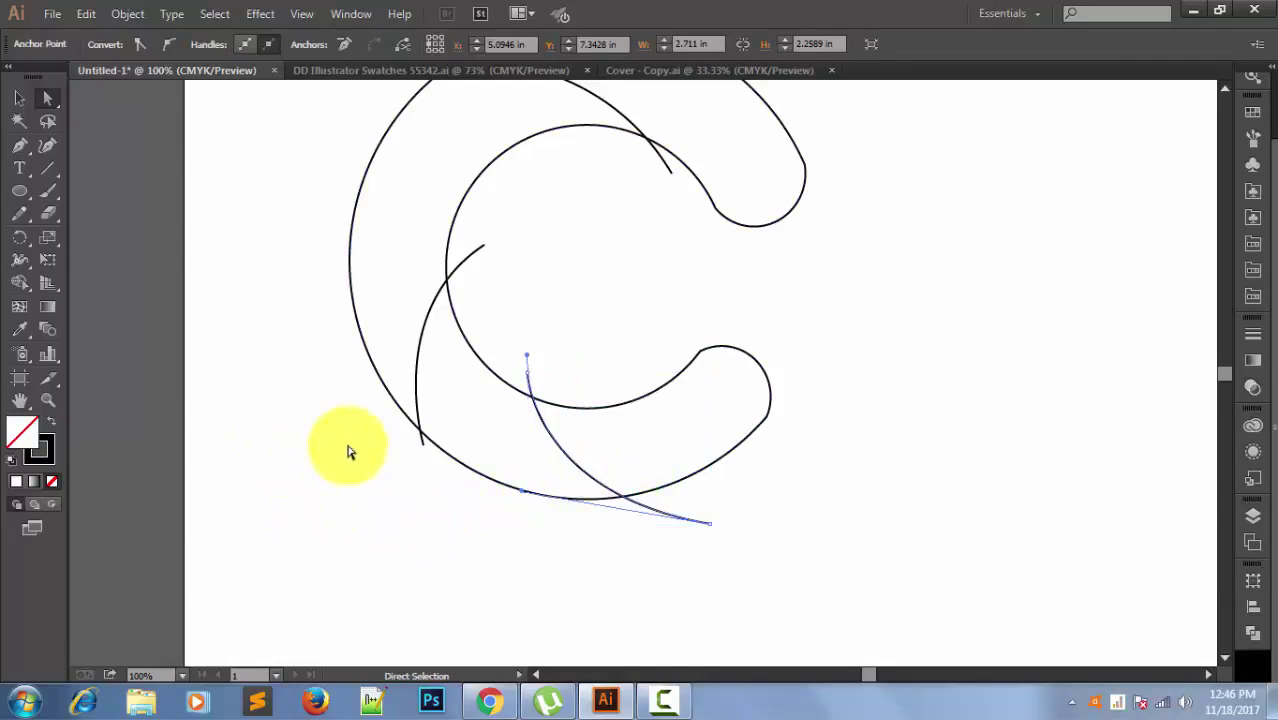
click(19, 98)
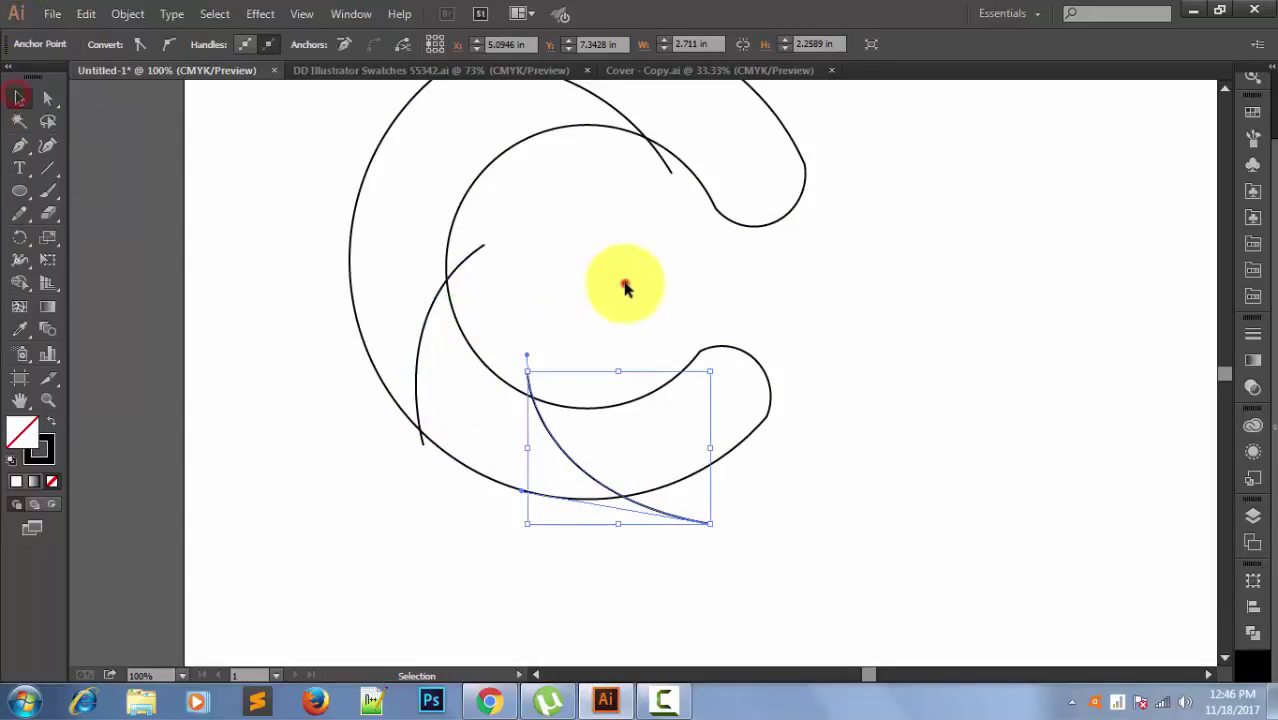
click(625, 284)
click(431, 308)
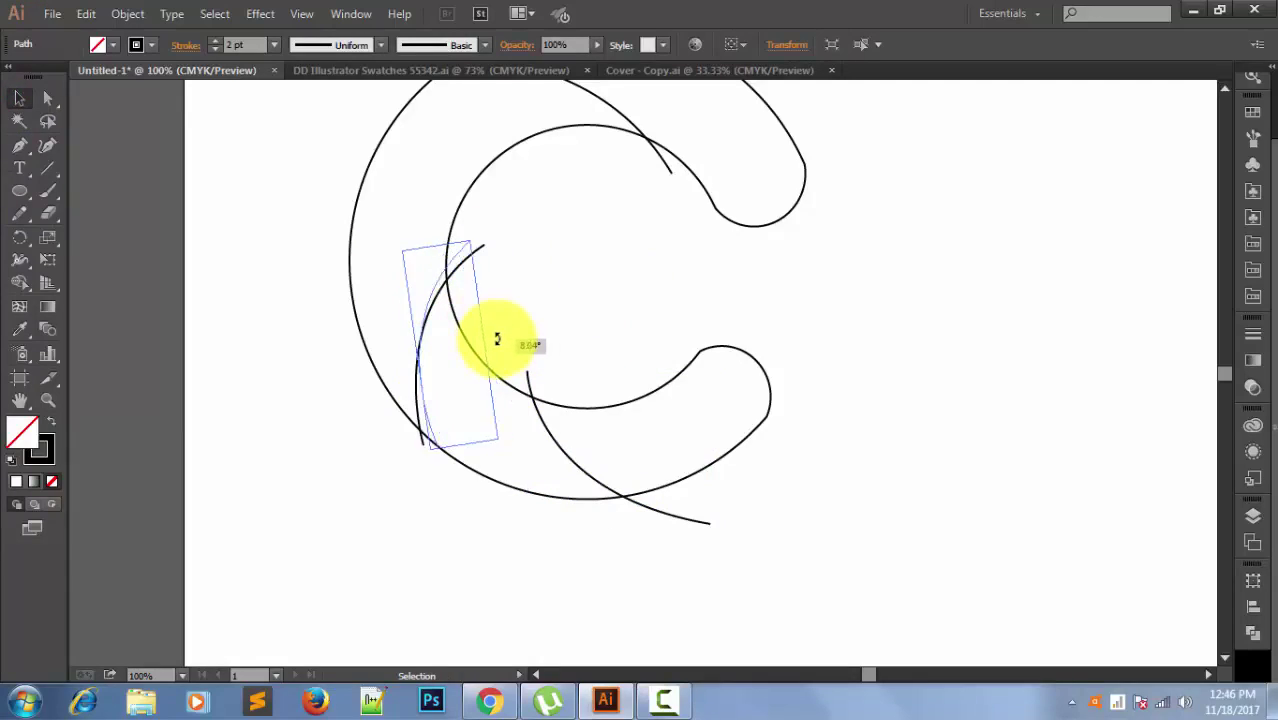
drag(494, 340, 494, 345)
click(496, 293)
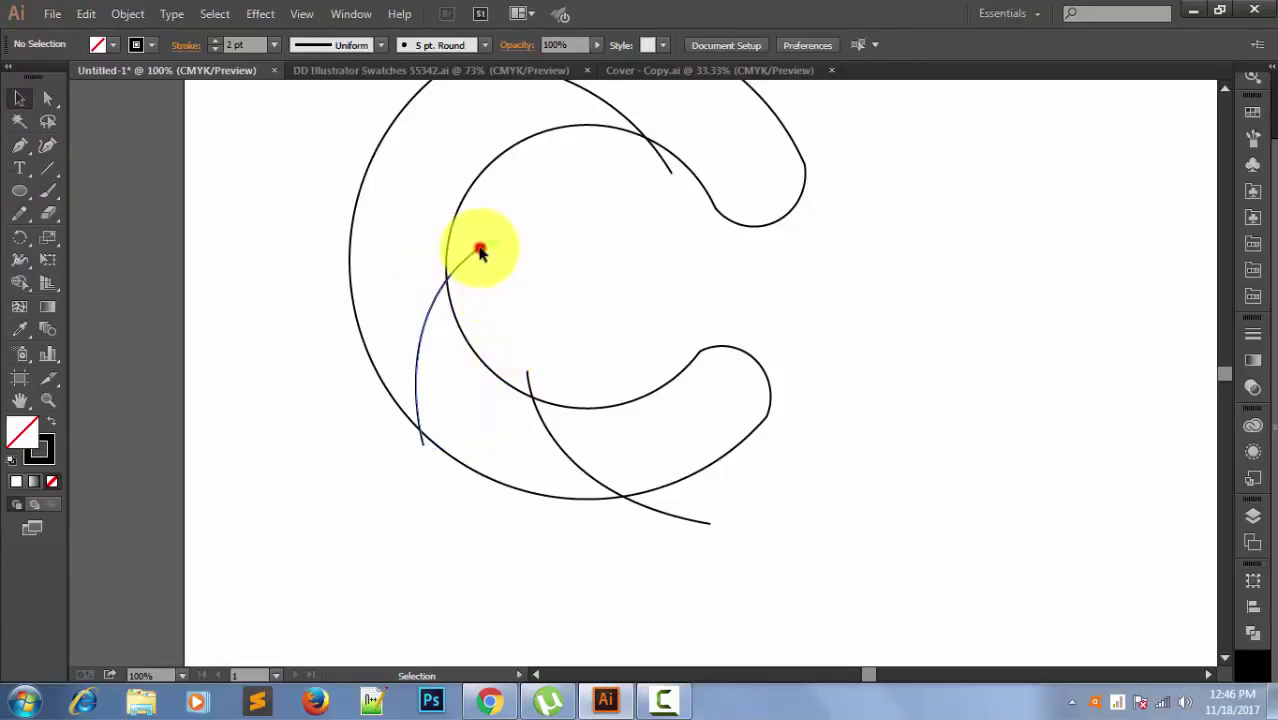
drag(480, 252, 490, 232)
click(527, 240)
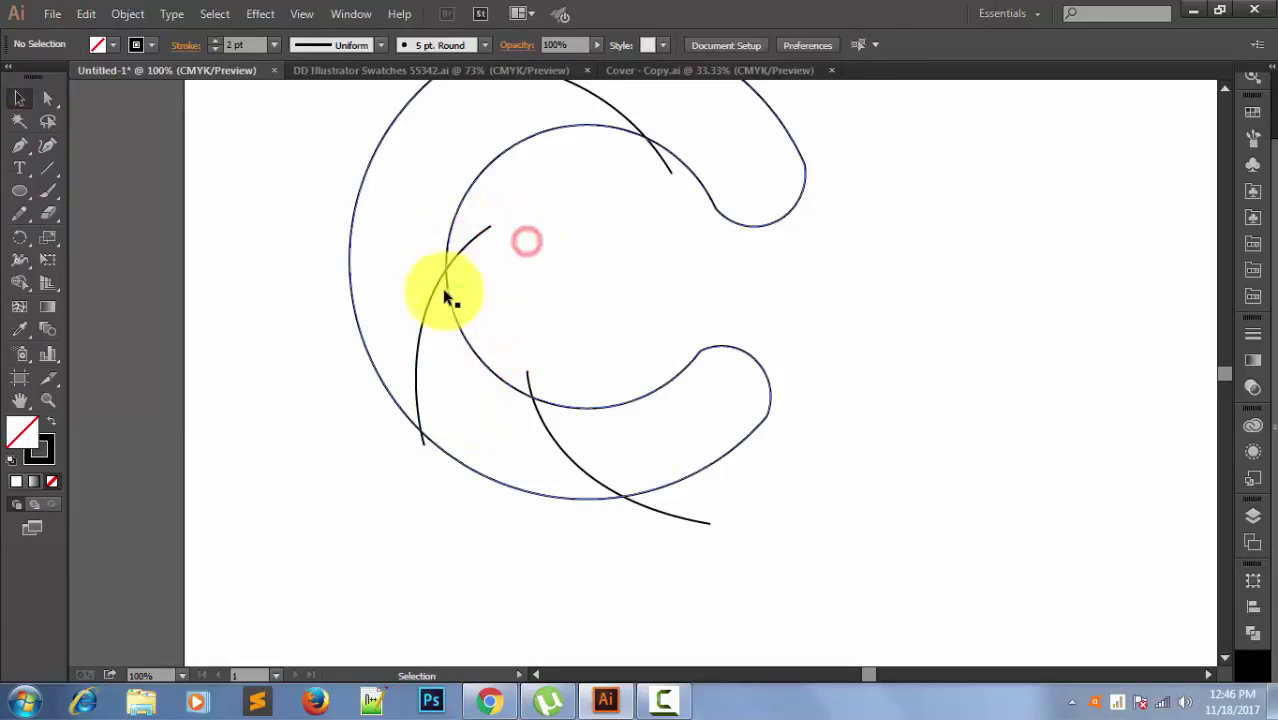
drag(436, 288, 421, 285)
click(528, 275)
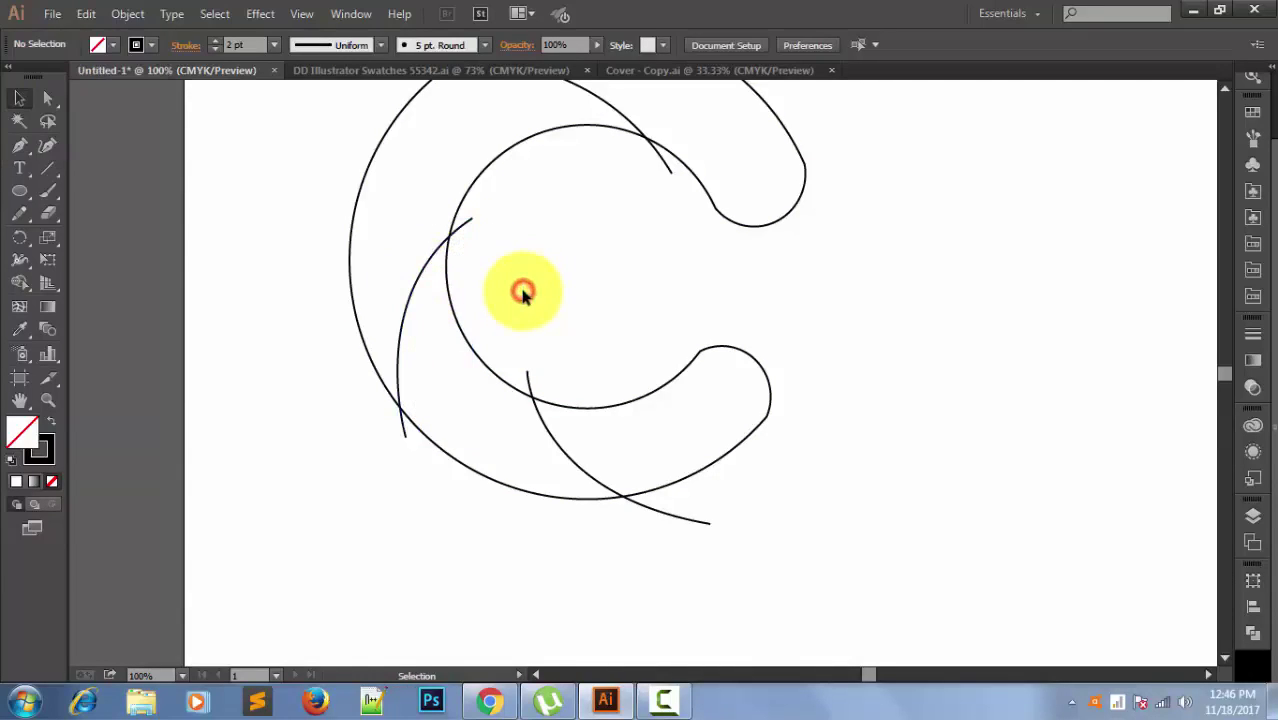
Zoom out to 66.67% and centre the whole artboard in view.
ctrl+alt+click(522, 296)
drag(522, 296, 513, 320)
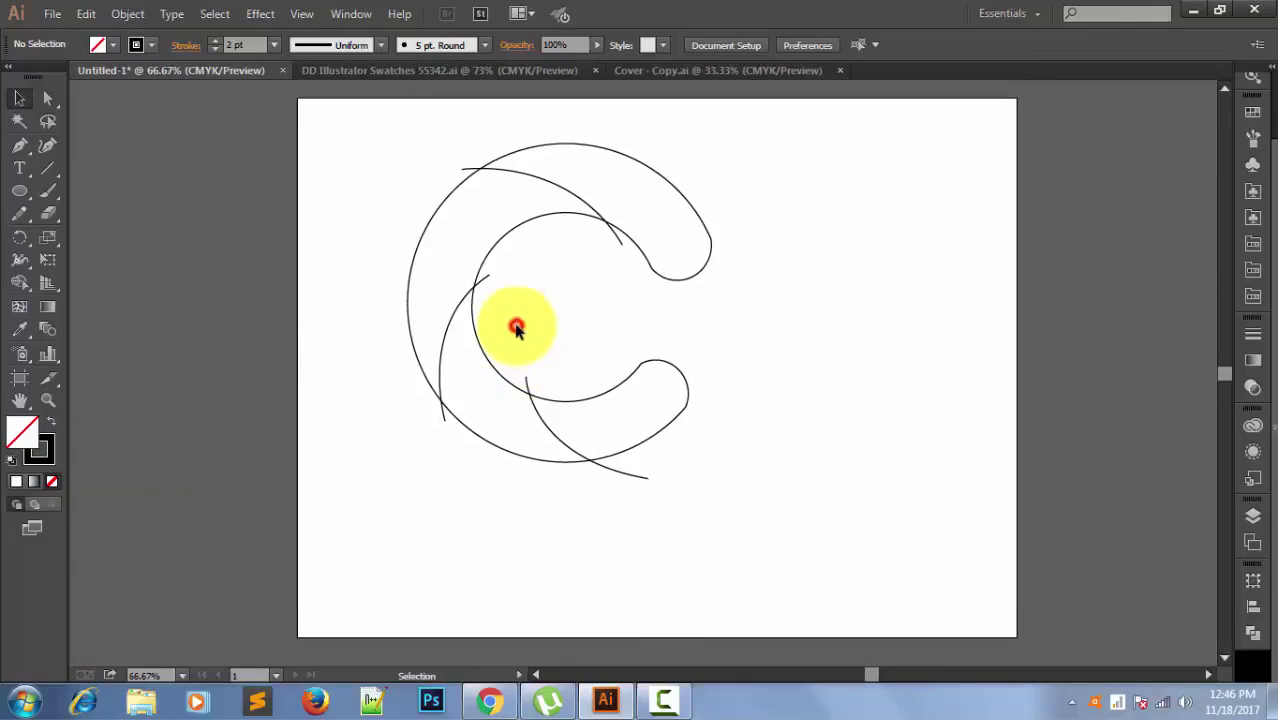
click(543, 273)
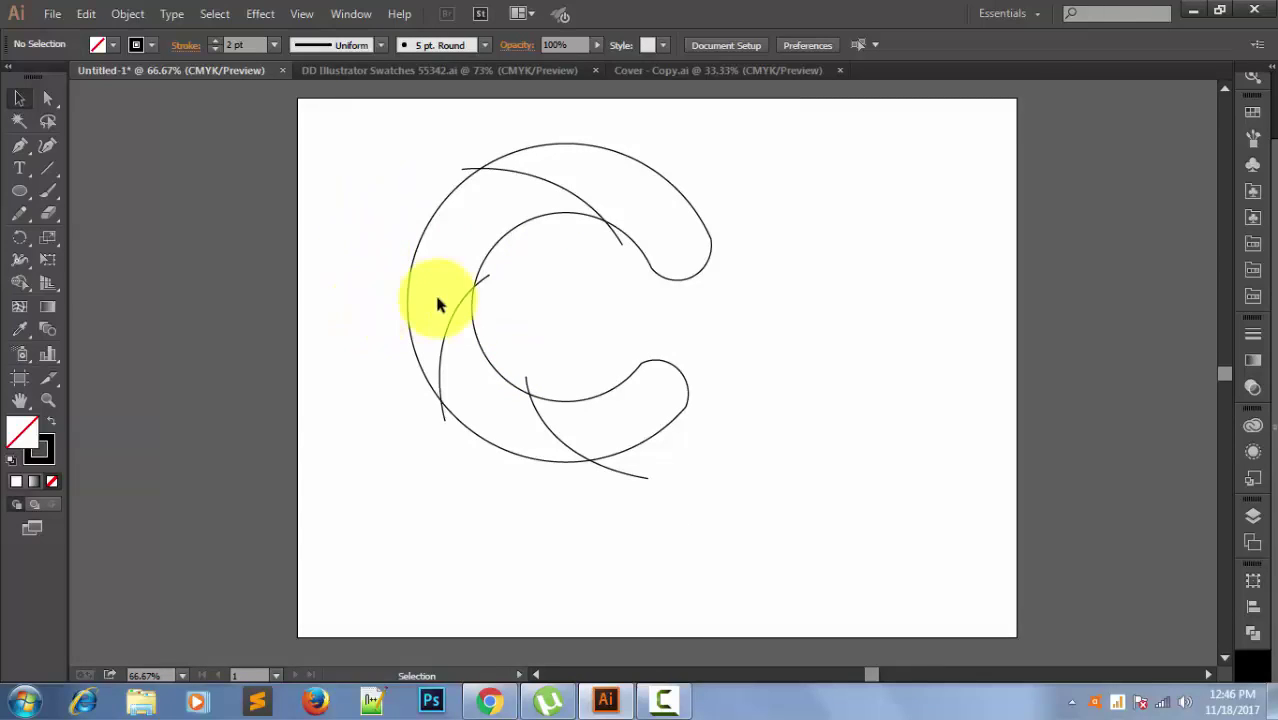
Select all swirl paths and use Shape Builder to fill the top and left crescent regions magenta.
drag(420, 140, 770, 525)
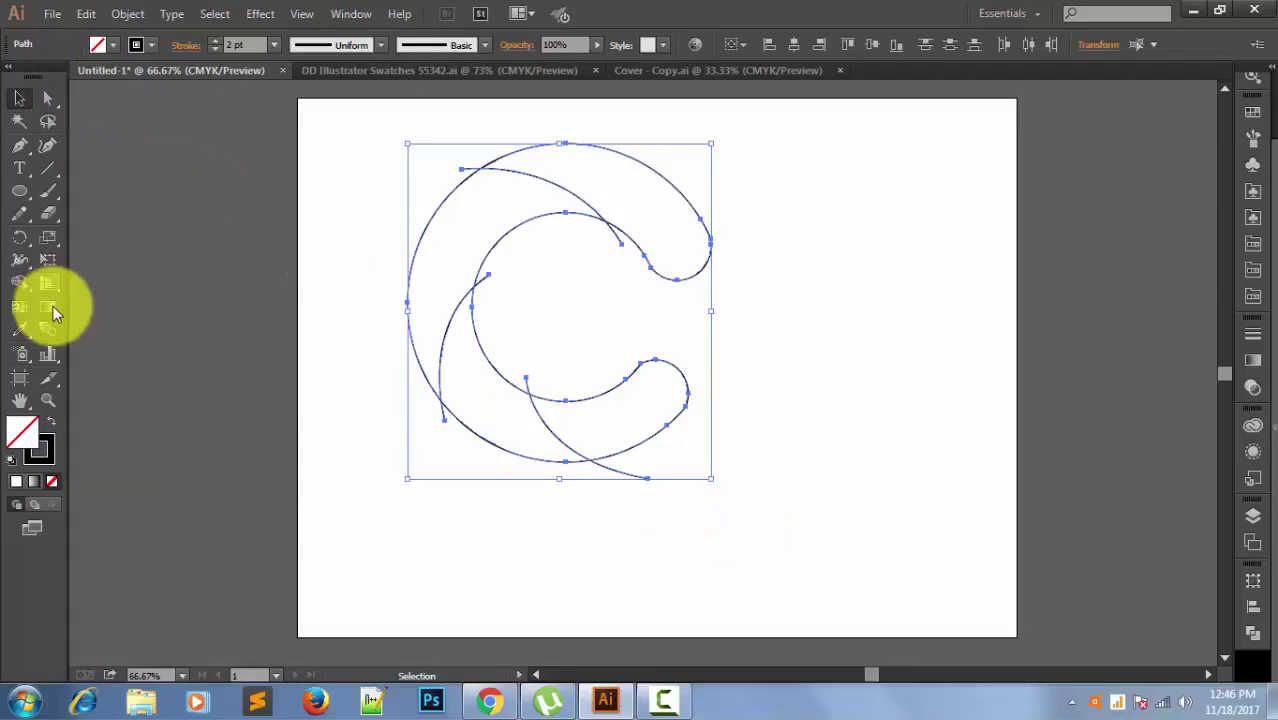
click(26, 287)
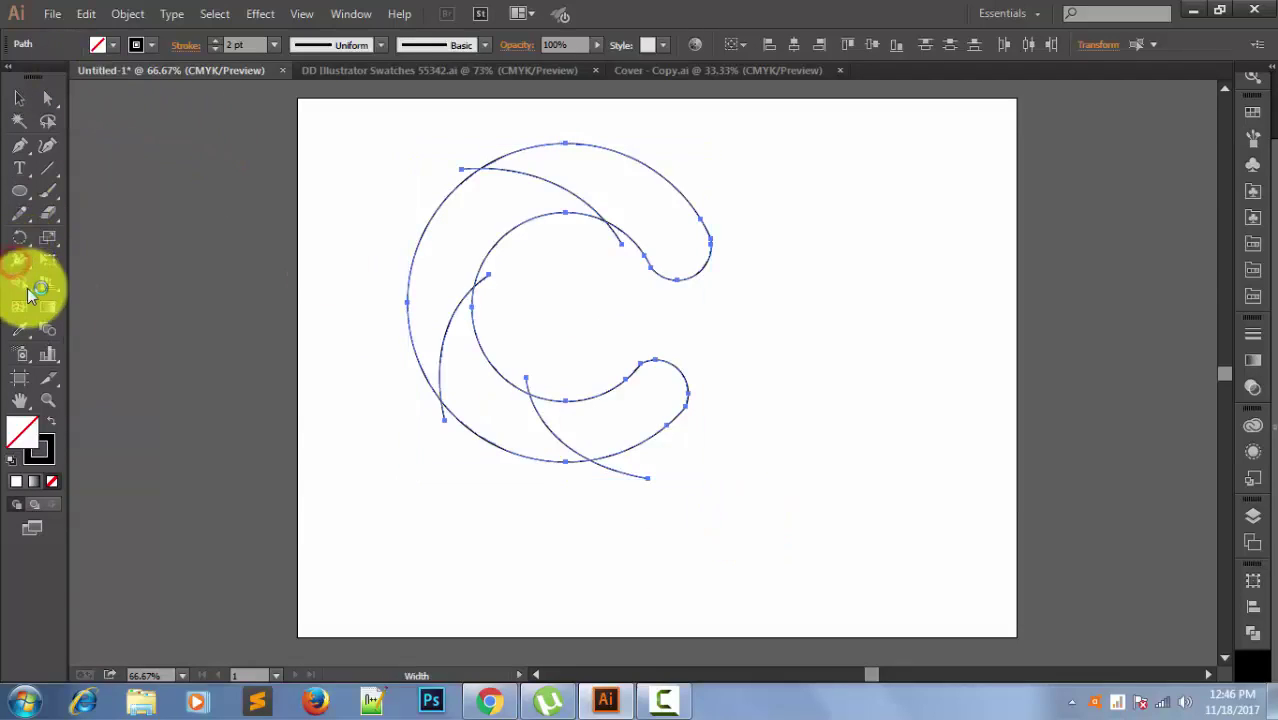
click(684, 226)
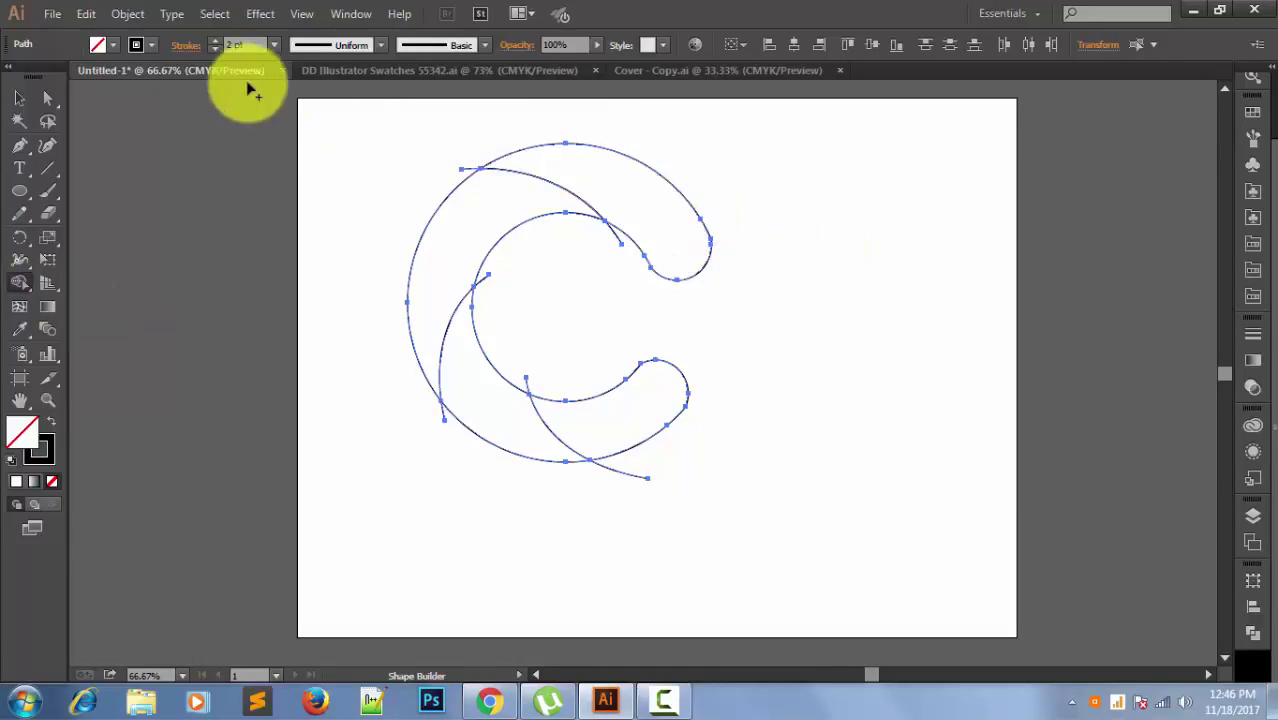
click(110, 45)
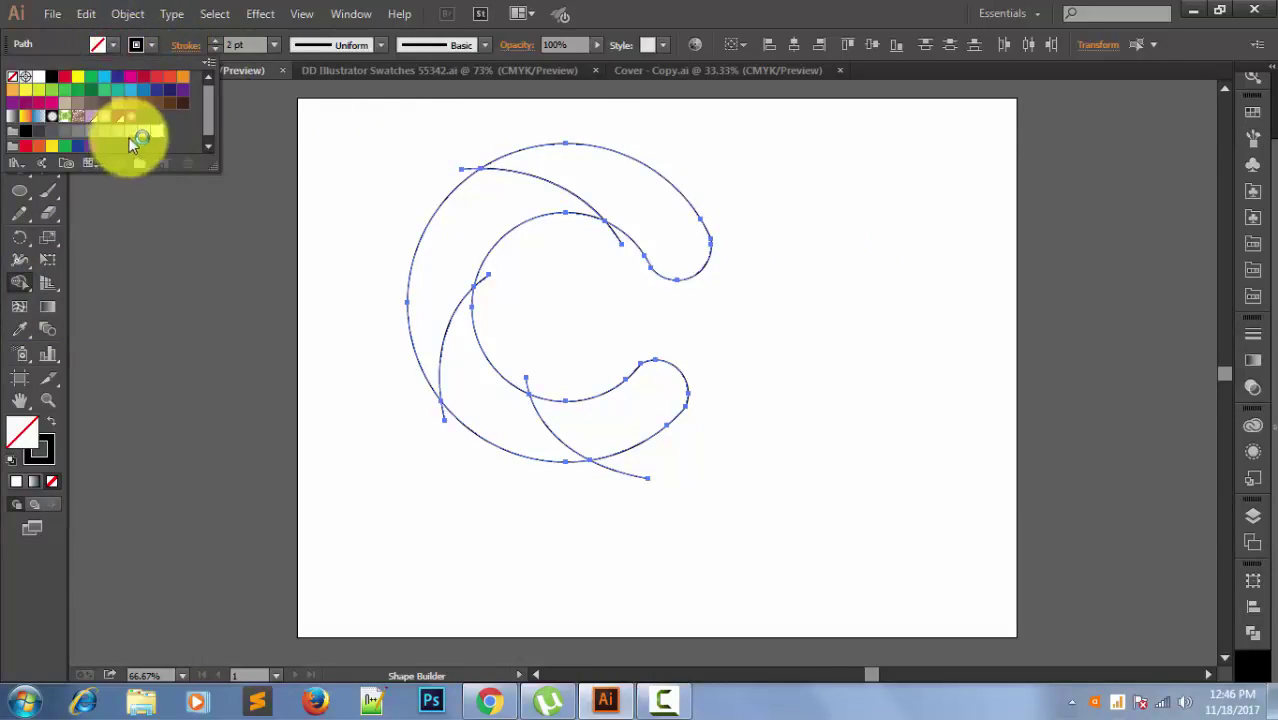
click(170, 108)
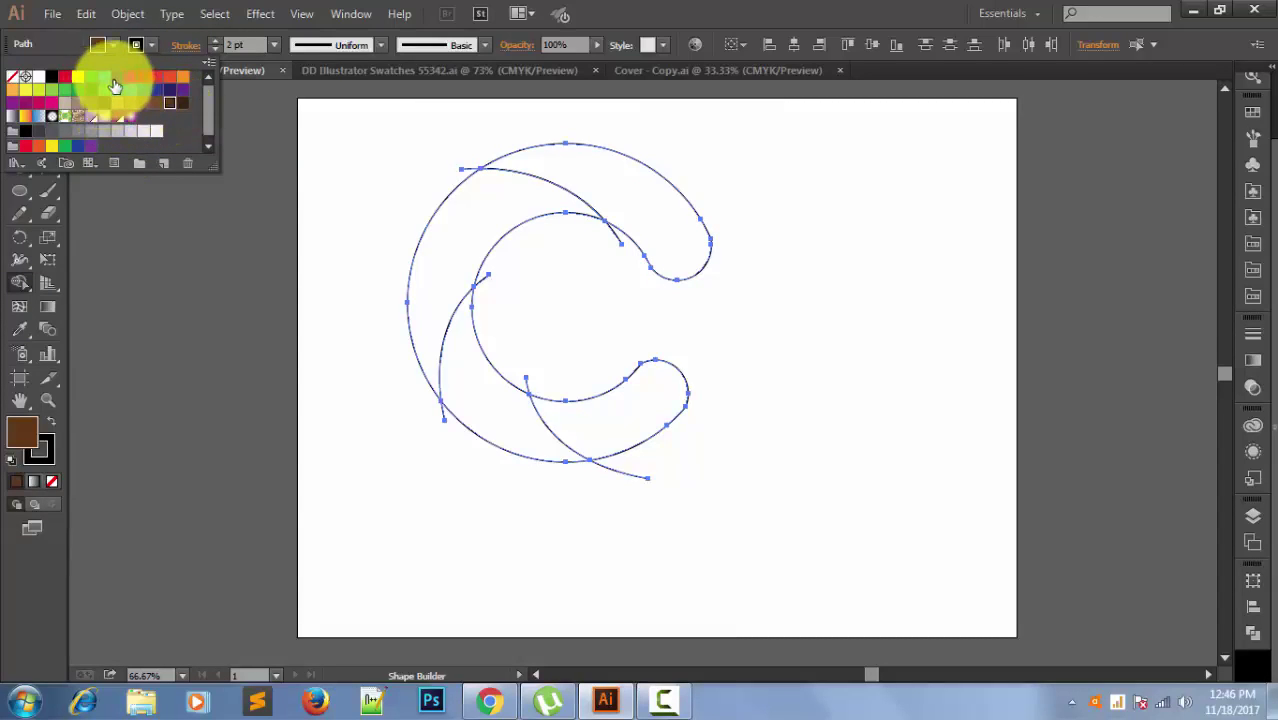
click(130, 79)
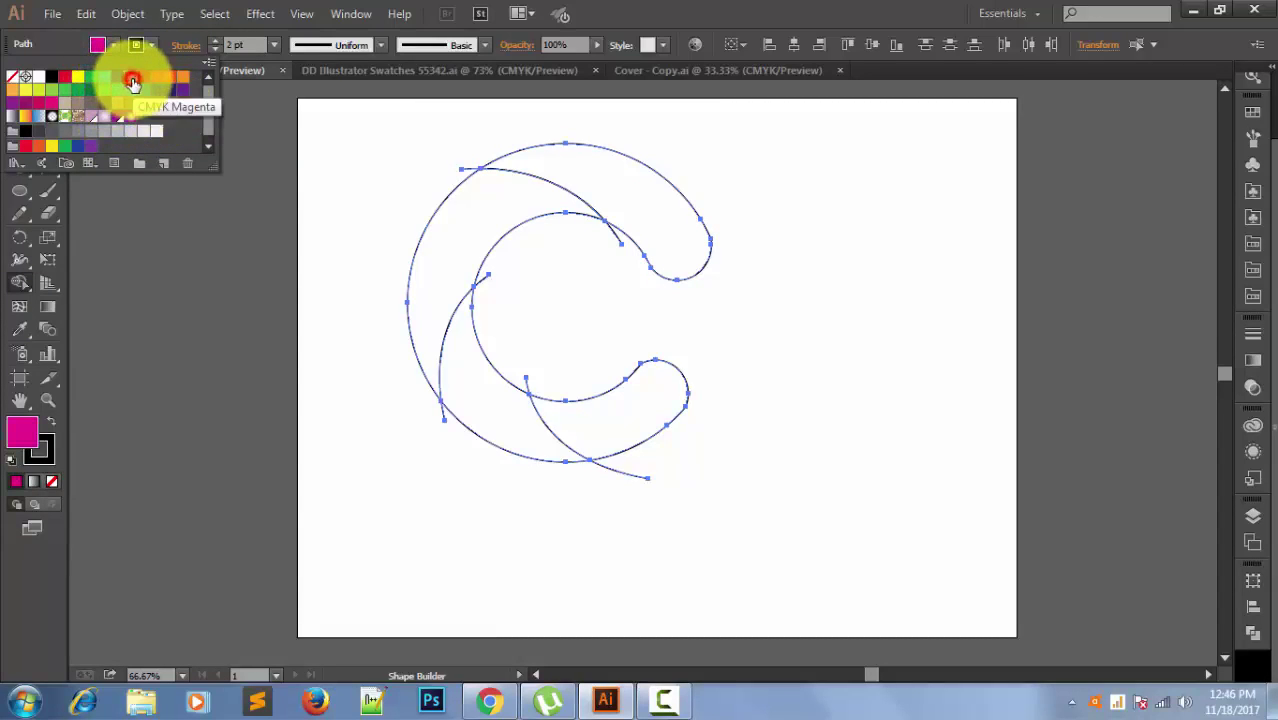
click(602, 180)
drag(600, 177, 668, 235)
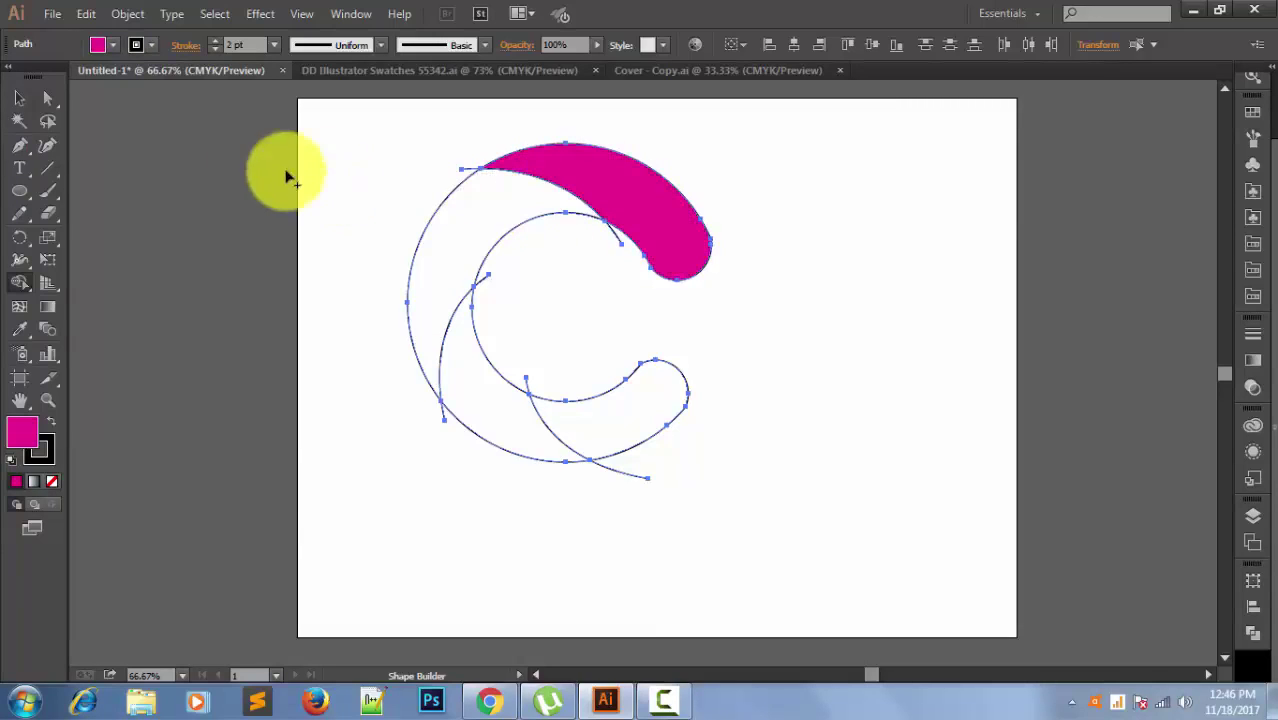
click(465, 232)
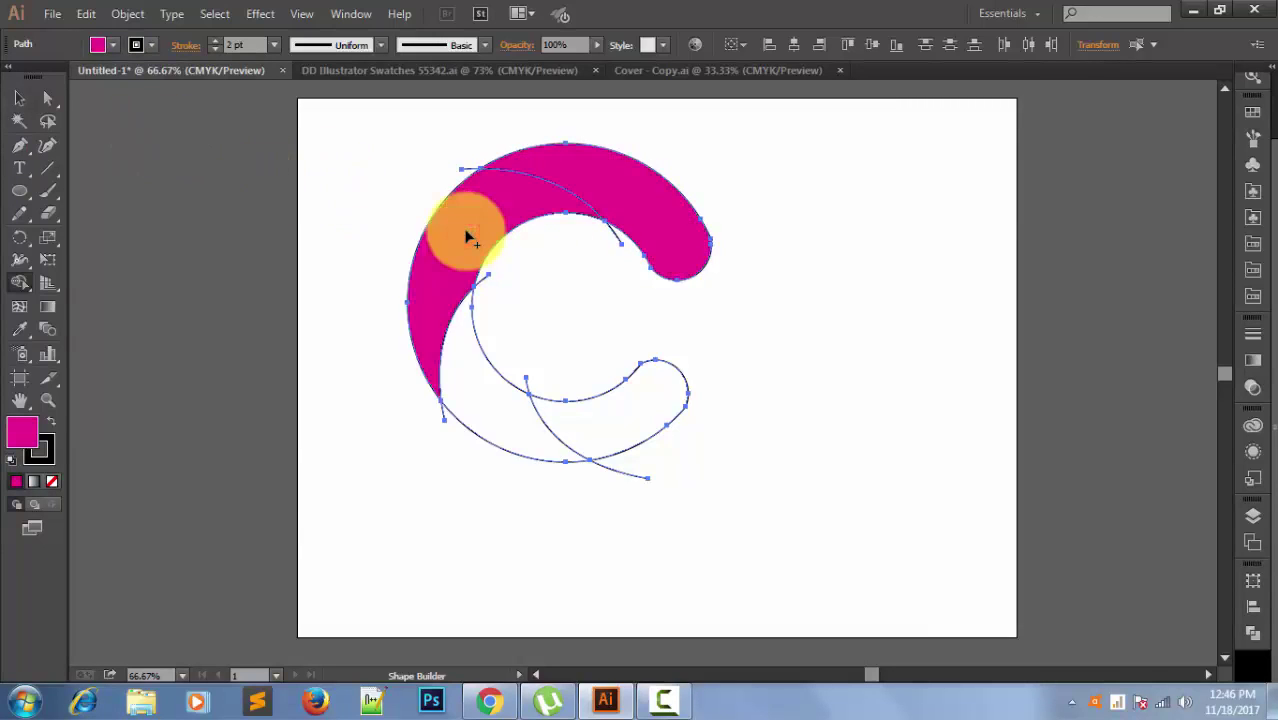
Merge the left crescent pieces in C=10 M=100 Y=50 K=0 dark magenta.
click(102, 43)
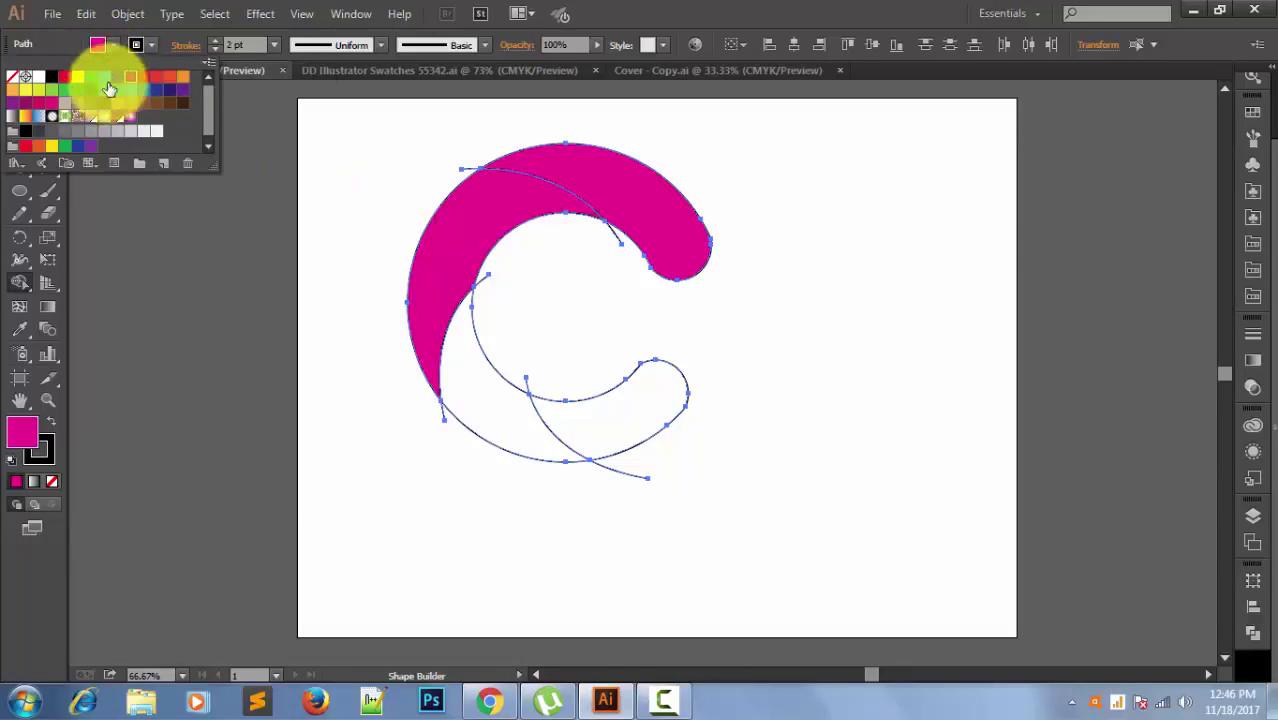
click(38, 108)
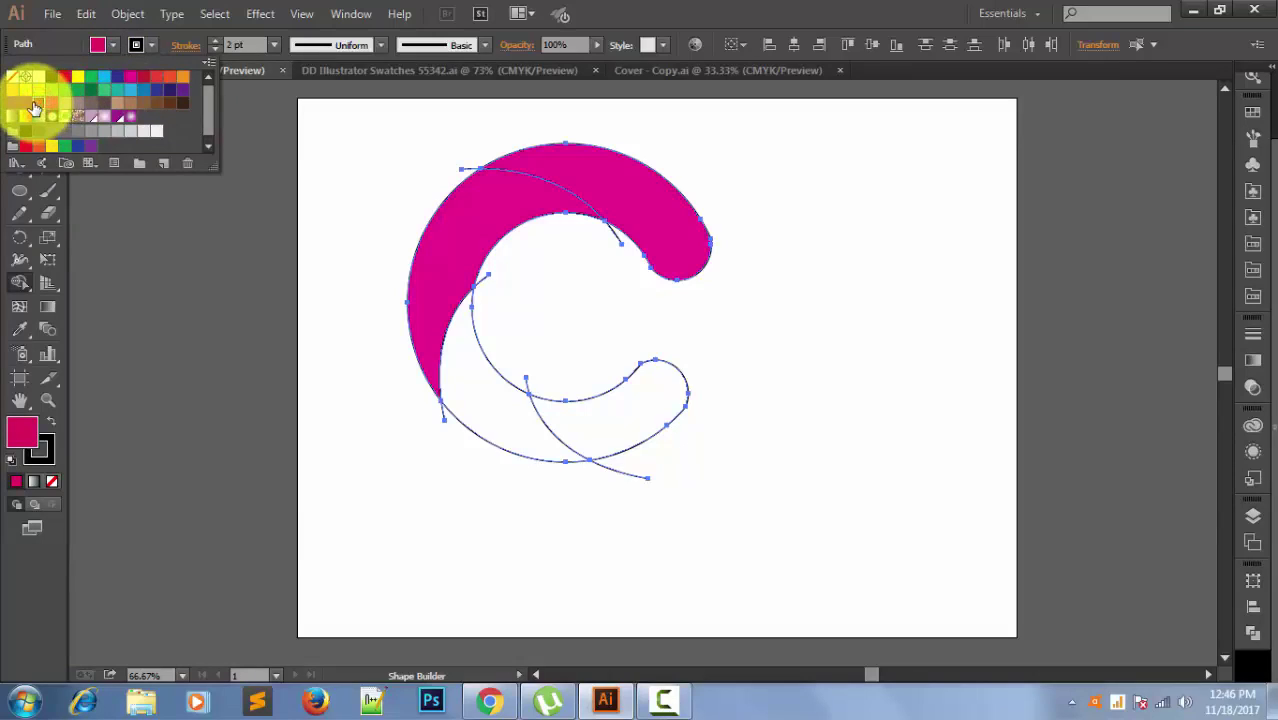
drag(490, 206, 450, 265)
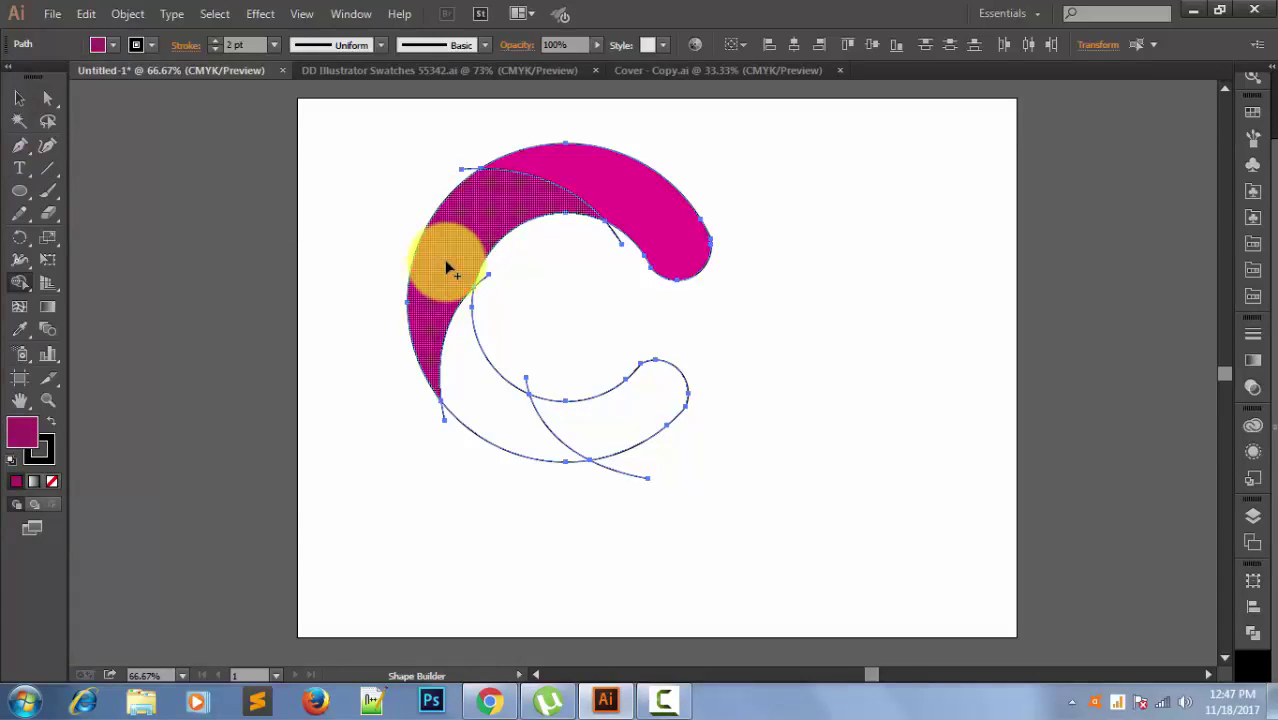
drag(447, 268, 452, 276)
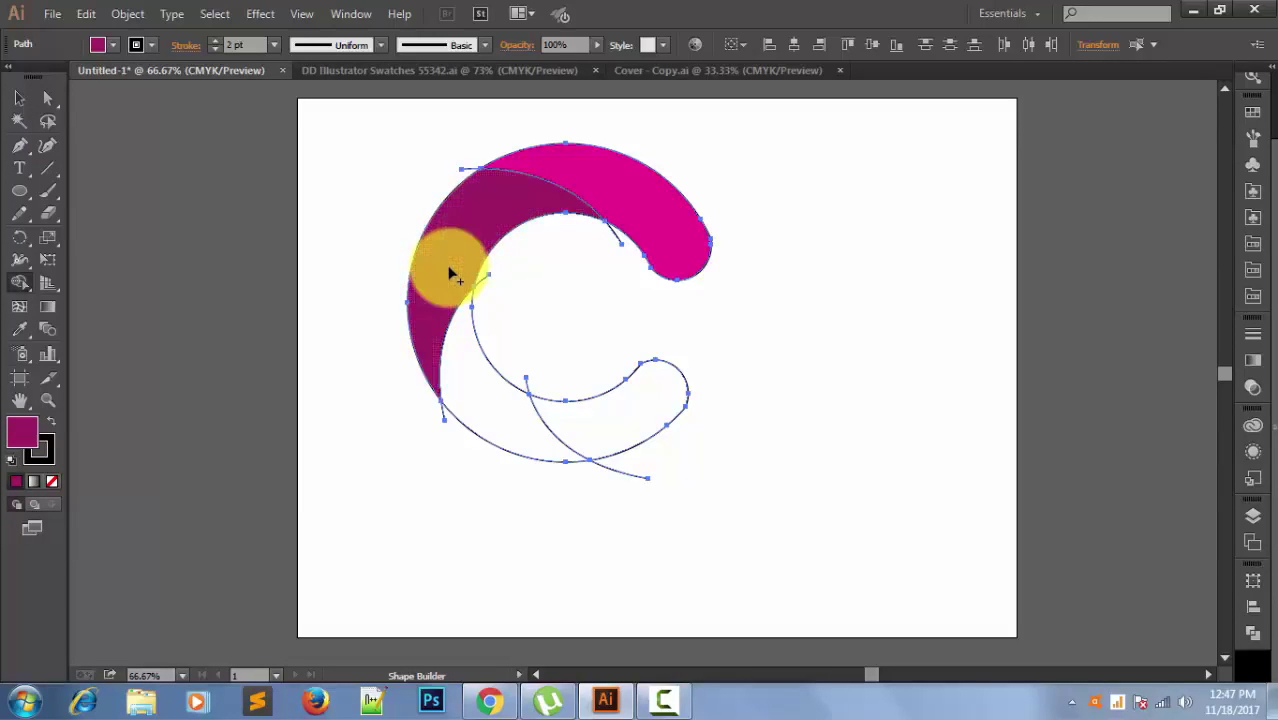
click(465, 382)
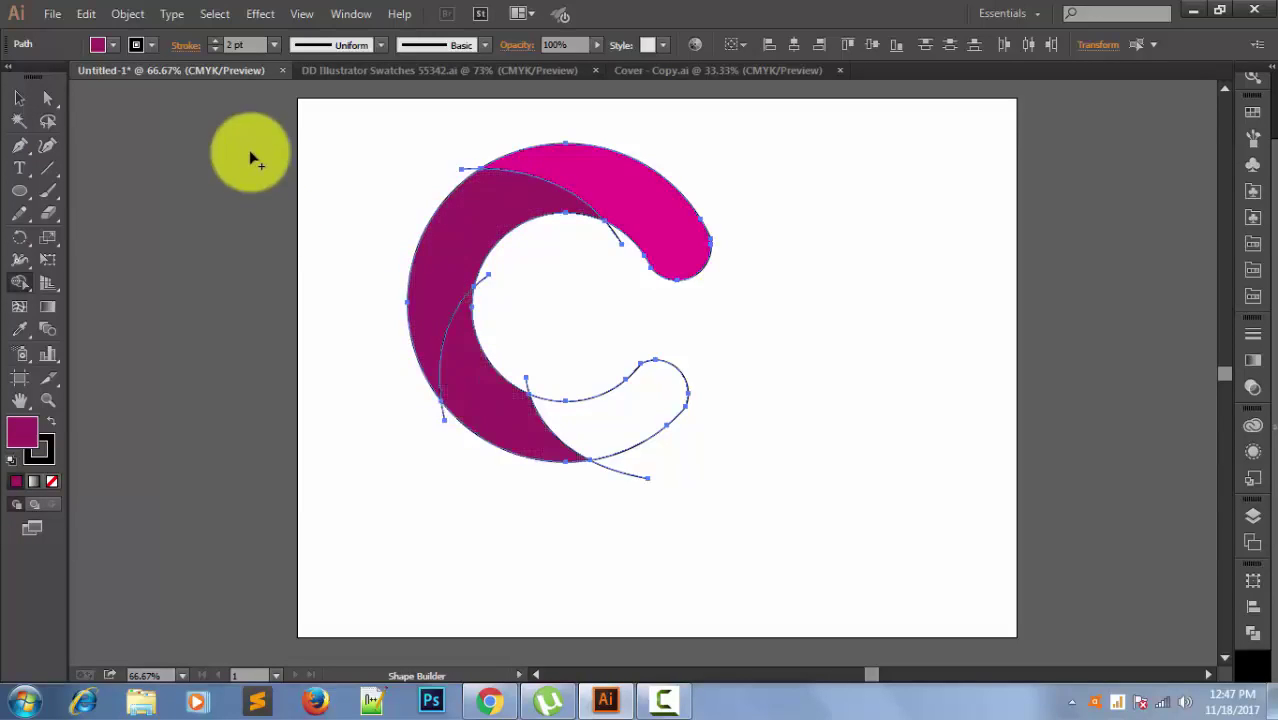
Fill the lower-left piece of the C red.
click(111, 46)
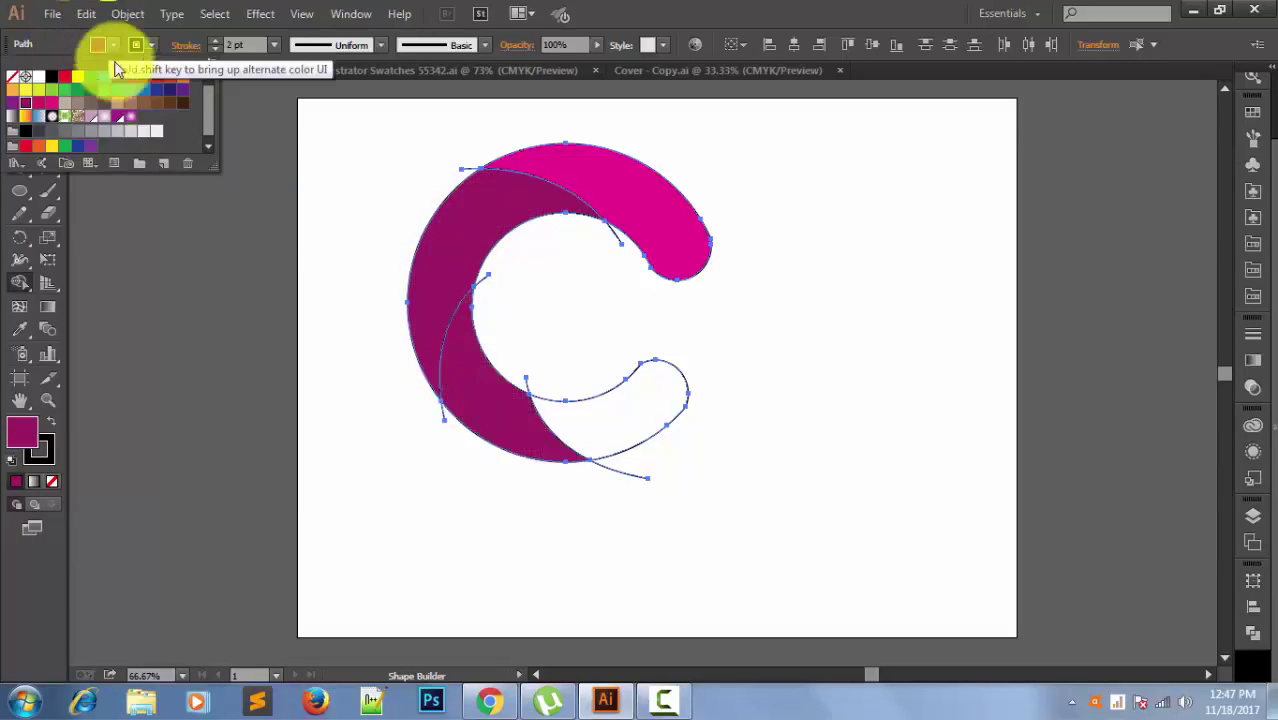
click(143, 76)
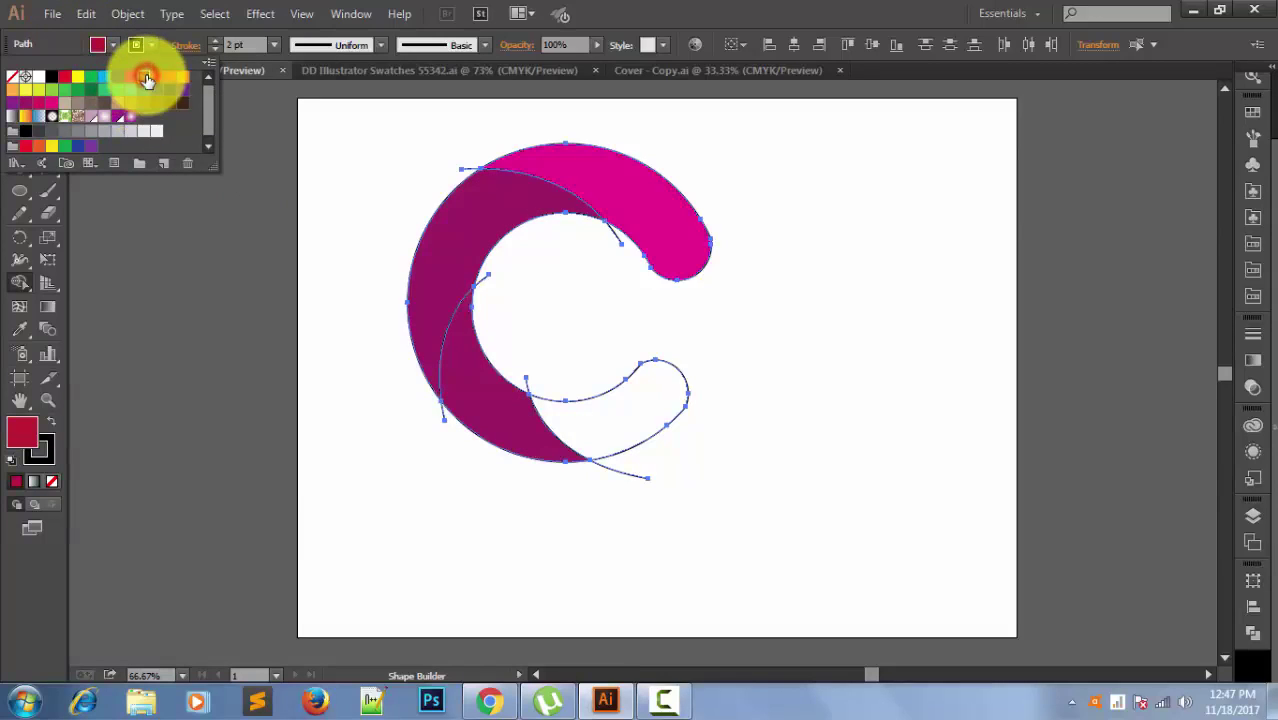
click(458, 341)
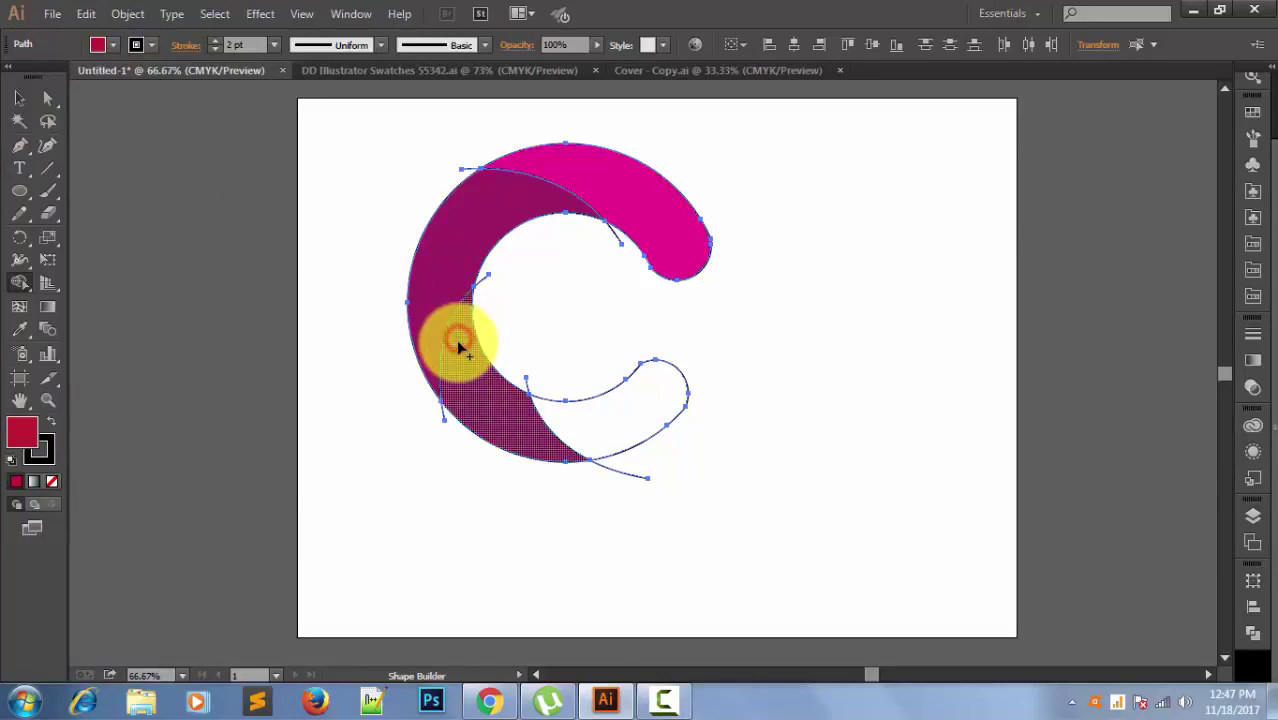
click(485, 428)
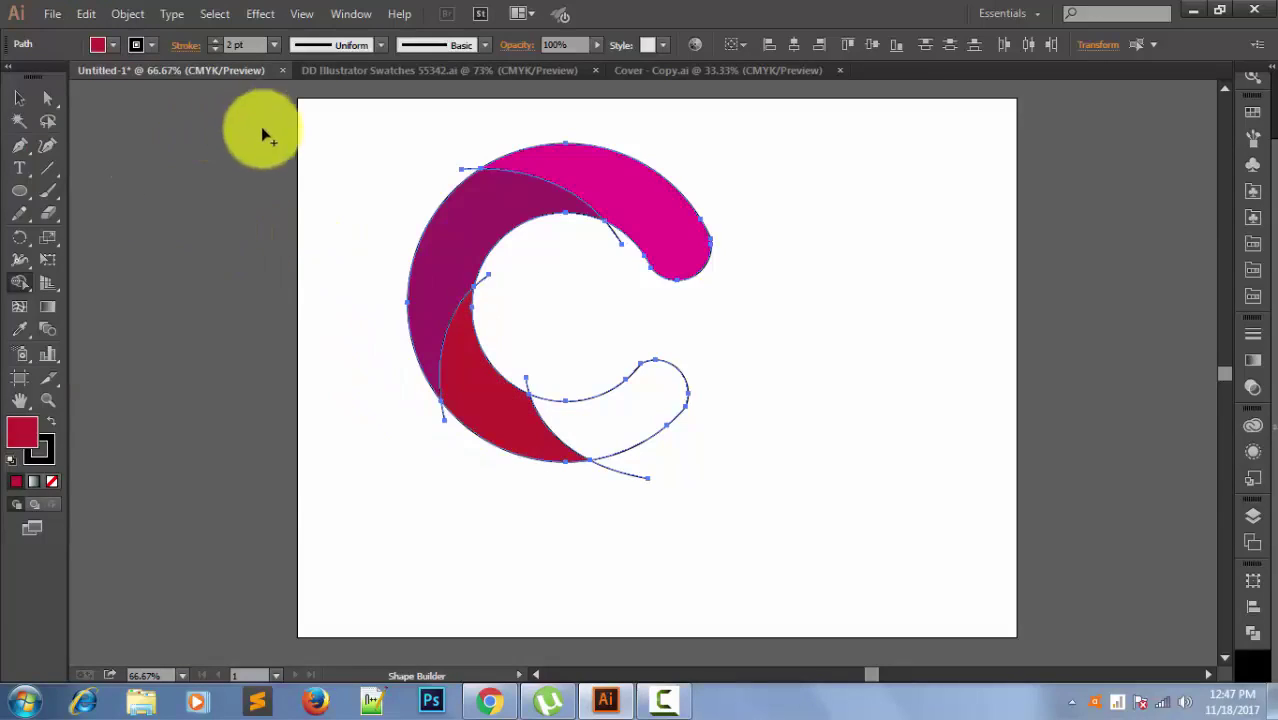
Merge the lower-right and top arms into solid magenta shapes.
click(100, 46)
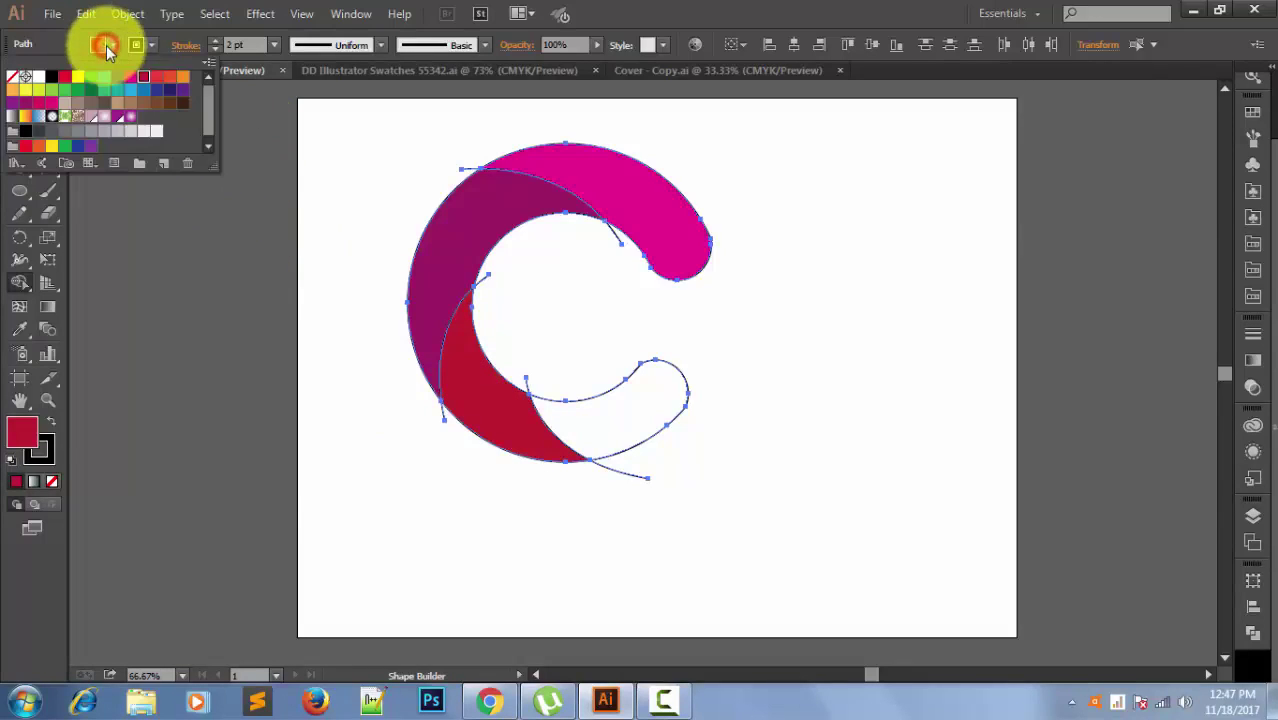
click(130, 80)
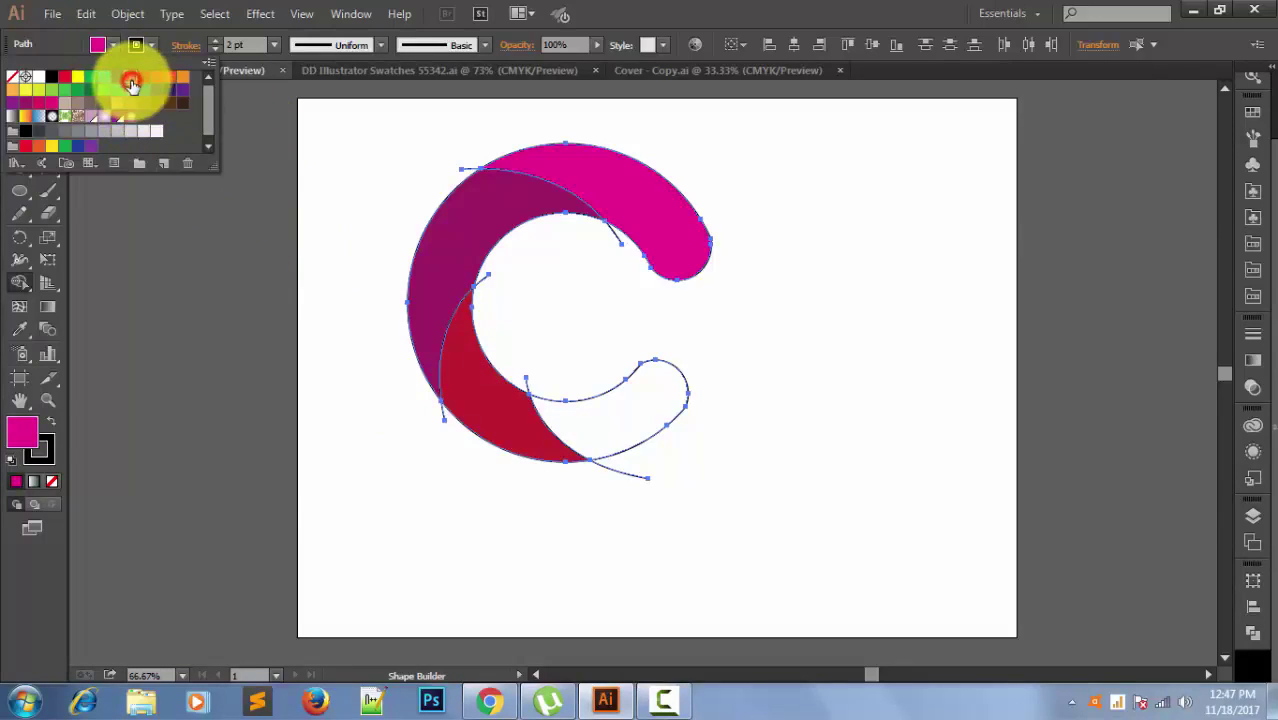
click(658, 400)
drag(630, 415, 595, 425)
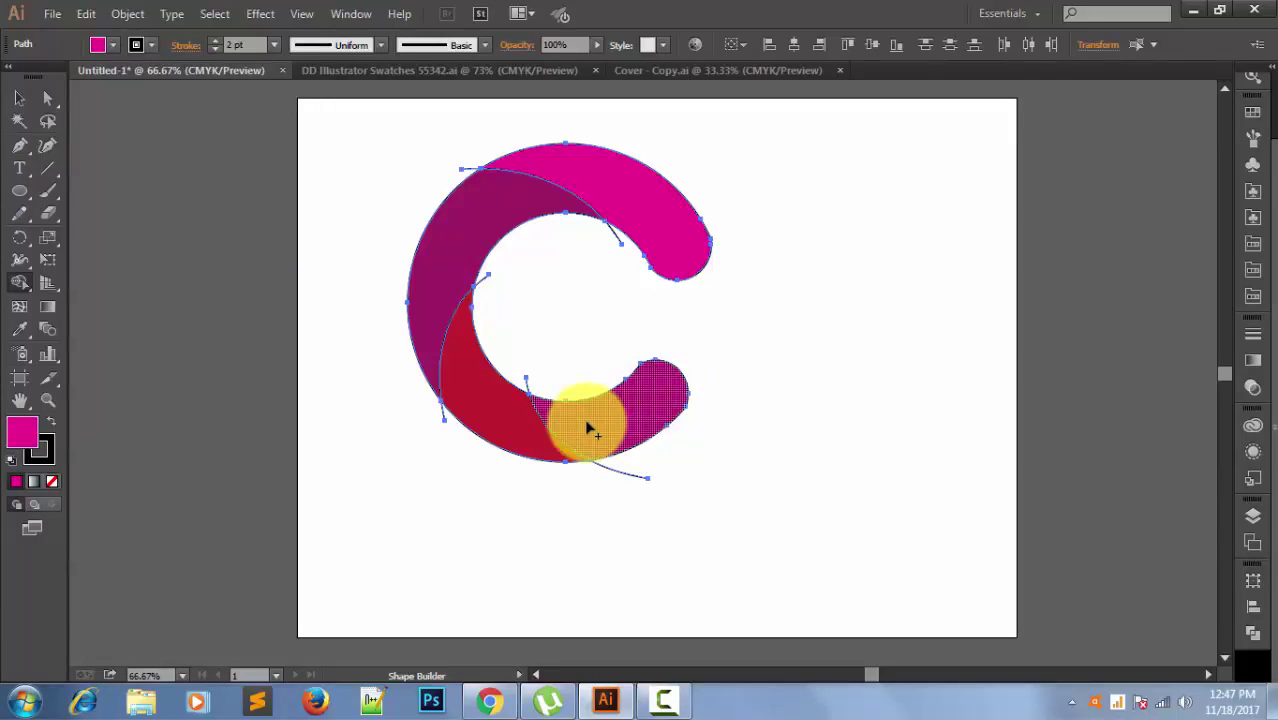
drag(570, 225, 633, 200)
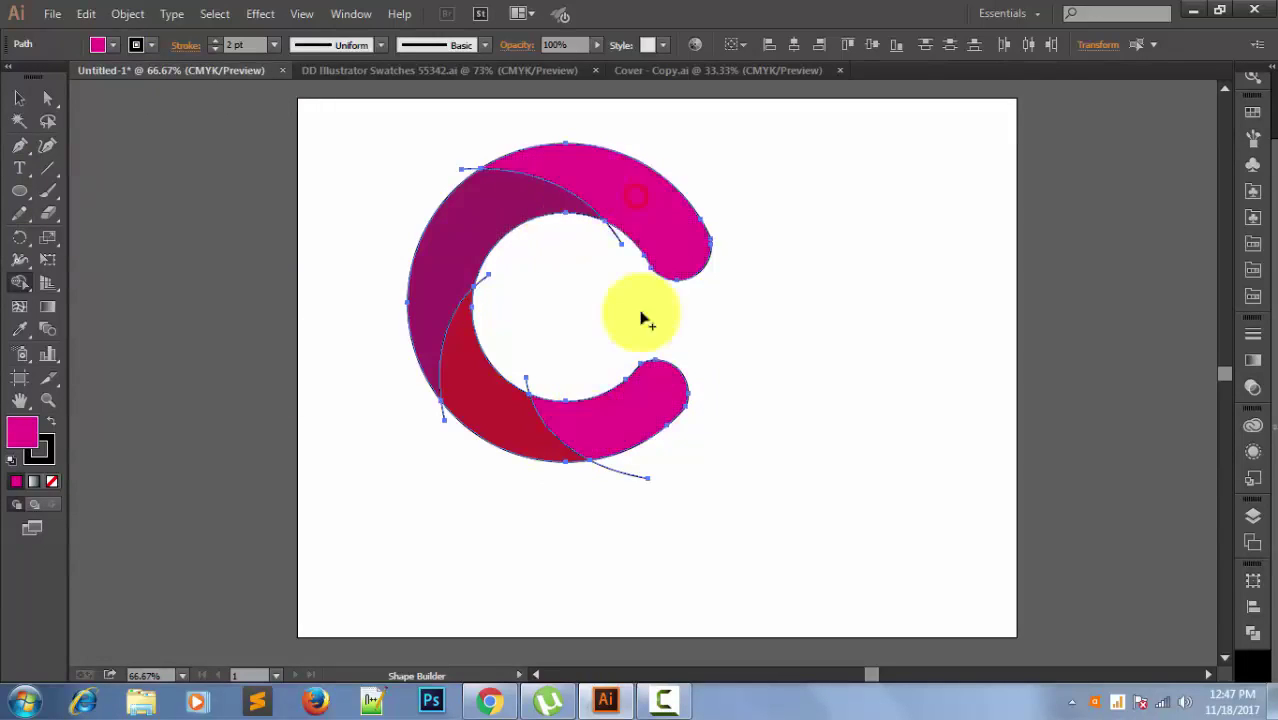
click(642, 414)
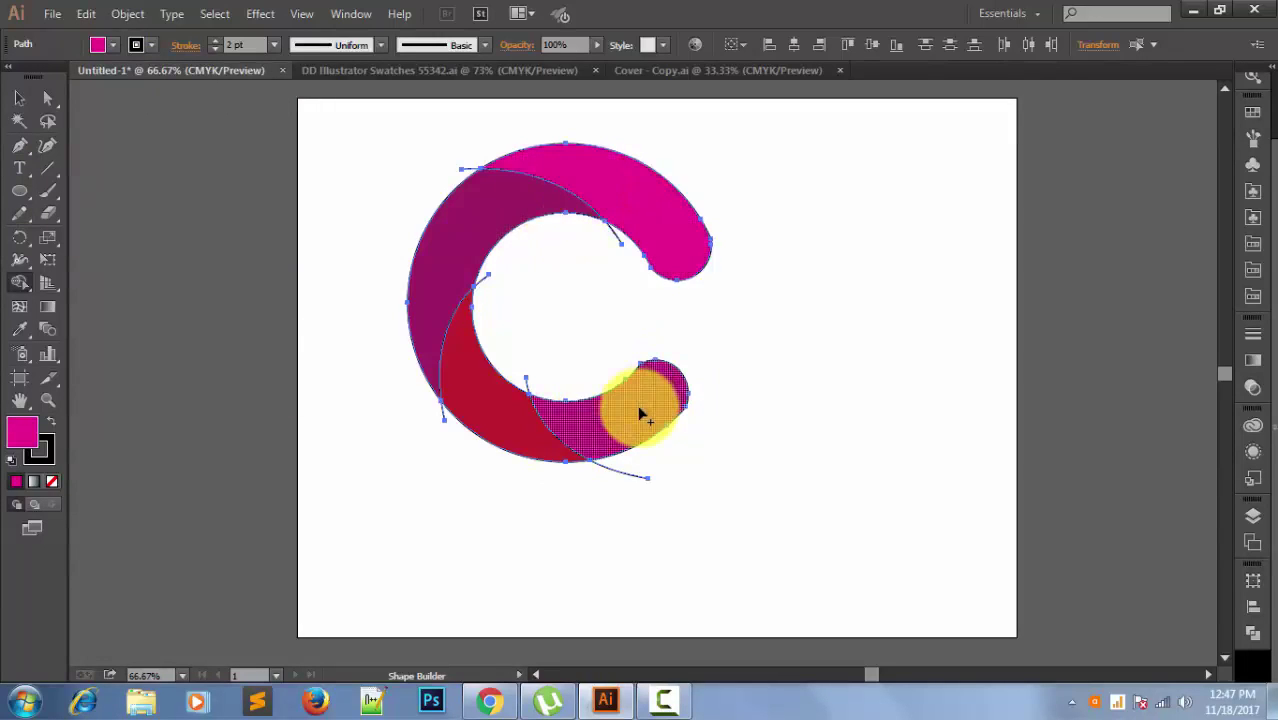
click(115, 53)
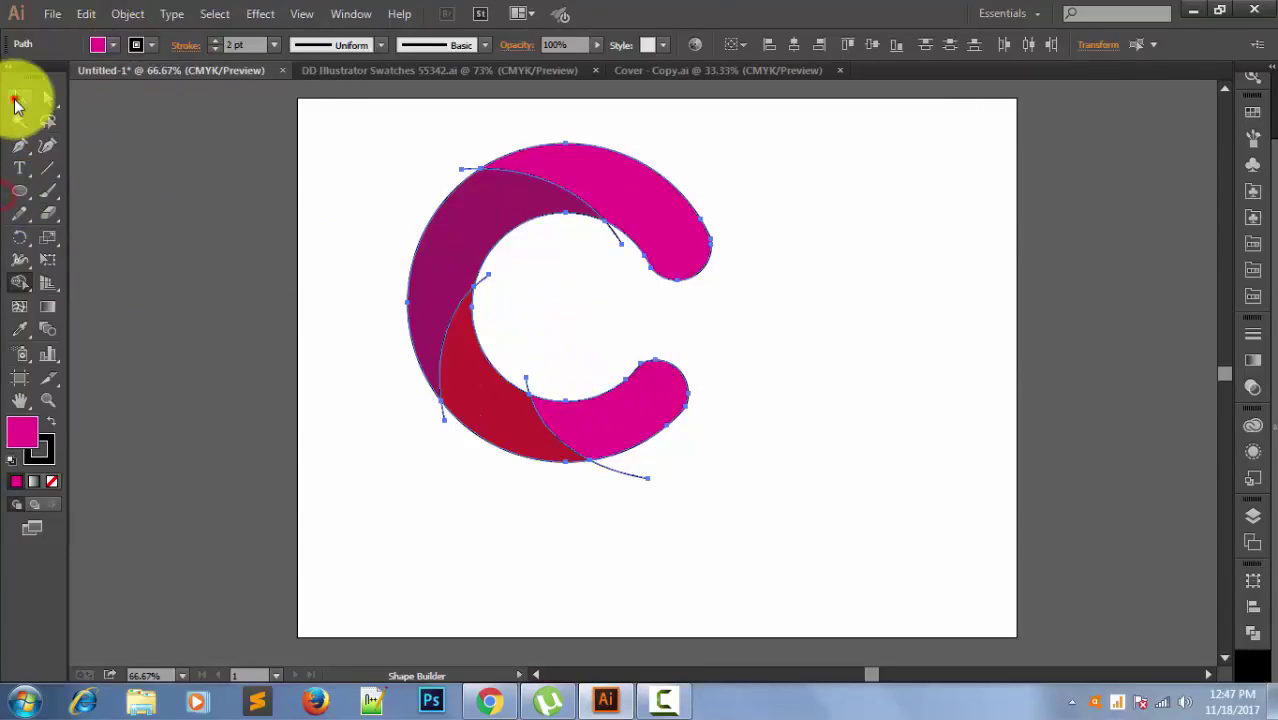
click(18, 97)
Select the whole C and move it toward the page centre.
click(237, 187)
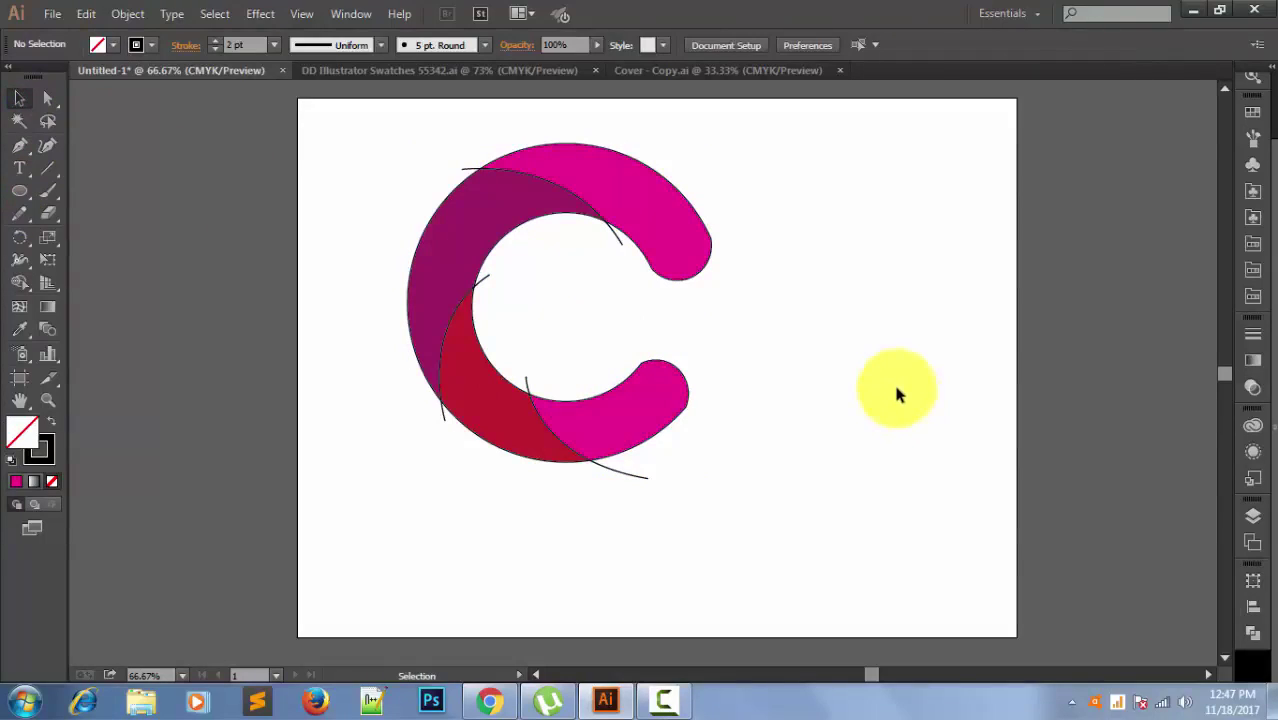
mouse_move(431, 130)
mouse_down()
mouse_move(775, 455)
mouse_move(827, 483)
mouse_up()
drag(693, 222, 802, 348)
click(901, 306)
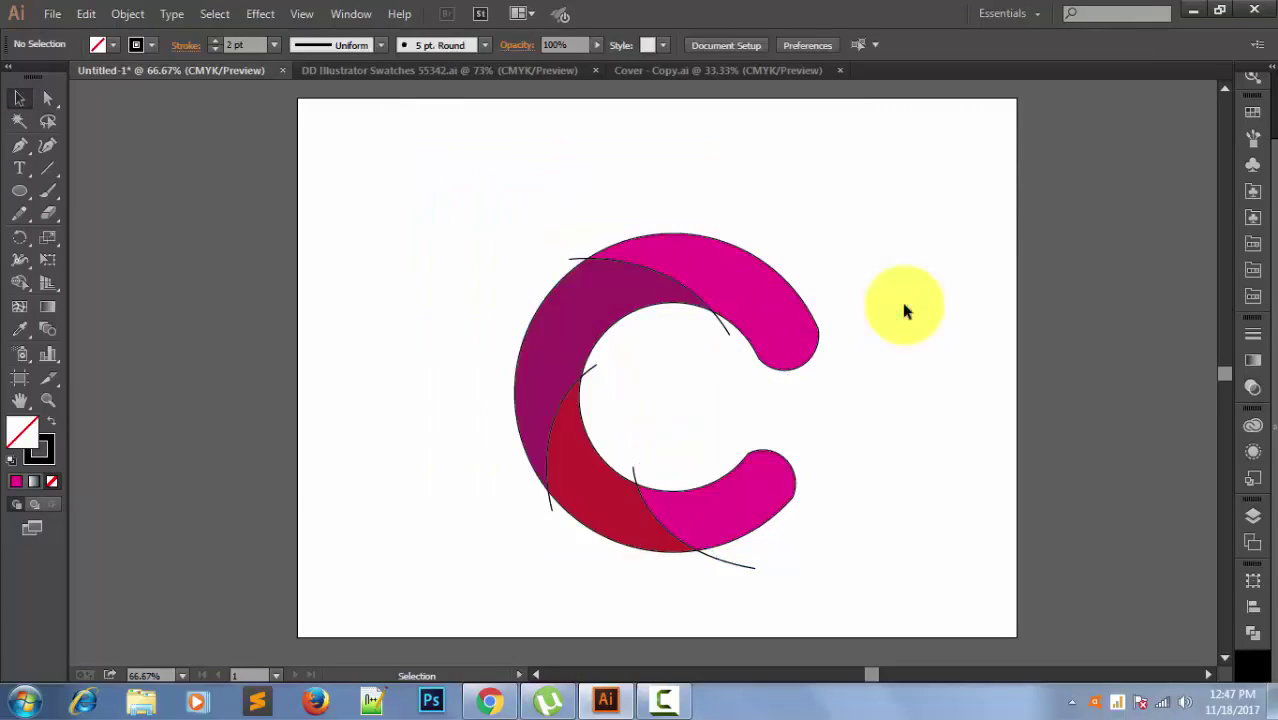
Delete the six stray line ends around the C's inner and outer arcs.
click(742, 566)
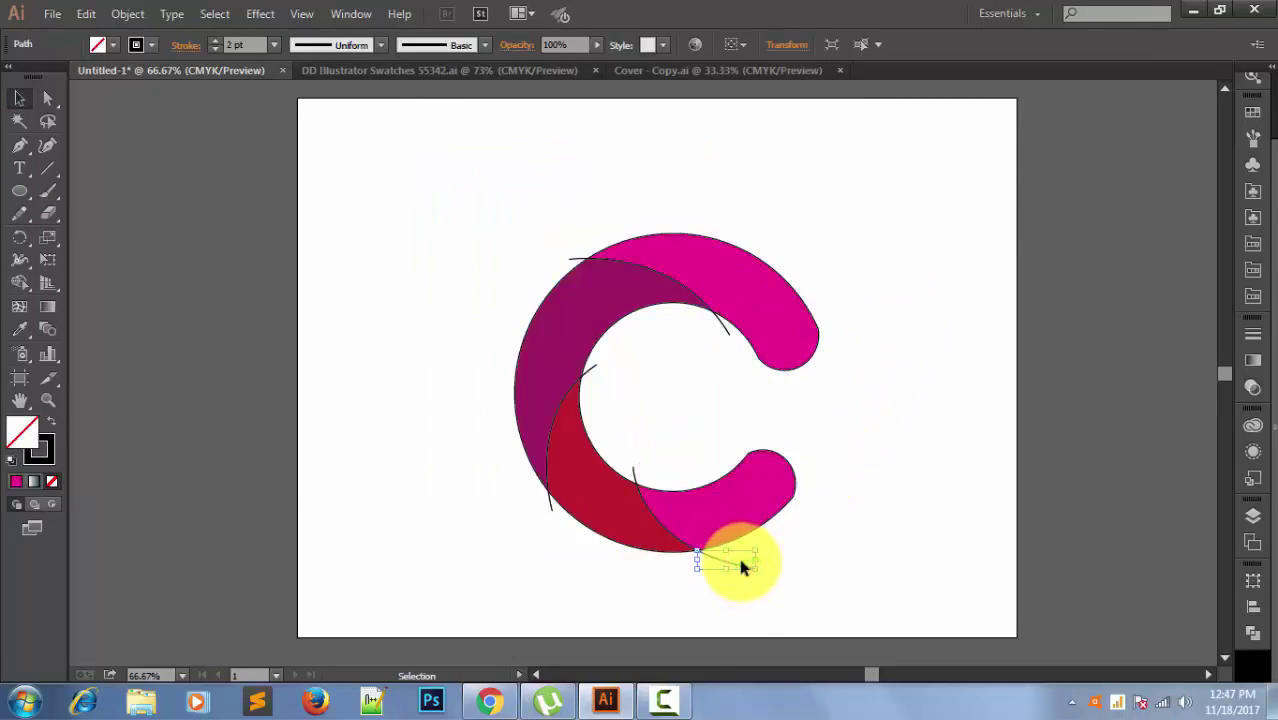
key(Delete)
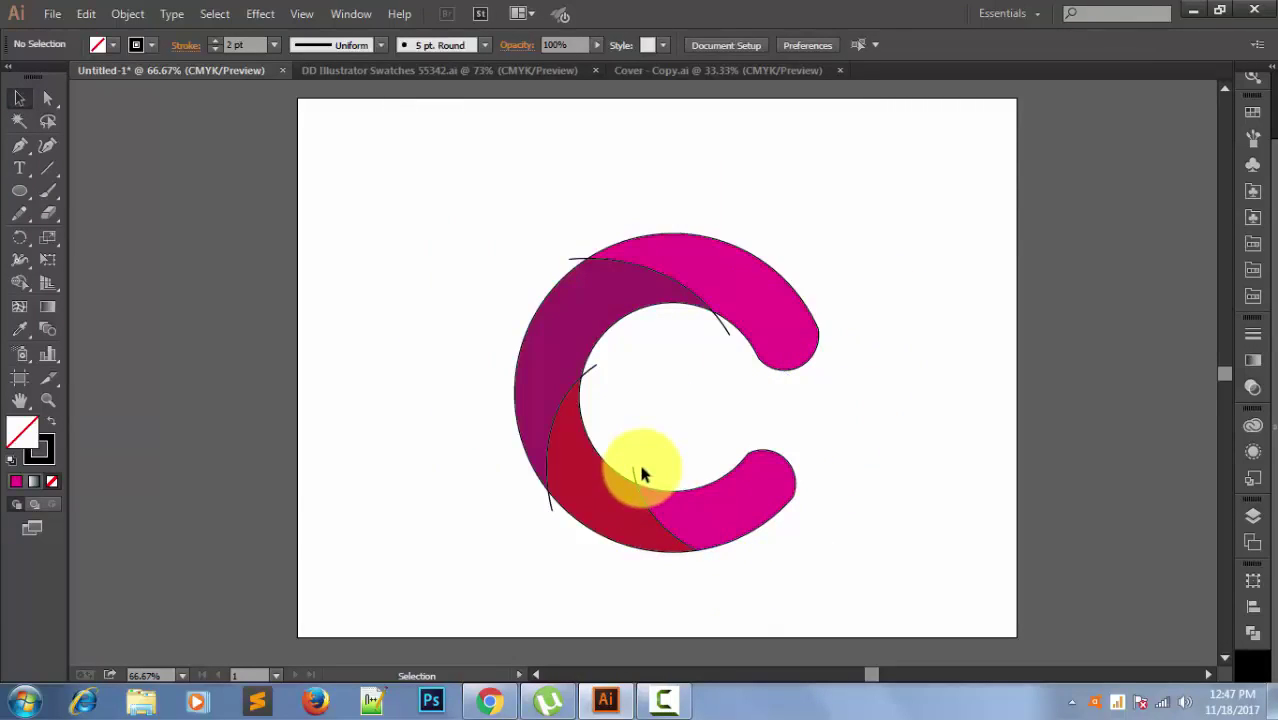
alt+scroll(643, 475, up, 1)
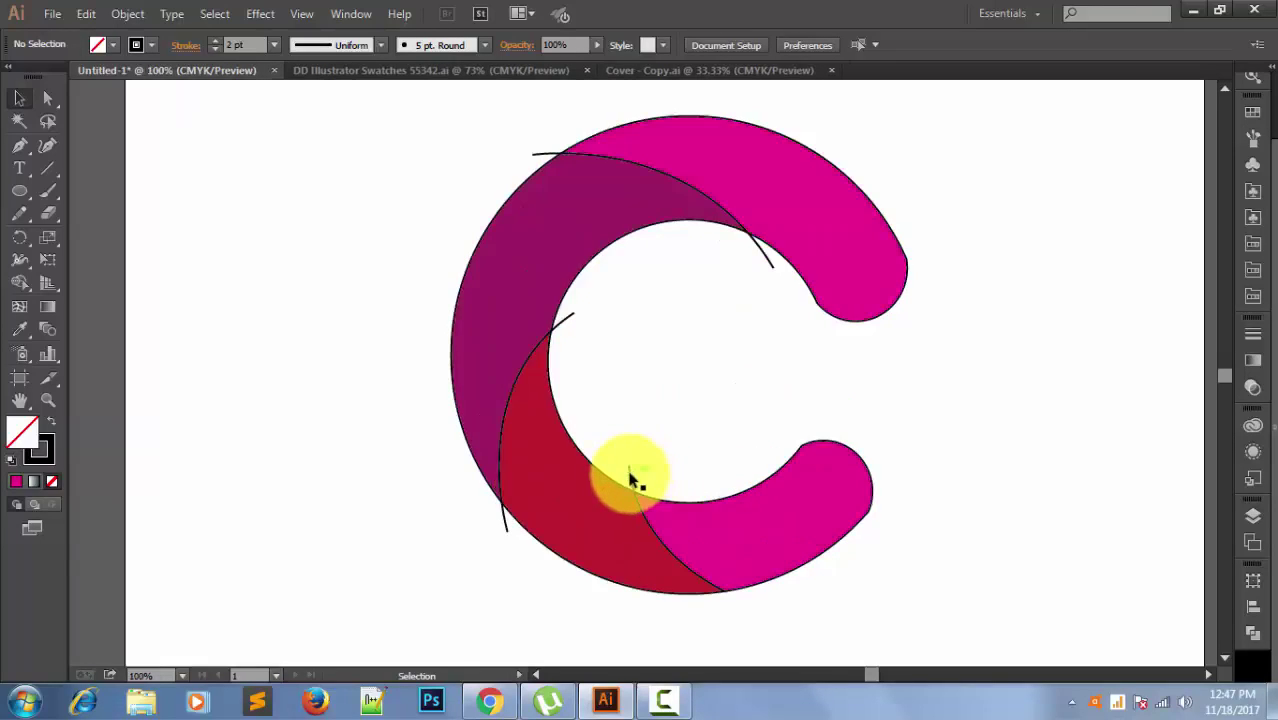
click(630, 472)
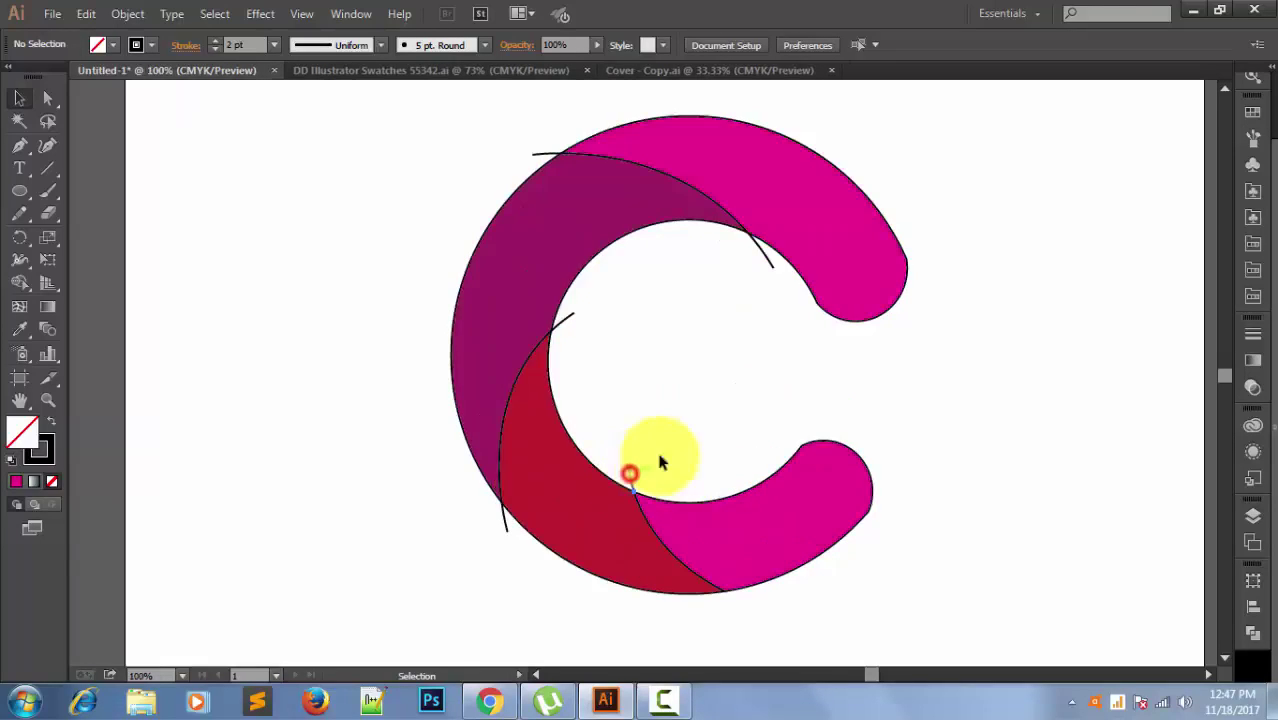
key(Delete)
click(762, 253)
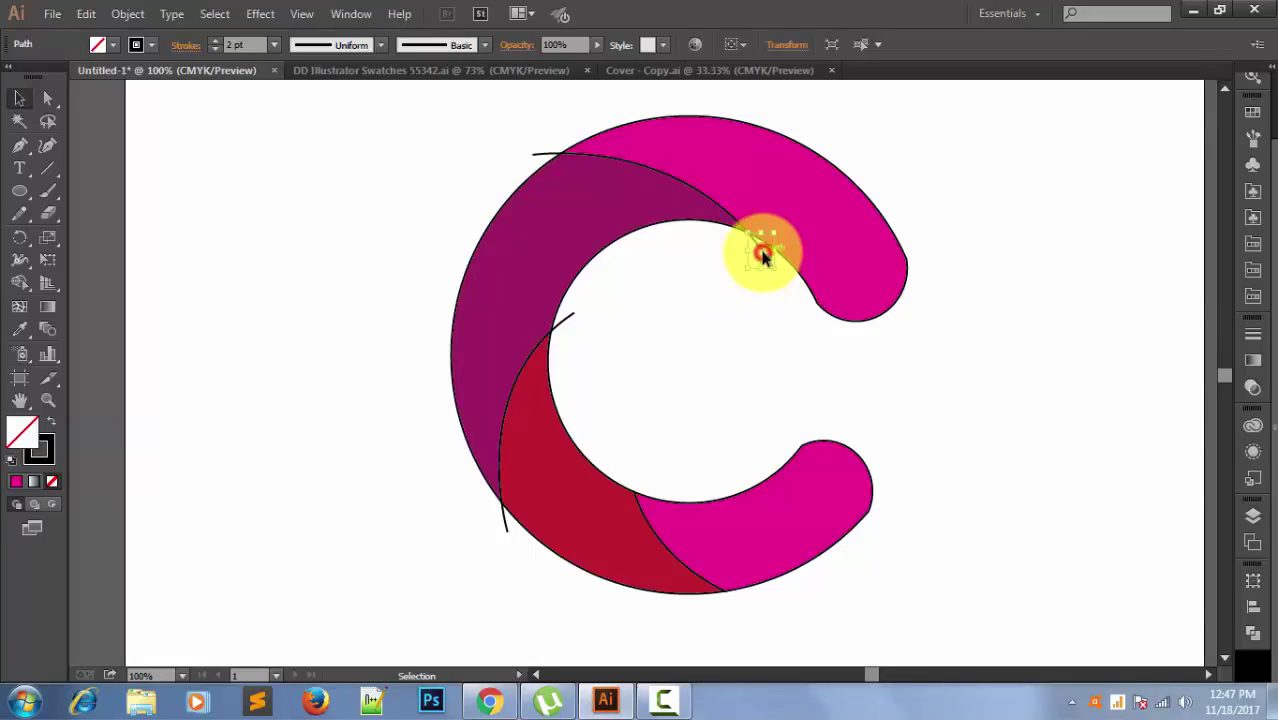
key(Delete)
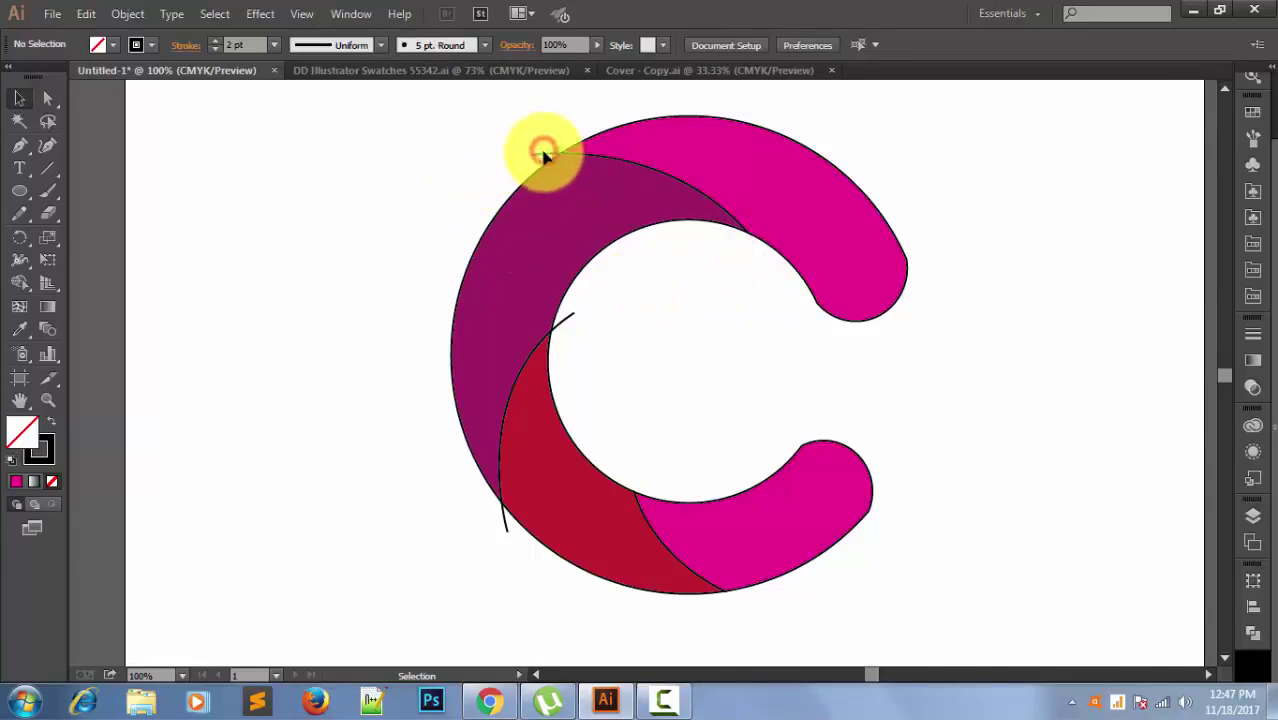
click(543, 153)
key(Delete)
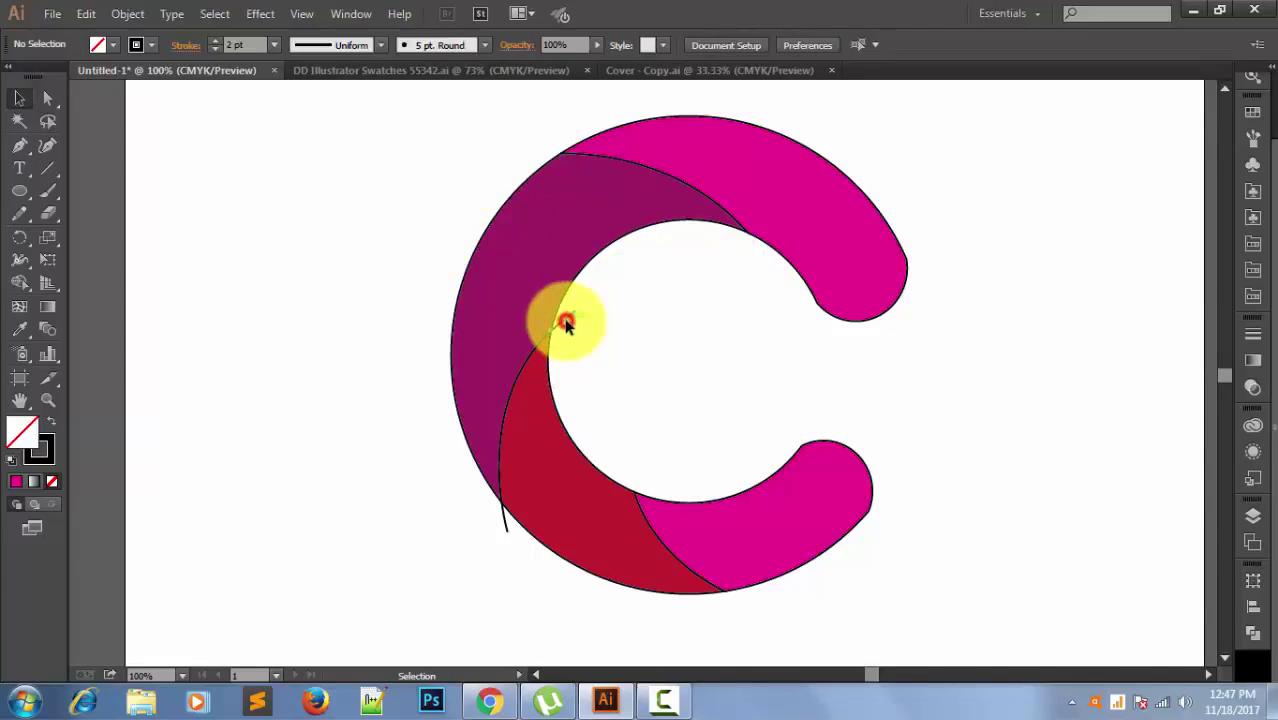
click(566, 323)
key(Delete)
click(504, 528)
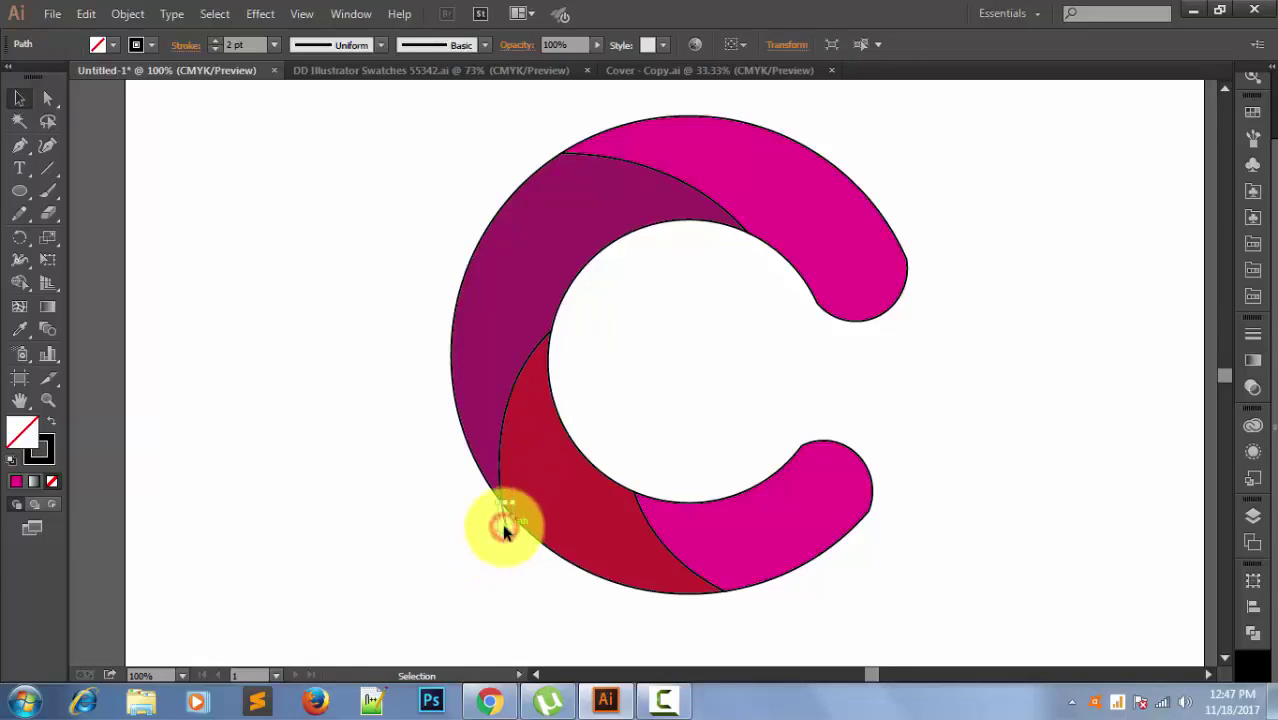
key(Delete)
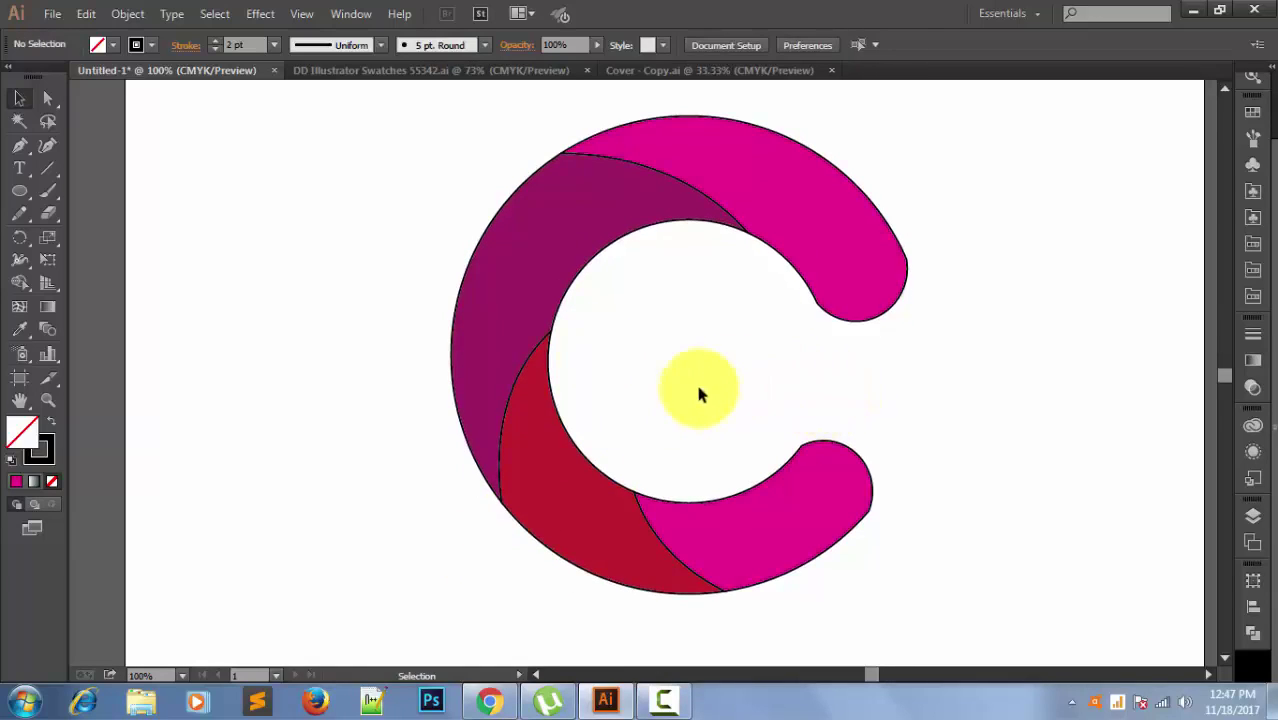
Pull the top magenta band and red crescent out, then undo both moves.
mouse_move(650, 191)
mouse_down()
mouse_move(767, 189)
mouse_move(995, 130)
mouse_up()
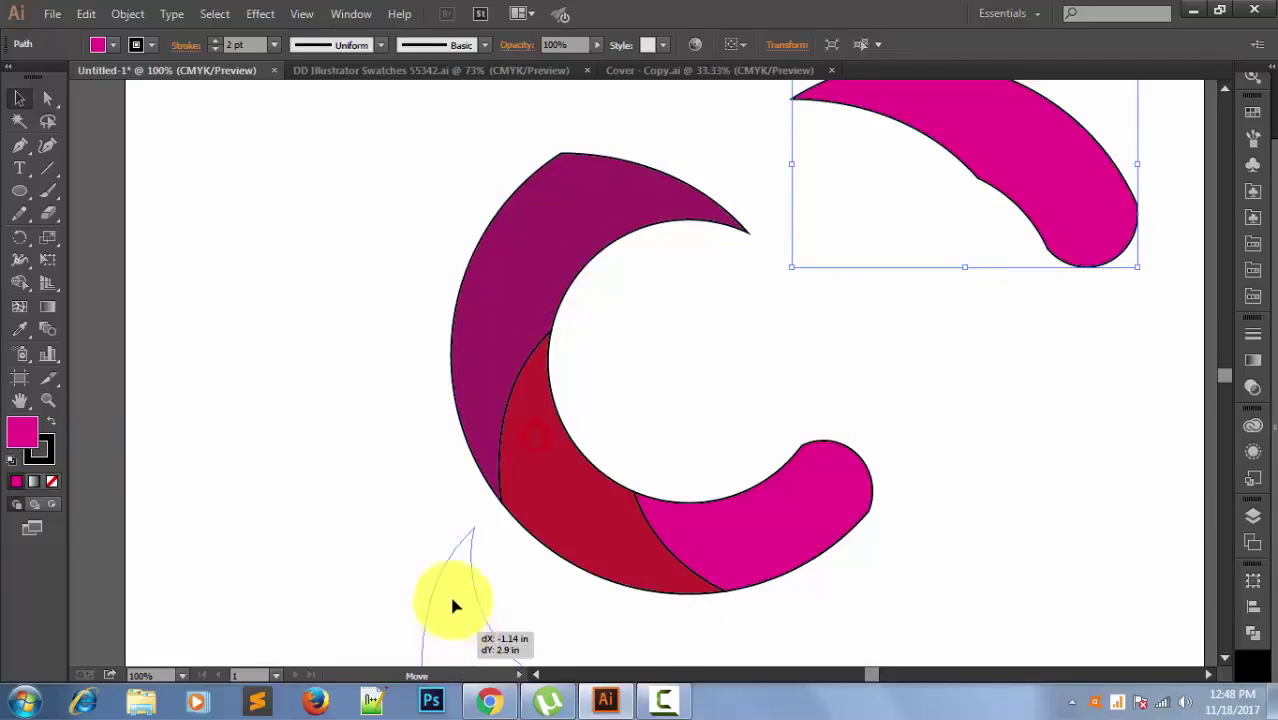
drag(517, 512, 330, 579)
click(830, 392)
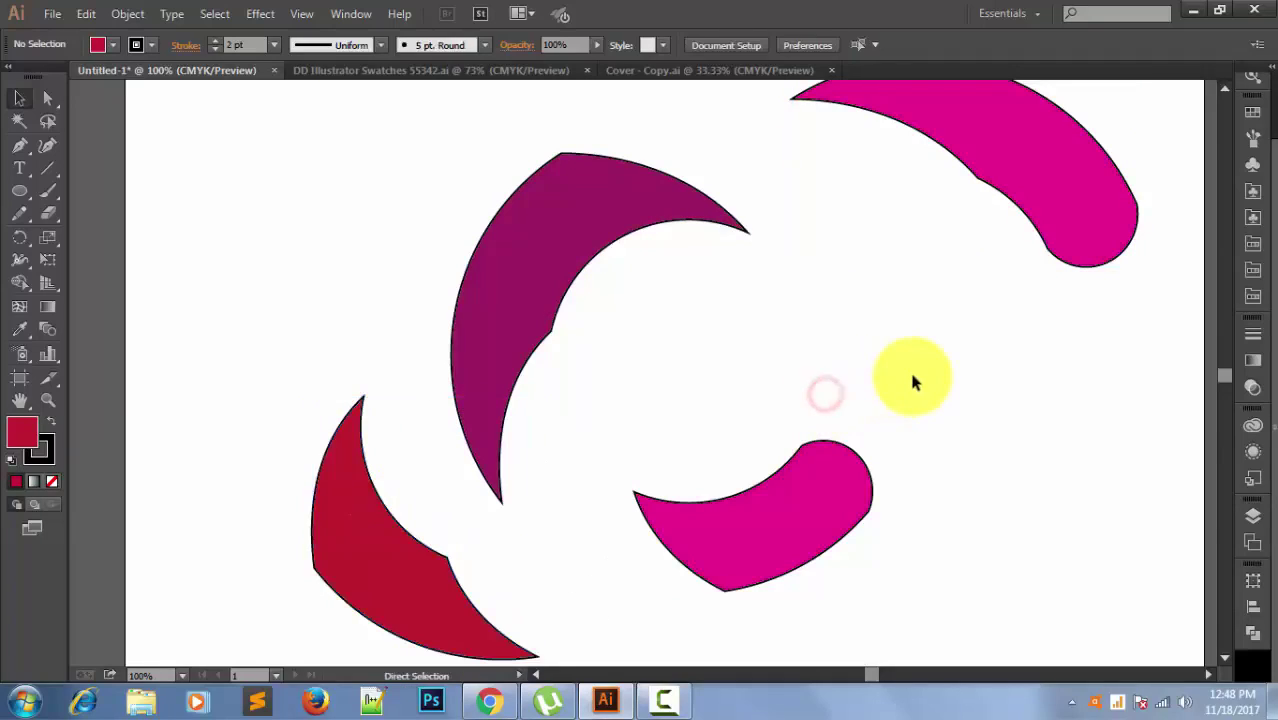
key(ctrl+z)
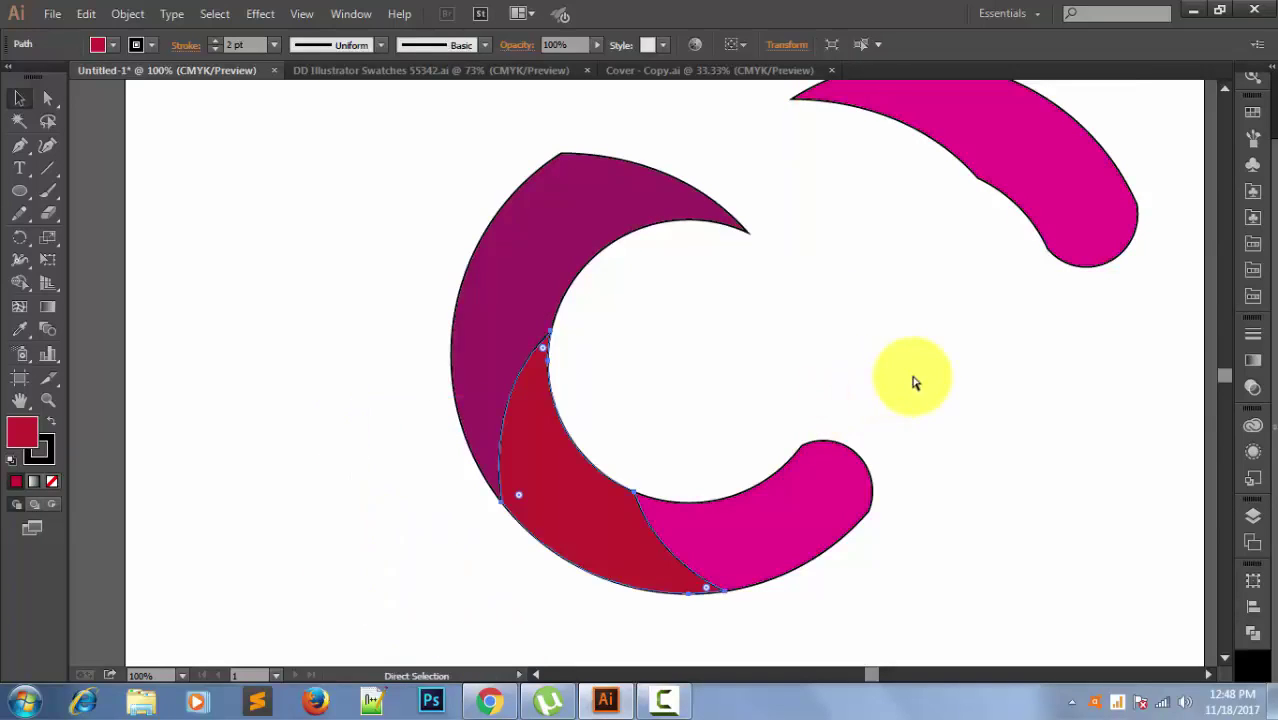
key(ctrl+z)
key(v)
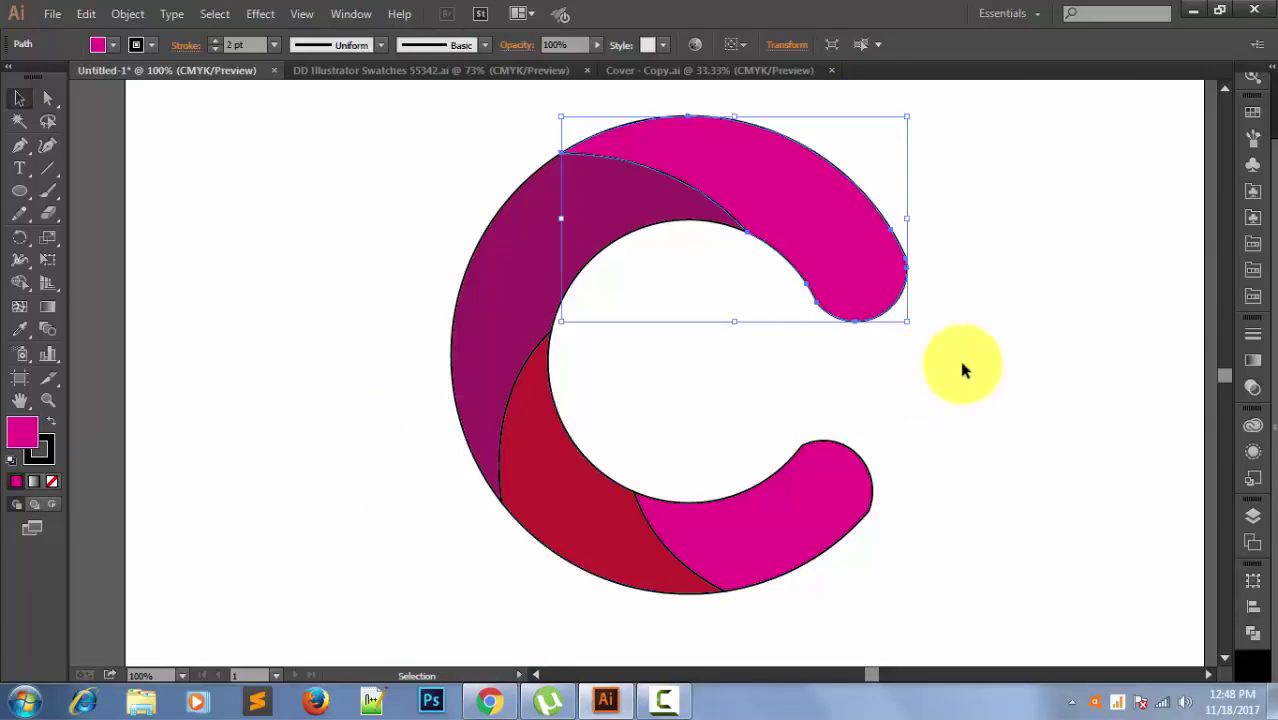
key(ctrl+z)
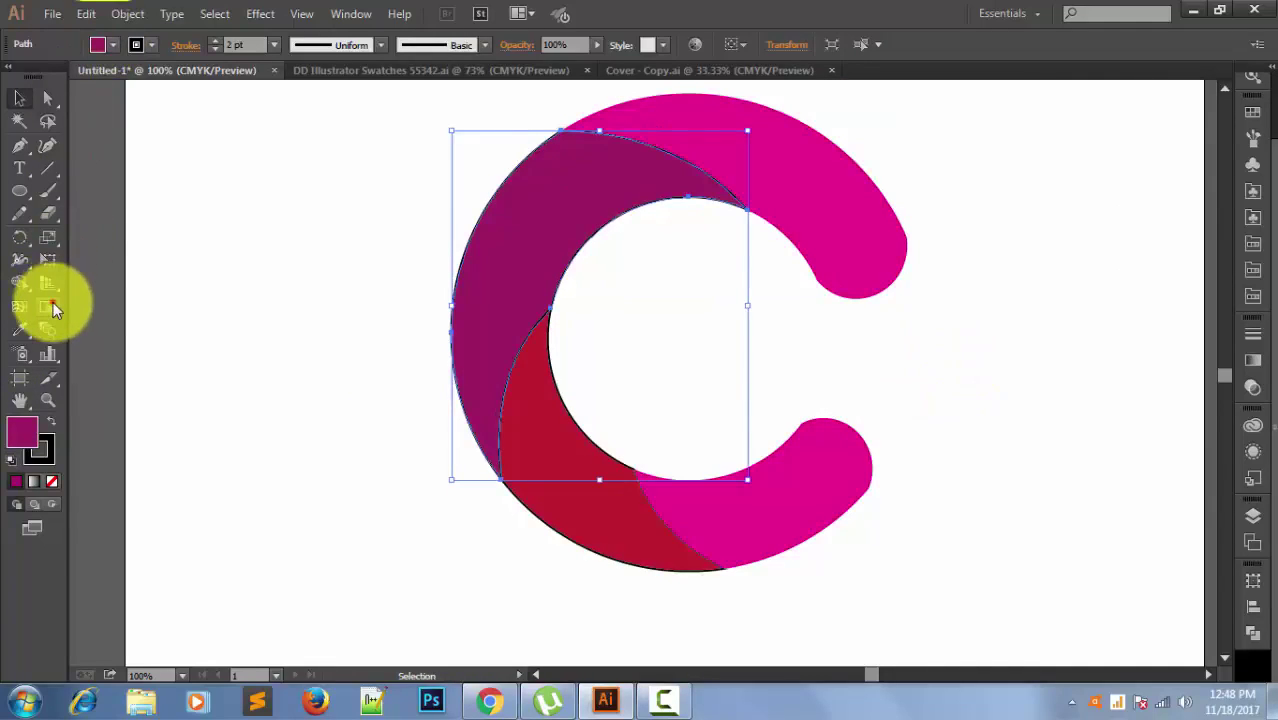
Put a gradient on the purple piece and load the VP-gradient-swatch-set-vector-50 library.
click(52, 302)
drag(537, 241, 485, 378)
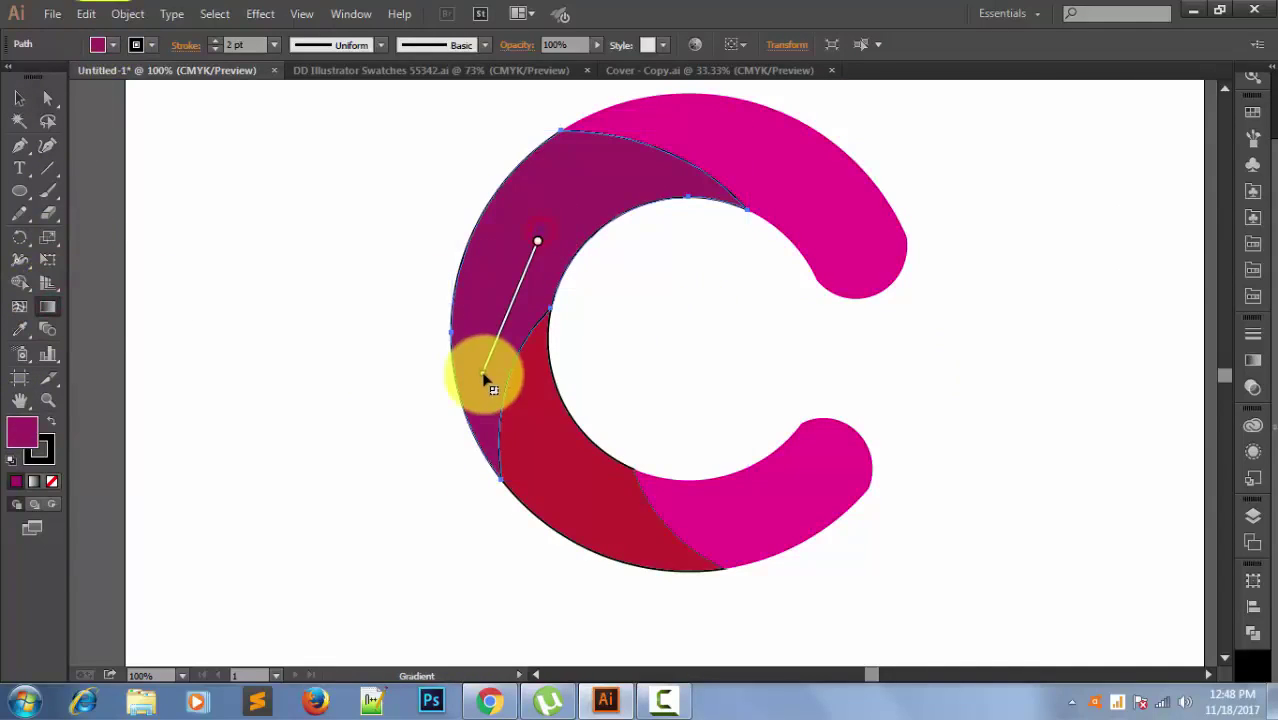
click(1250, 360)
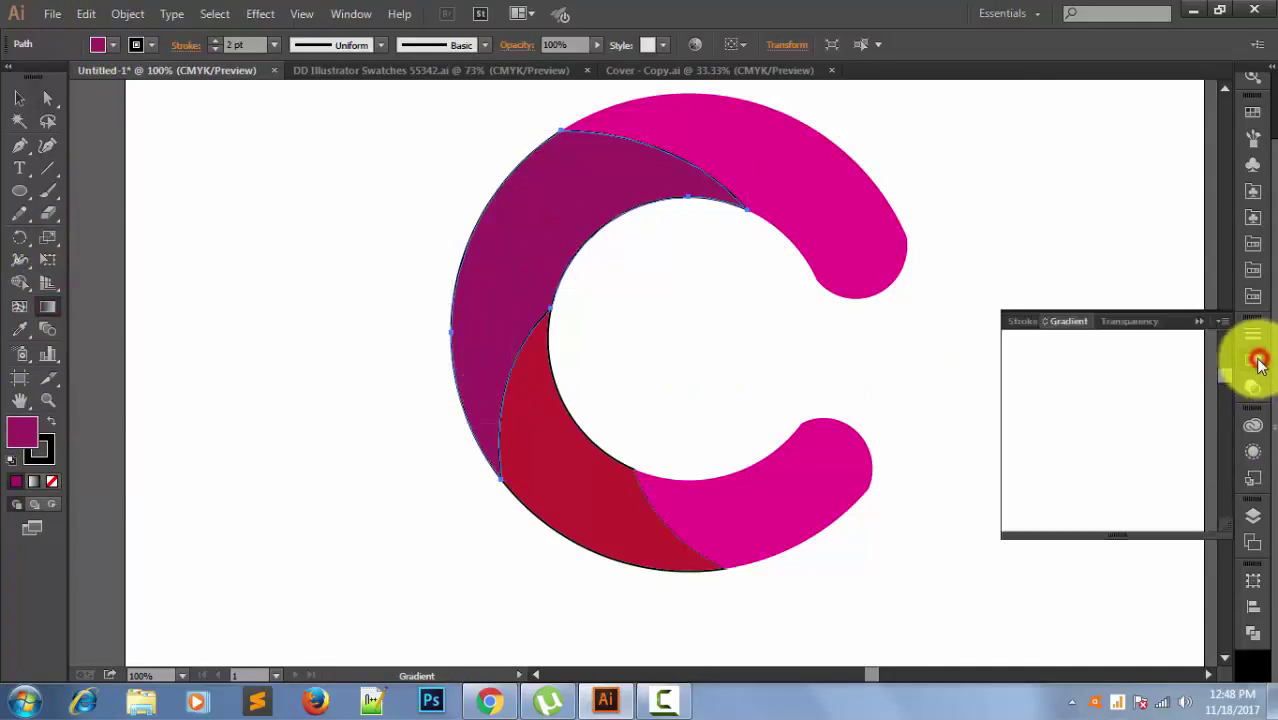
click(1253, 245)
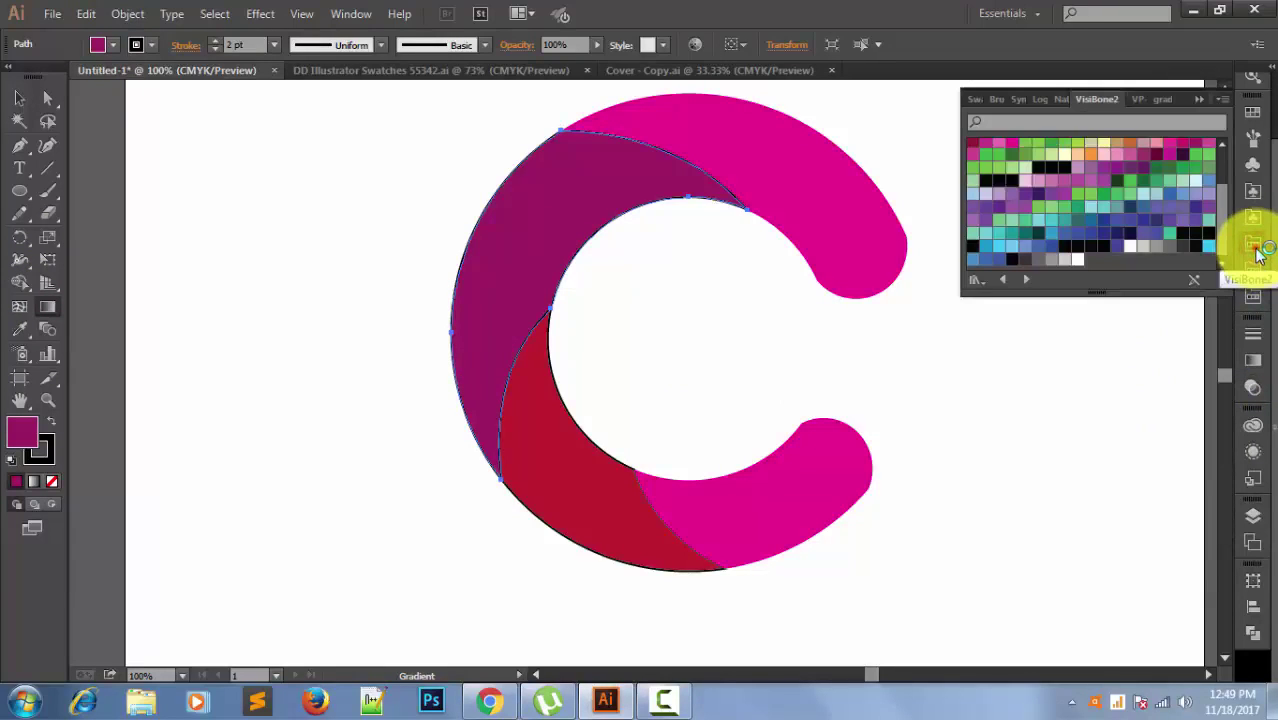
click(1256, 248)
click(1256, 250)
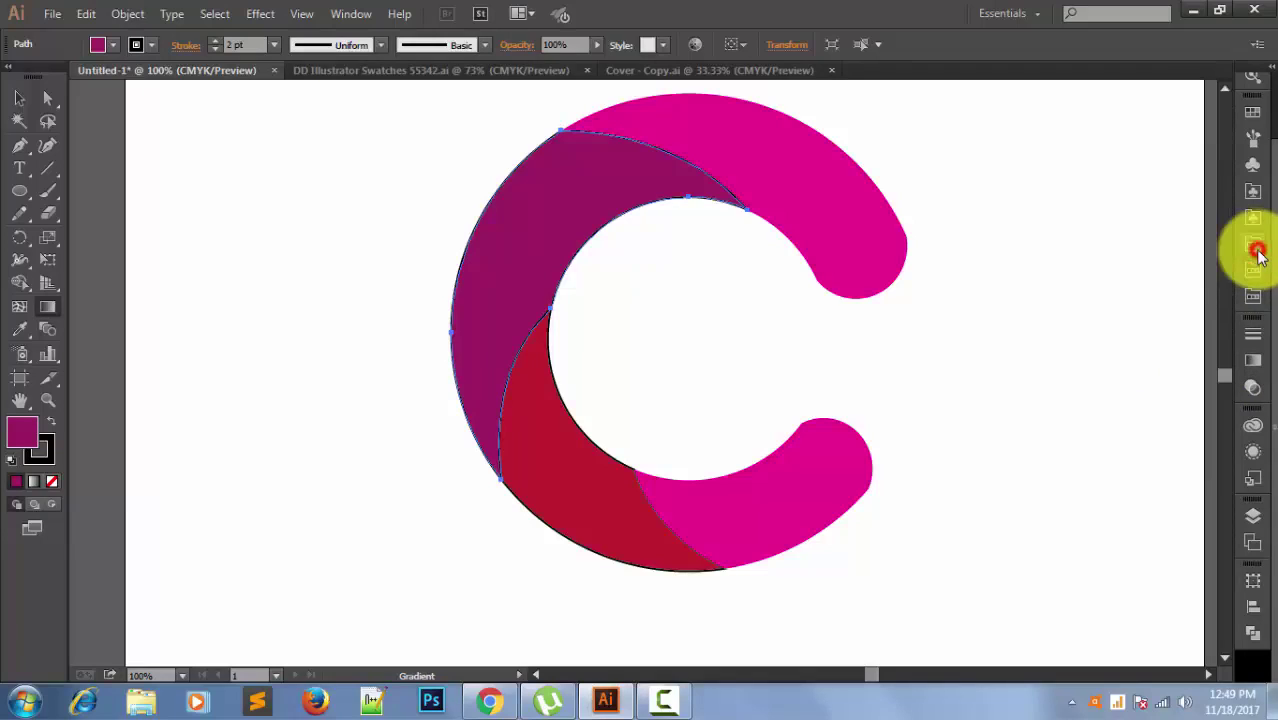
click(1256, 278)
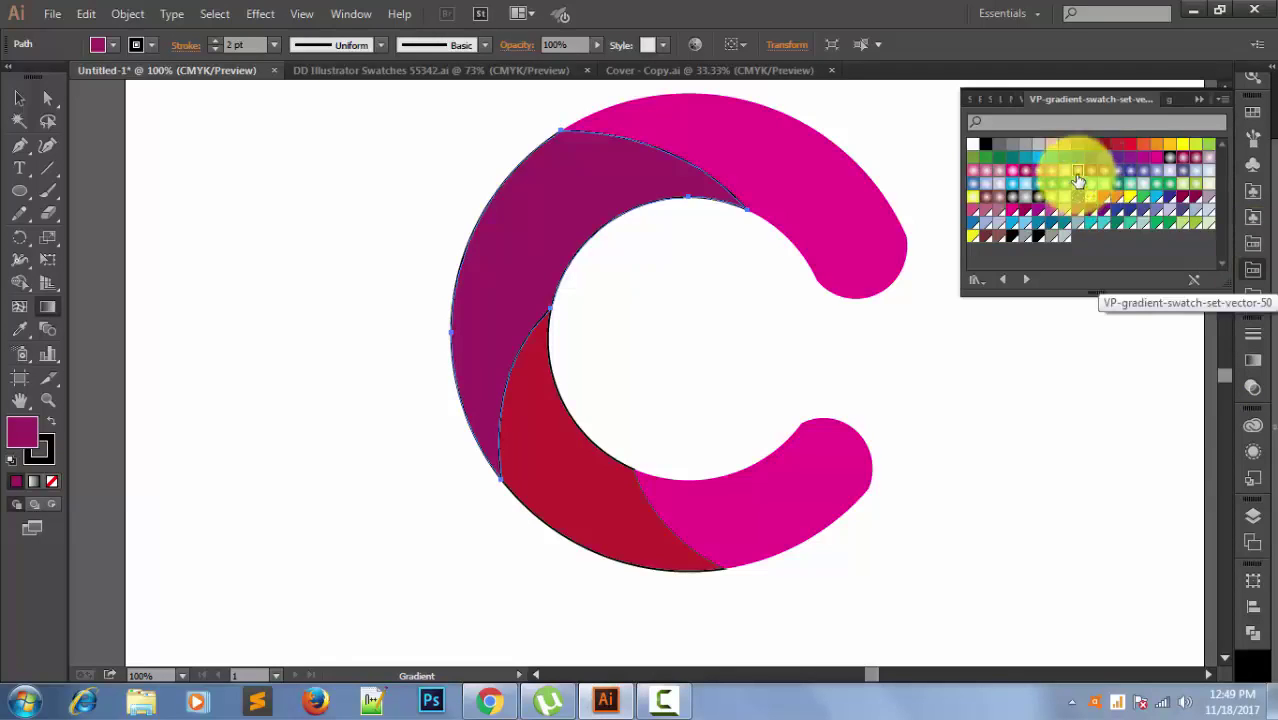
Apply New Gradient Swatch 14 and shift its radial highlight toward the inner edge.
click(1108, 176)
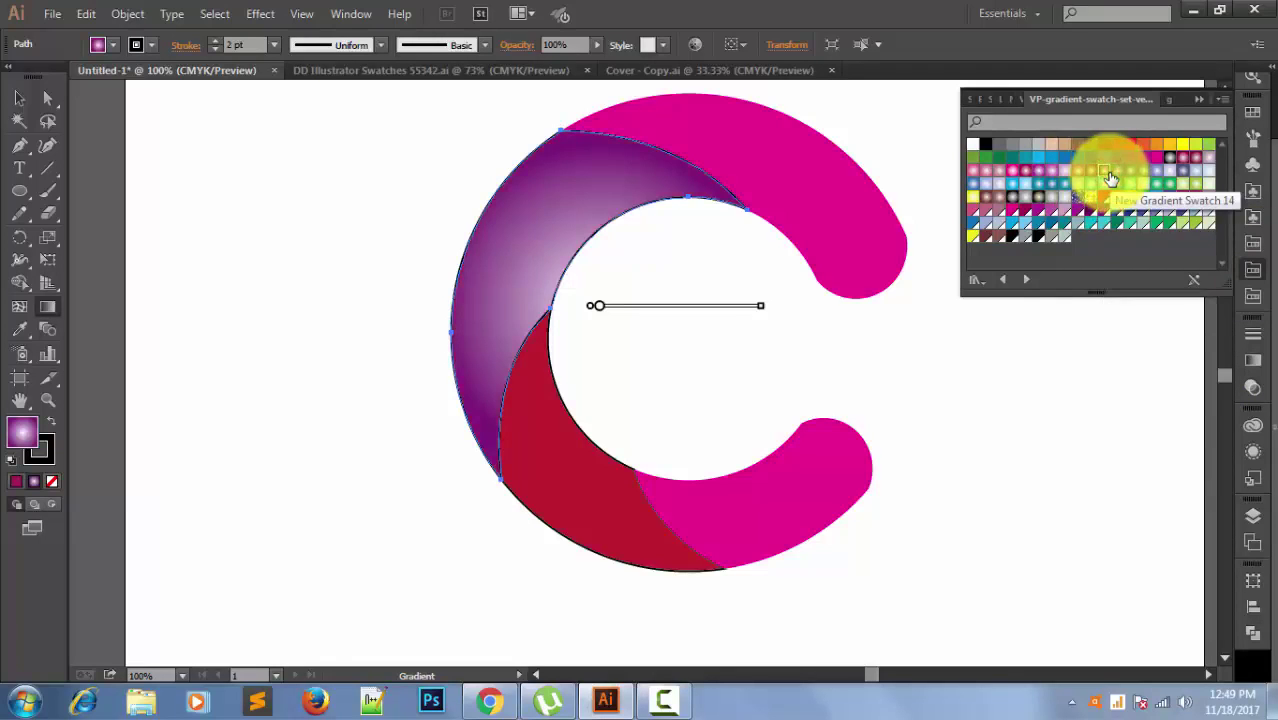
drag(640, 263, 455, 320)
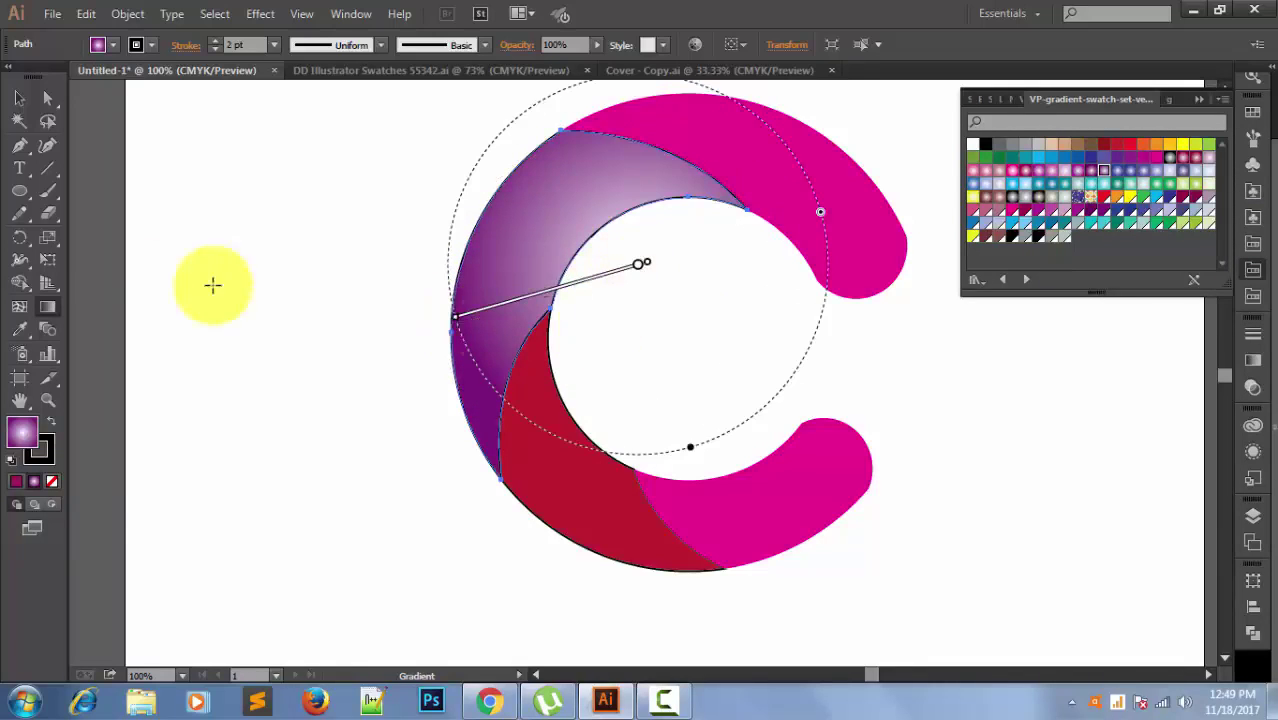
click(18, 99)
click(263, 295)
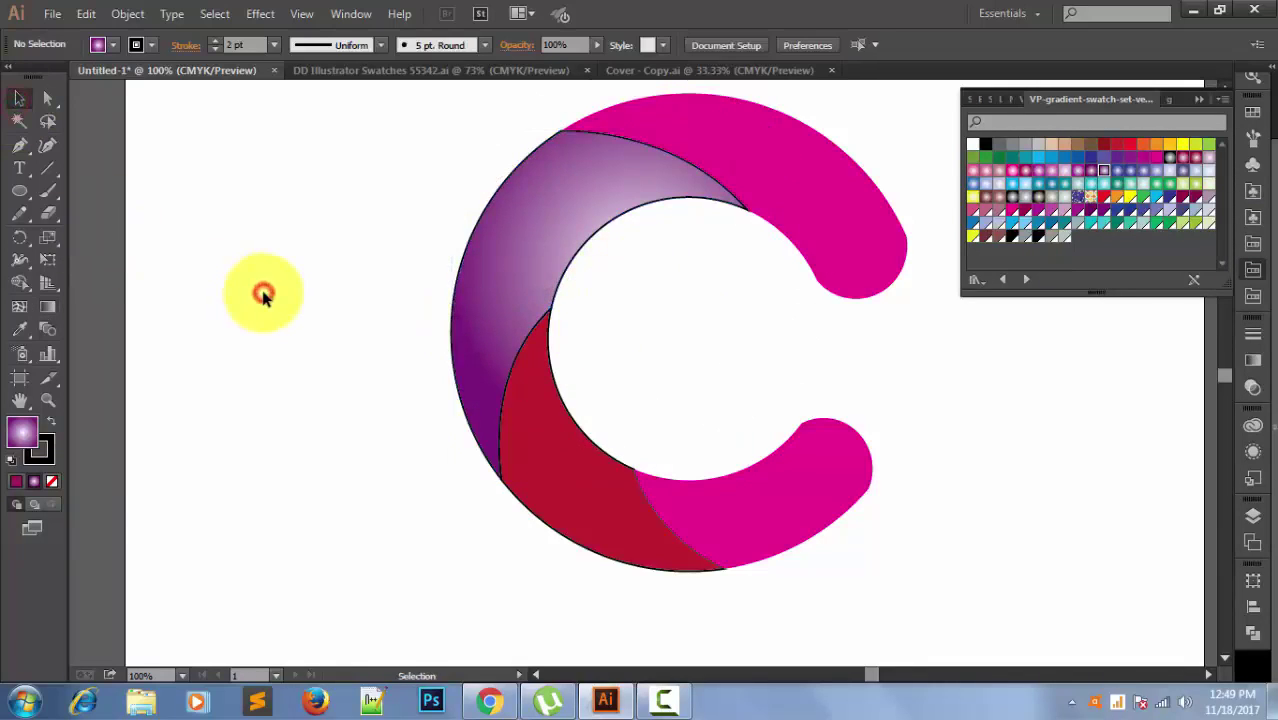
Fill the red inner segment with a purple gradient swatch.
click(620, 490)
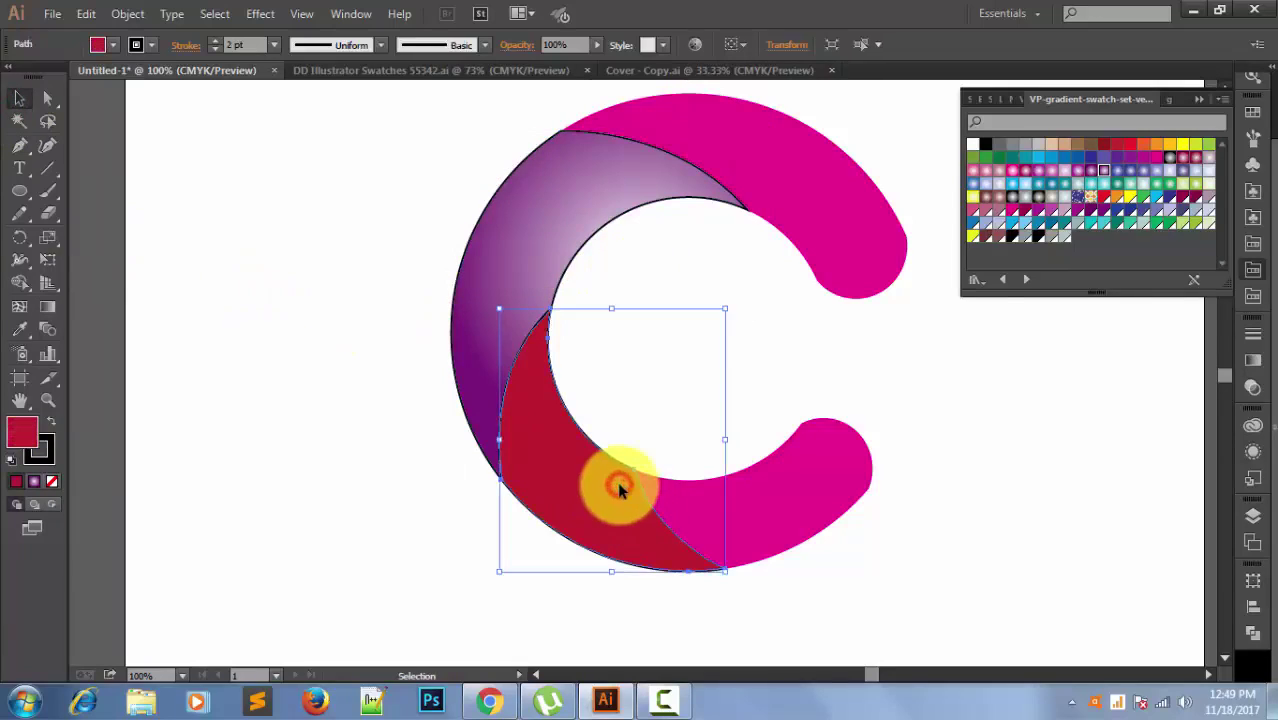
click(1113, 175)
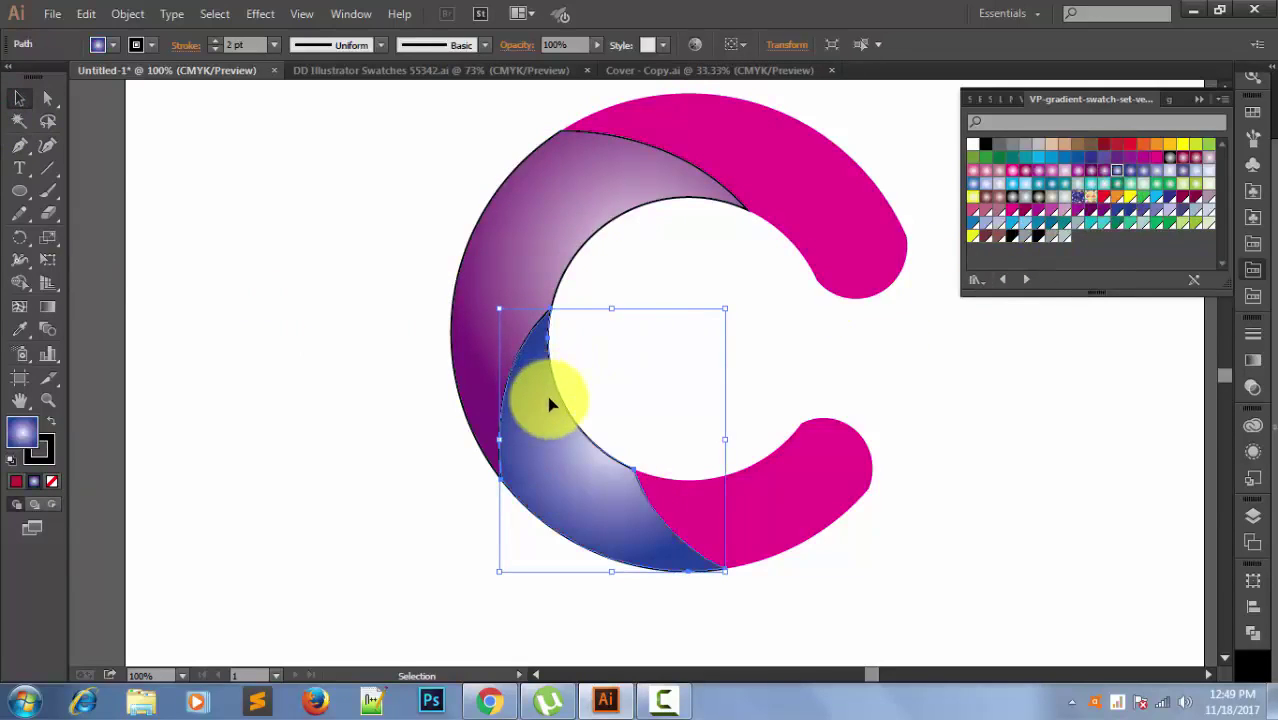
click(1092, 173)
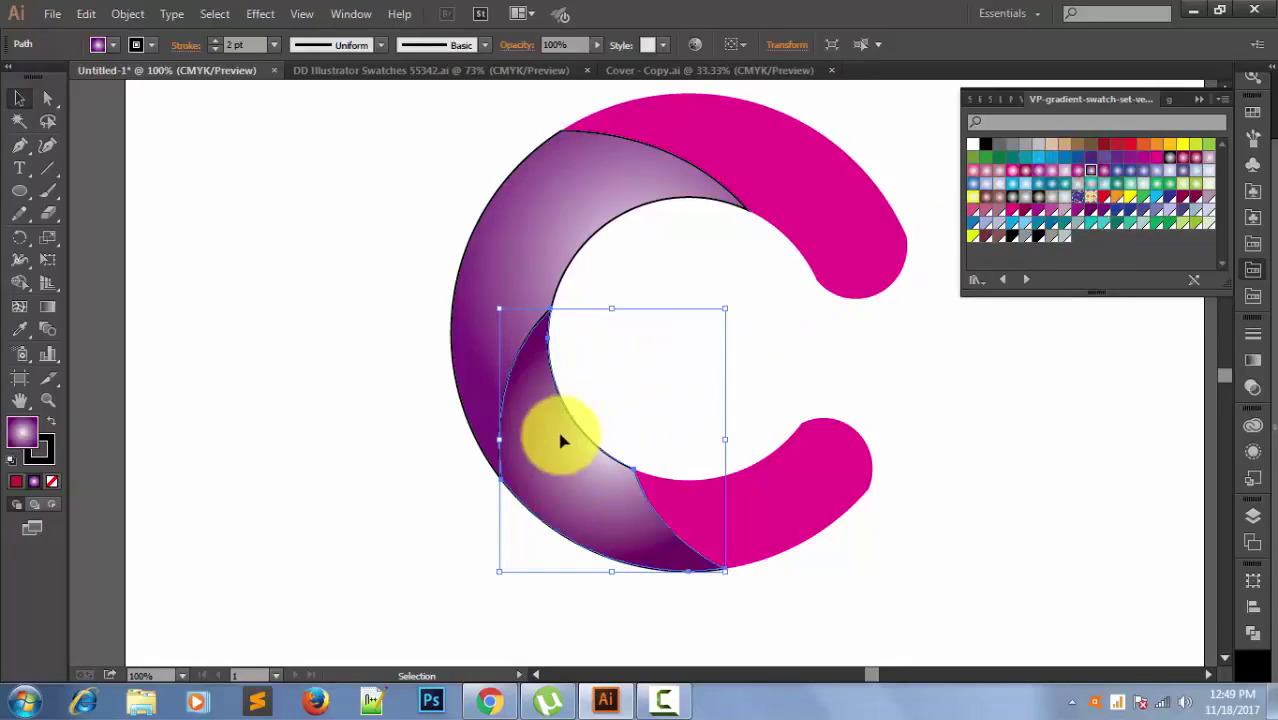
click(214, 229)
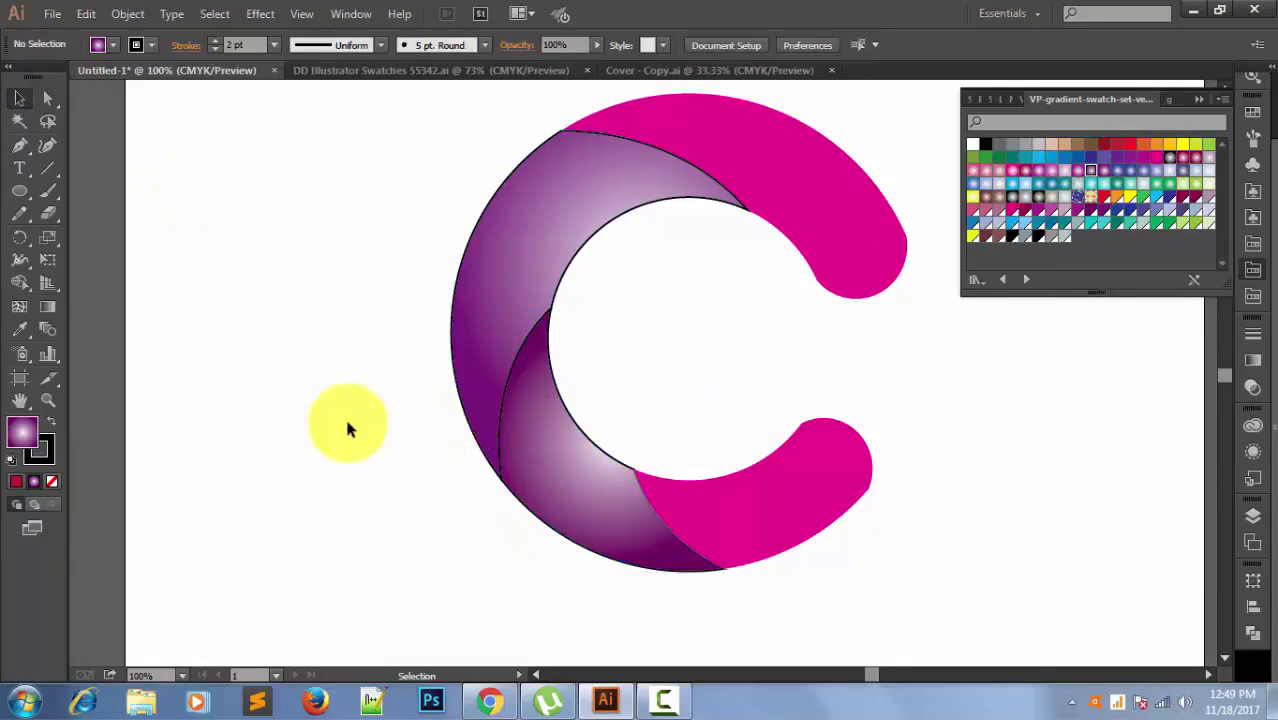
Give the pink lower arc a blue radial gradient redrawn across the arc.
click(683, 497)
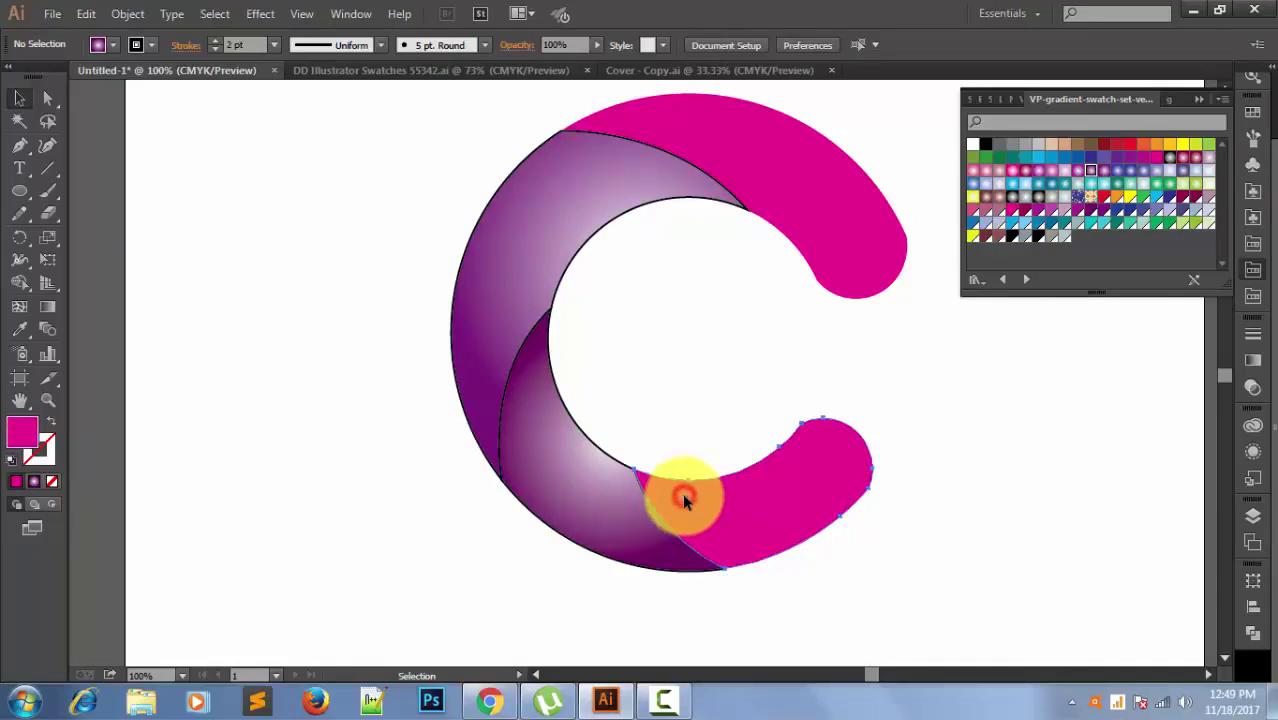
click(1117, 174)
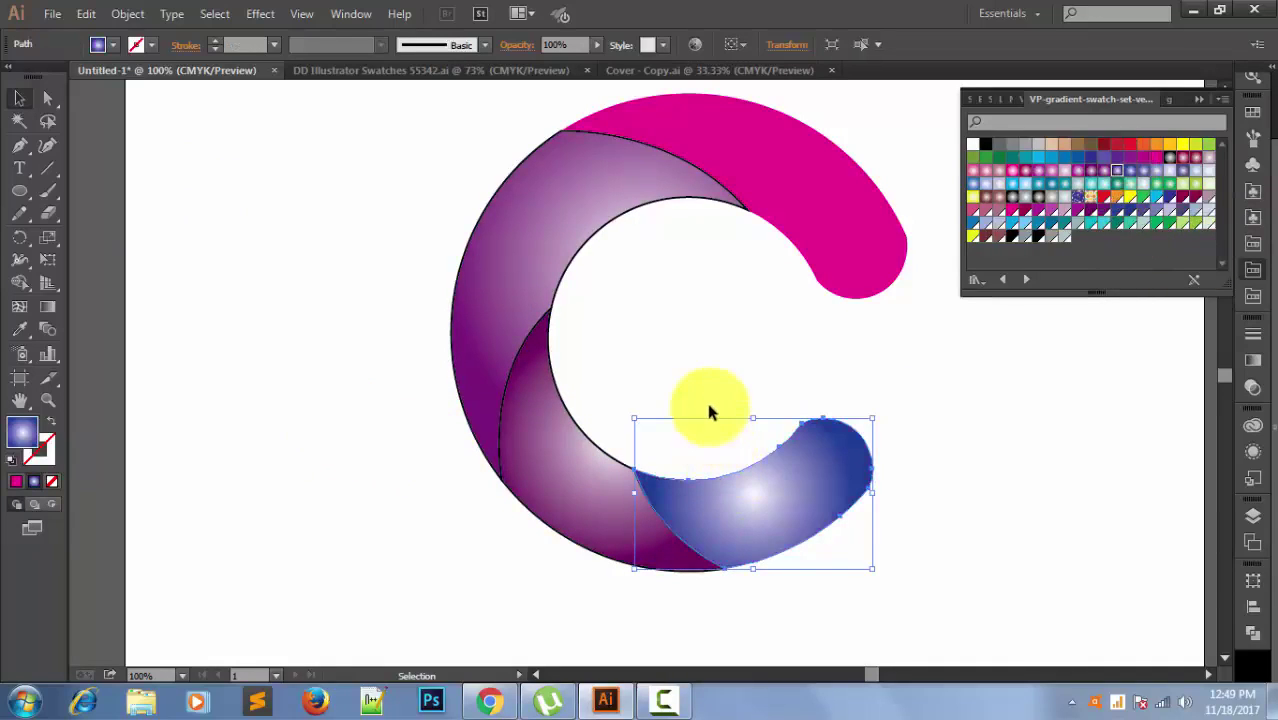
click(47, 307)
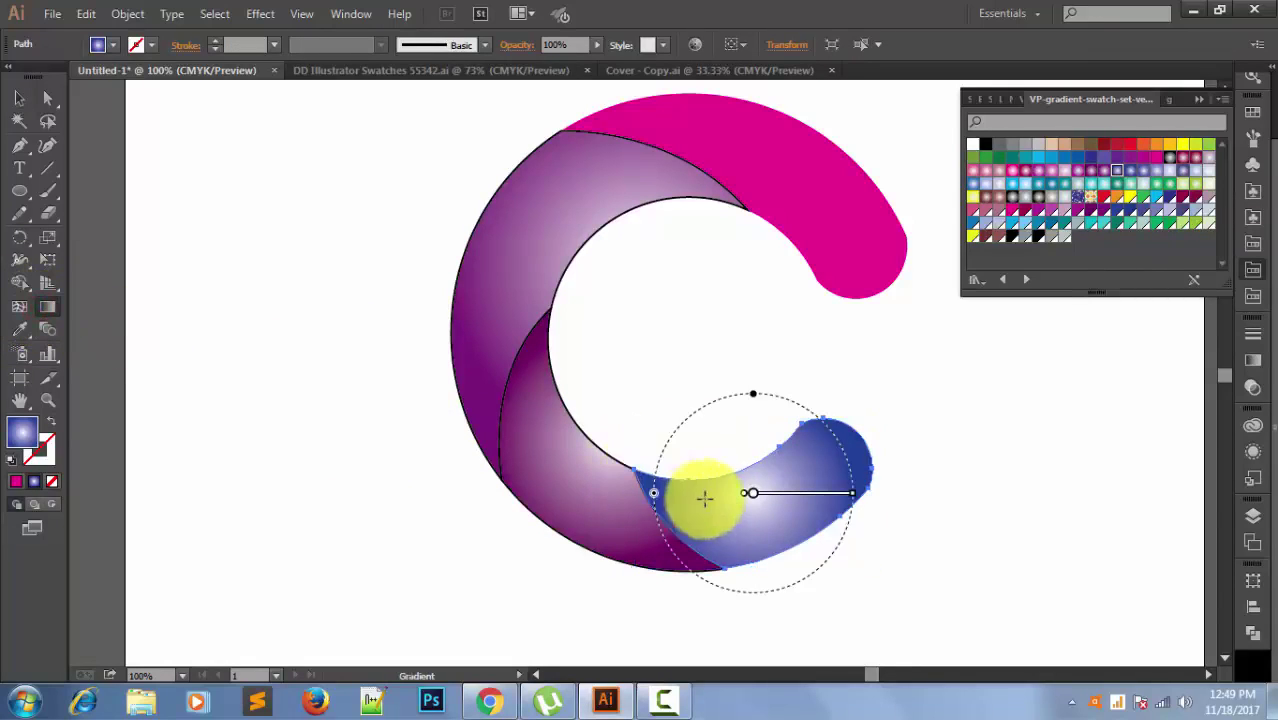
mouse_move(701, 380)
mouse_down()
mouse_move(765, 548)
mouse_move(705, 432)
mouse_move(800, 510)
mouse_up()
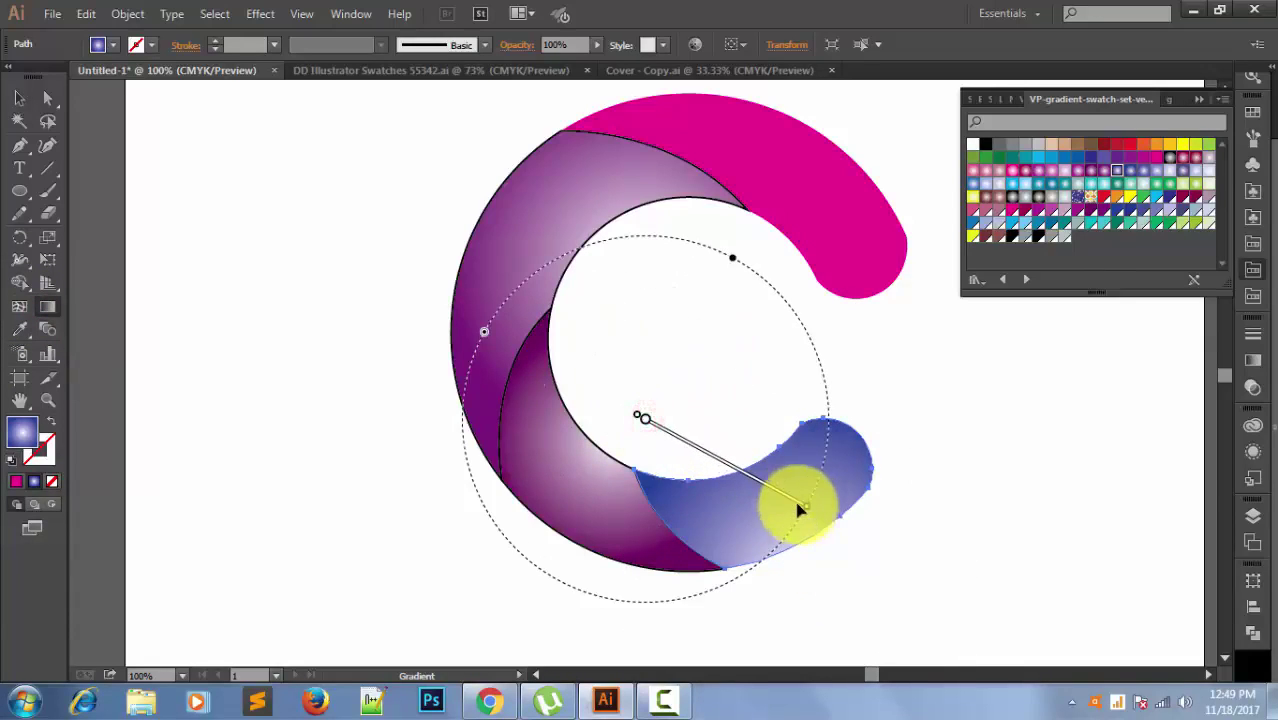
click(18, 98)
click(380, 238)
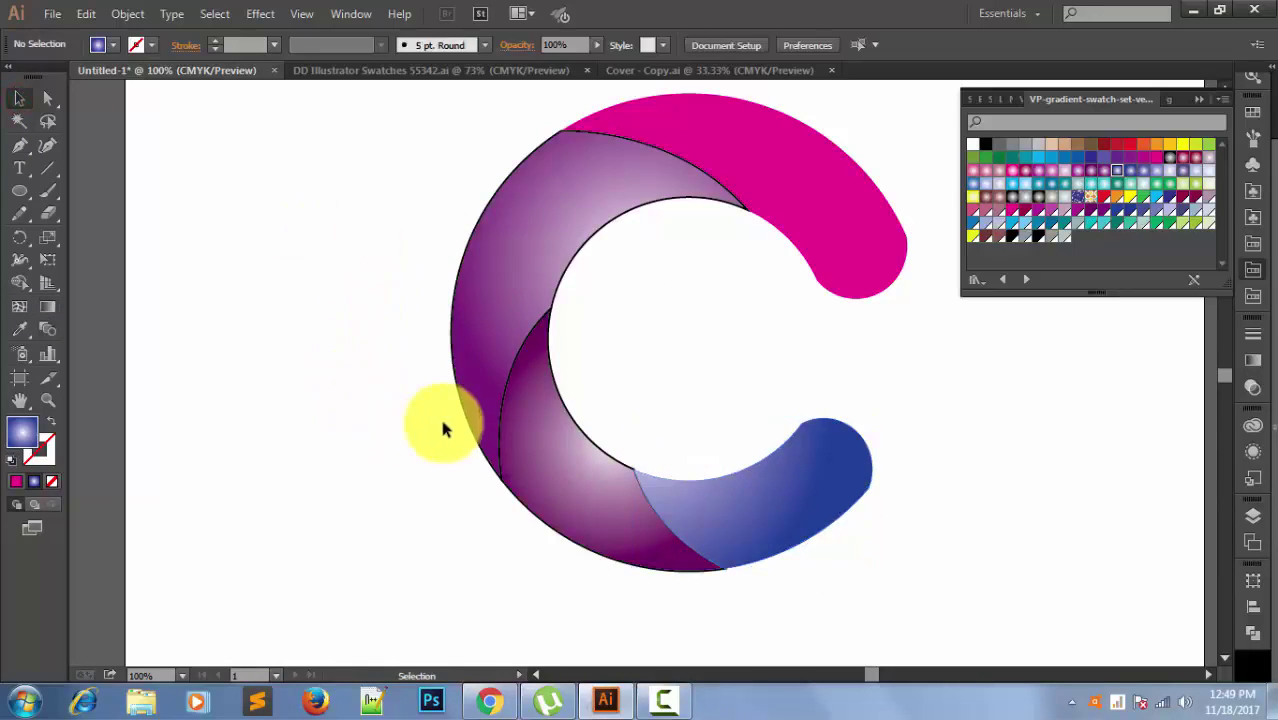
Try purple gradients on the lower arc, settling on New Gradient Swatch 13.
alt+scroll(449, 425, down, 1)
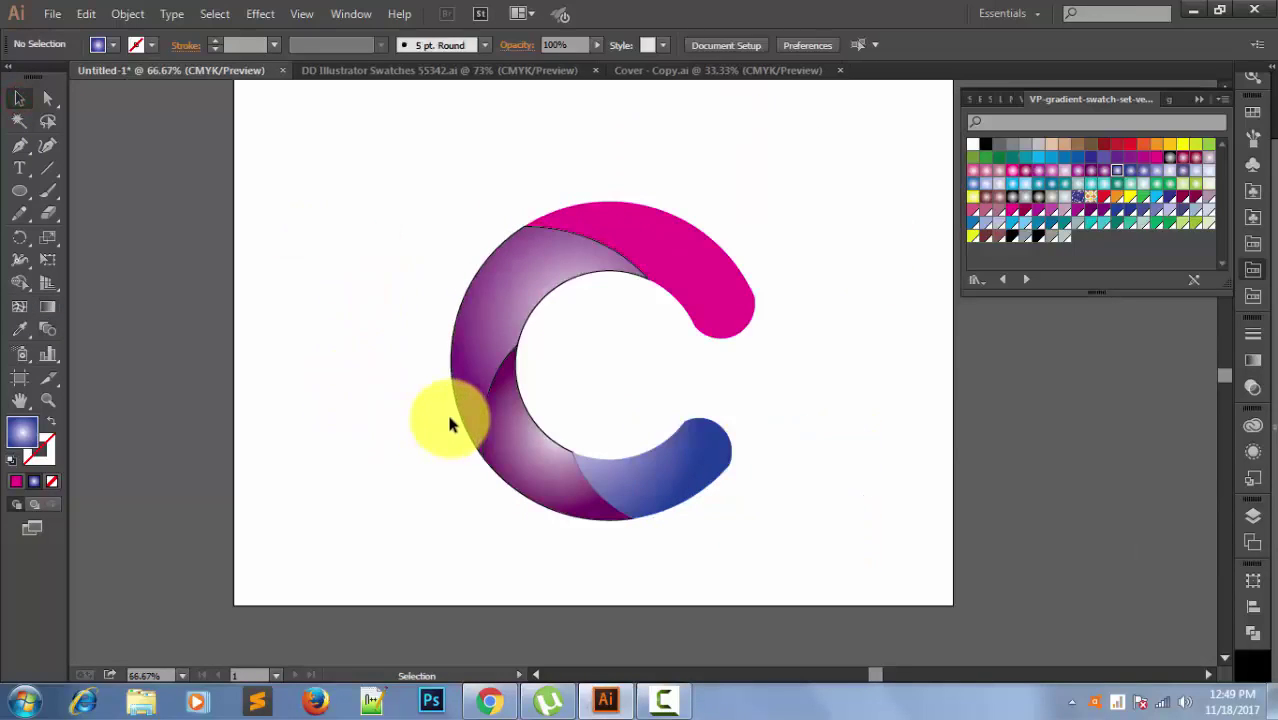
alt+scroll(449, 425, up, 1)
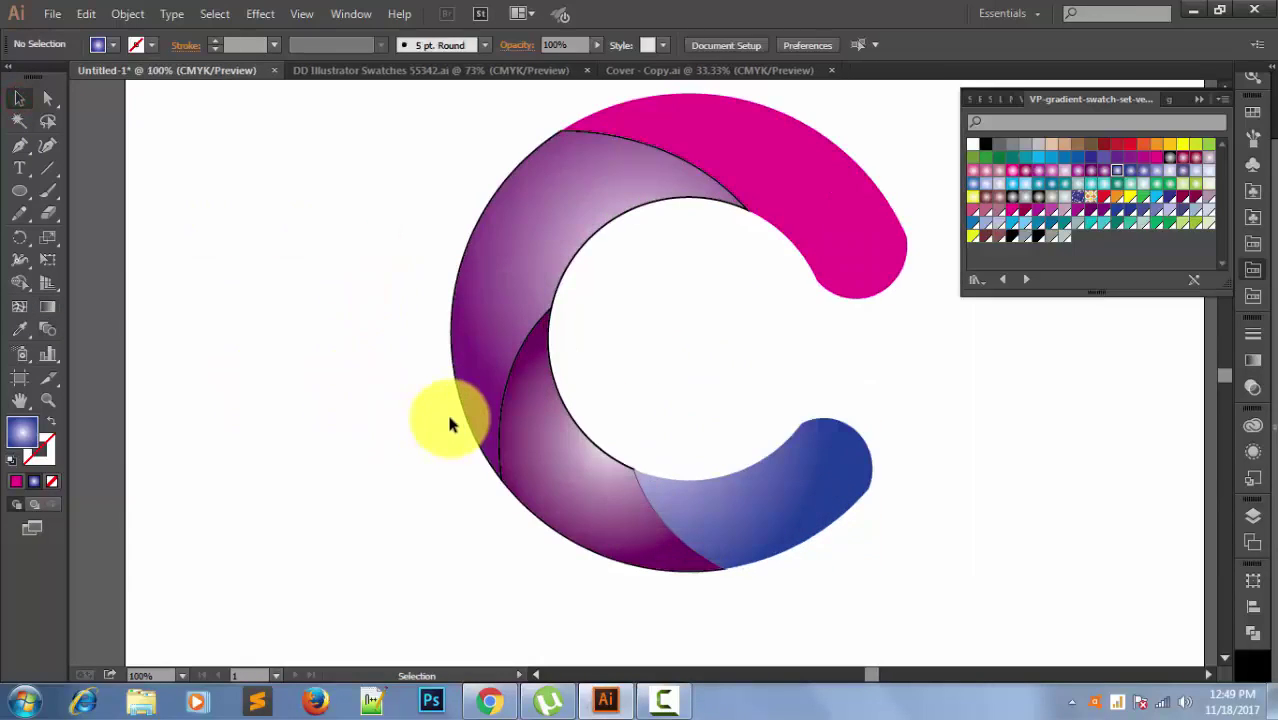
click(818, 490)
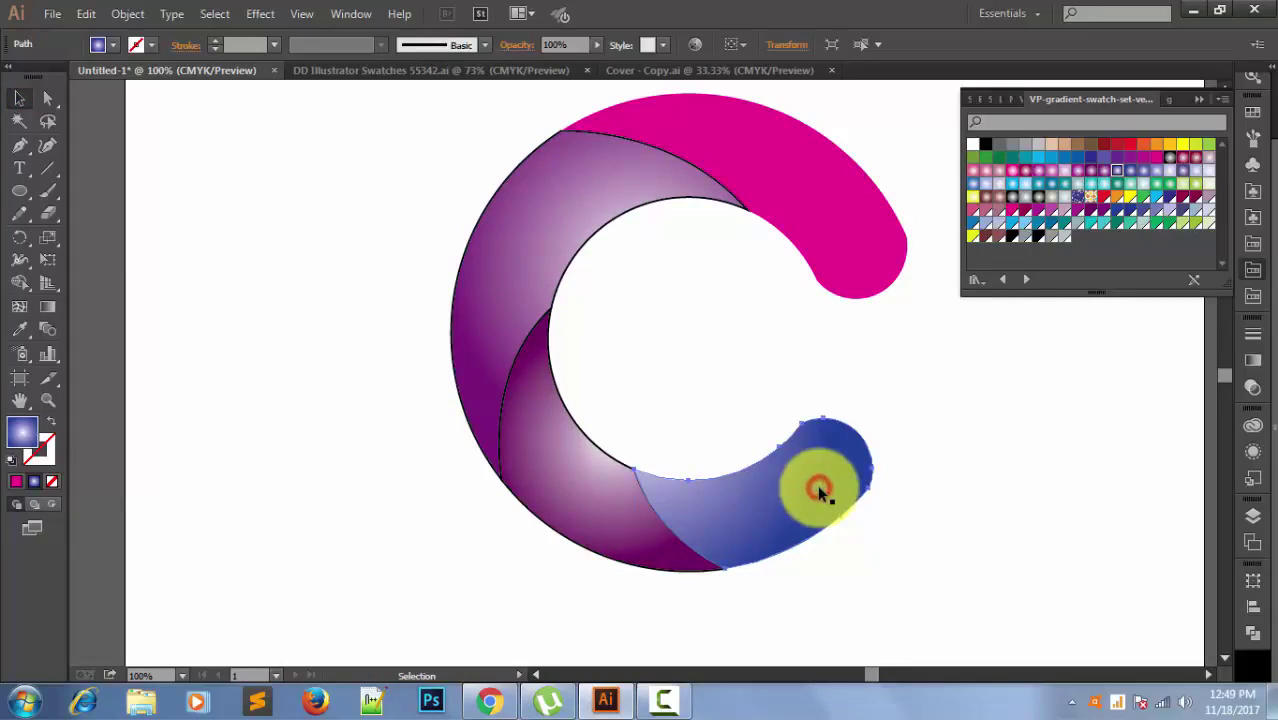
click(1103, 175)
click(1090, 170)
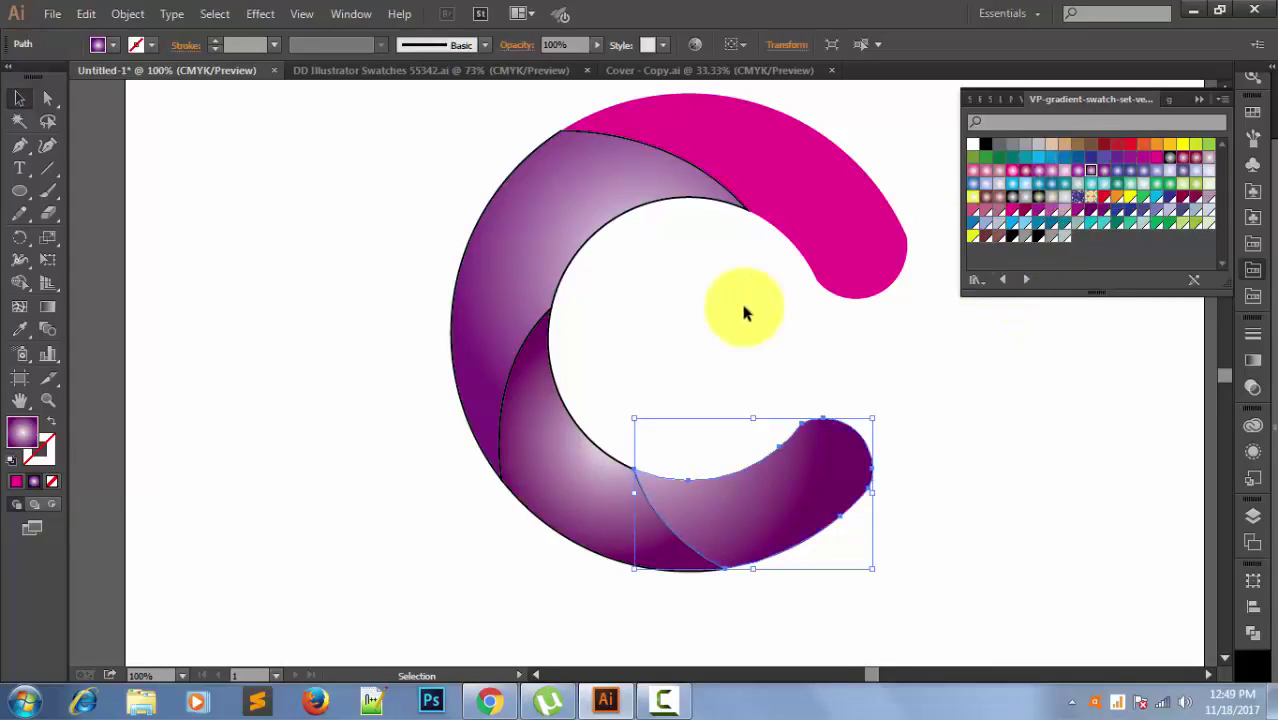
click(1078, 172)
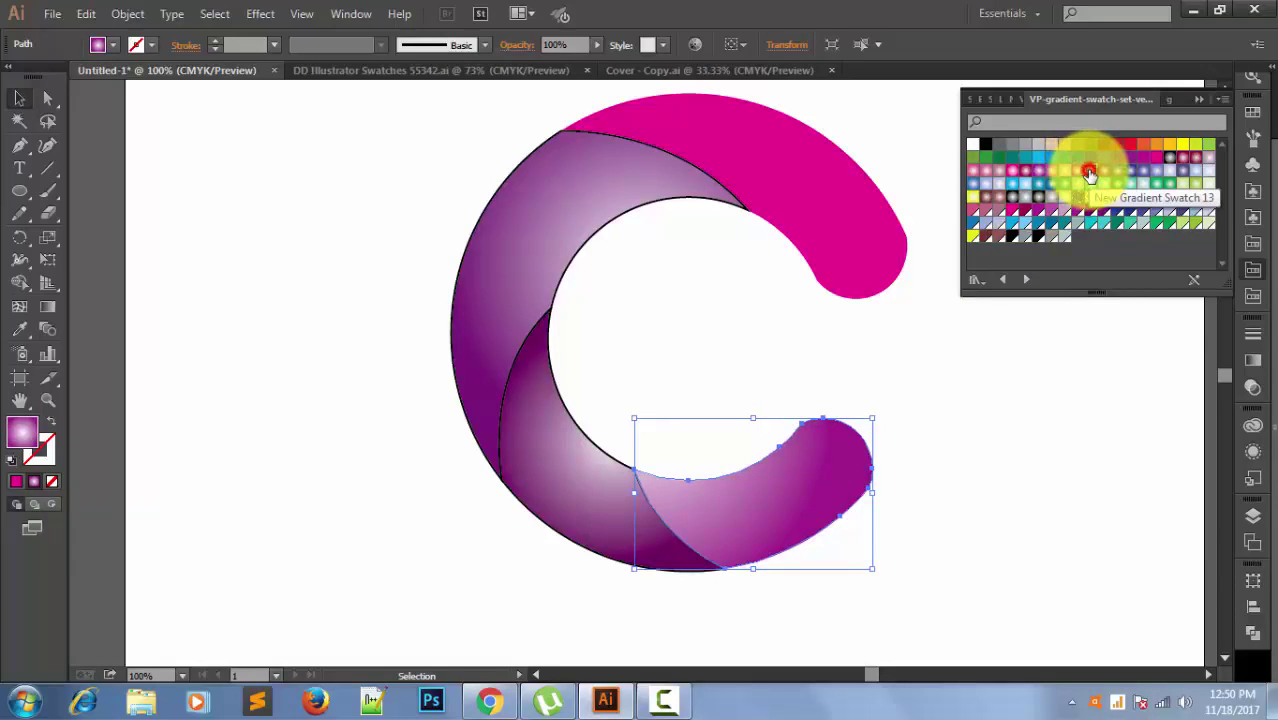
click(1090, 172)
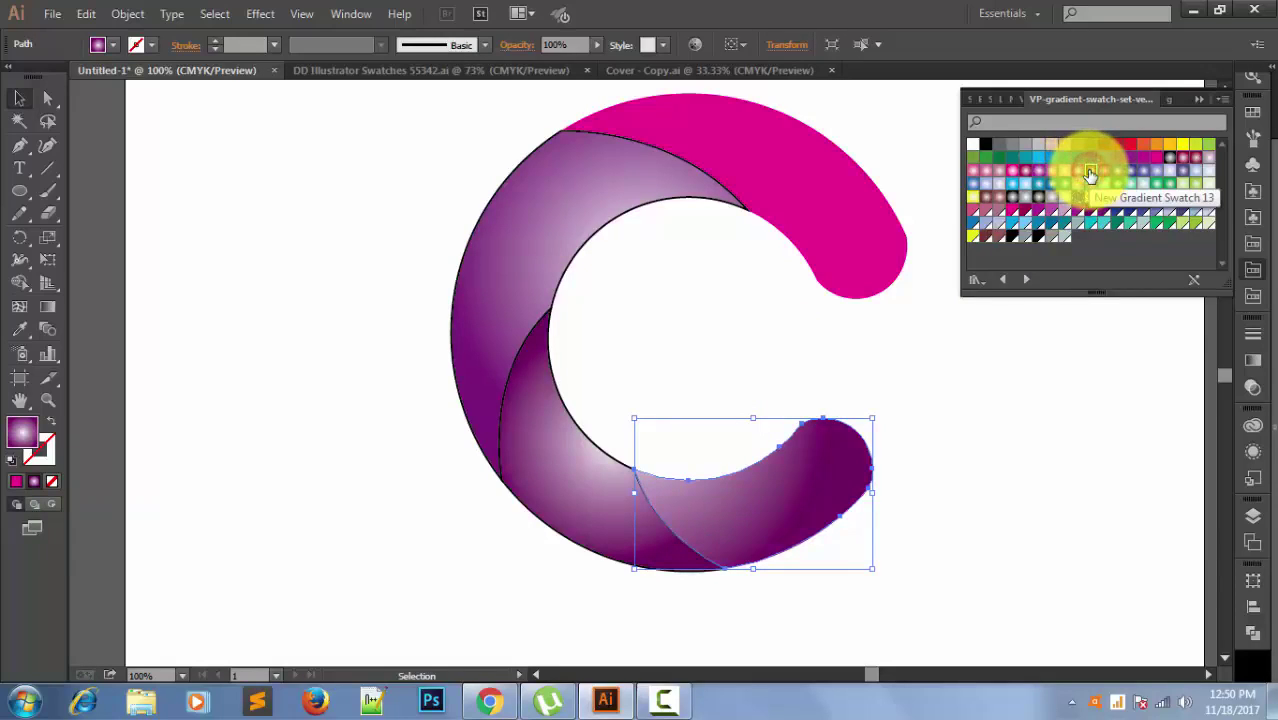
click(290, 487)
Shift the lower arc's radial gradient centre down and right, undoing a horizontal redraw.
click(768, 489)
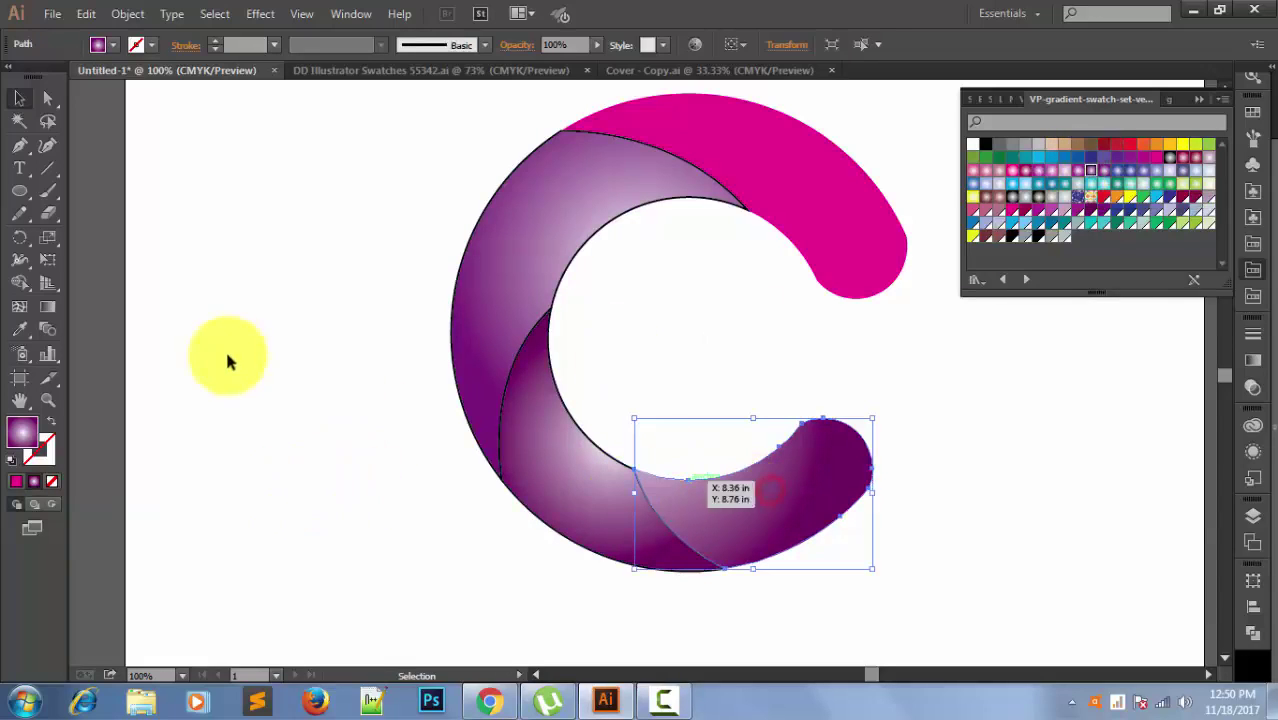
click(47, 306)
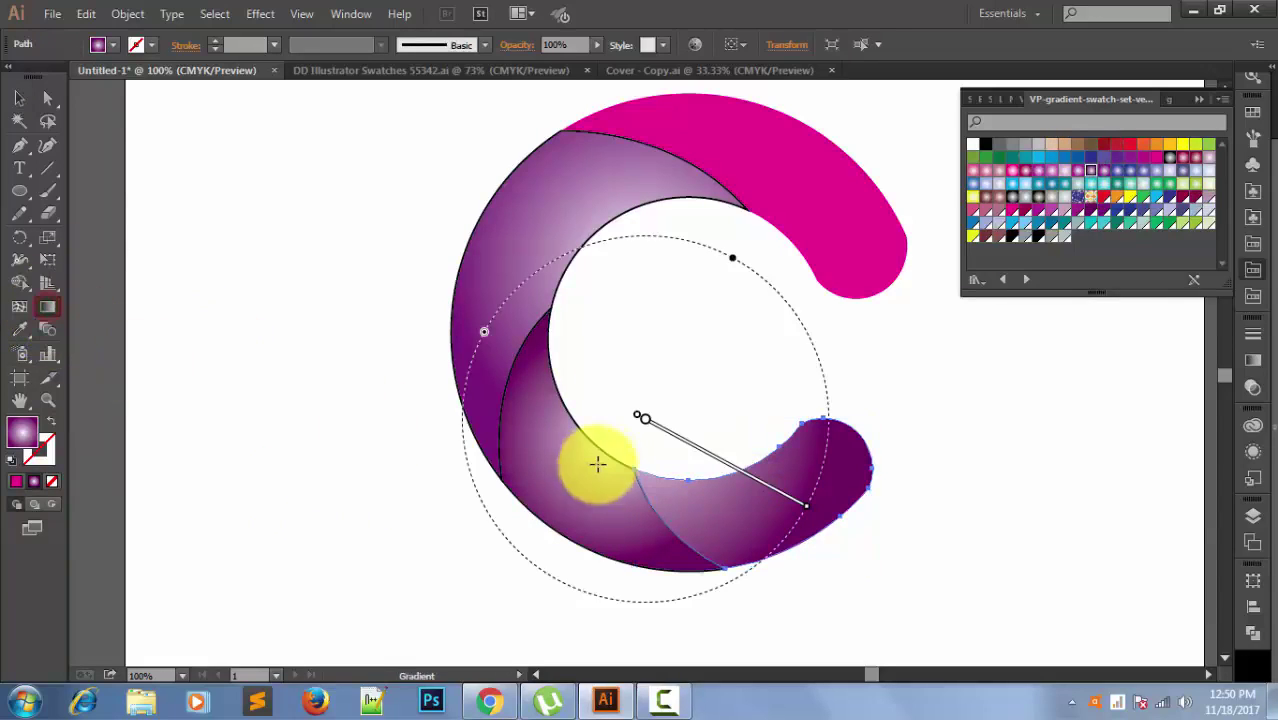
mouse_move(660, 427)
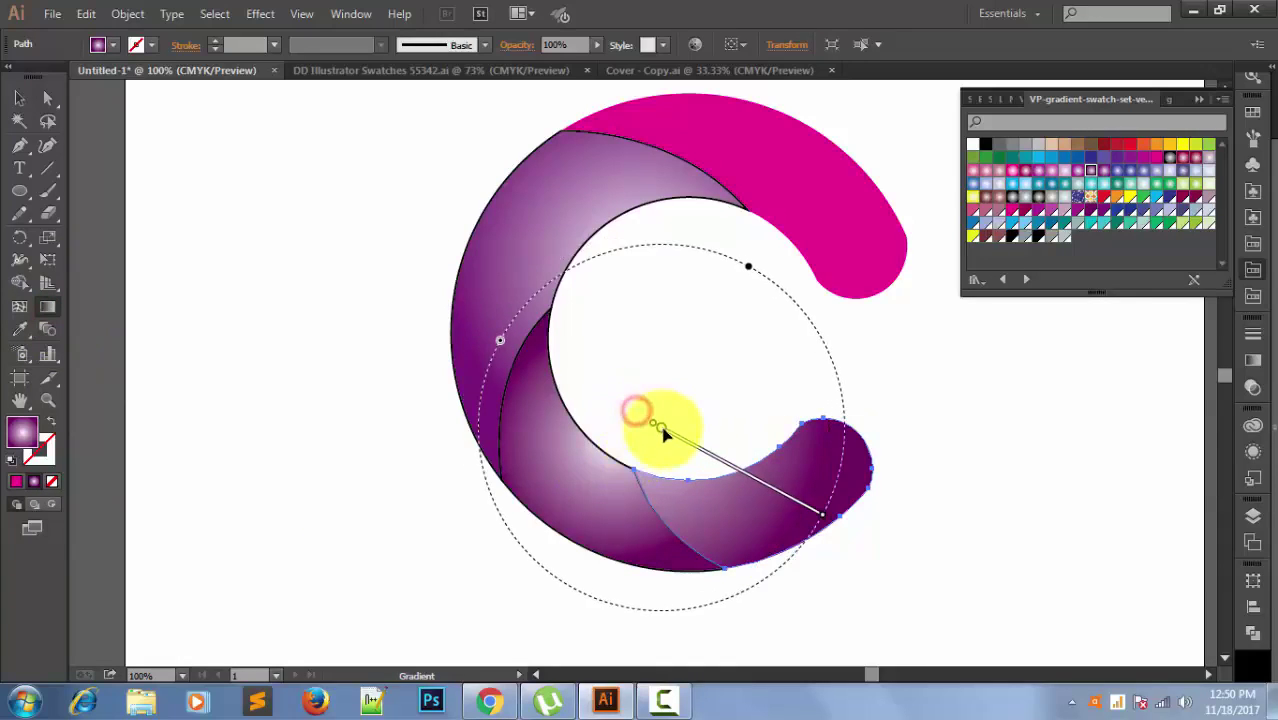
drag(637, 414, 668, 442)
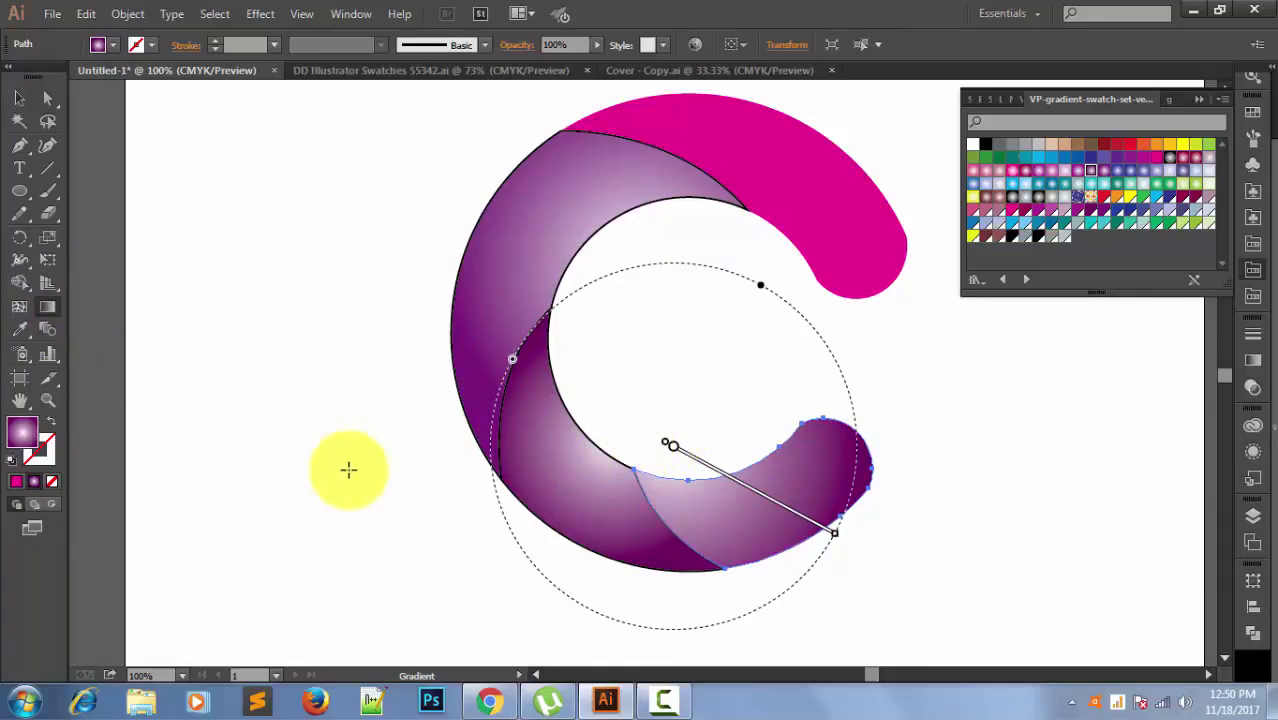
drag(331, 468, 308, 474)
key(ctrl+z)
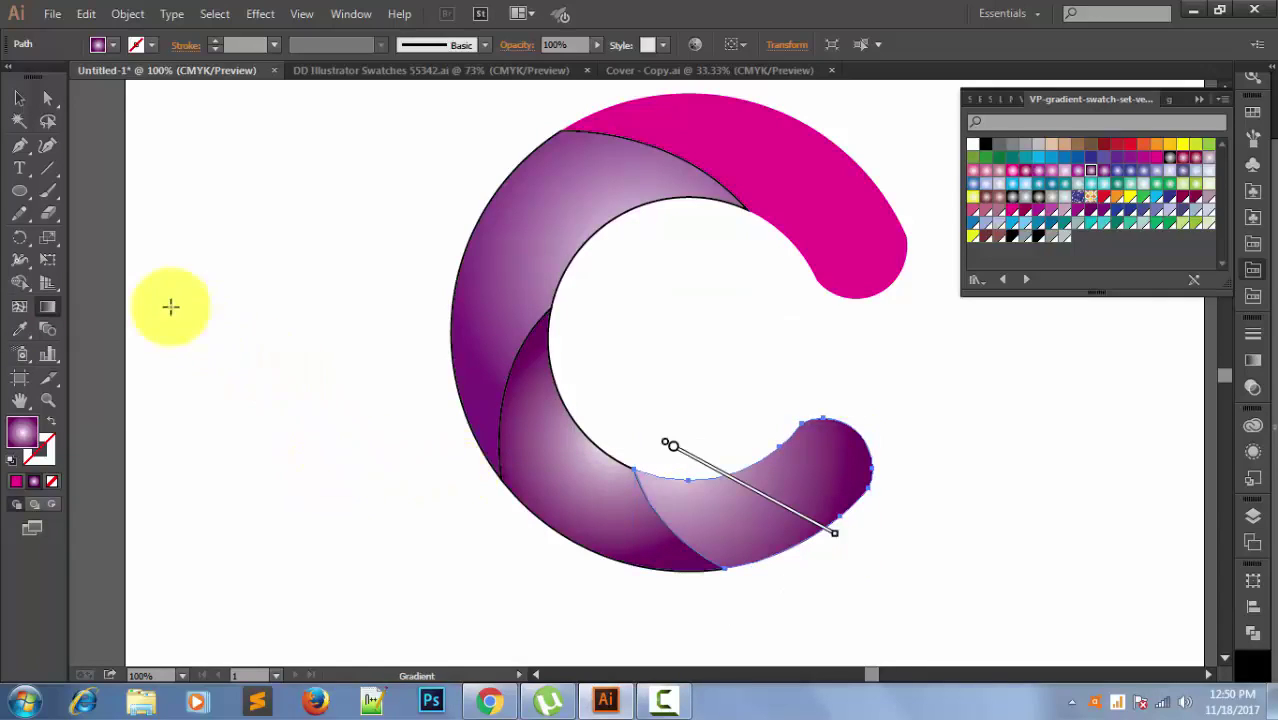
click(19, 98)
Fill the pink top arc with a purple radial gradient running outward from the inner hole.
click(211, 288)
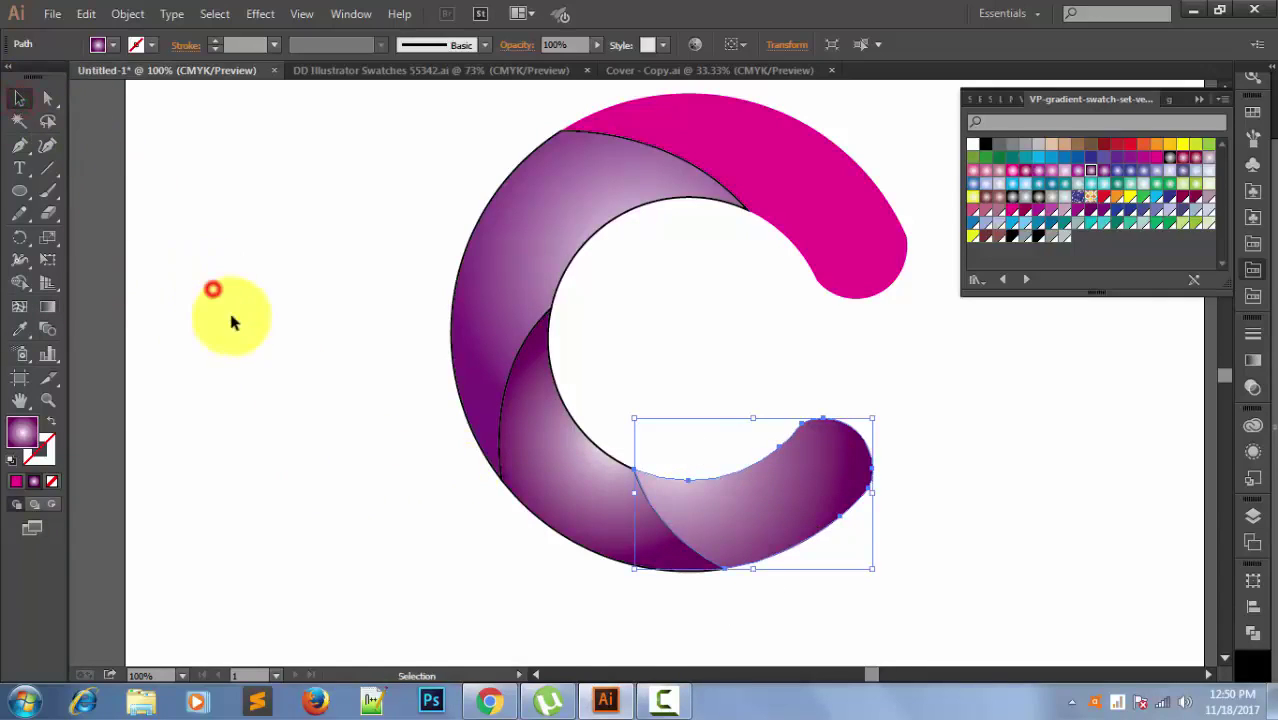
scroll(906, 594, up, 1)
click(817, 299)
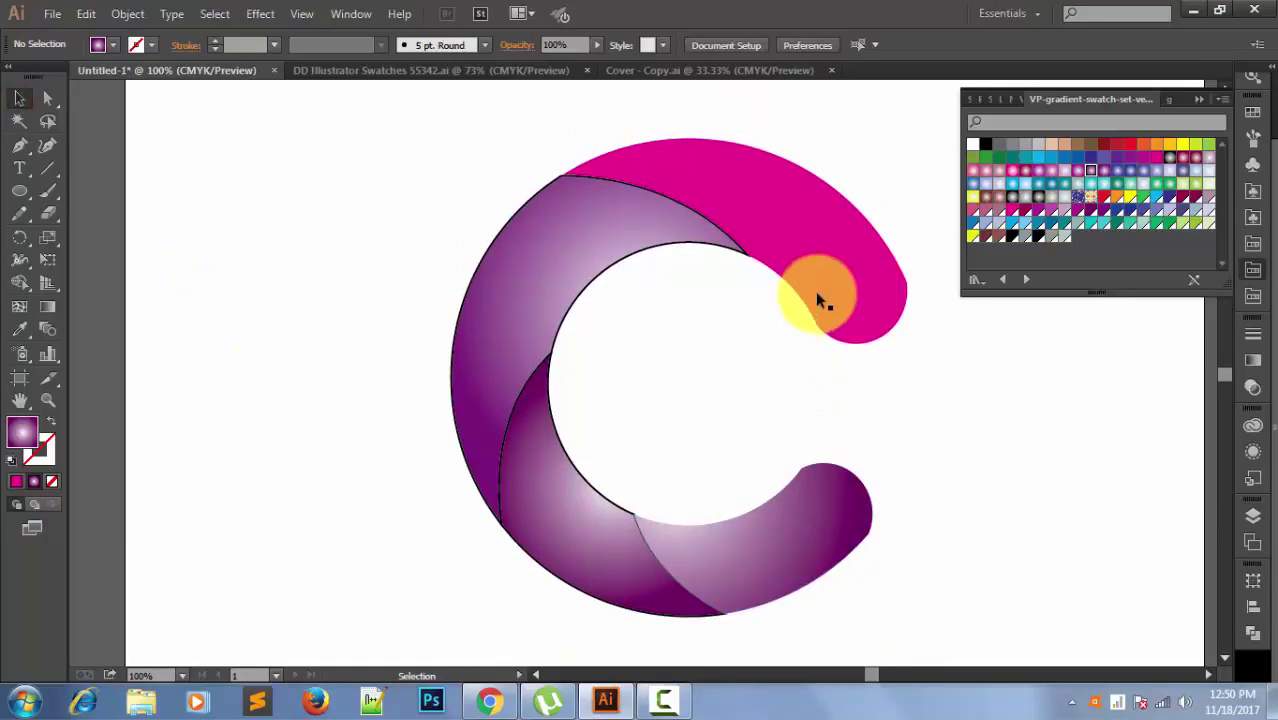
click(1091, 172)
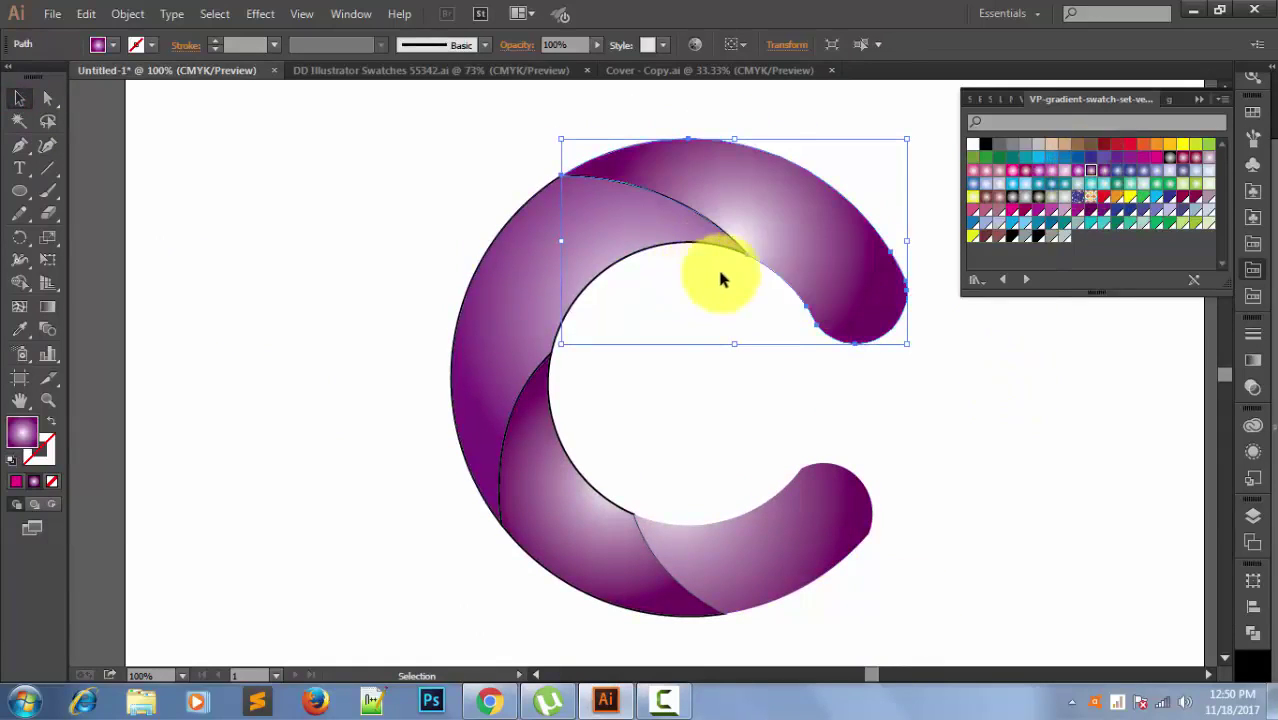
click(47, 306)
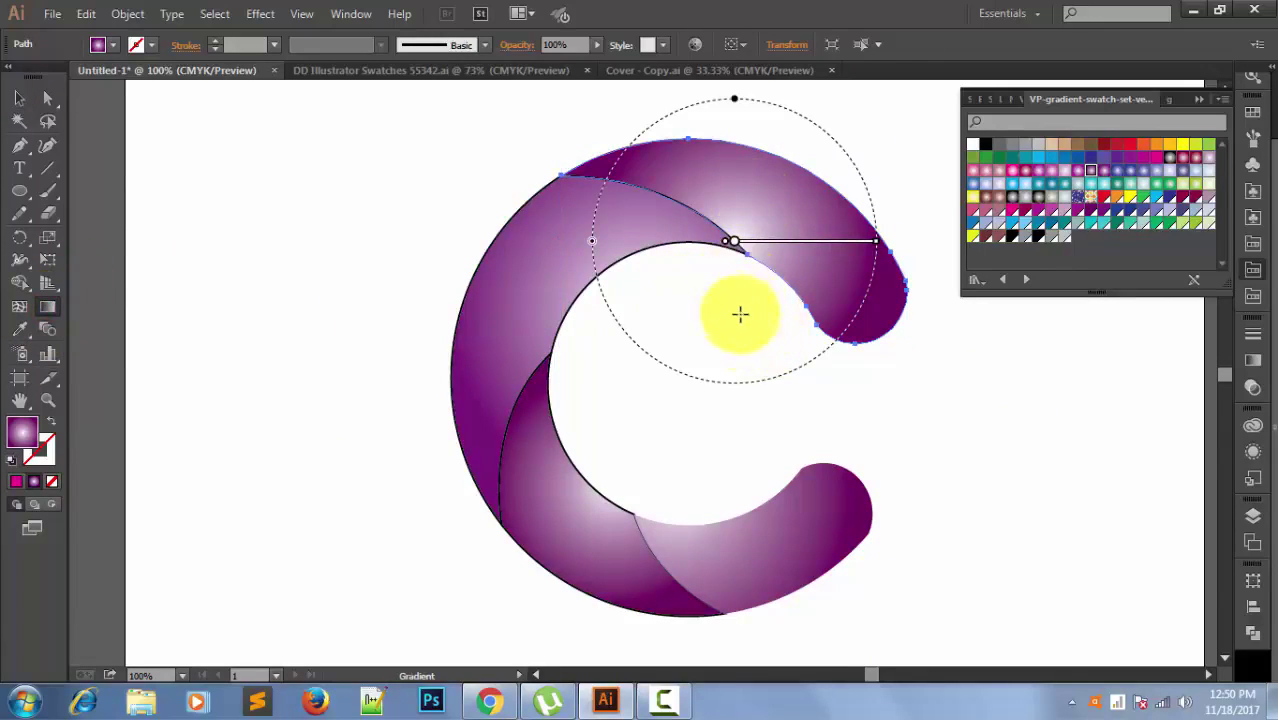
drag(744, 316, 768, 192)
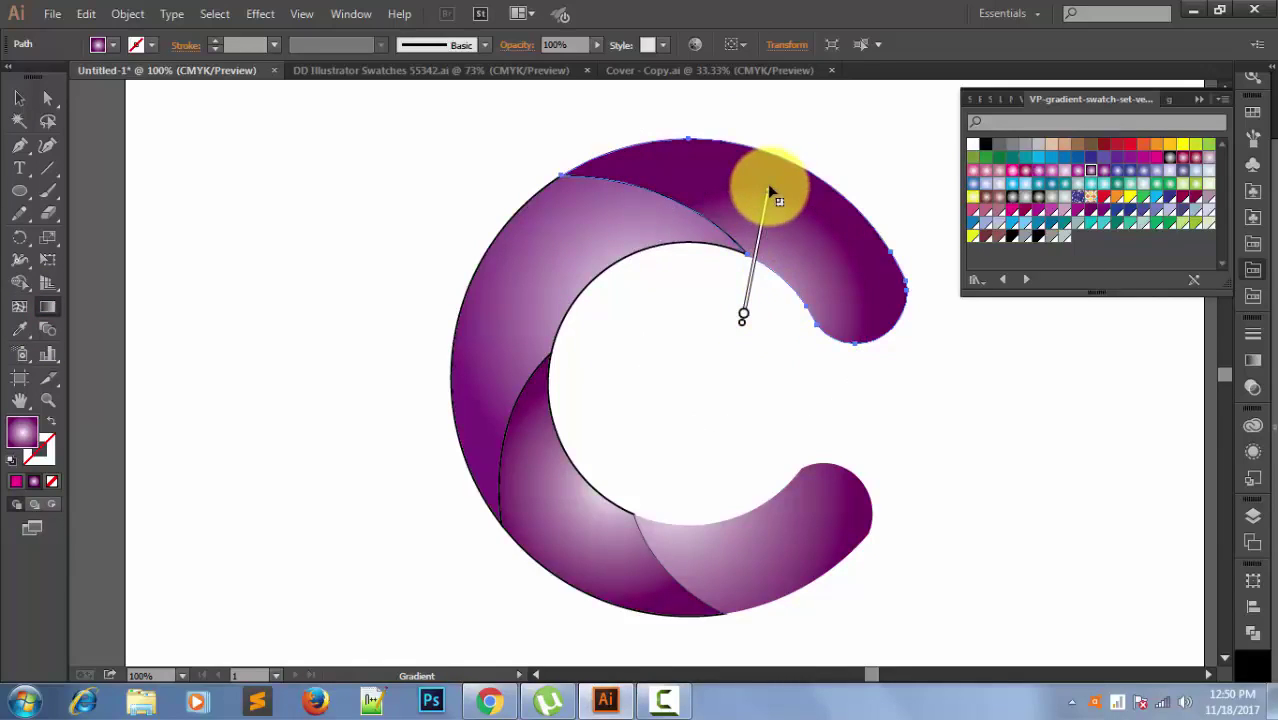
drag(769, 190, 775, 158)
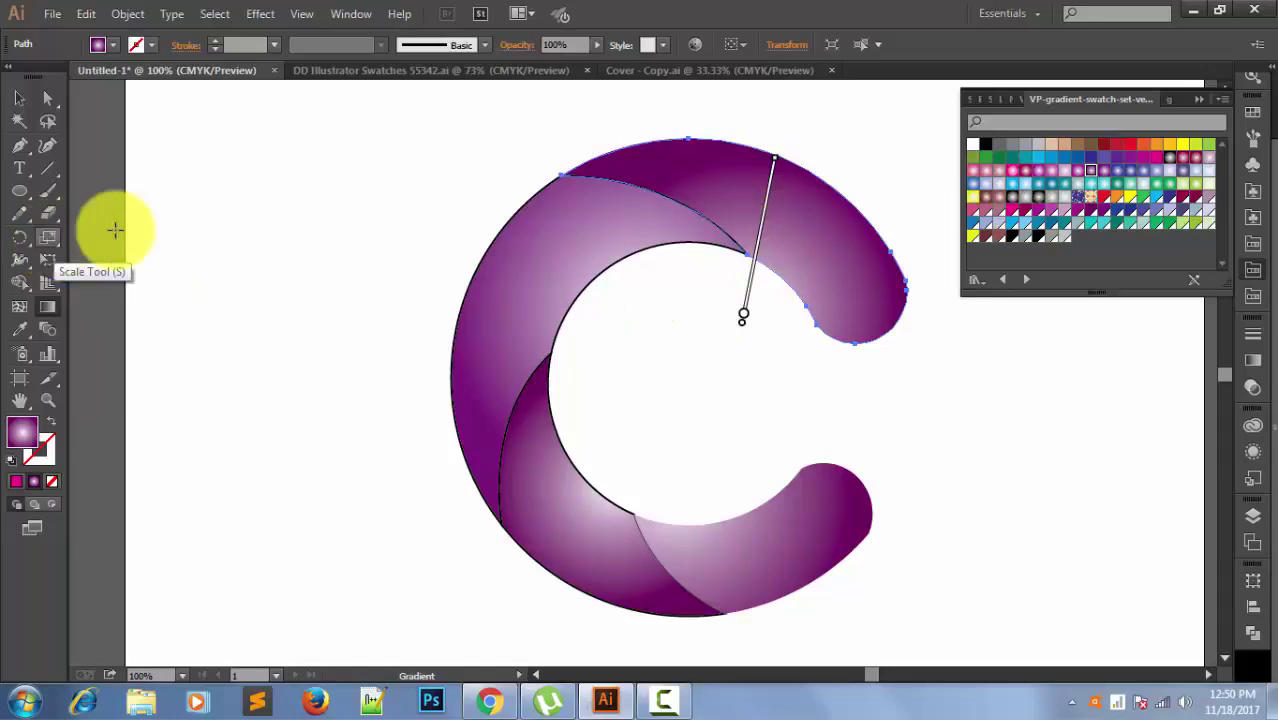
click(19, 97)
click(289, 210)
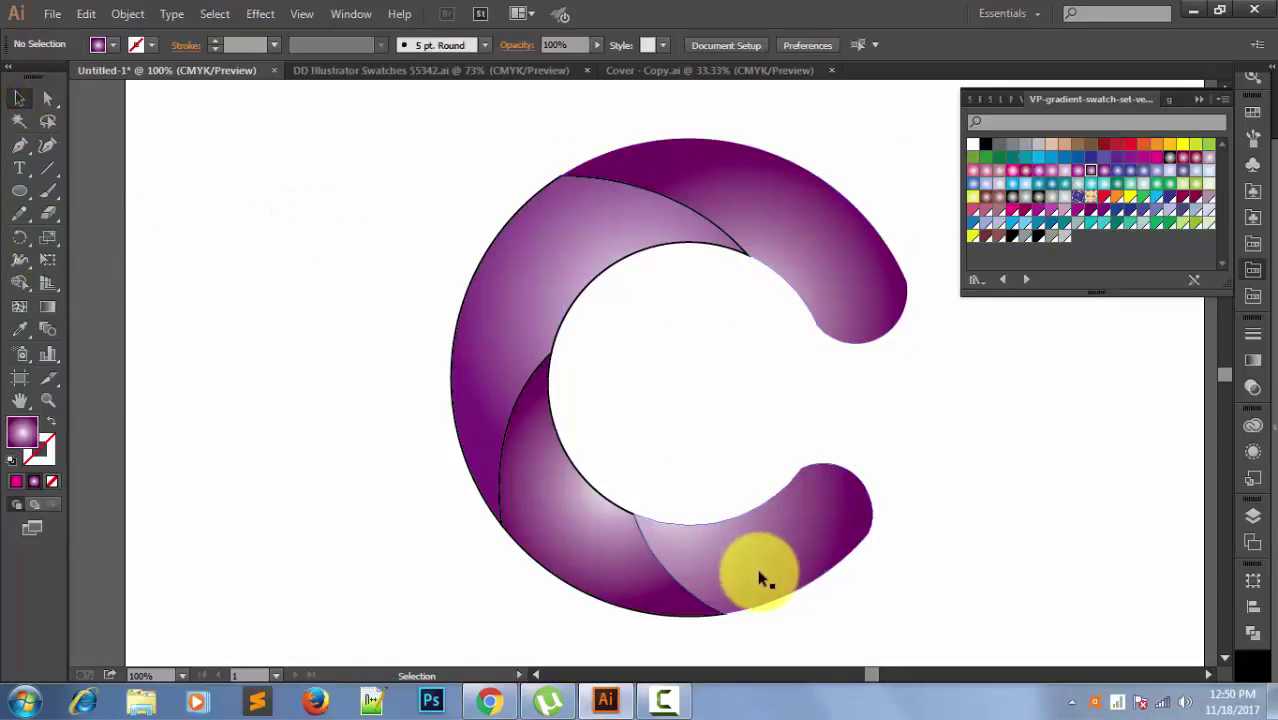
scroll(750, 250, down, 1)
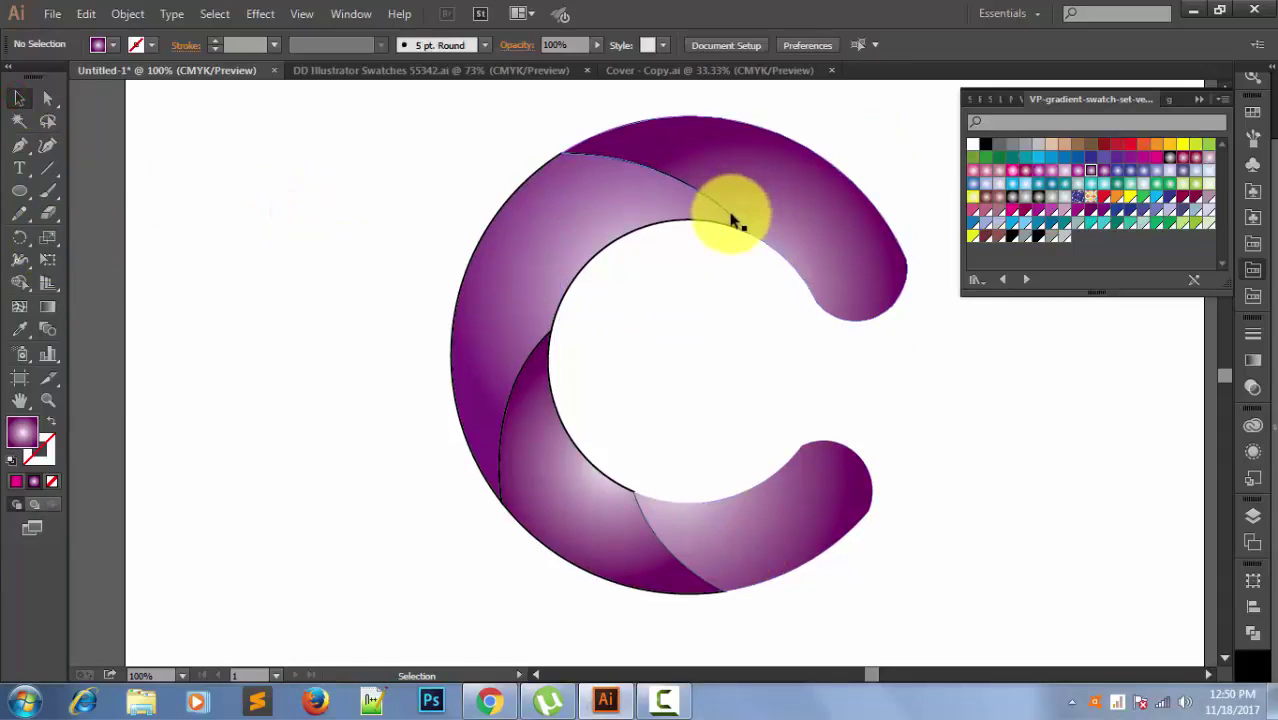
Keep the inner left segment's purple gradient and remove its black outline.
click(731, 212)
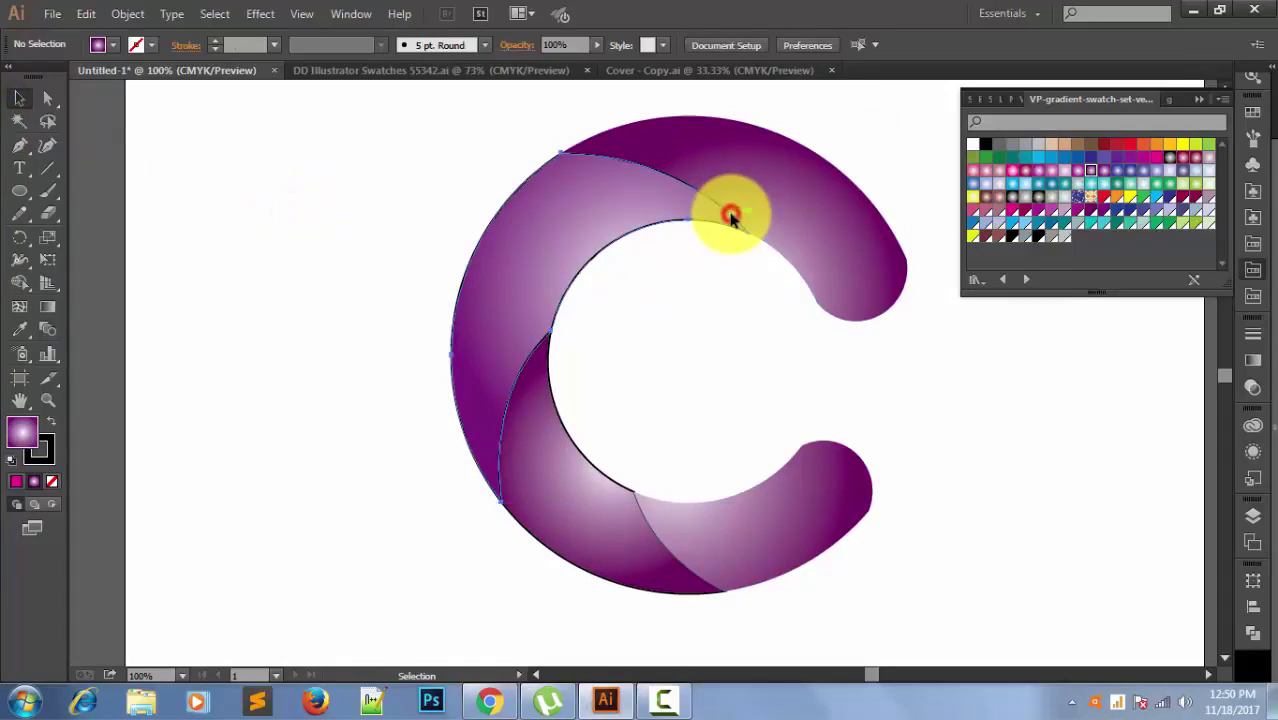
click(1054, 203)
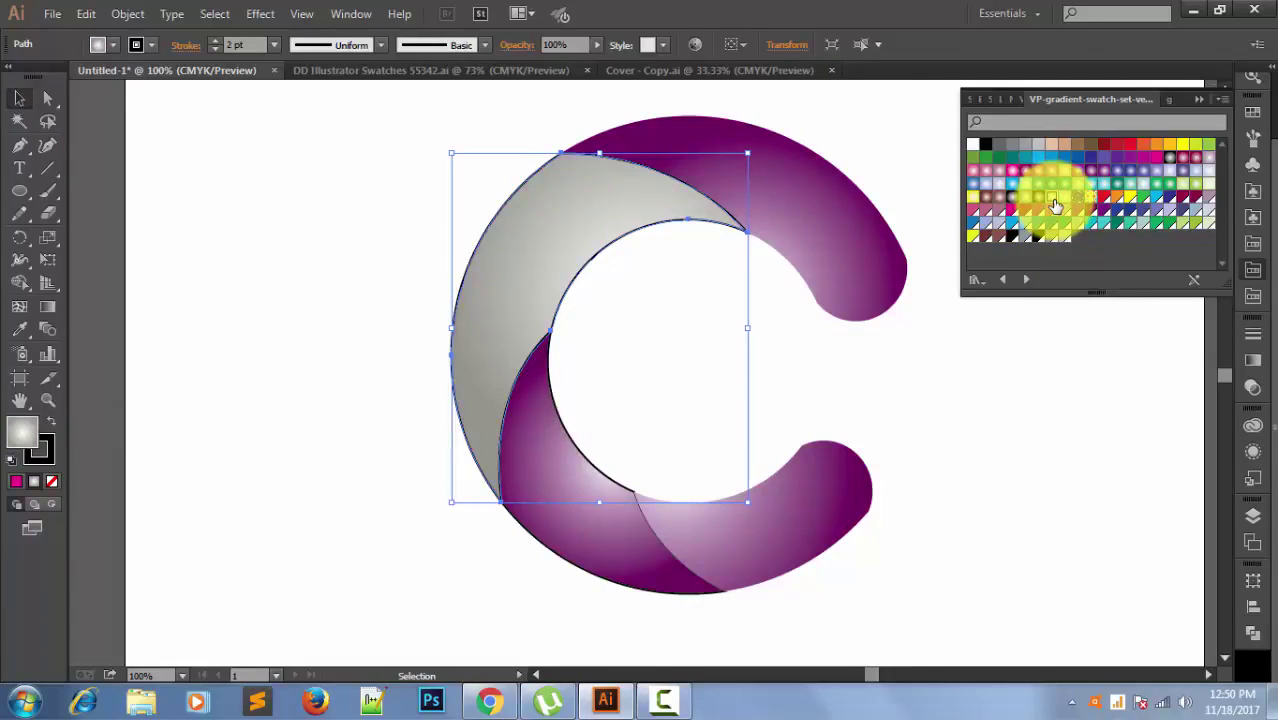
click(1052, 198)
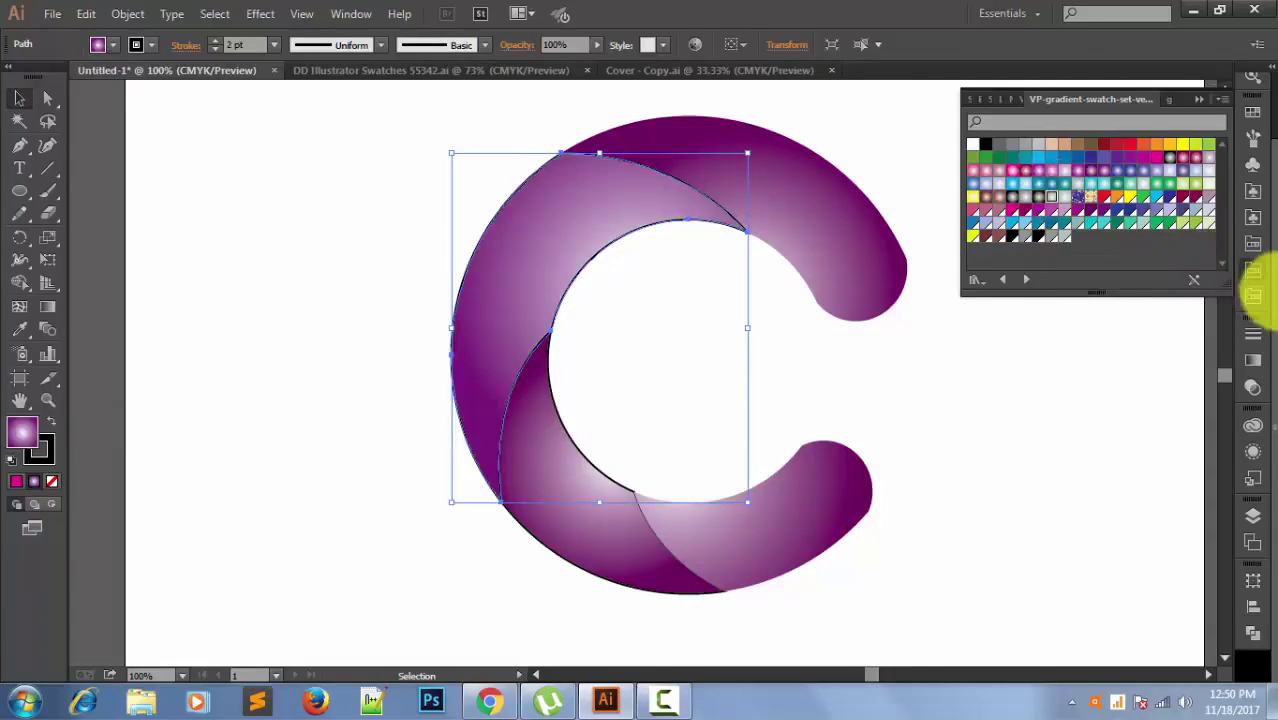
click(1256, 360)
click(1024, 390)
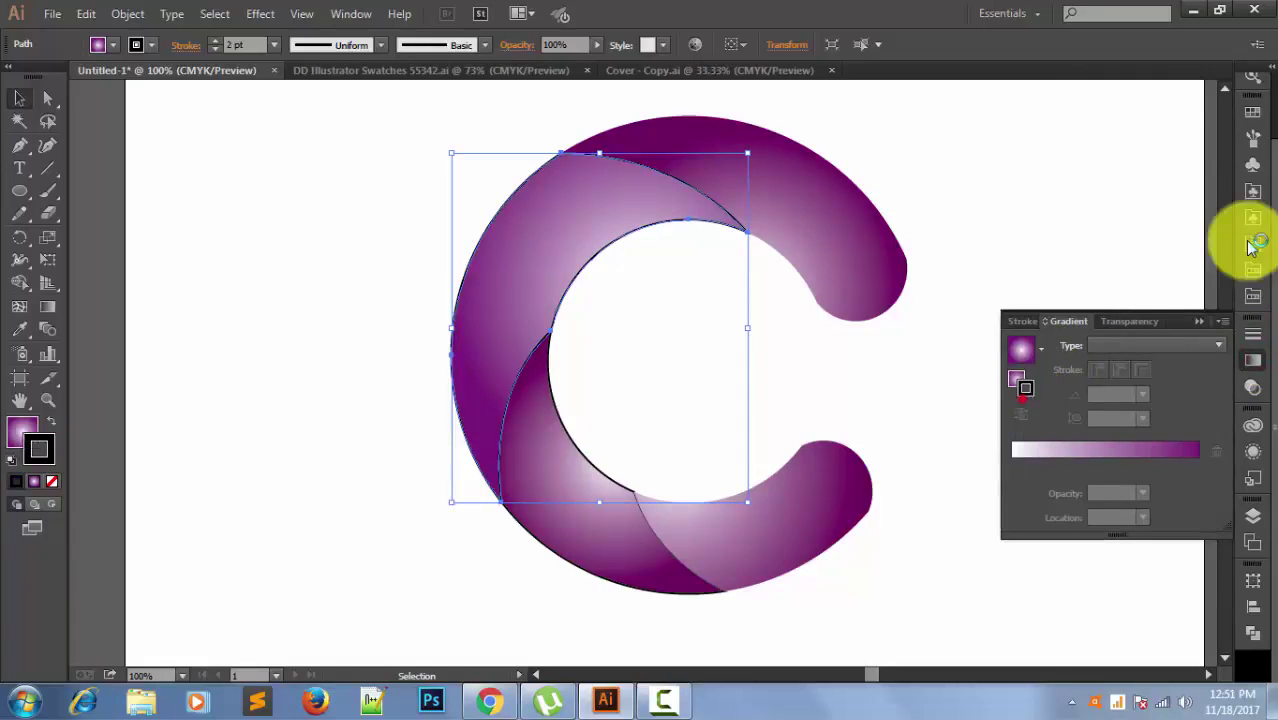
click(1254, 268)
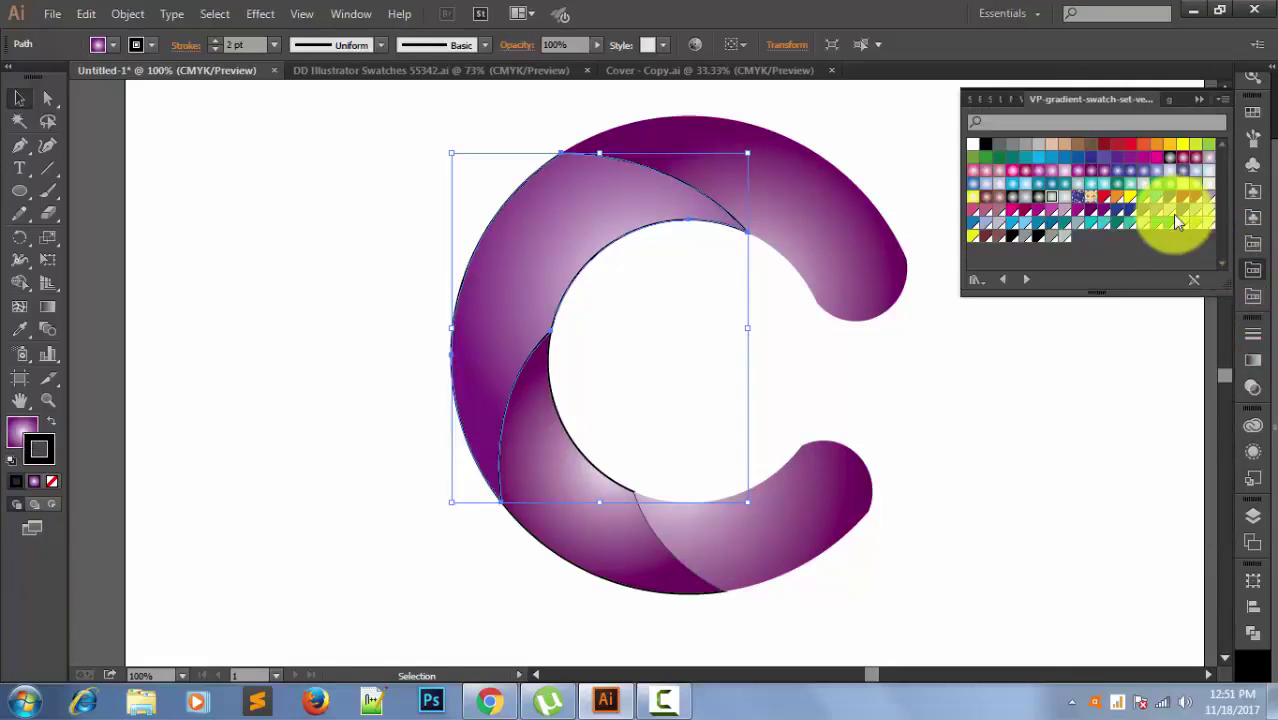
click(1066, 203)
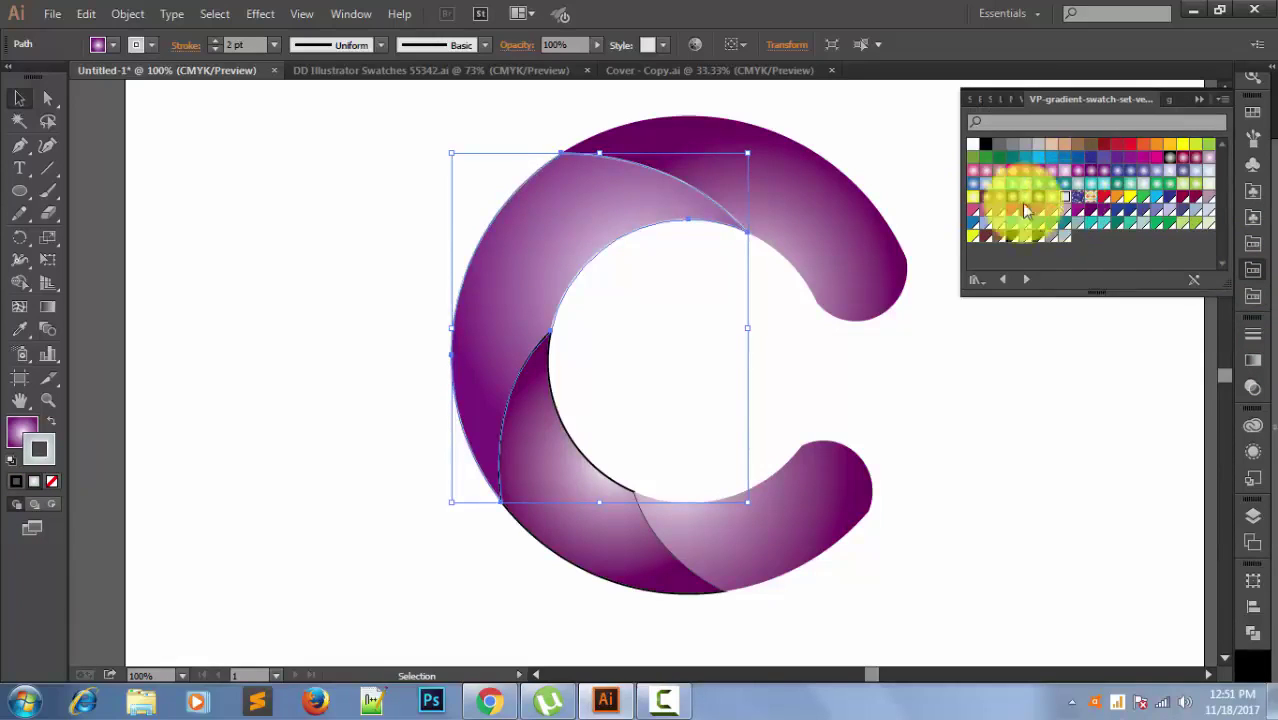
click(171, 183)
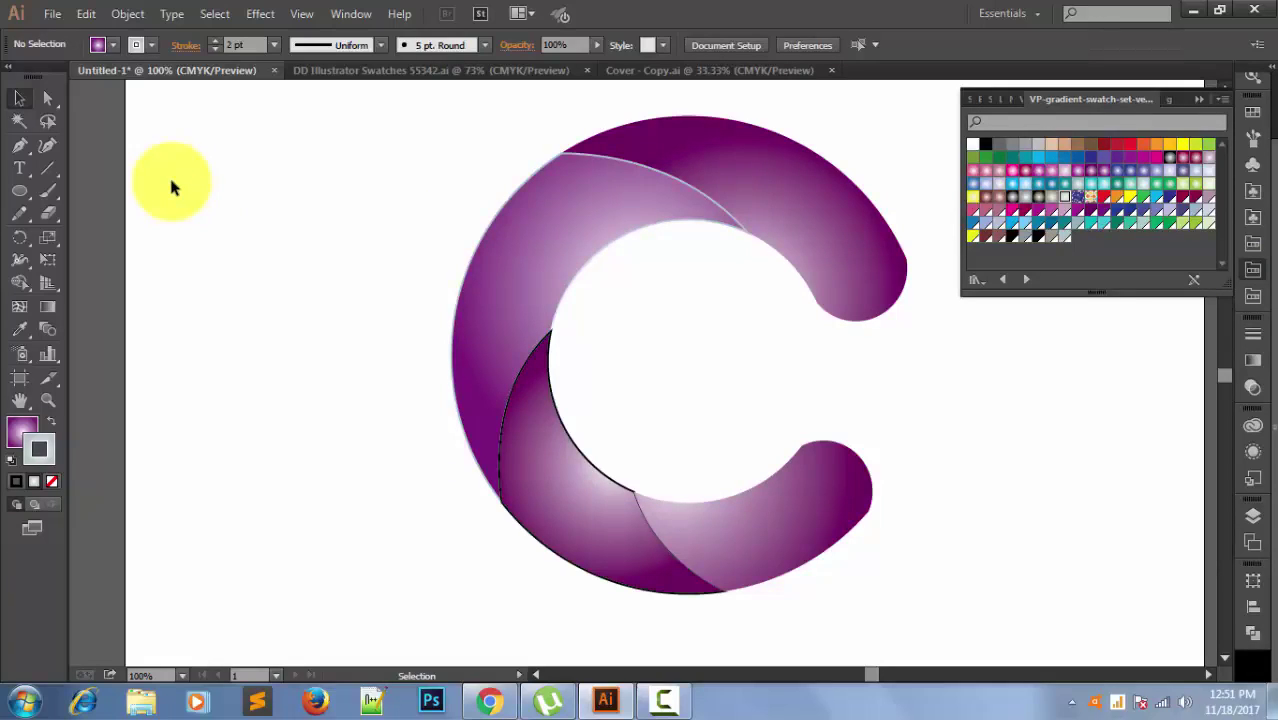
Apply the purple gradient to the upper-left and lower-left crescents, then close the library.
click(540, 211)
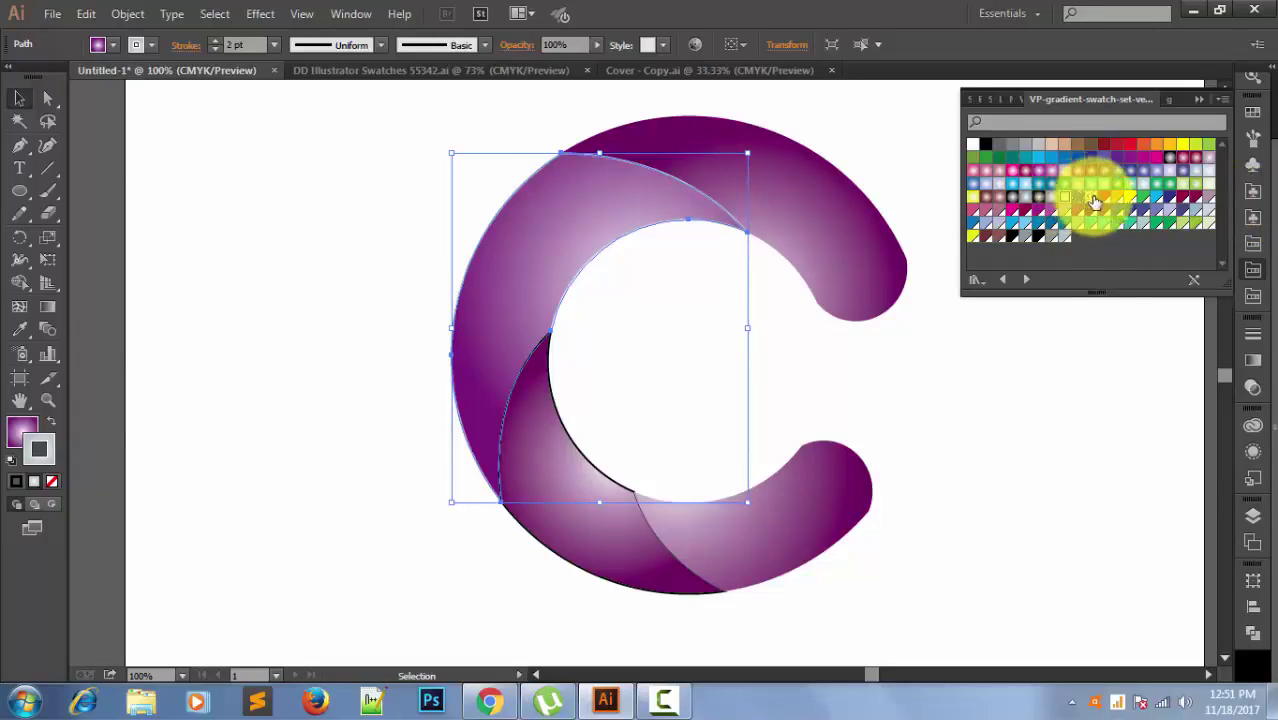
click(1209, 173)
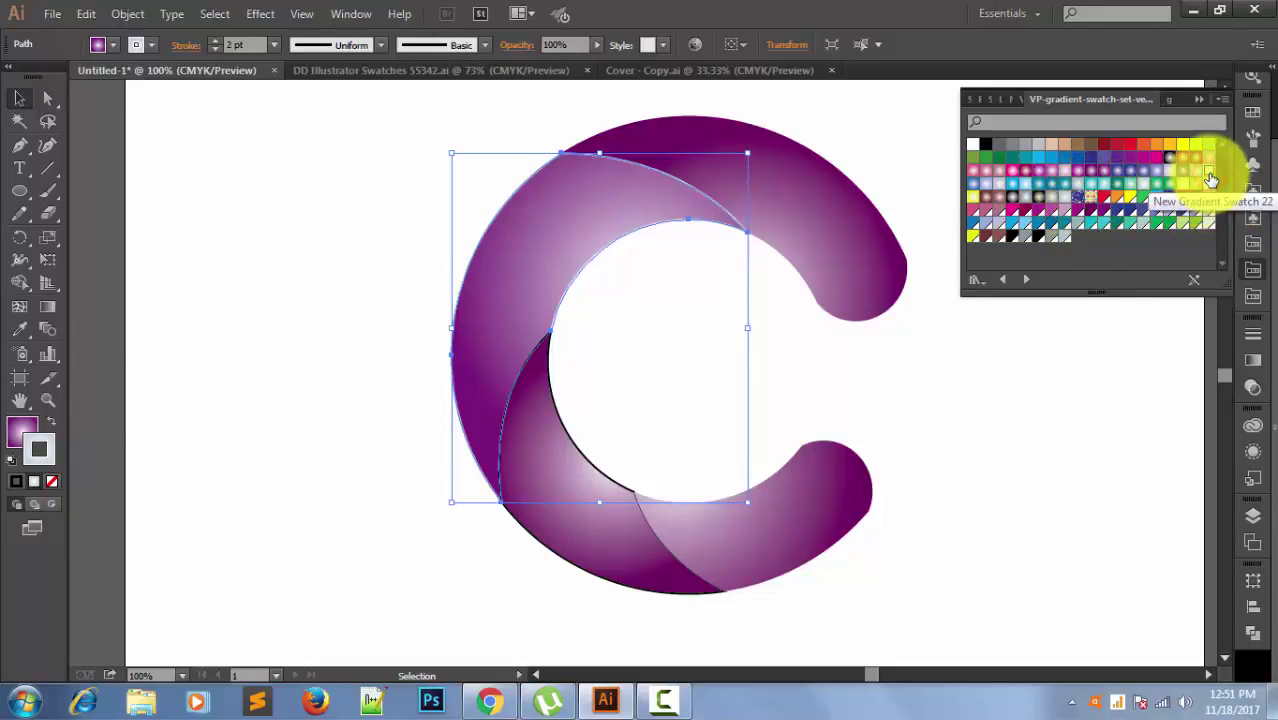
click(1105, 362)
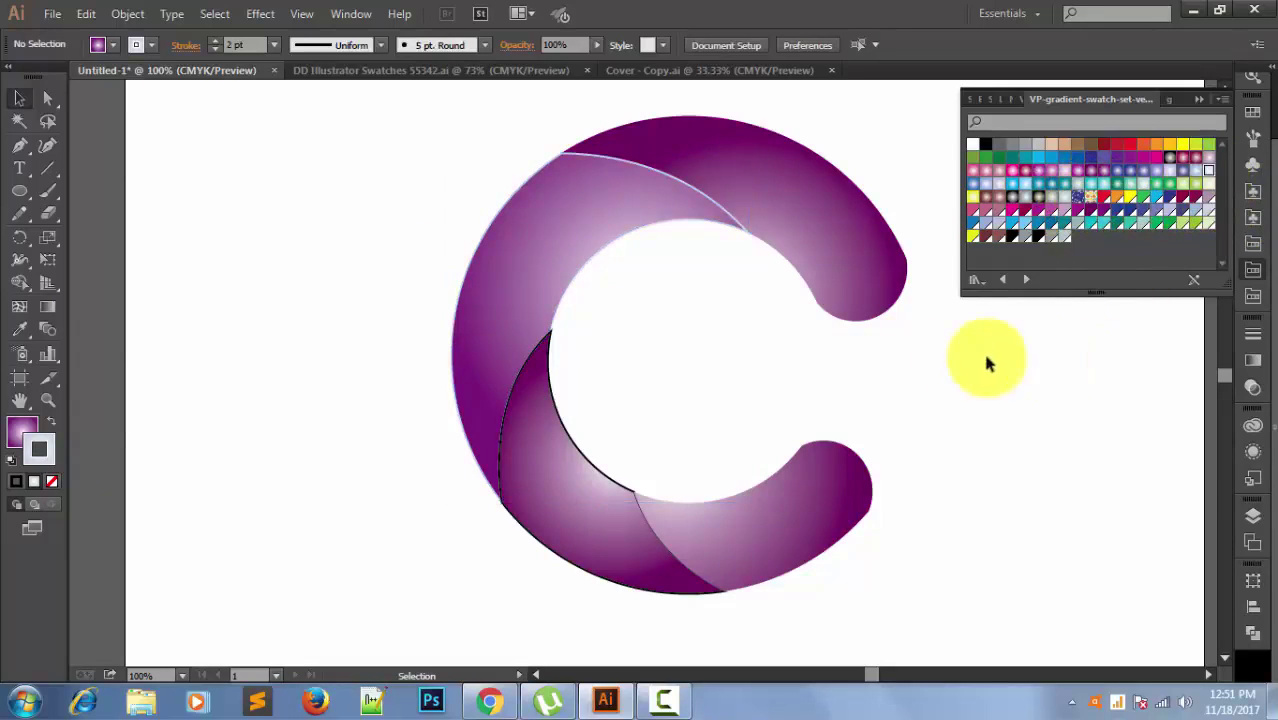
click(557, 404)
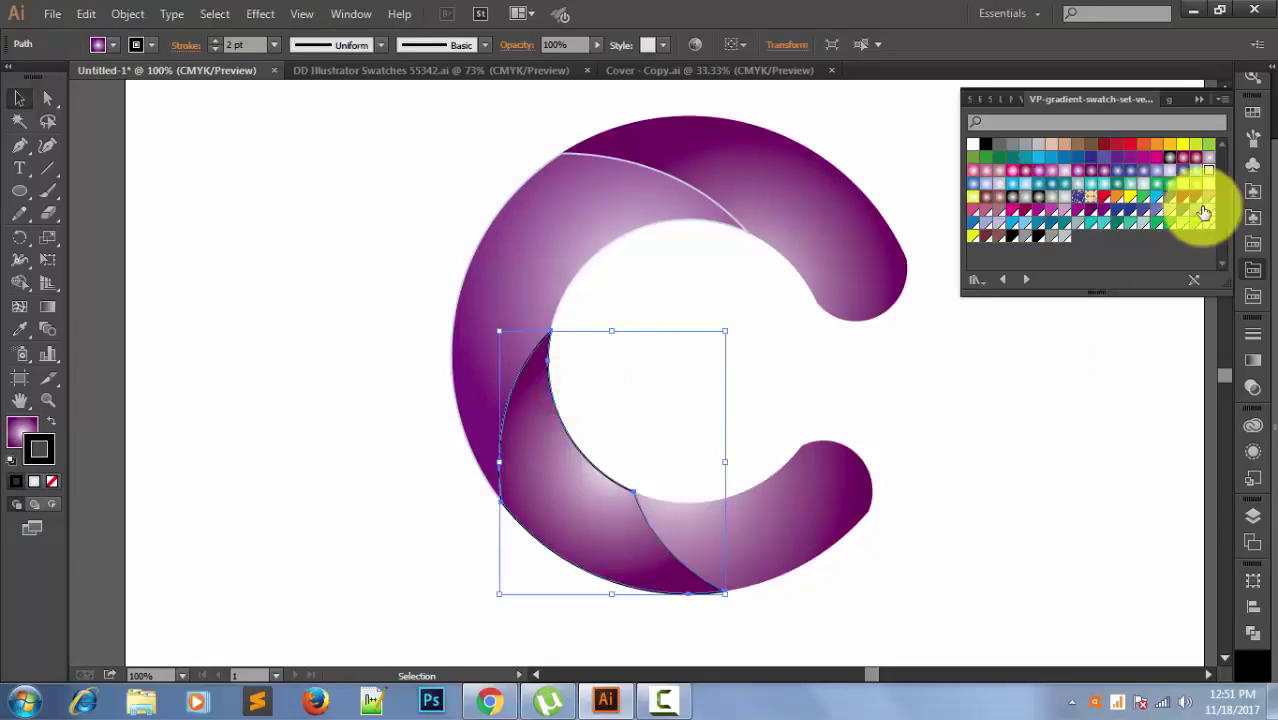
click(1211, 174)
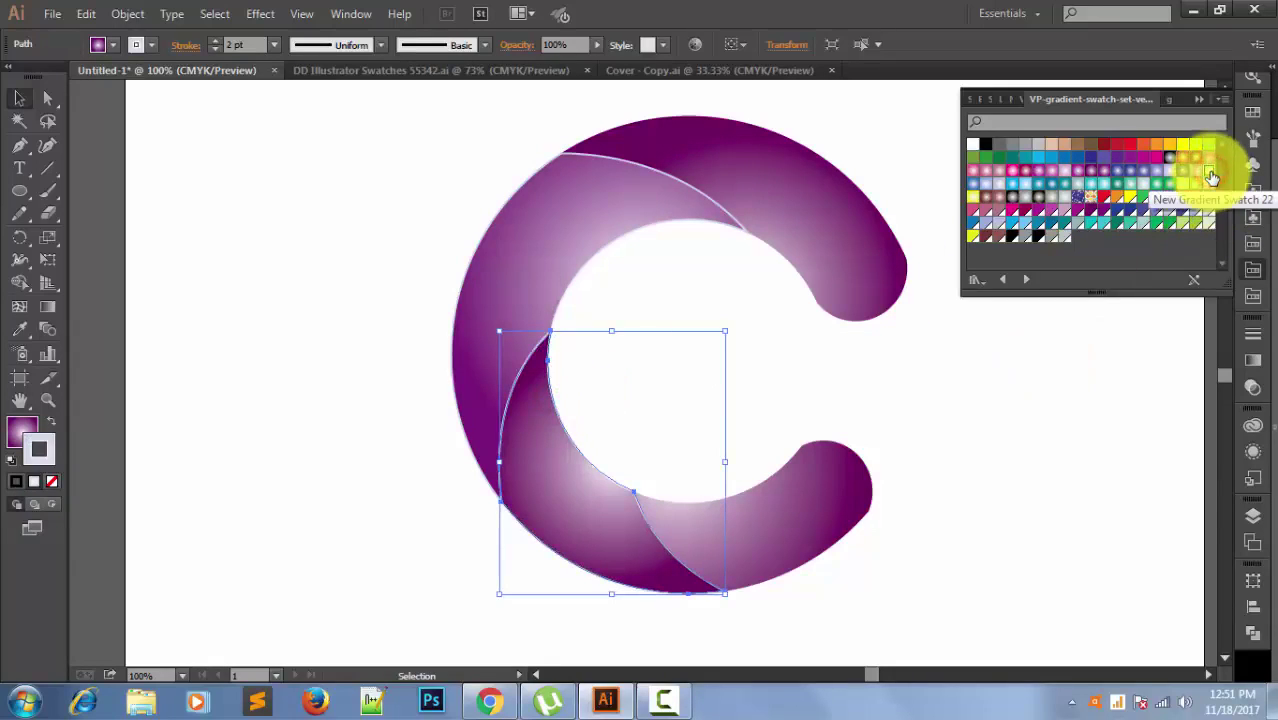
click(1016, 358)
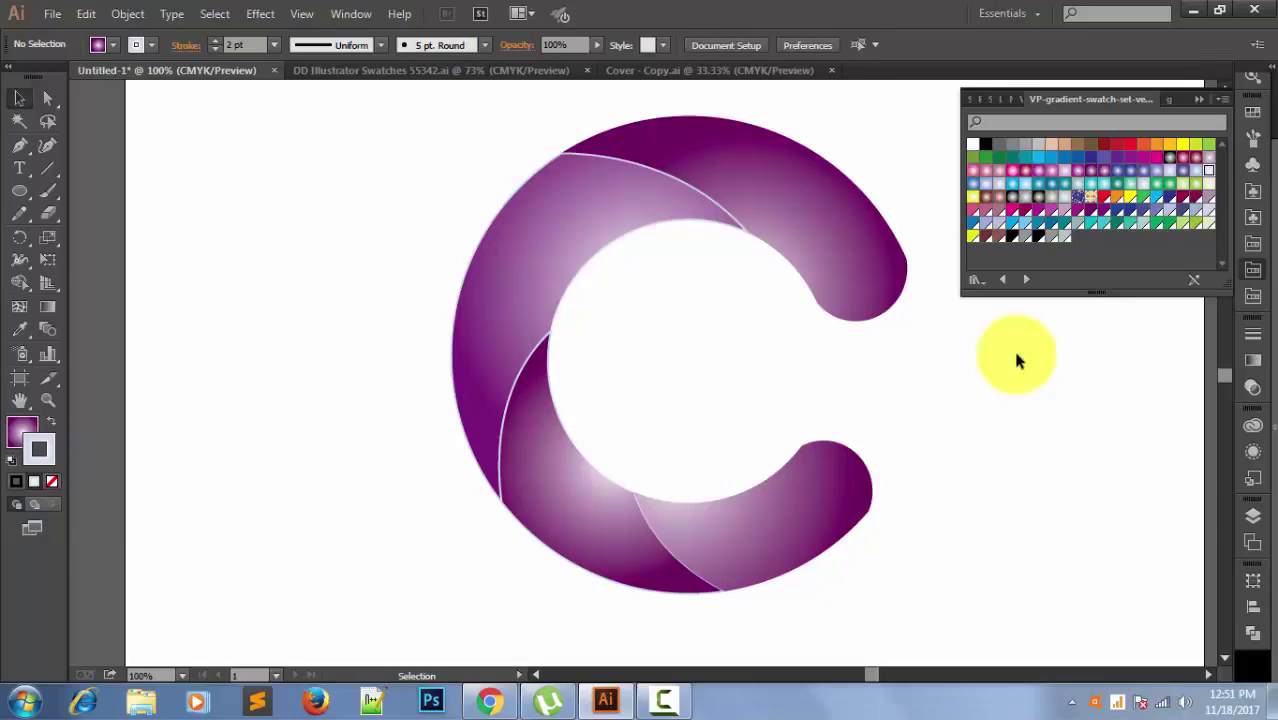
scroll(974, 360, up, 1)
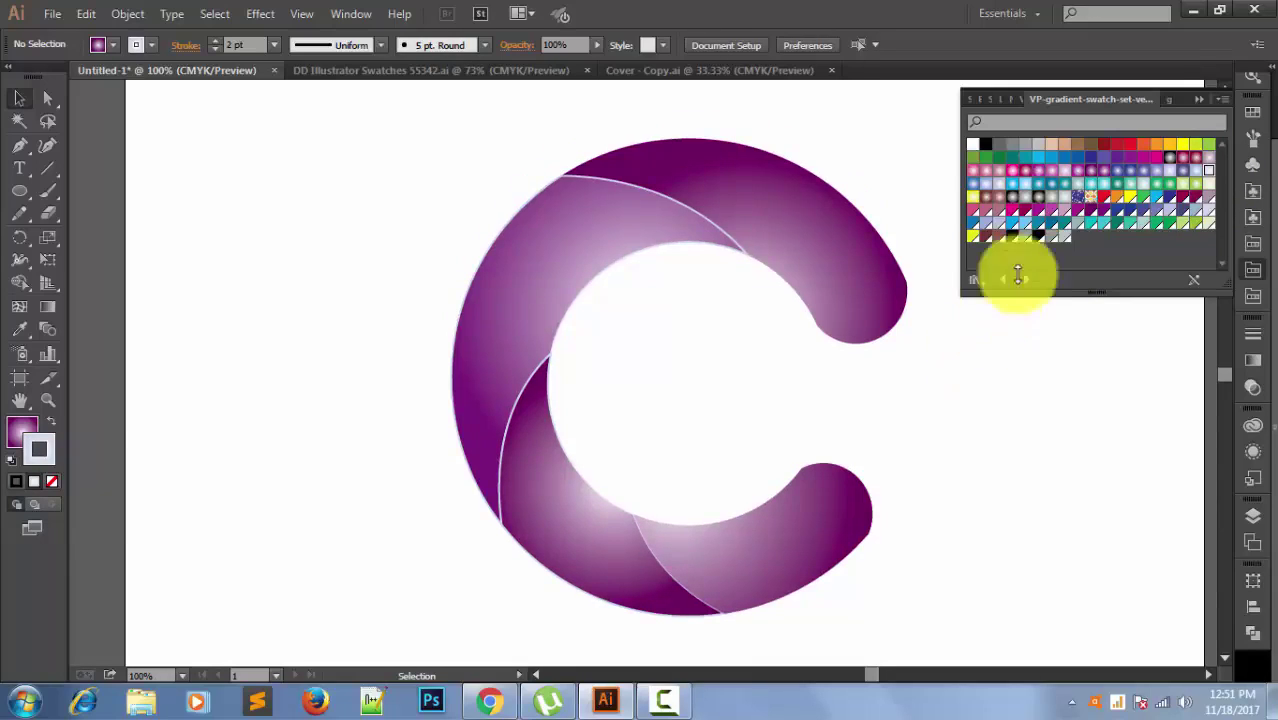
click(1221, 98)
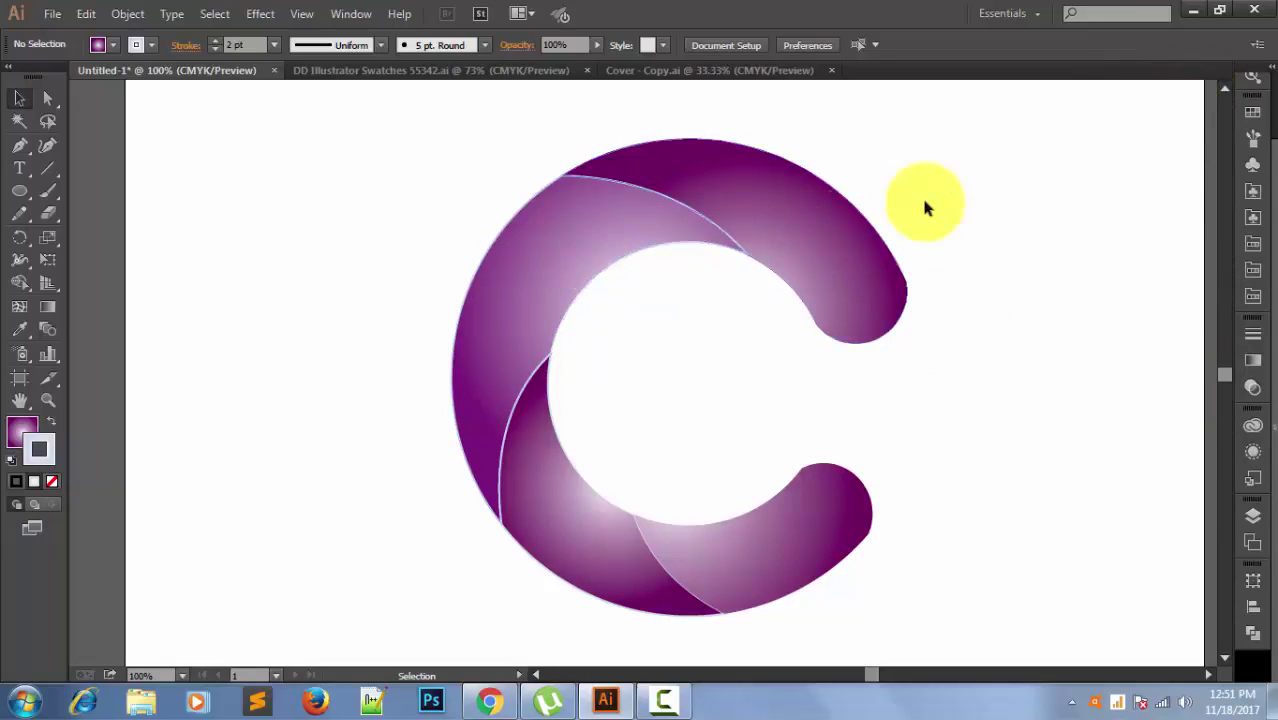
drag(345, 125, 981, 530)
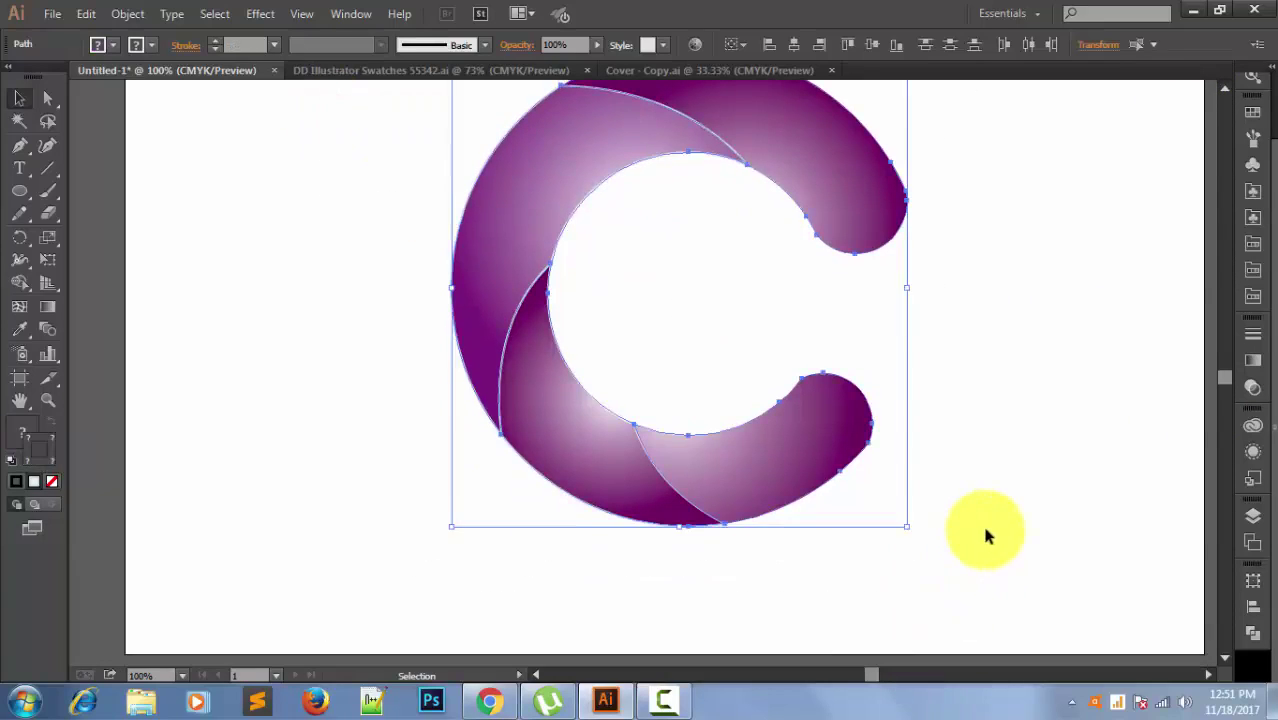
scroll(982, 521, up, 1)
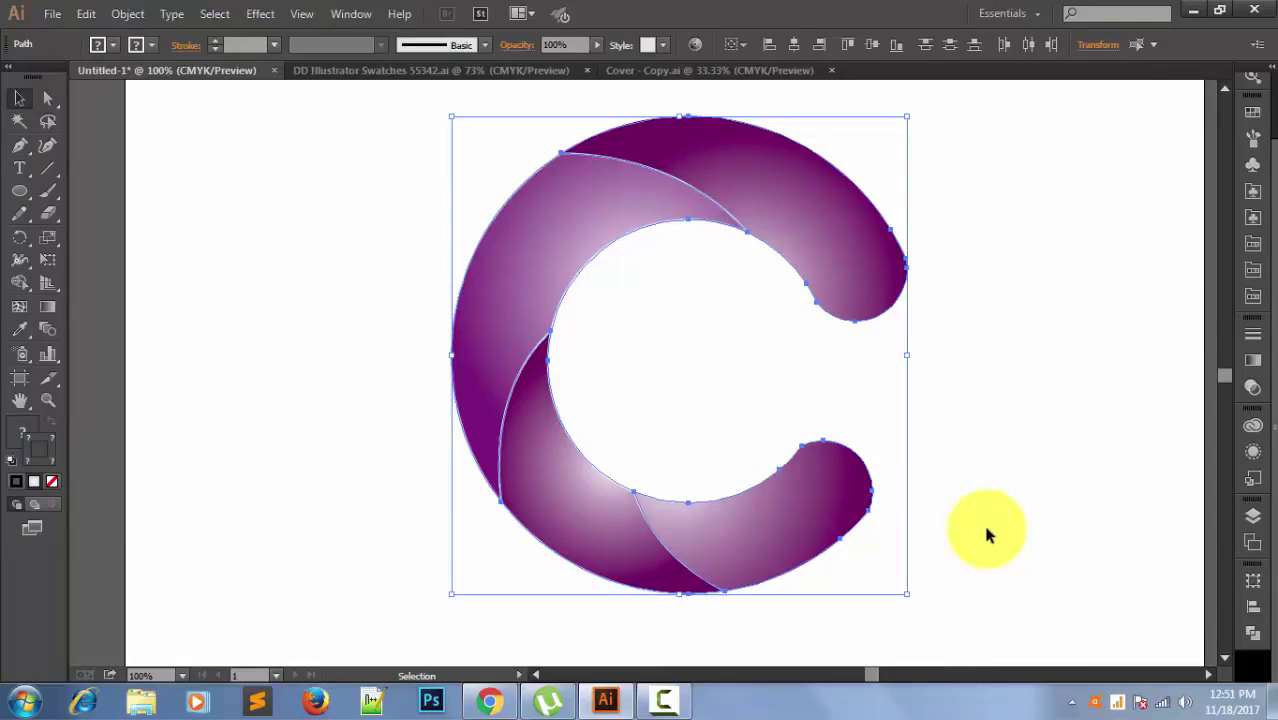
click(745, 262)
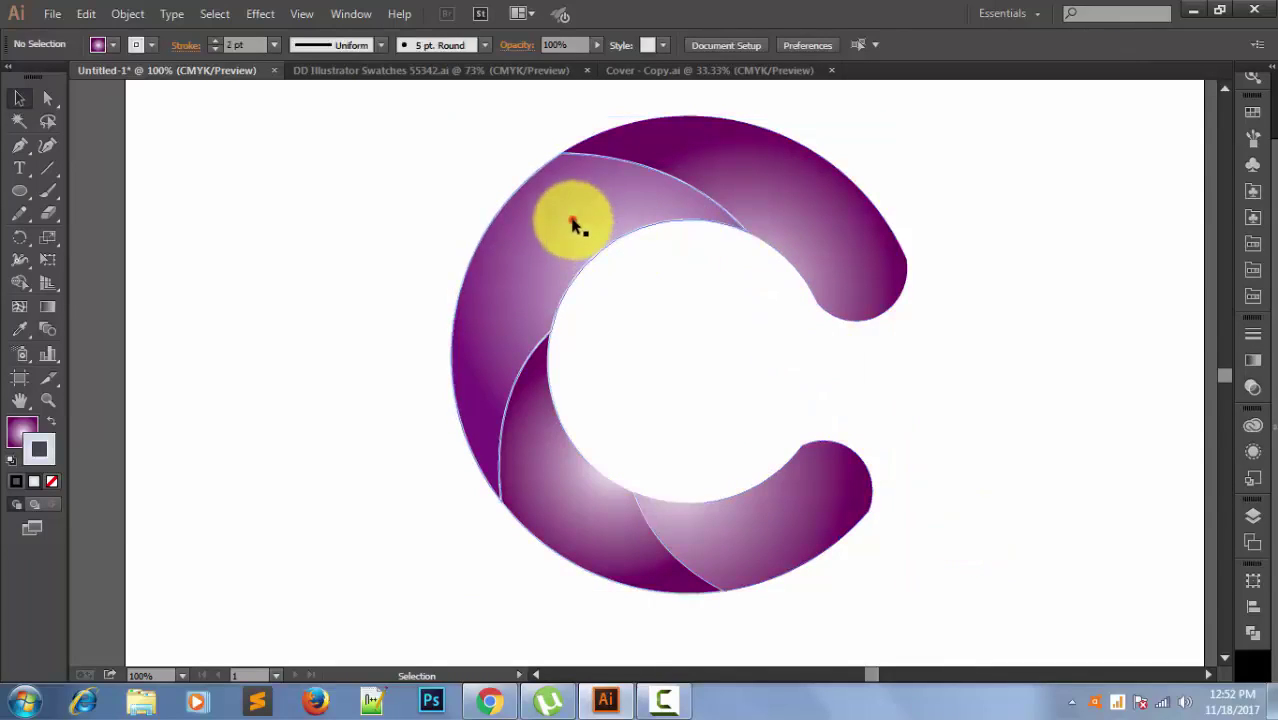
click(574, 221)
click(1258, 362)
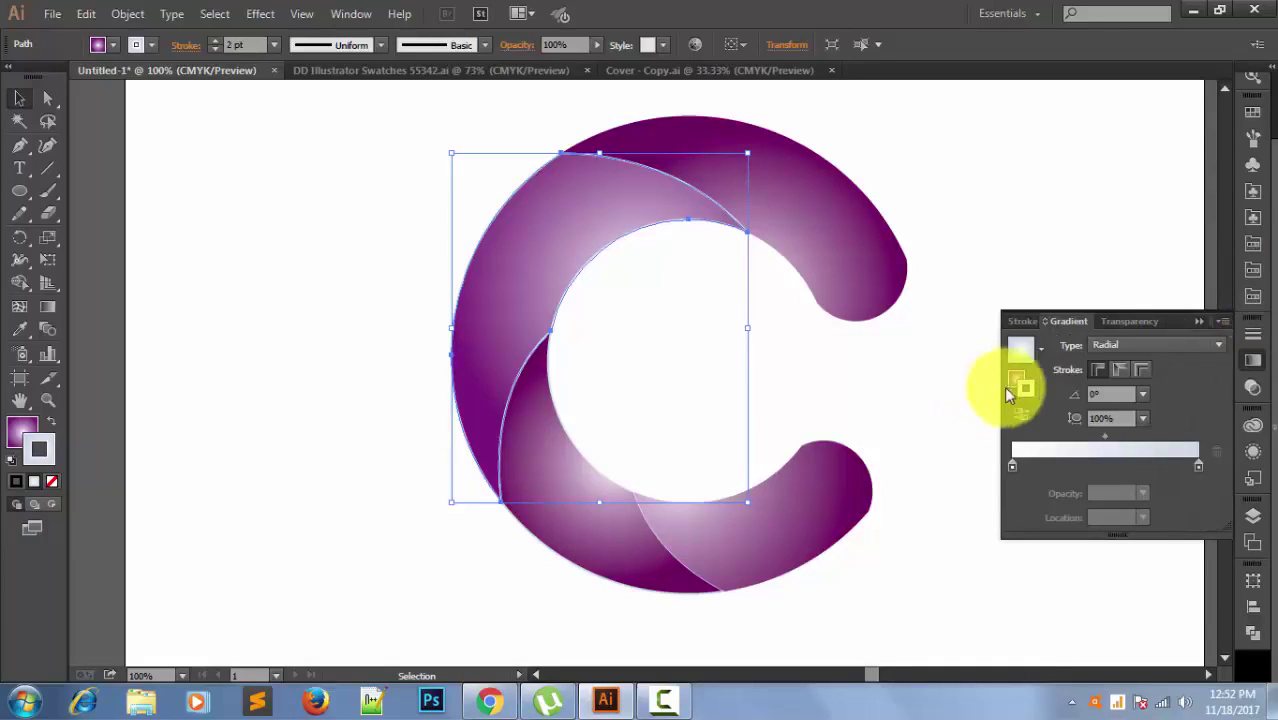
click(1013, 386)
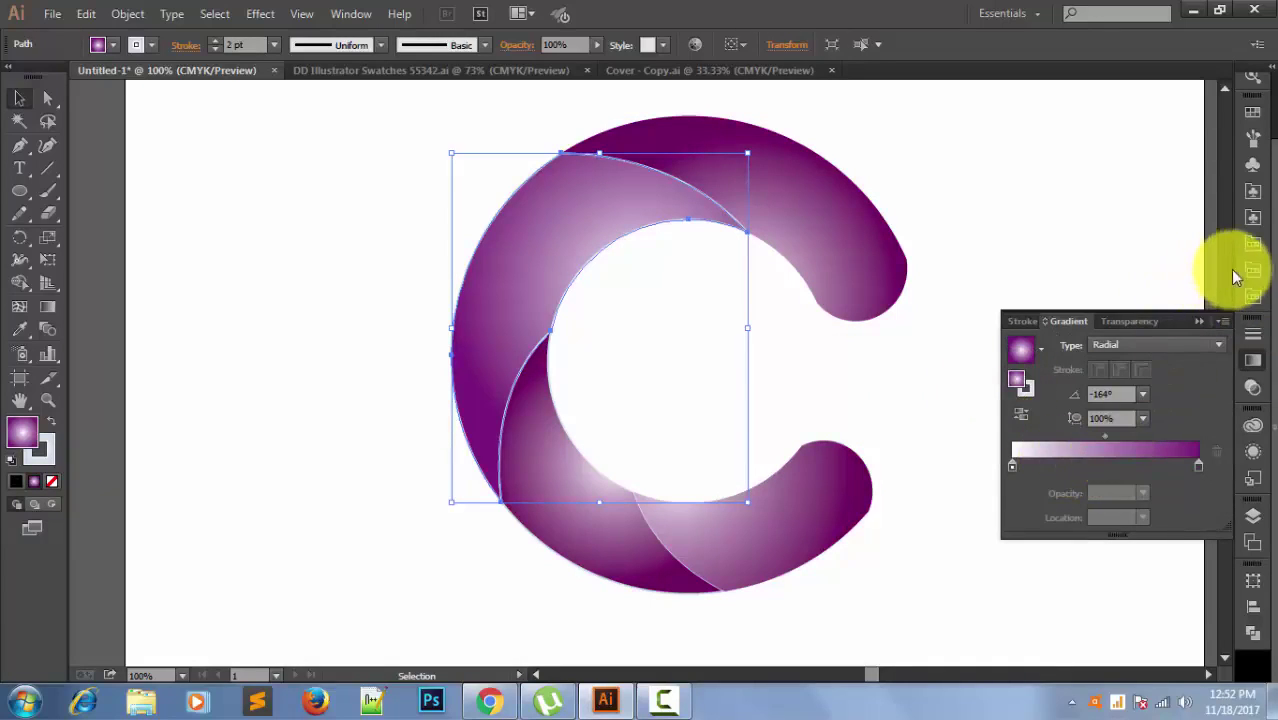
click(413, 318)
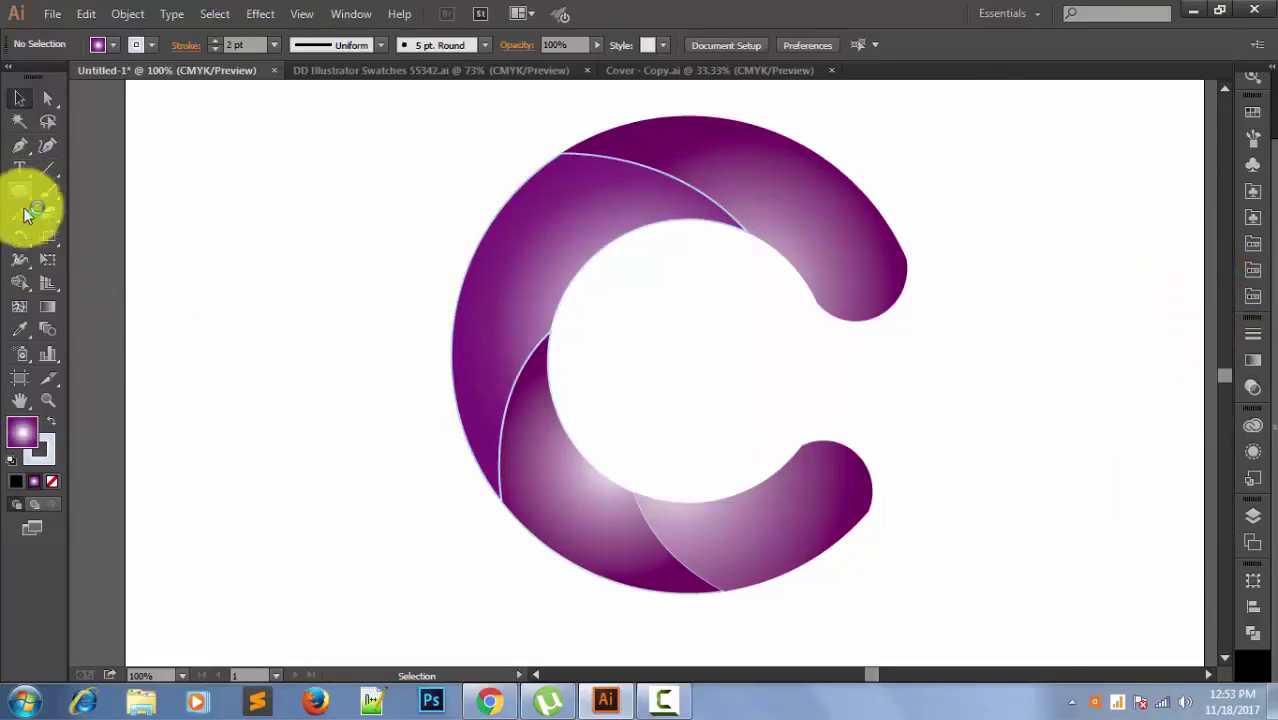
Draw a closed leaf-shaped Pen path arcing from the C's left edge to its top.
click(19, 145)
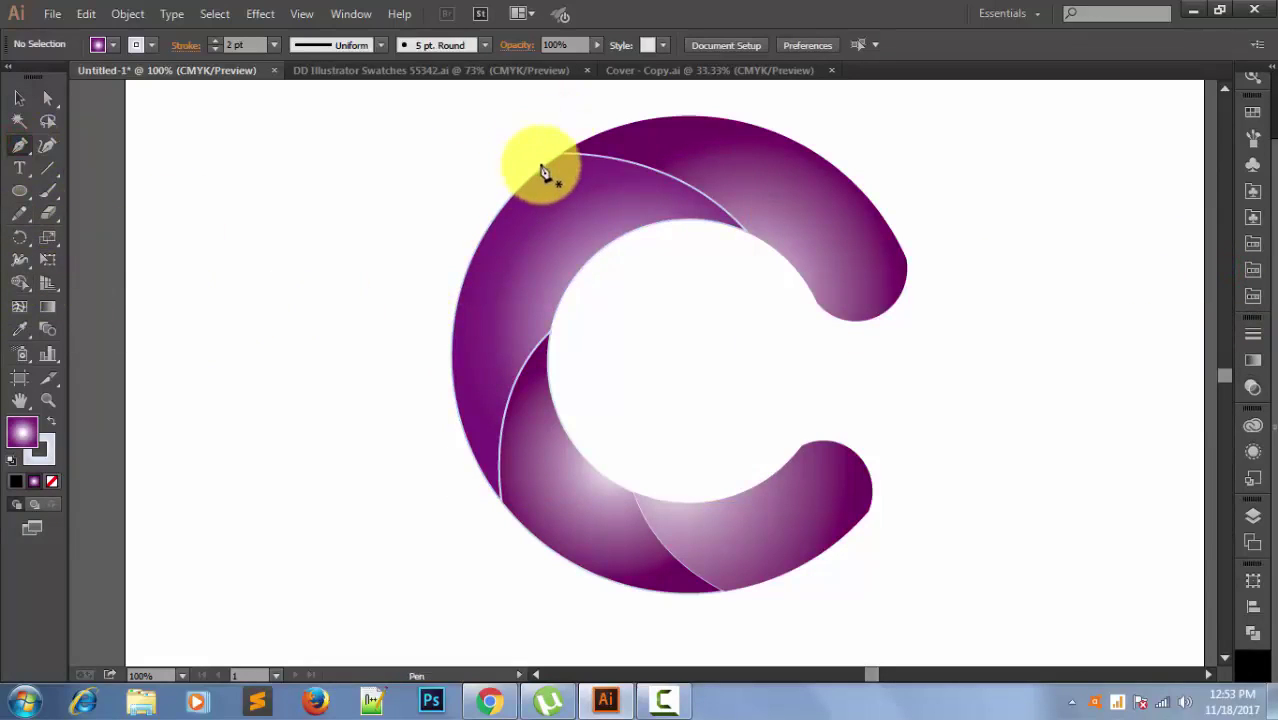
click(627, 163)
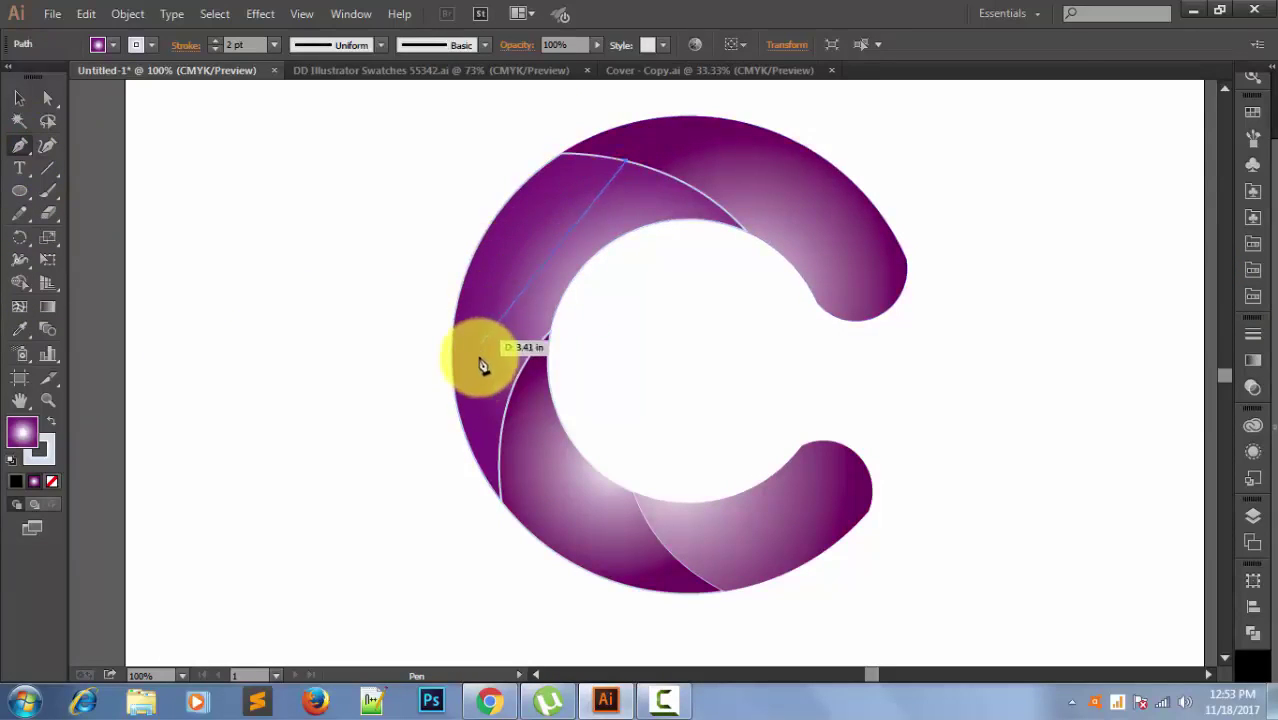
drag(441, 396, 413, 523)
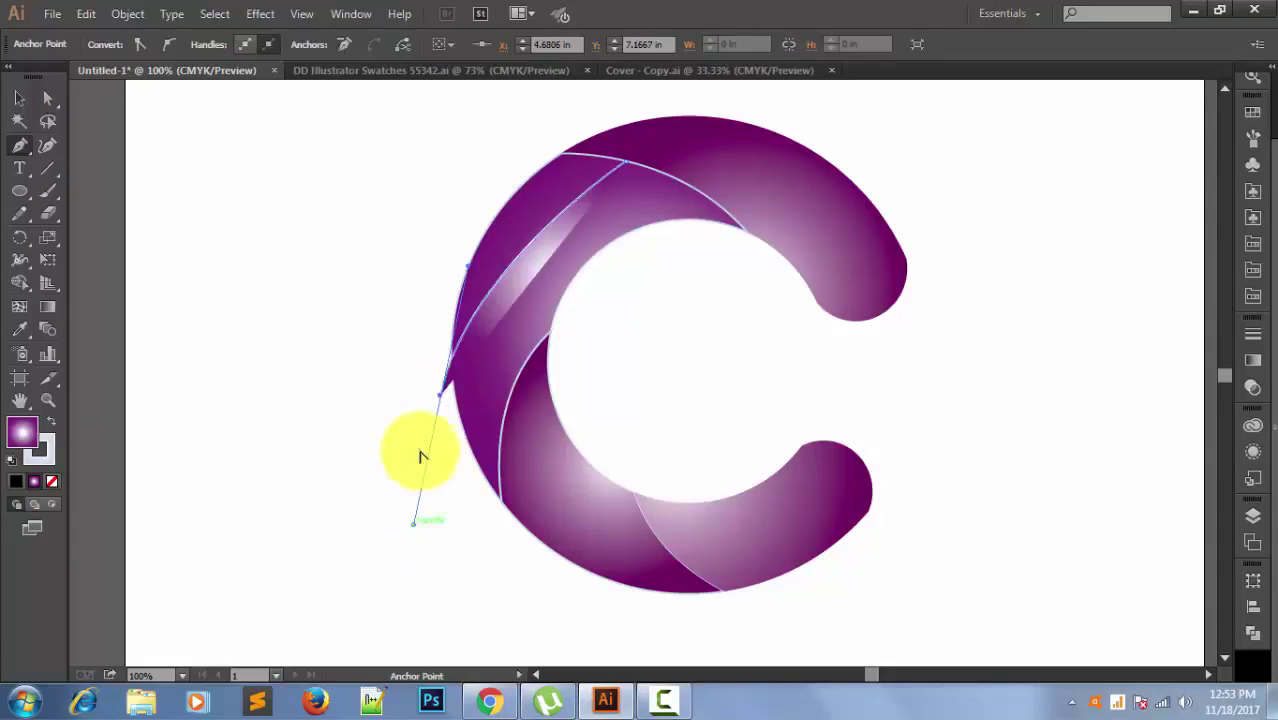
click(440, 396)
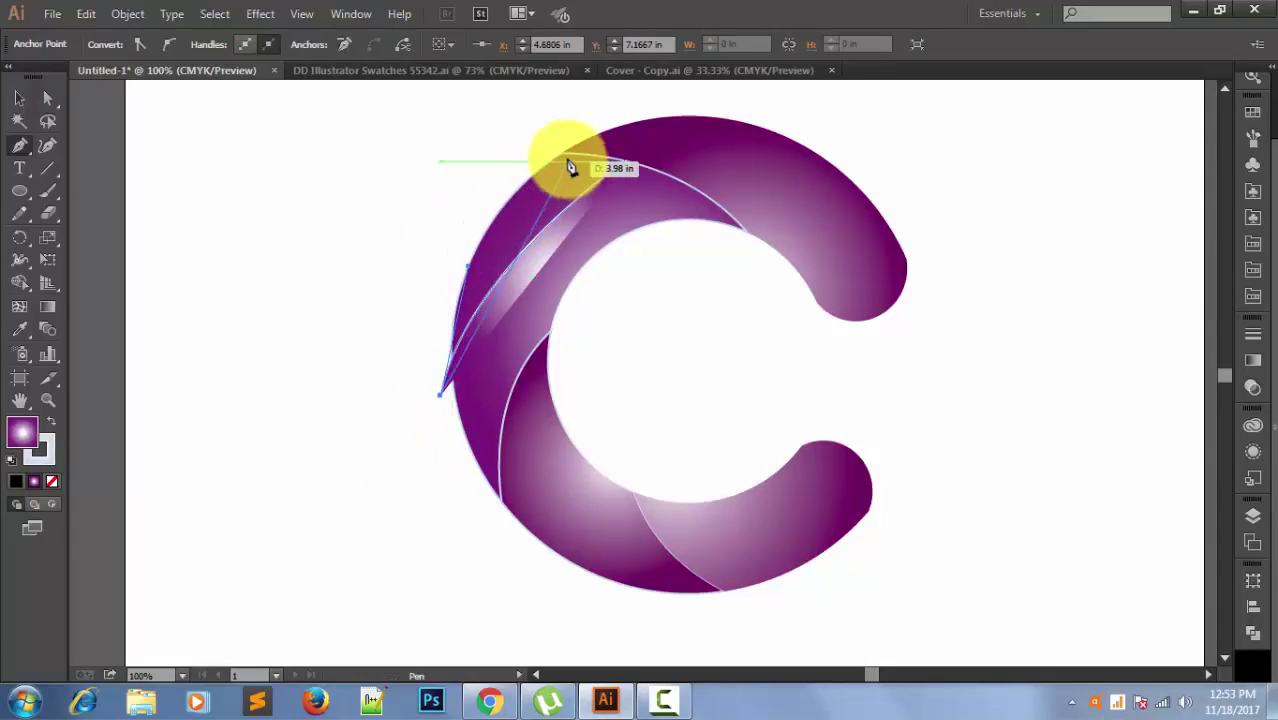
drag(562, 156, 675, 133)
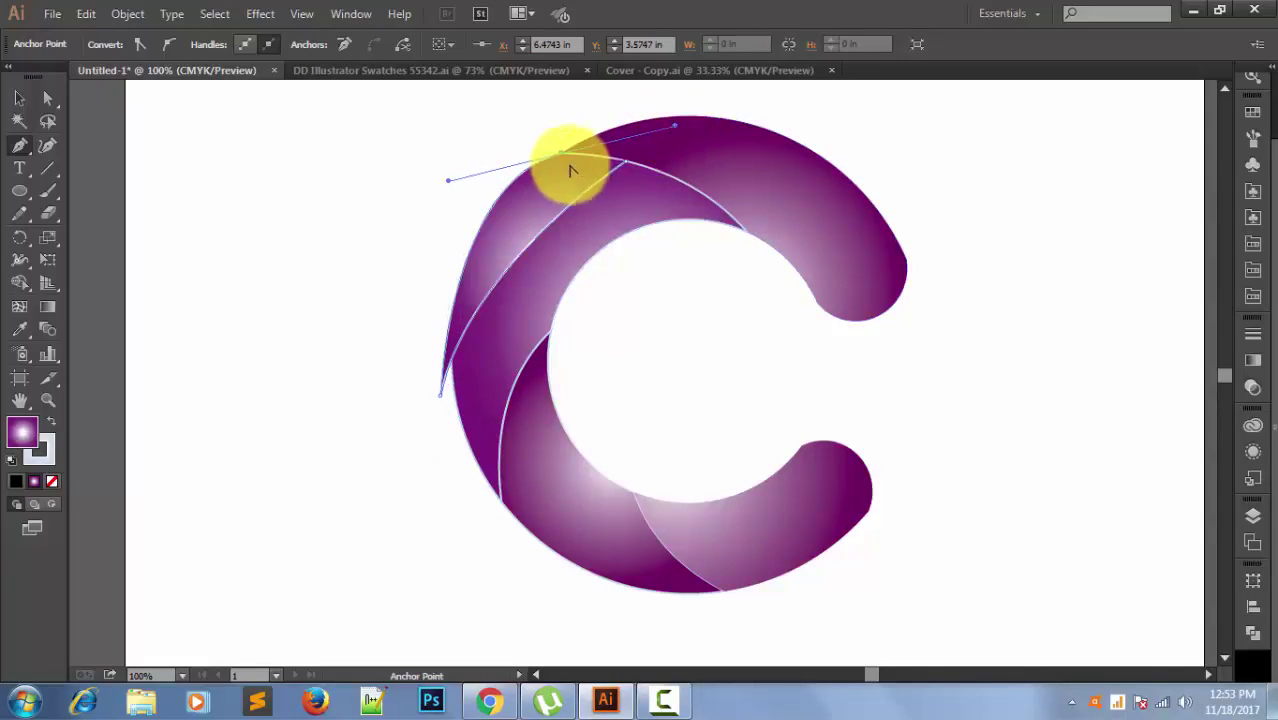
click(623, 159)
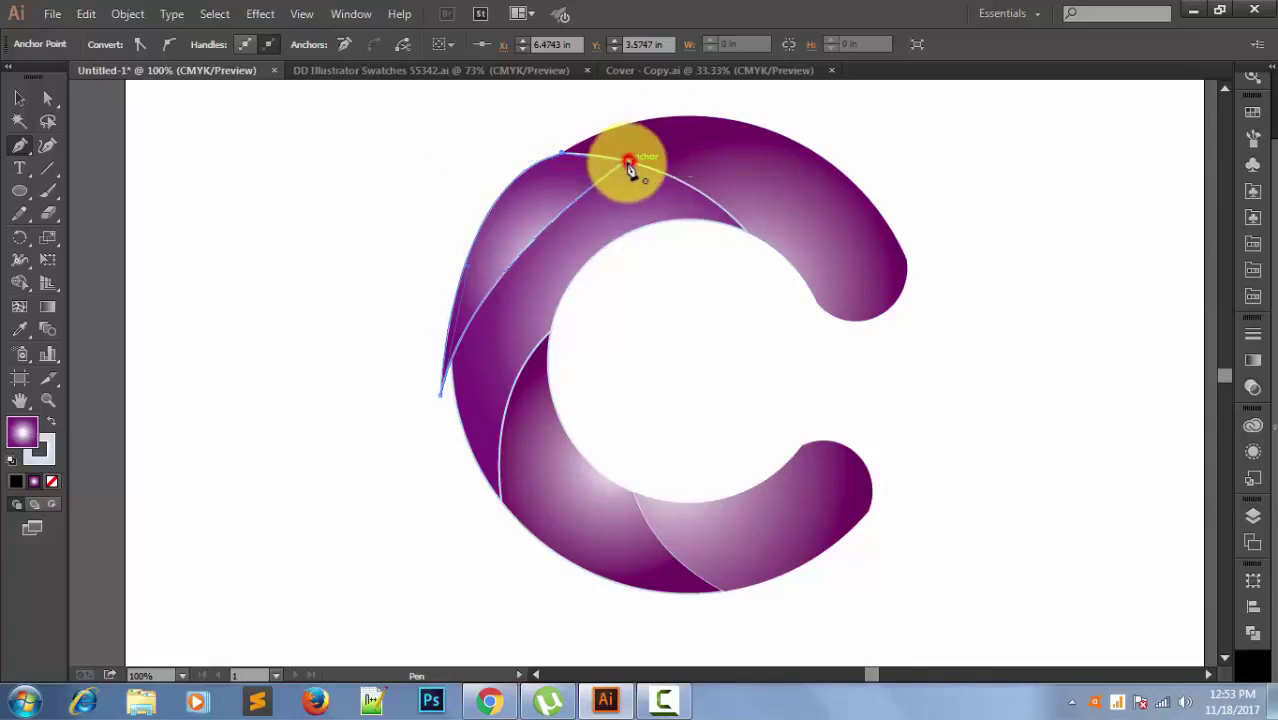
click(18, 98)
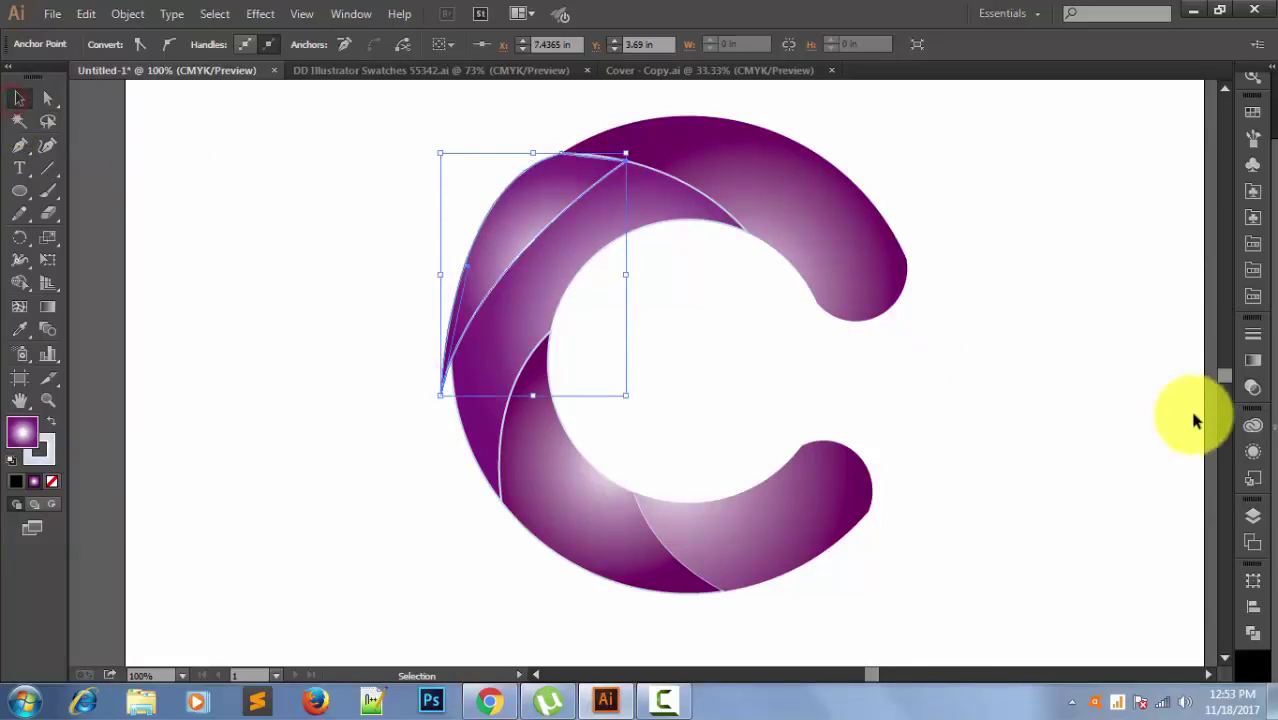
Fill the new highlight sliver with the white-to-black gradient swatch.
click(1253, 362)
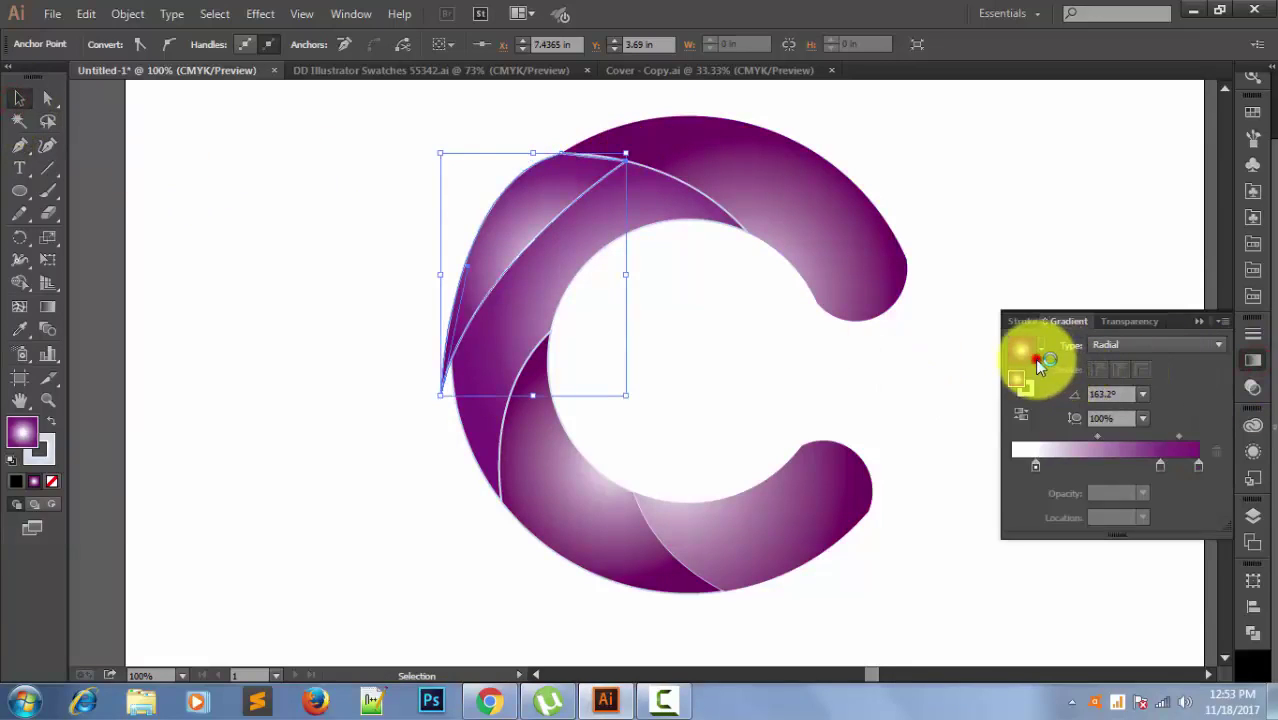
click(1038, 347)
click(955, 443)
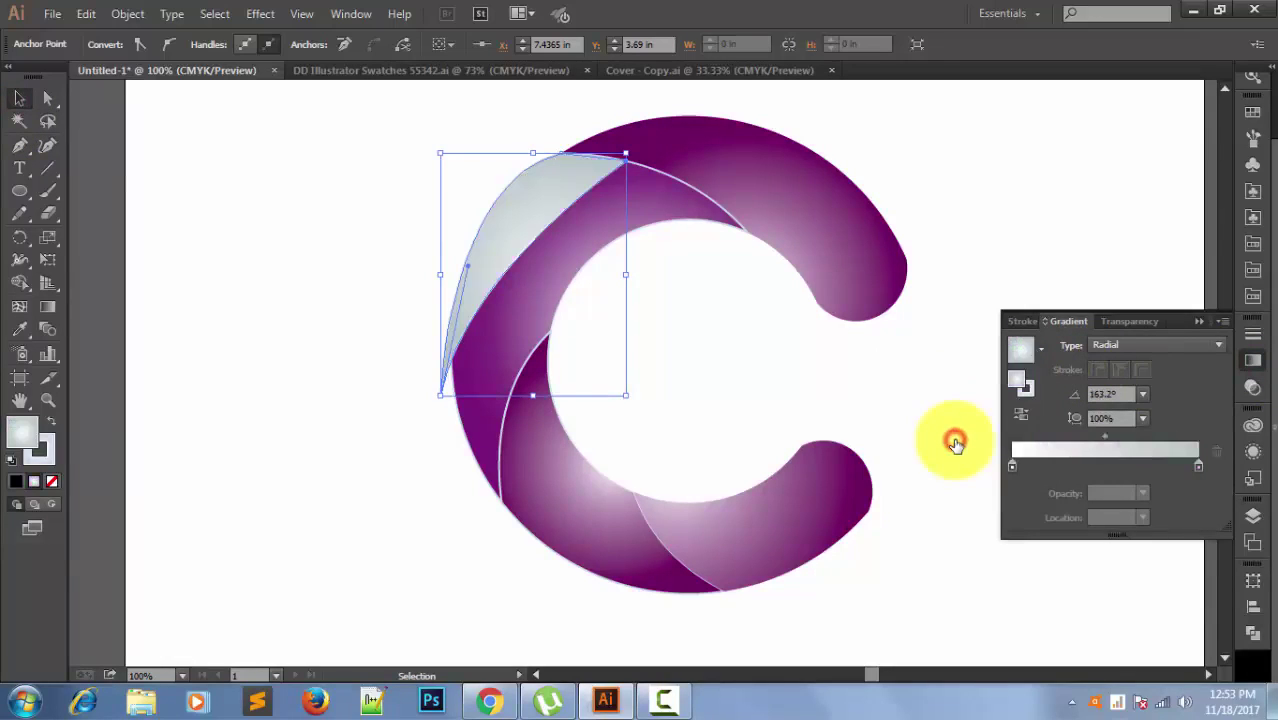
click(1040, 348)
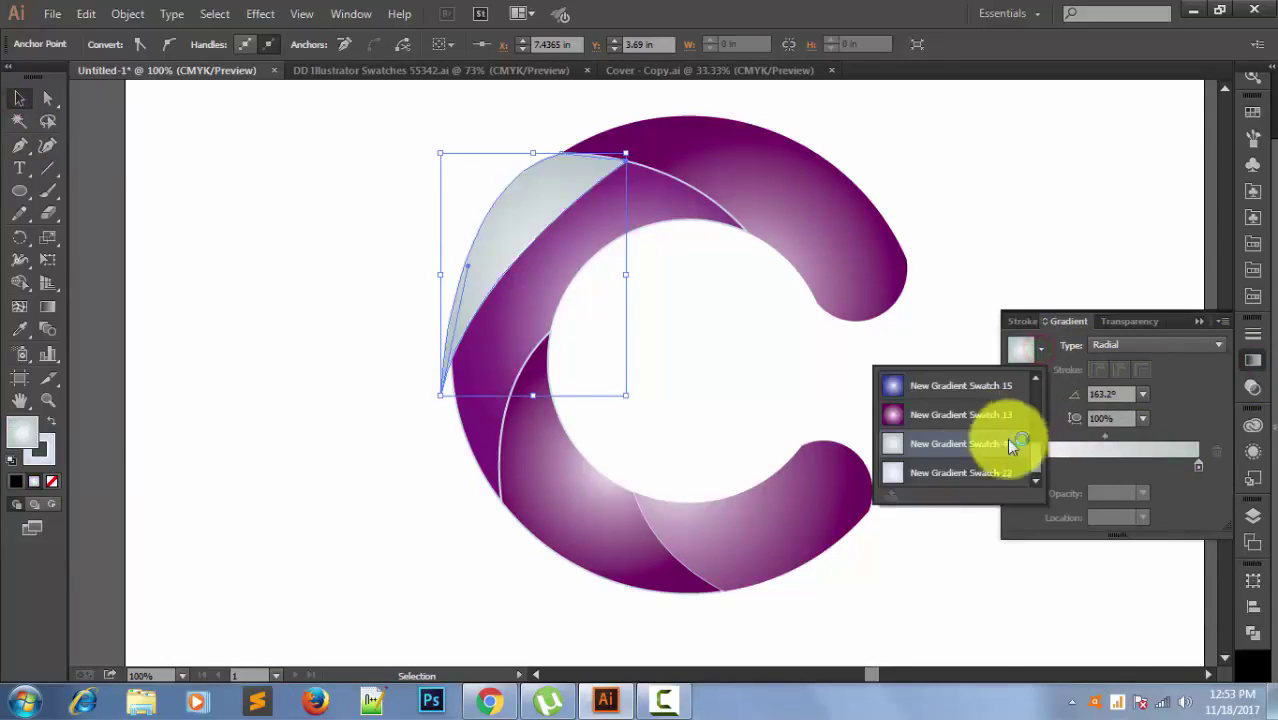
click(1035, 466)
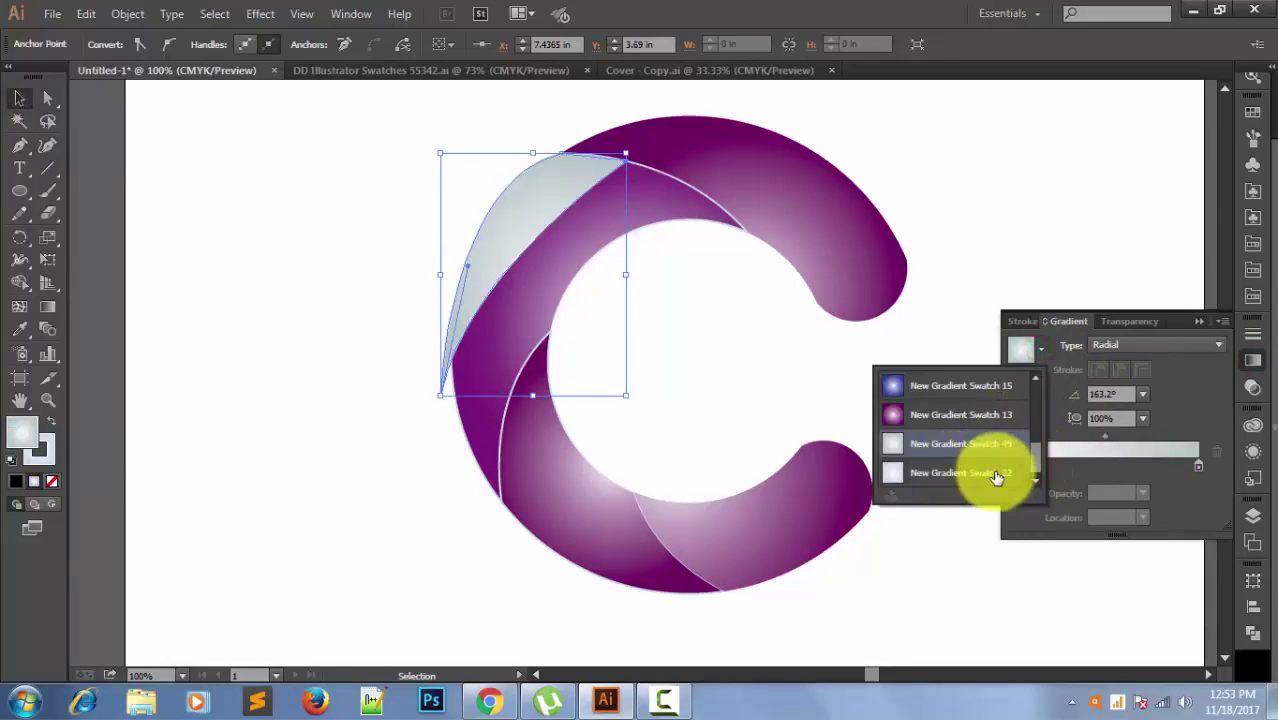
click(1189, 409)
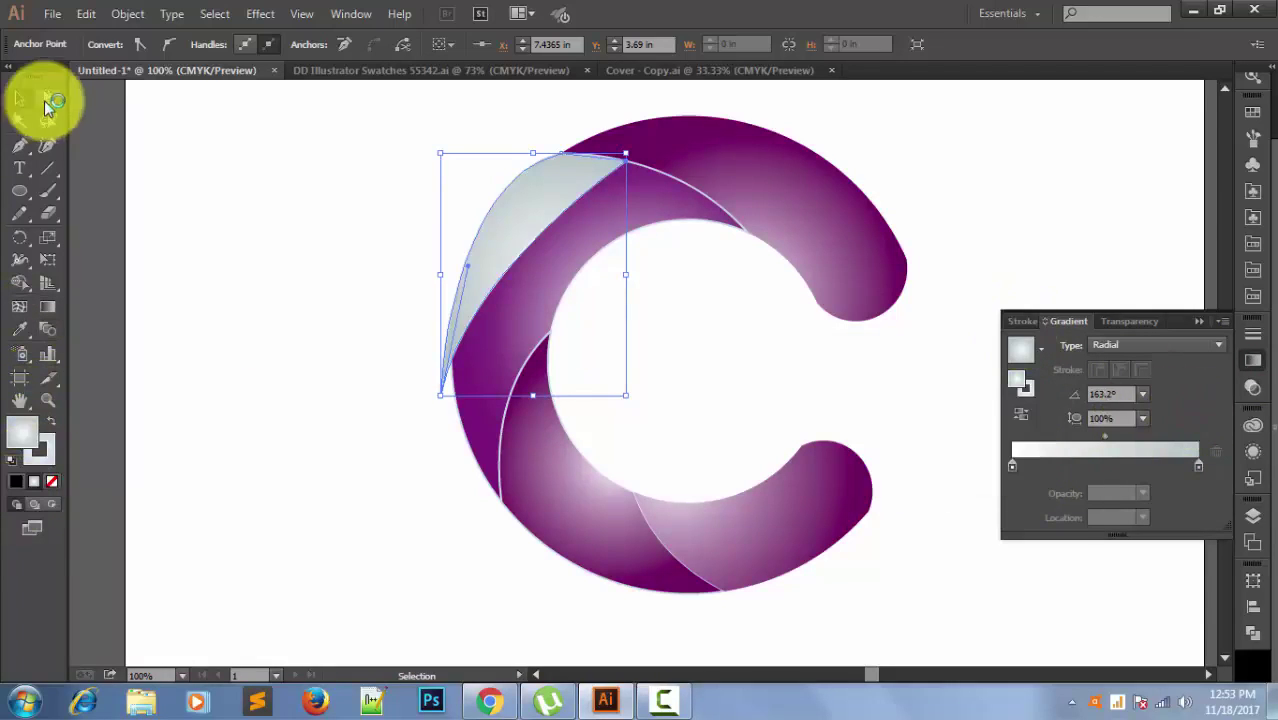
click(1256, 120)
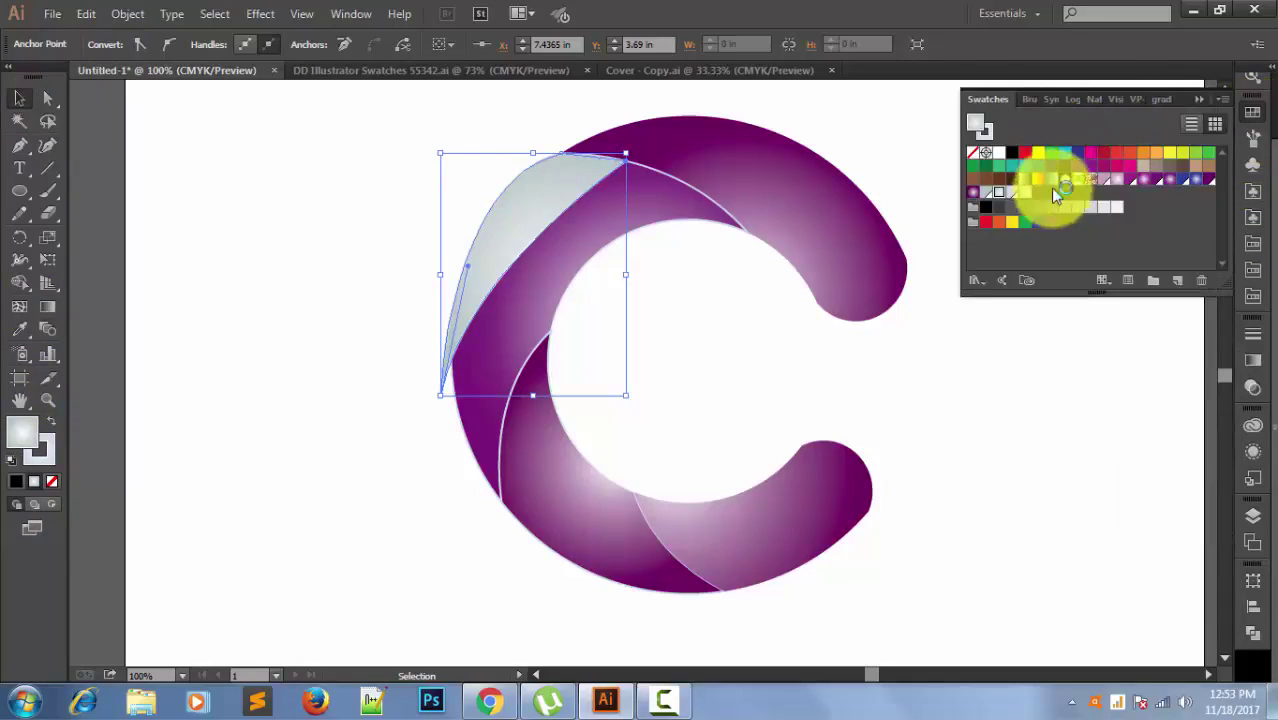
click(1025, 179)
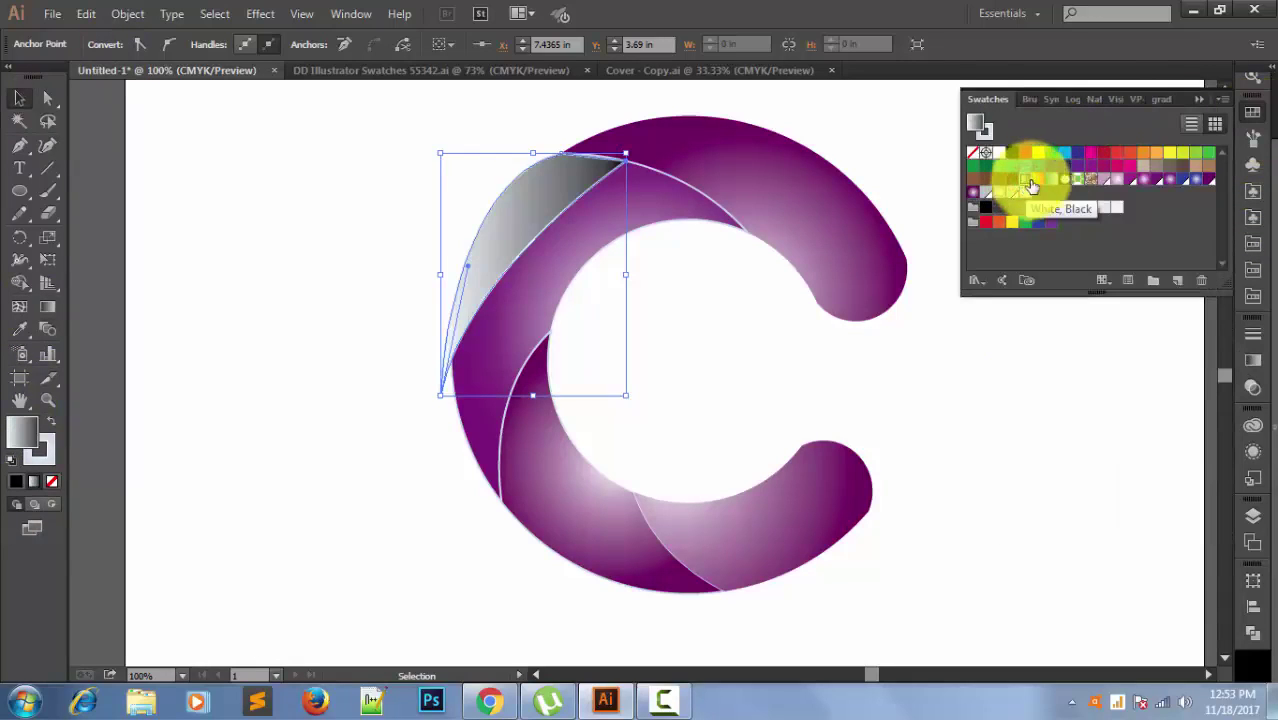
Make the gradient's right stop white at 0% opacity so the sliver fades out.
click(1254, 362)
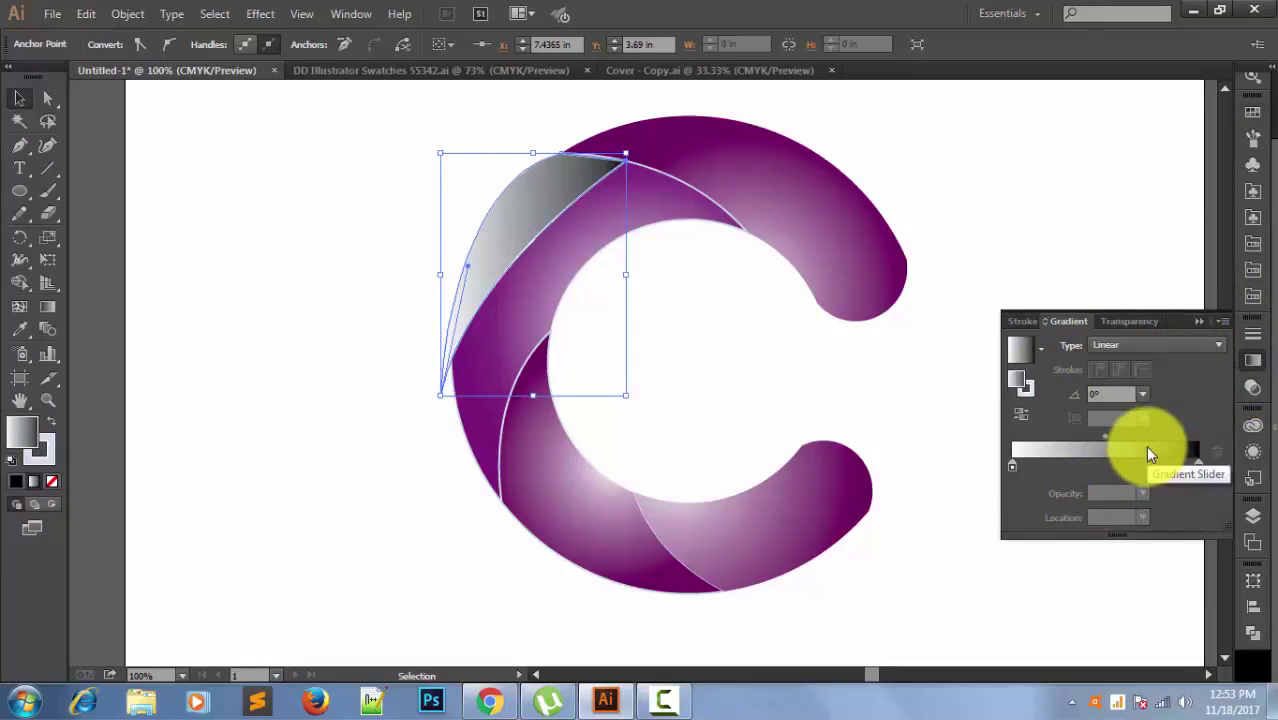
click(1198, 465)
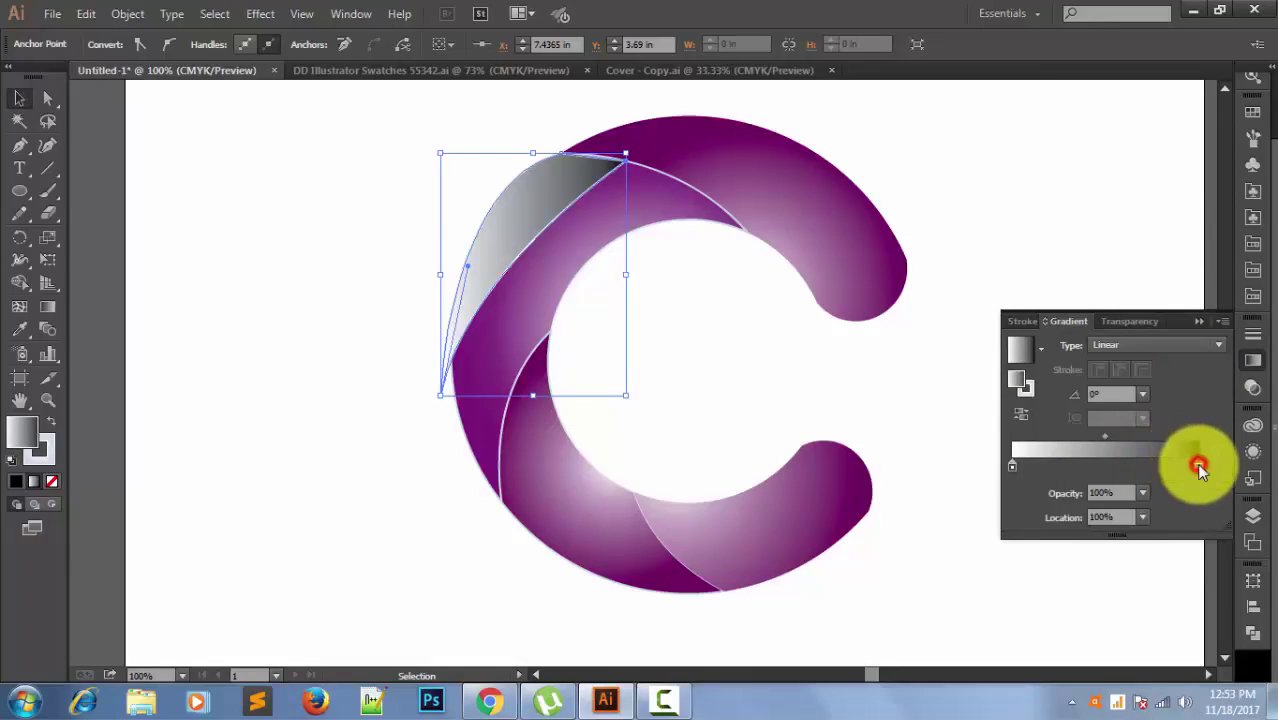
click(1199, 467)
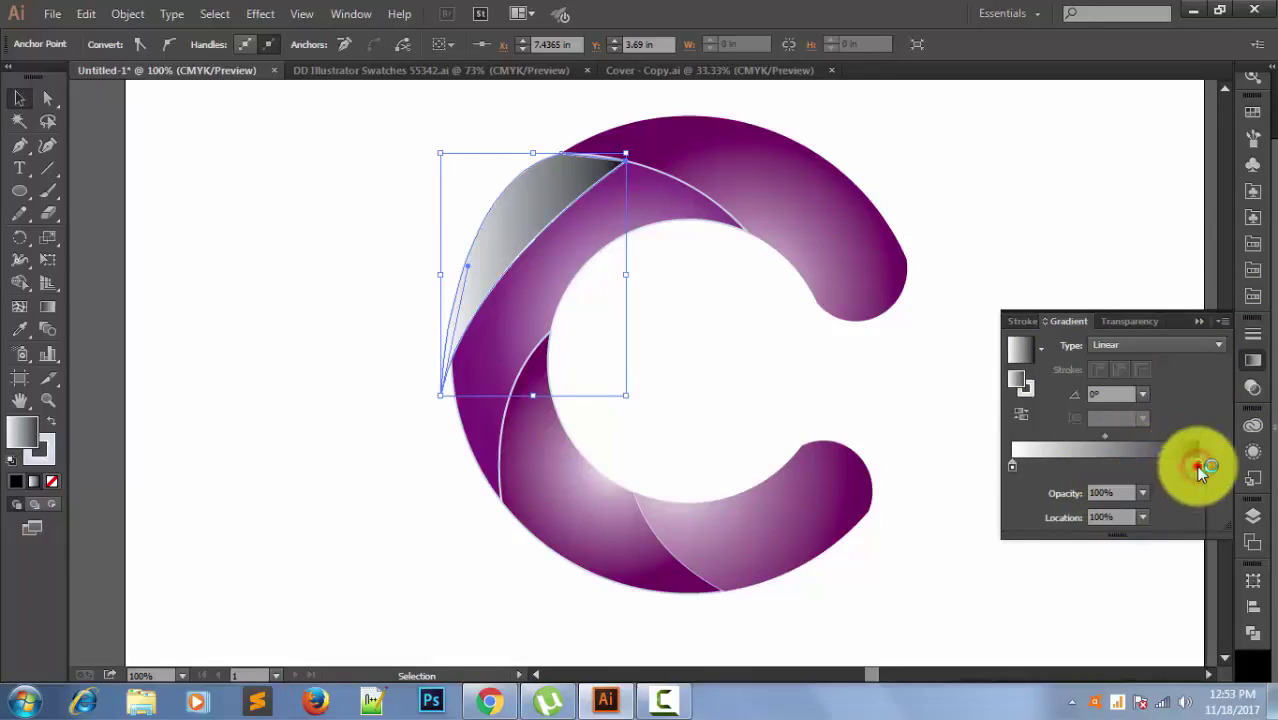
double_click(1199, 467)
click(981, 524)
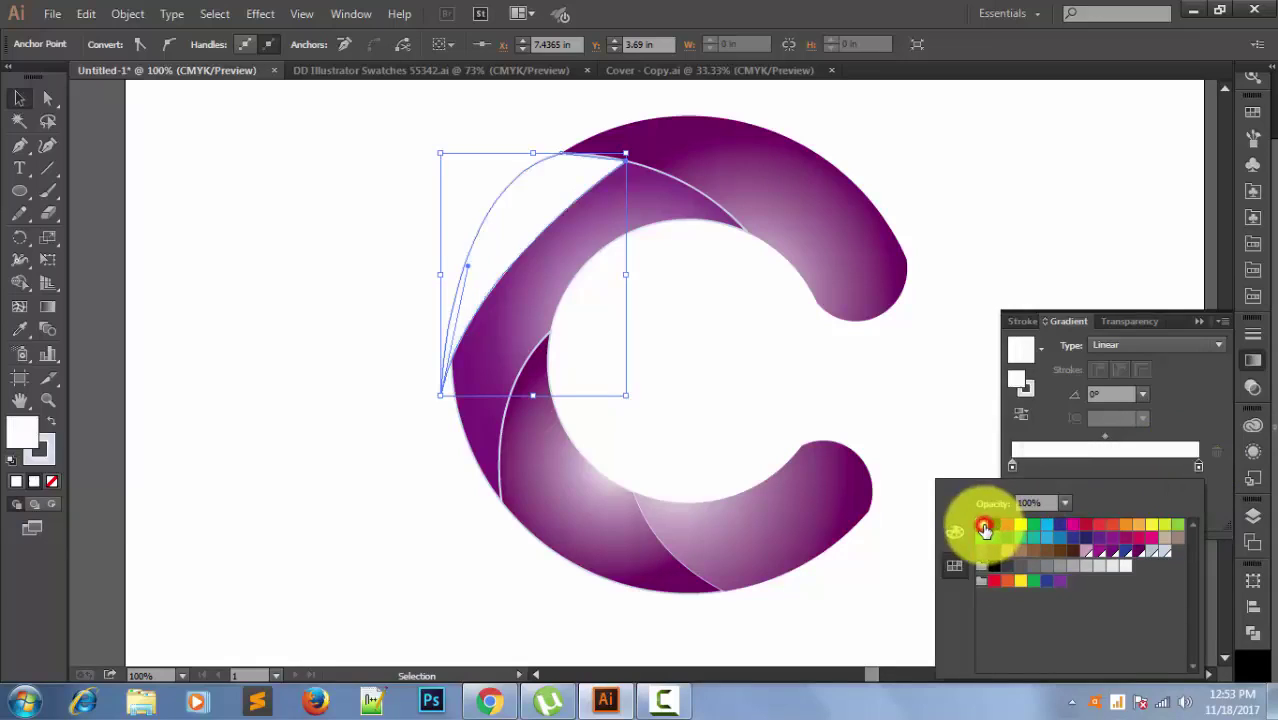
click(1064, 503)
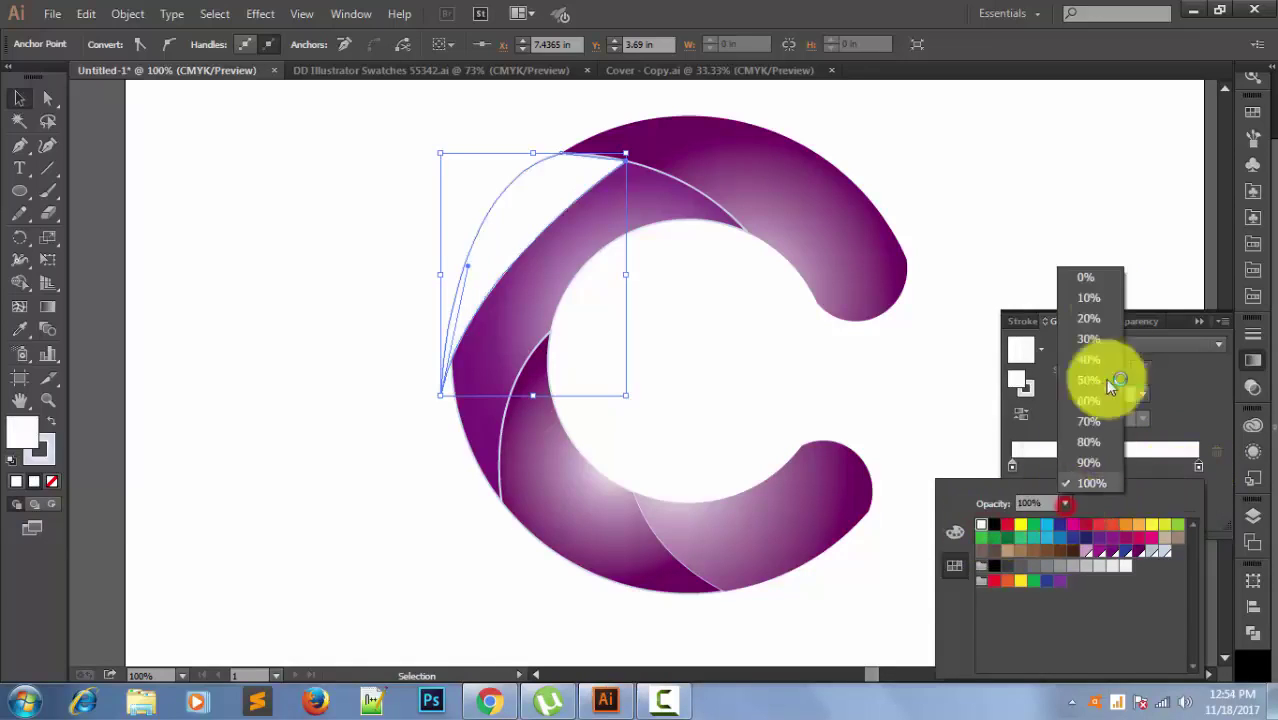
click(1108, 276)
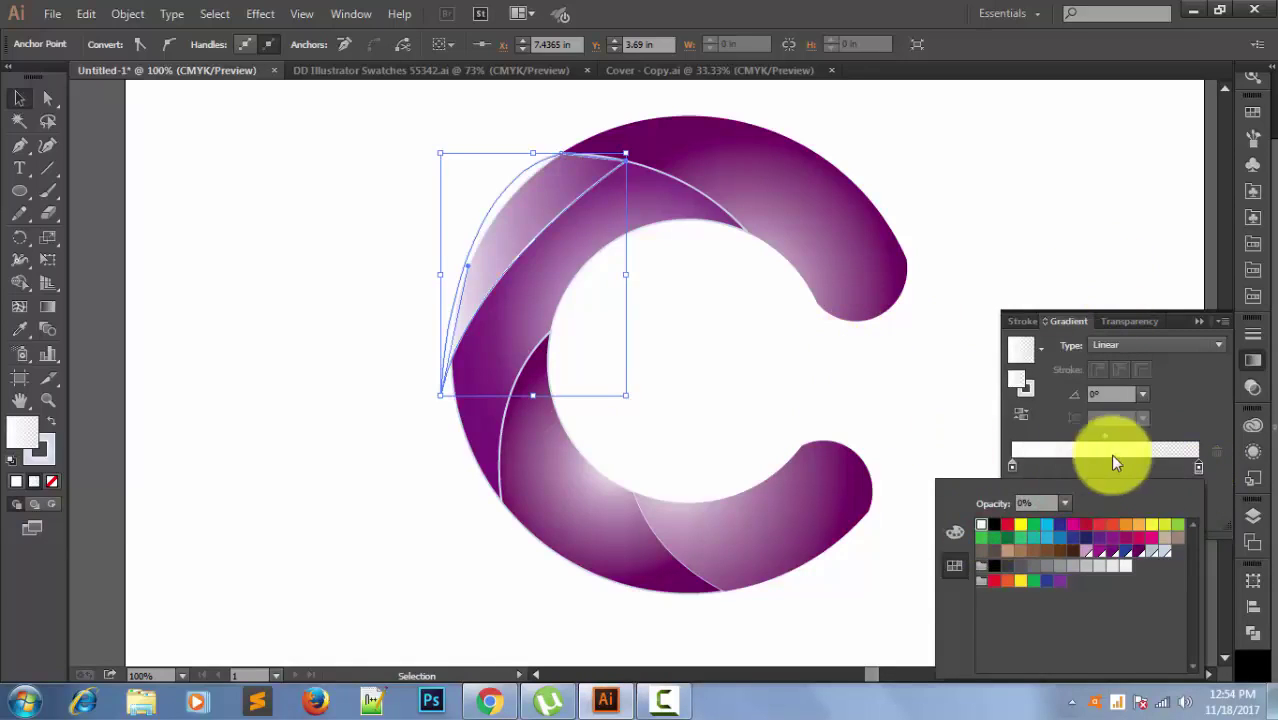
click(1189, 428)
Check the highlight path's anchor points, then deselect everything.
click(1198, 321)
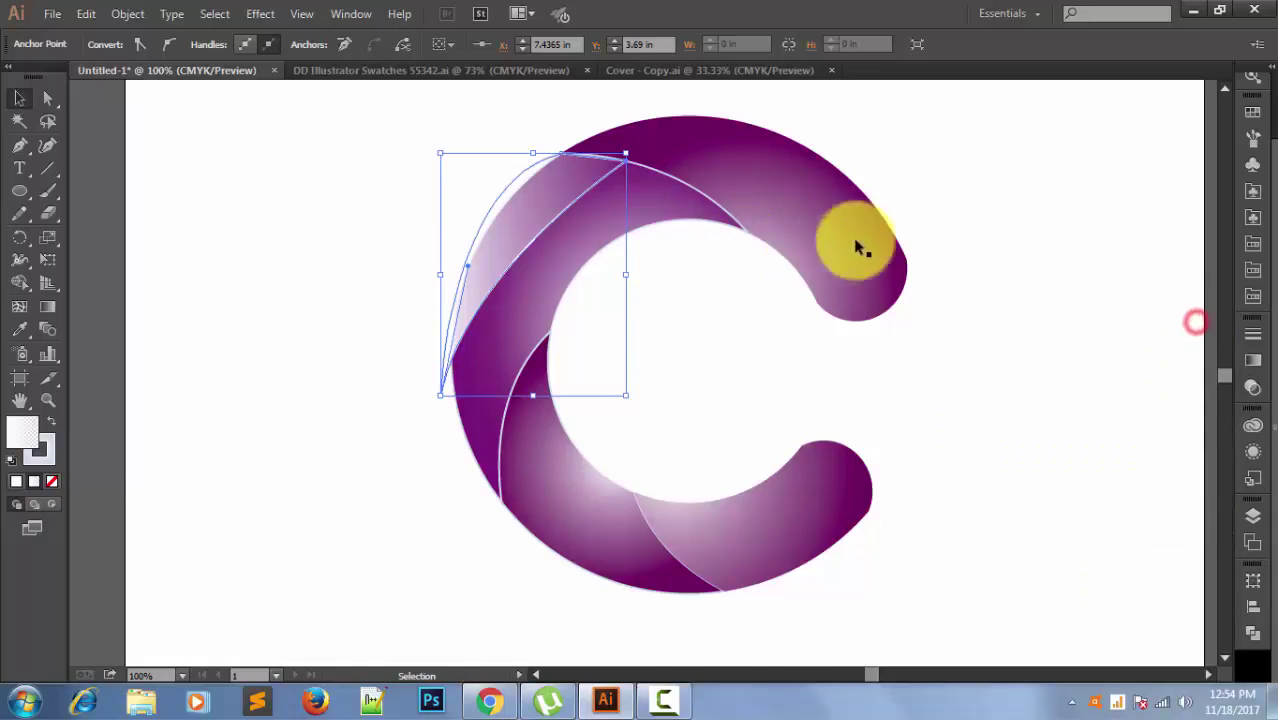
click(1003, 285)
key(a)
click(498, 197)
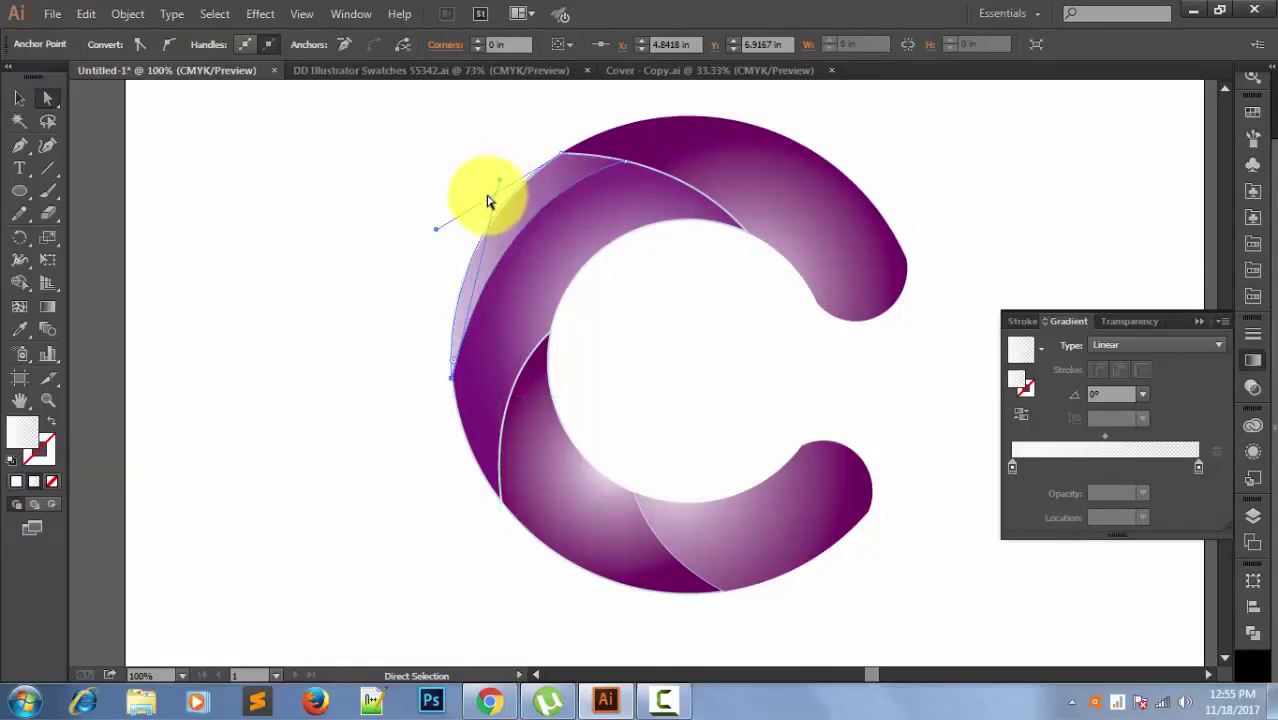
click(20, 97)
click(210, 210)
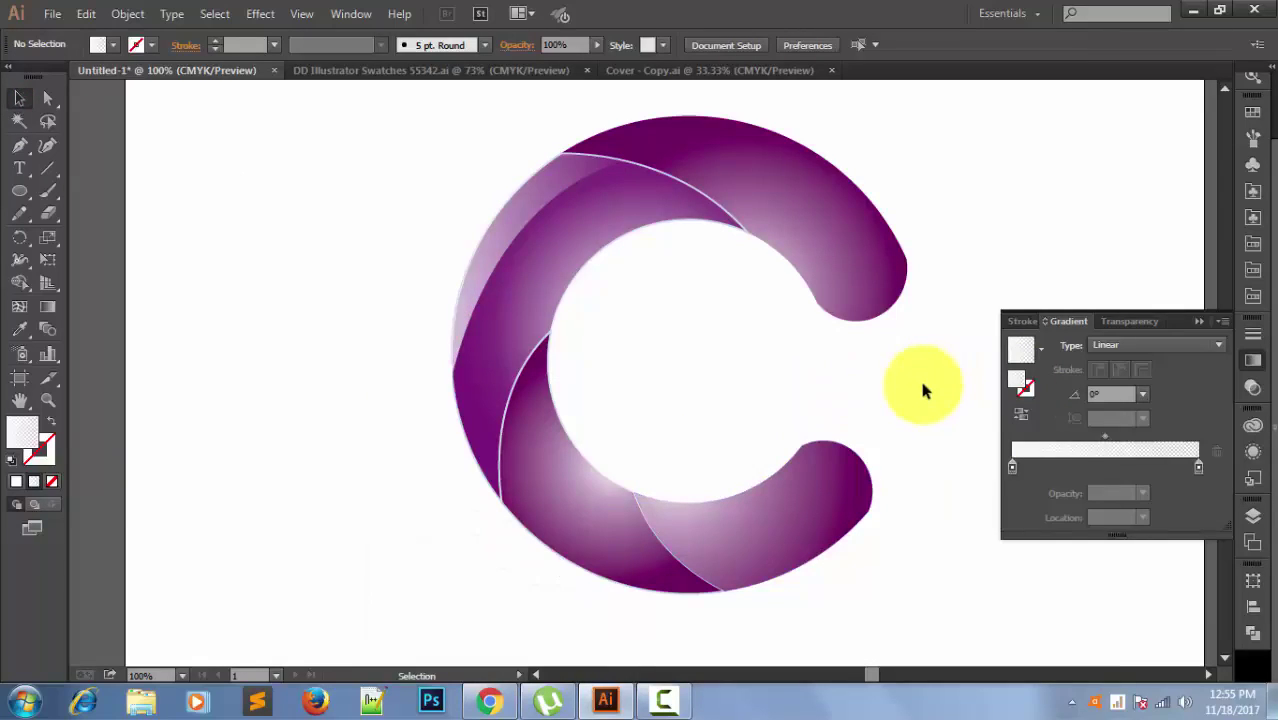
click(497, 265)
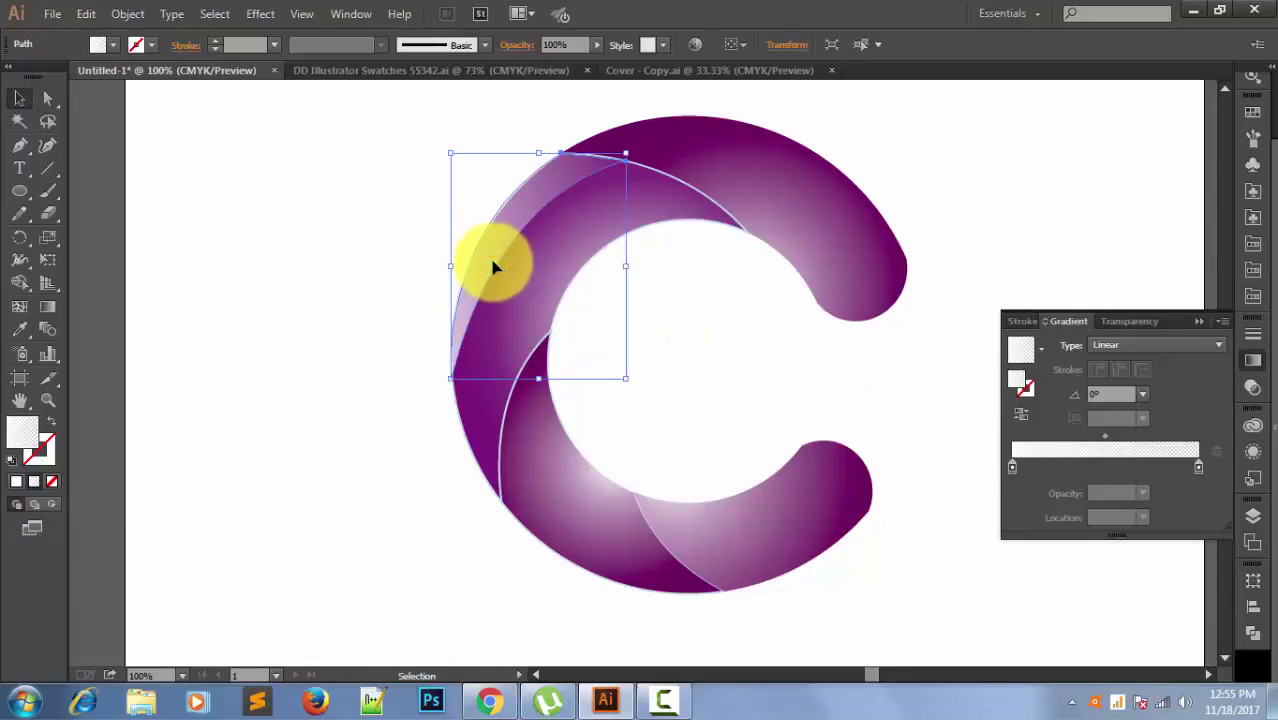
click(300, 235)
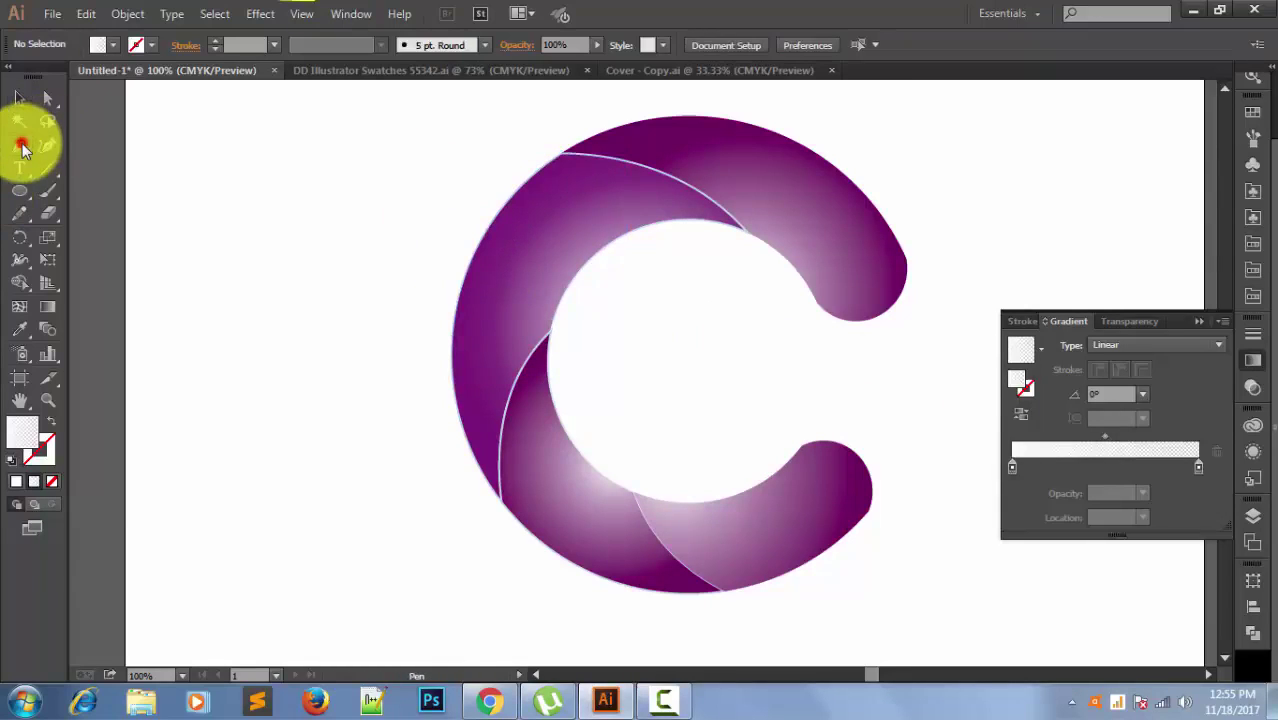
Start a pen path at the upper intersection and curve it down the C's left edge.
click(677, 180)
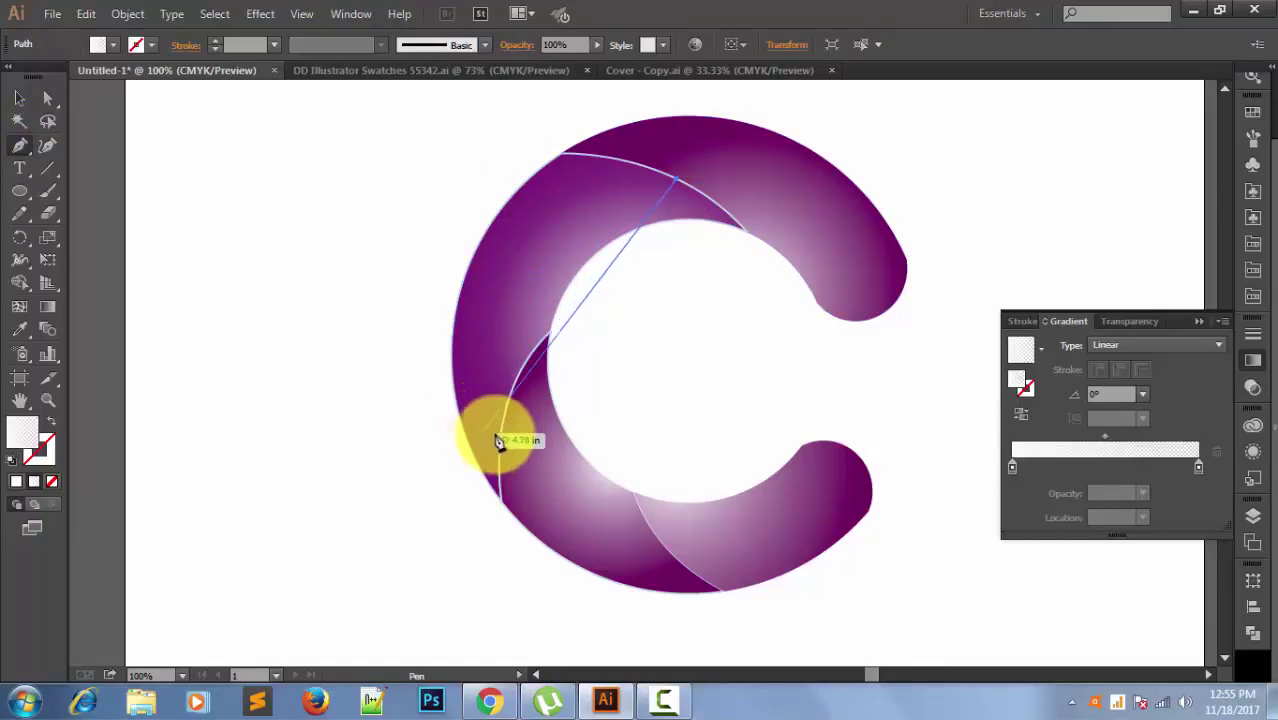
drag(470, 433, 442, 520)
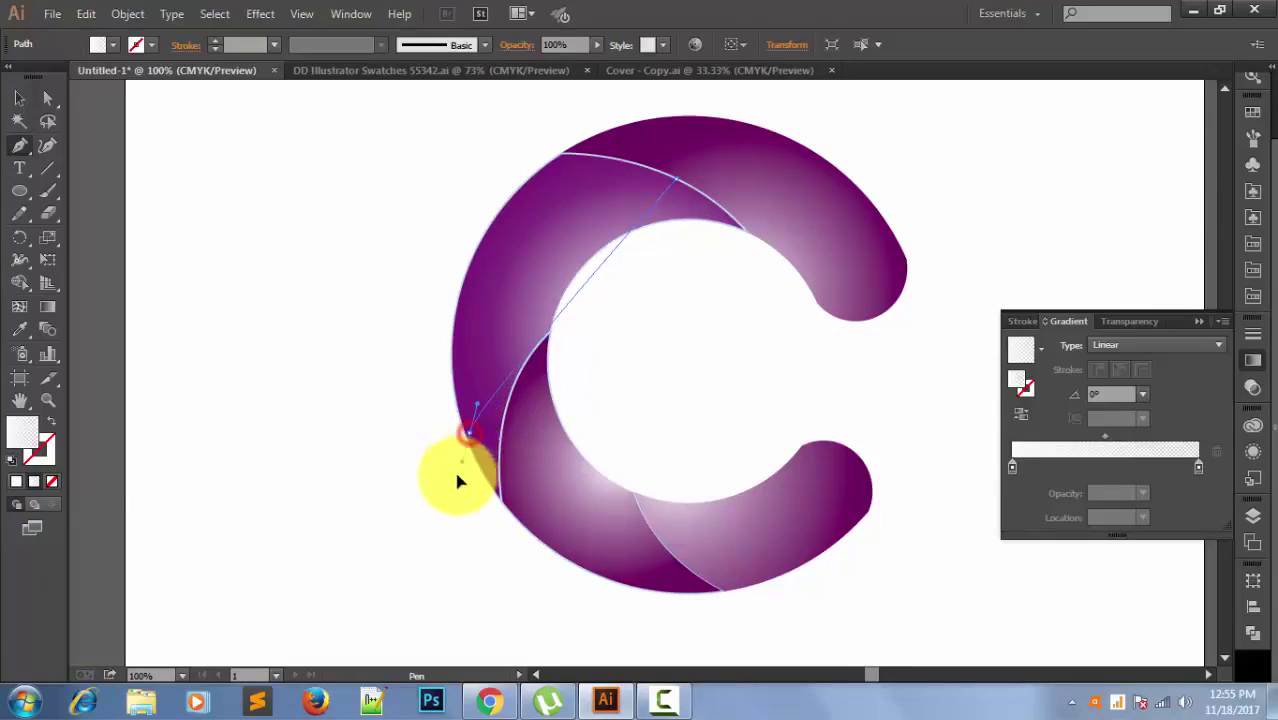
drag(435, 604, 448, 637)
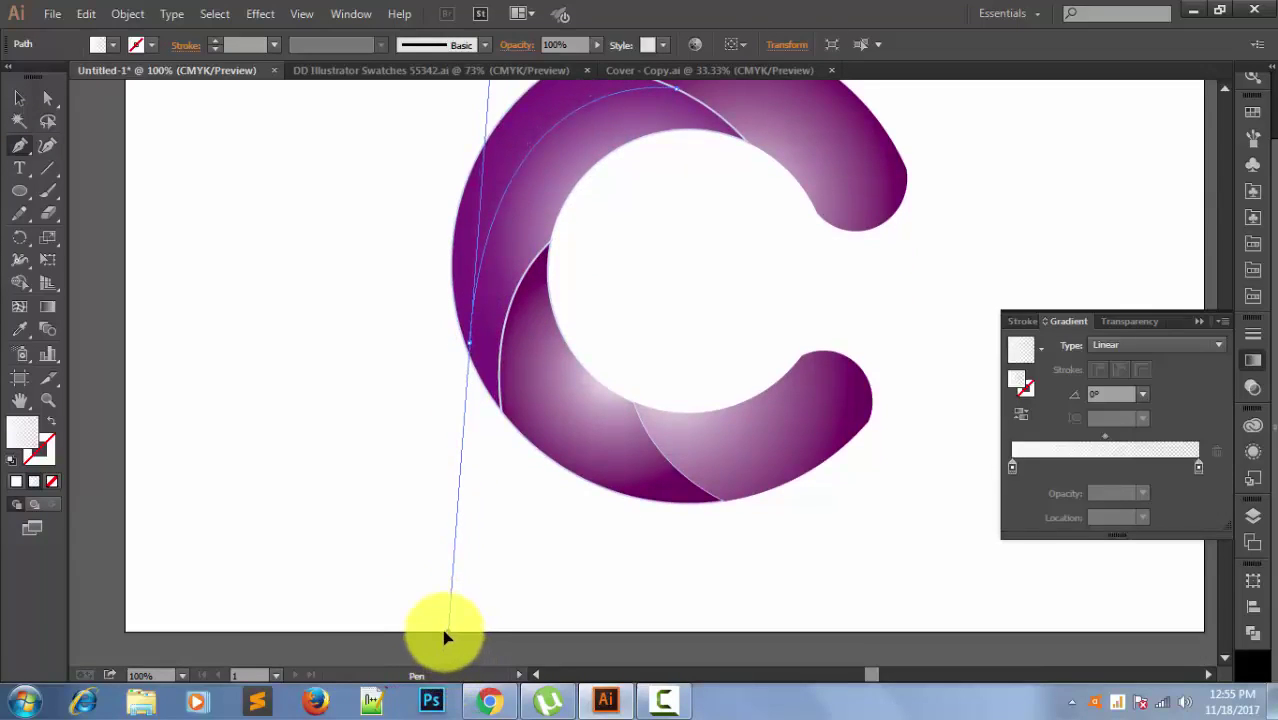
drag(446, 637, 442, 637)
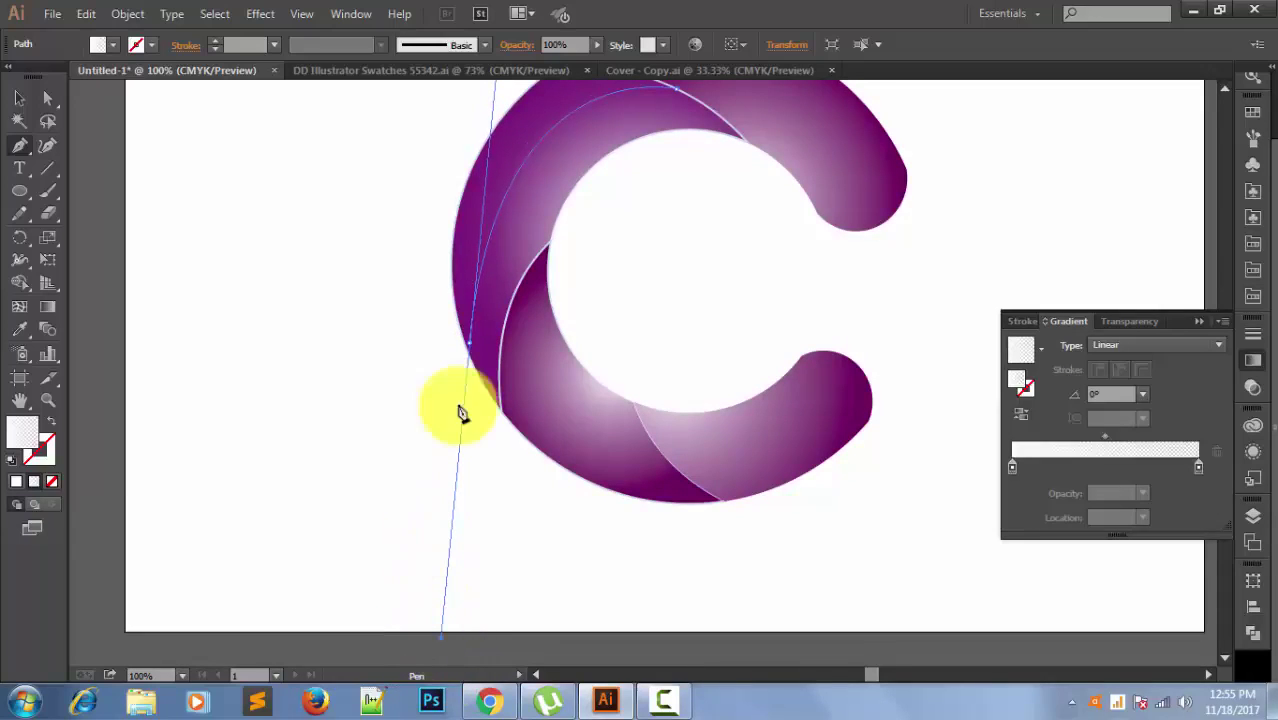
drag(472, 355, 470, 349)
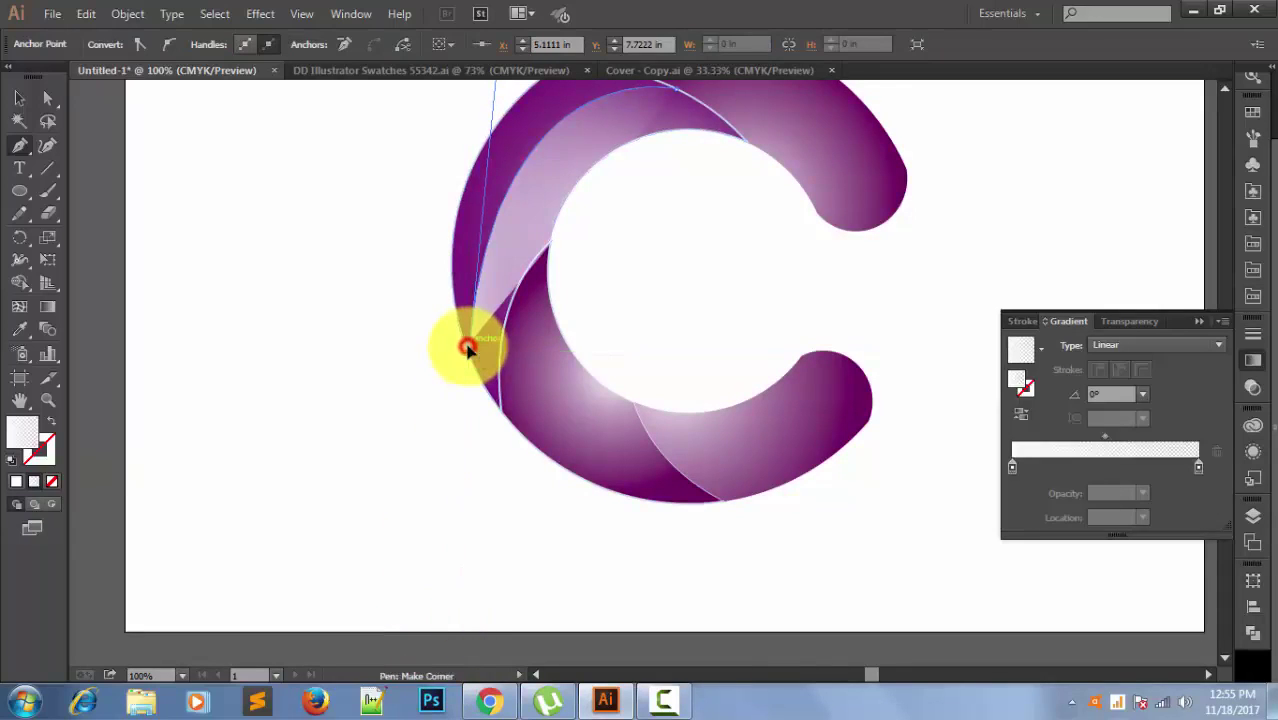
scroll(460, 346, up, 3)
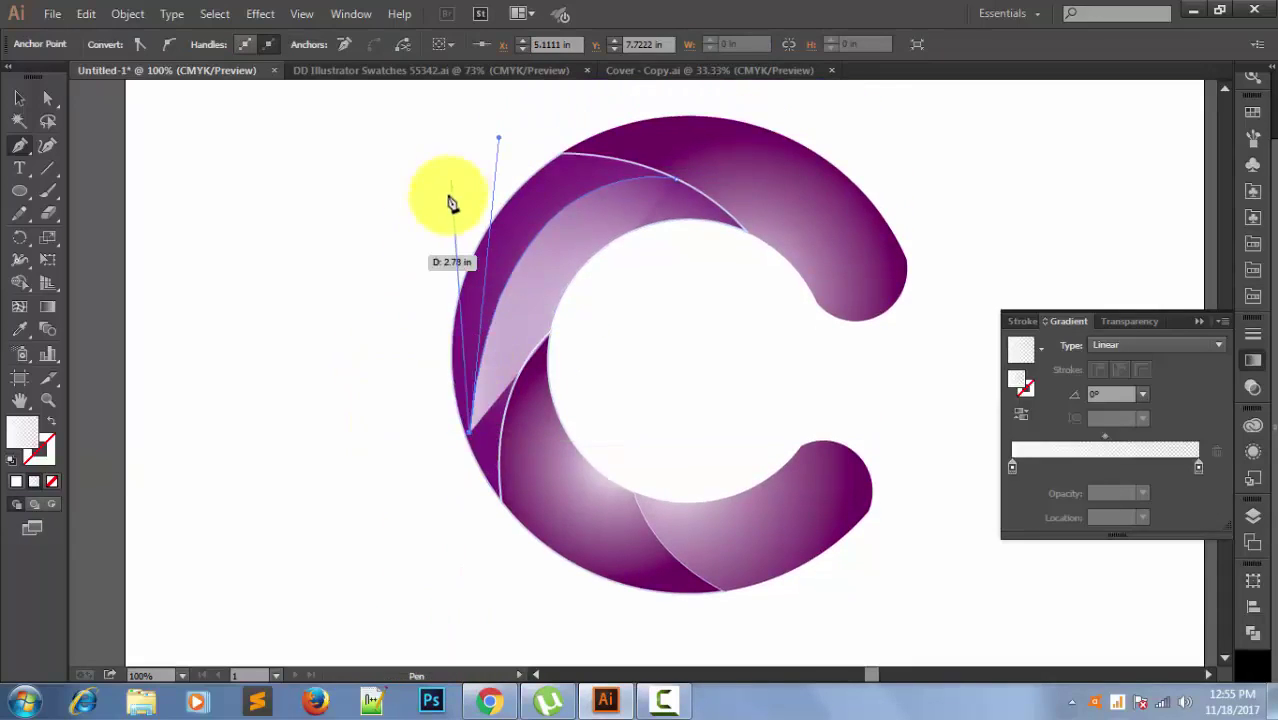
drag(498, 137, 392, 274)
drag(560, 152, 570, 162)
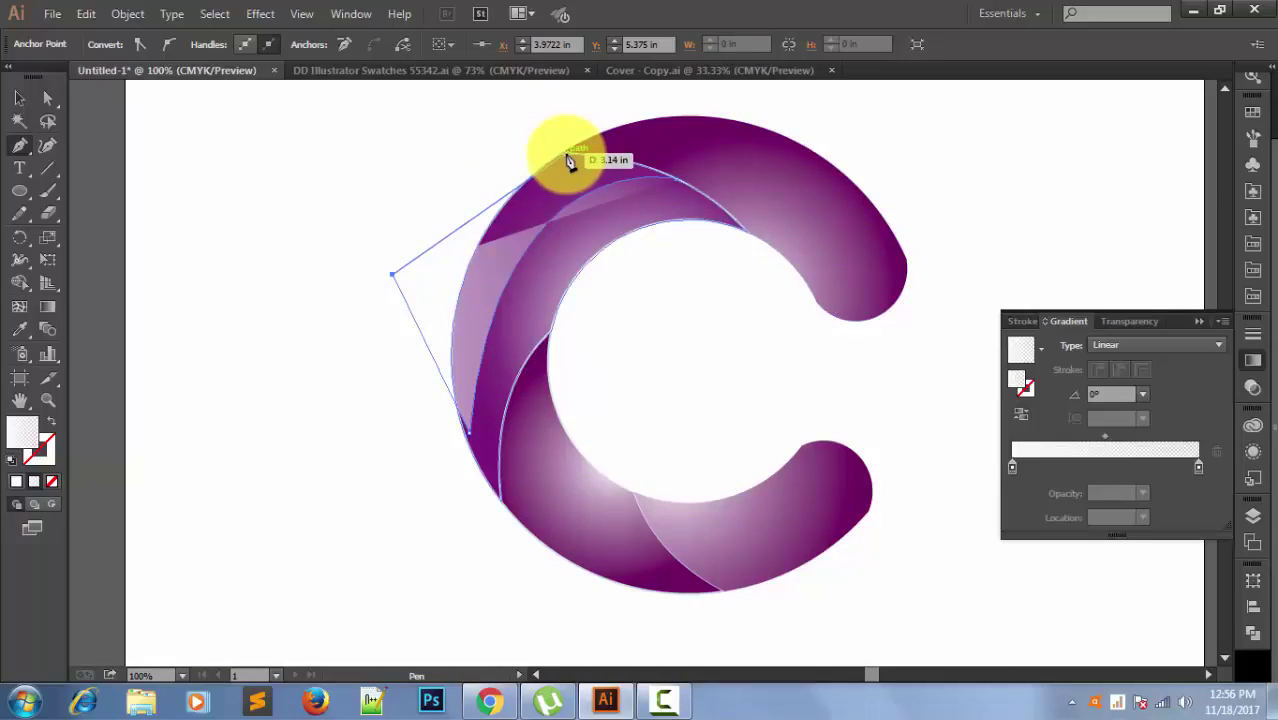
mouse_move(569, 162)
mouse_down()
mouse_move(686, 183)
mouse_move(676, 179)
mouse_up()
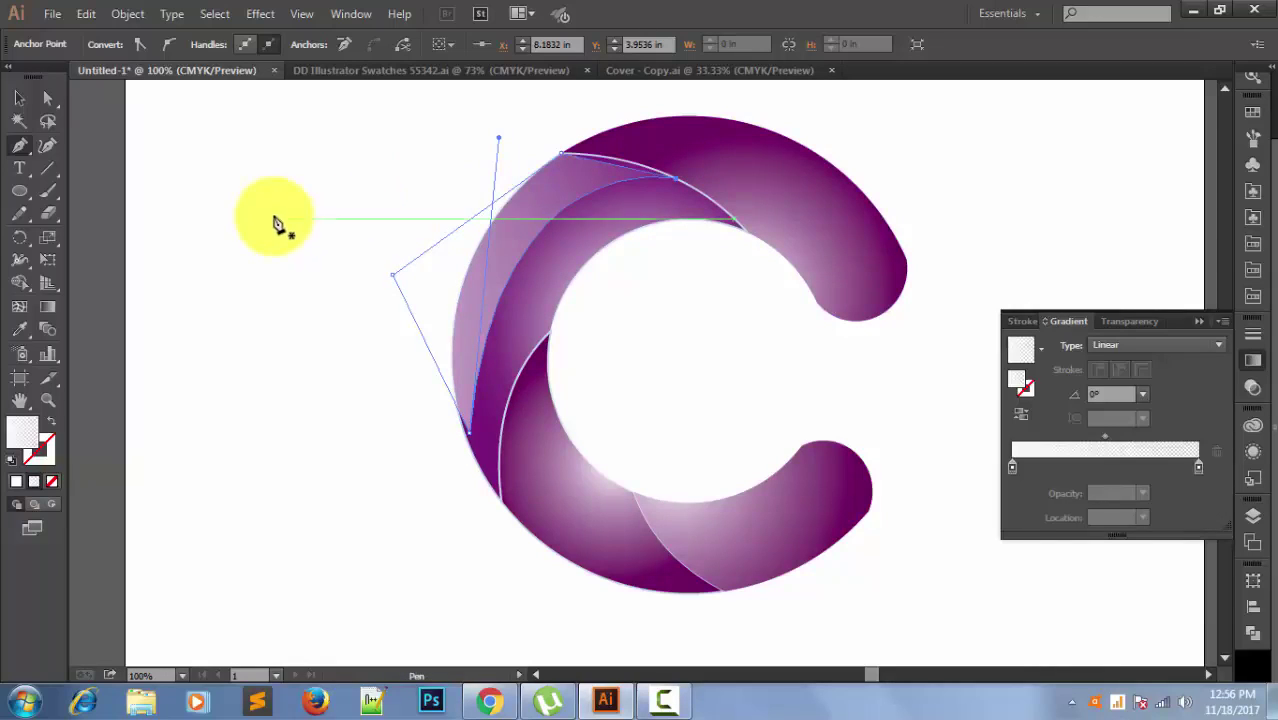
Redraw the curve along the outer left edge, add corner anchors at the top, and close the path.
key(ctrl)
key(ctrl+z)
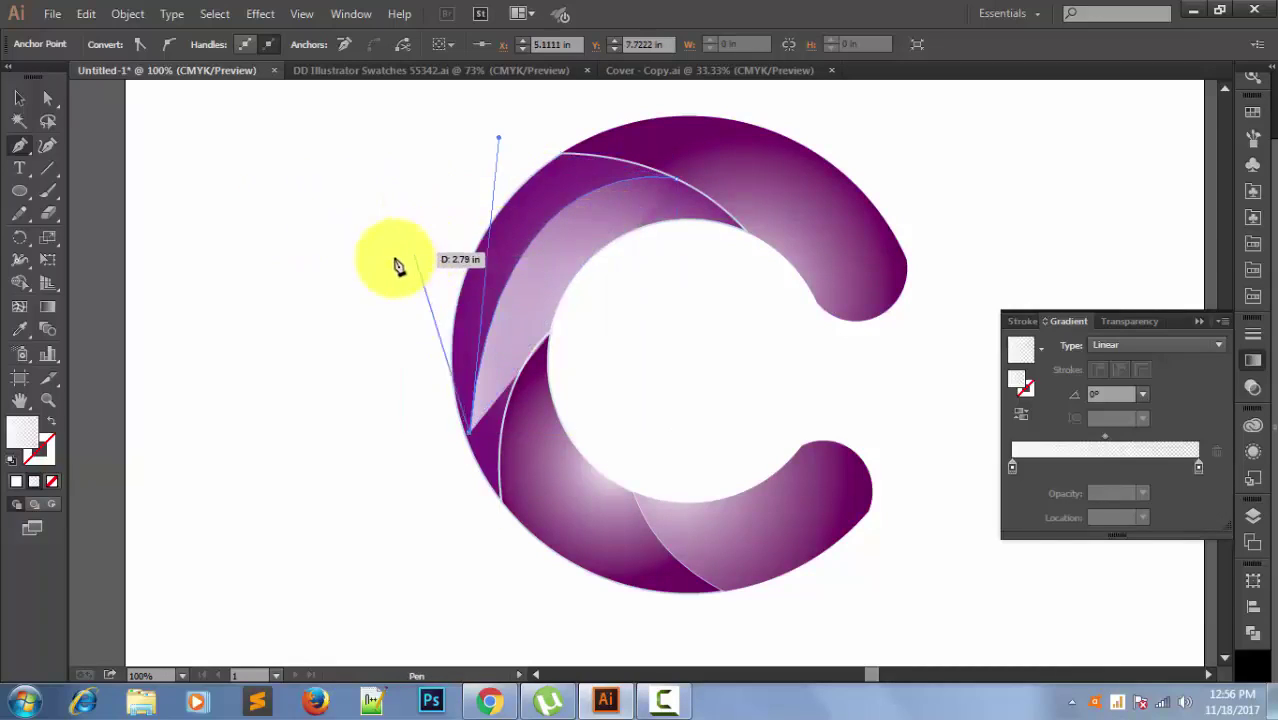
drag(418, 214, 380, 265)
drag(672, 218, 488, 240)
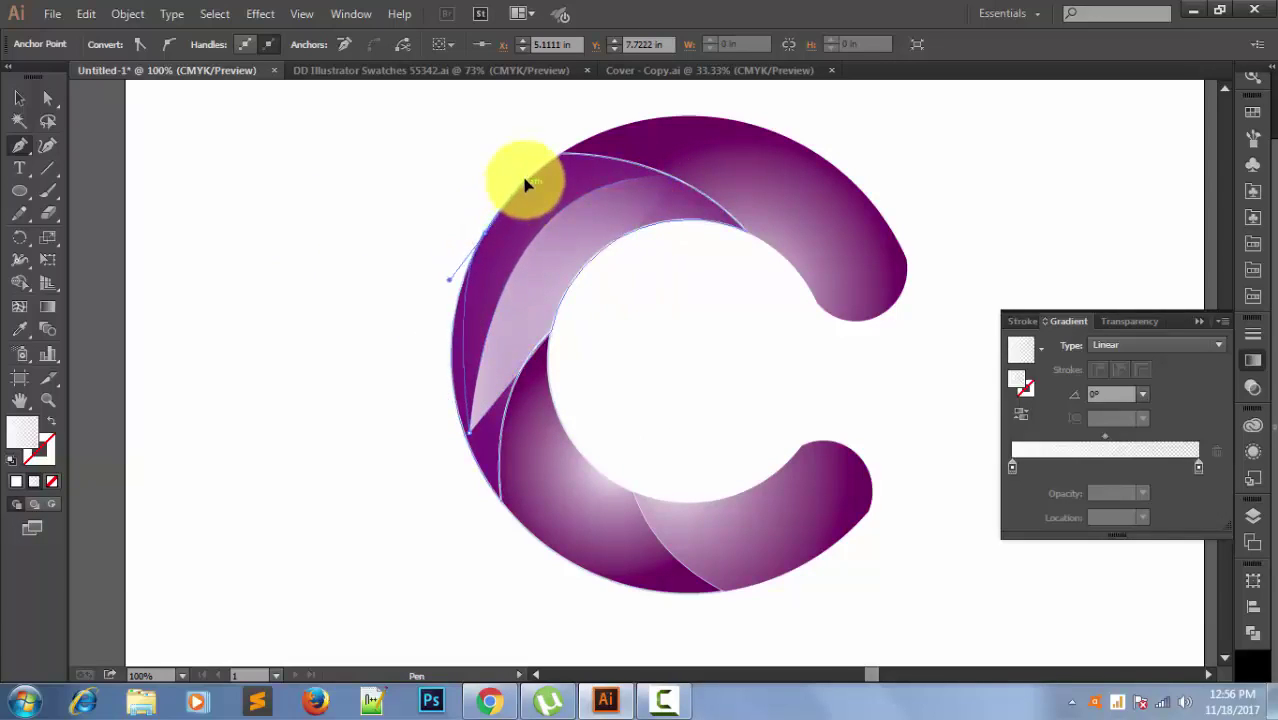
mouse_move(488, 240)
mouse_down()
mouse_move(537, 167)
mouse_move(546, 98)
mouse_up()
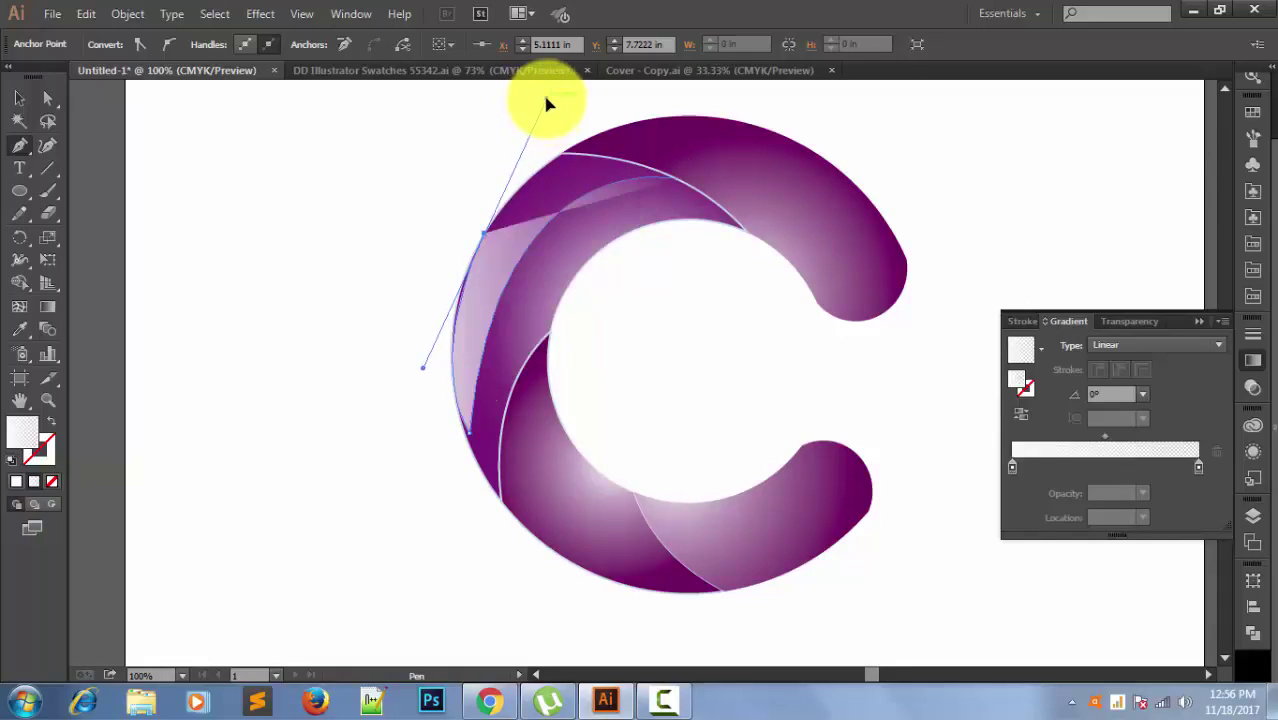
click(487, 237)
click(563, 152)
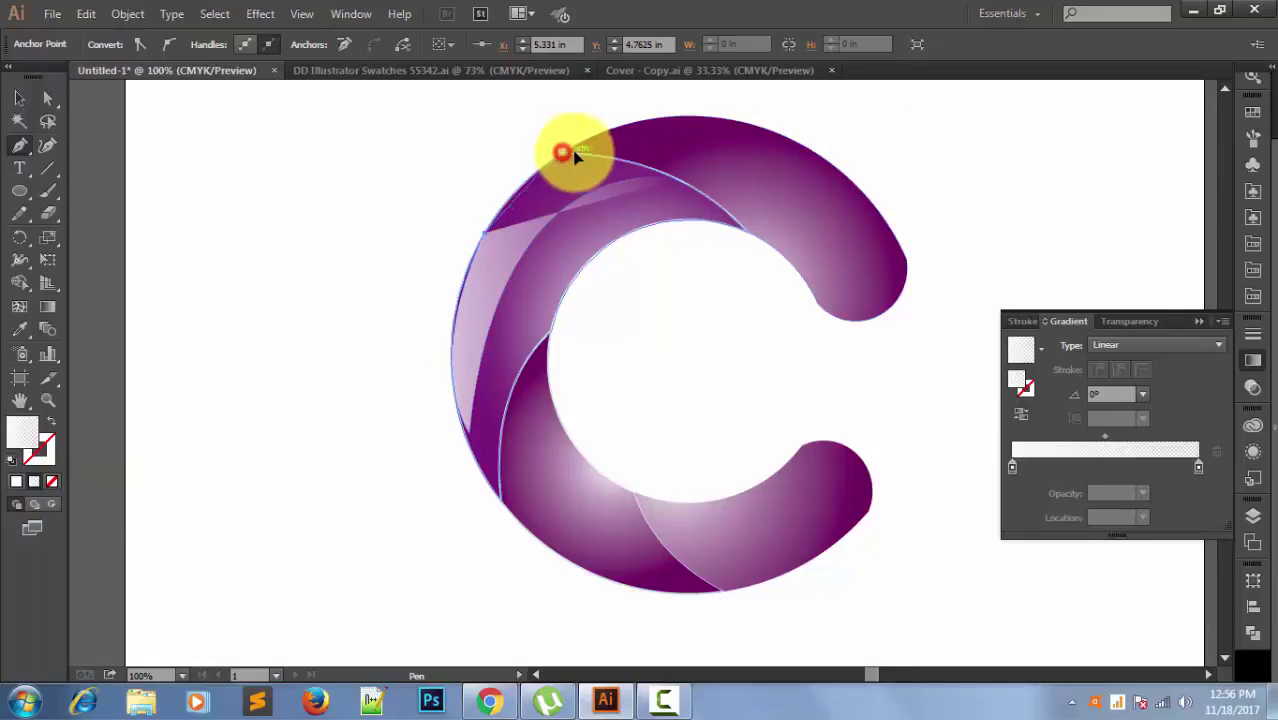
click(565, 158)
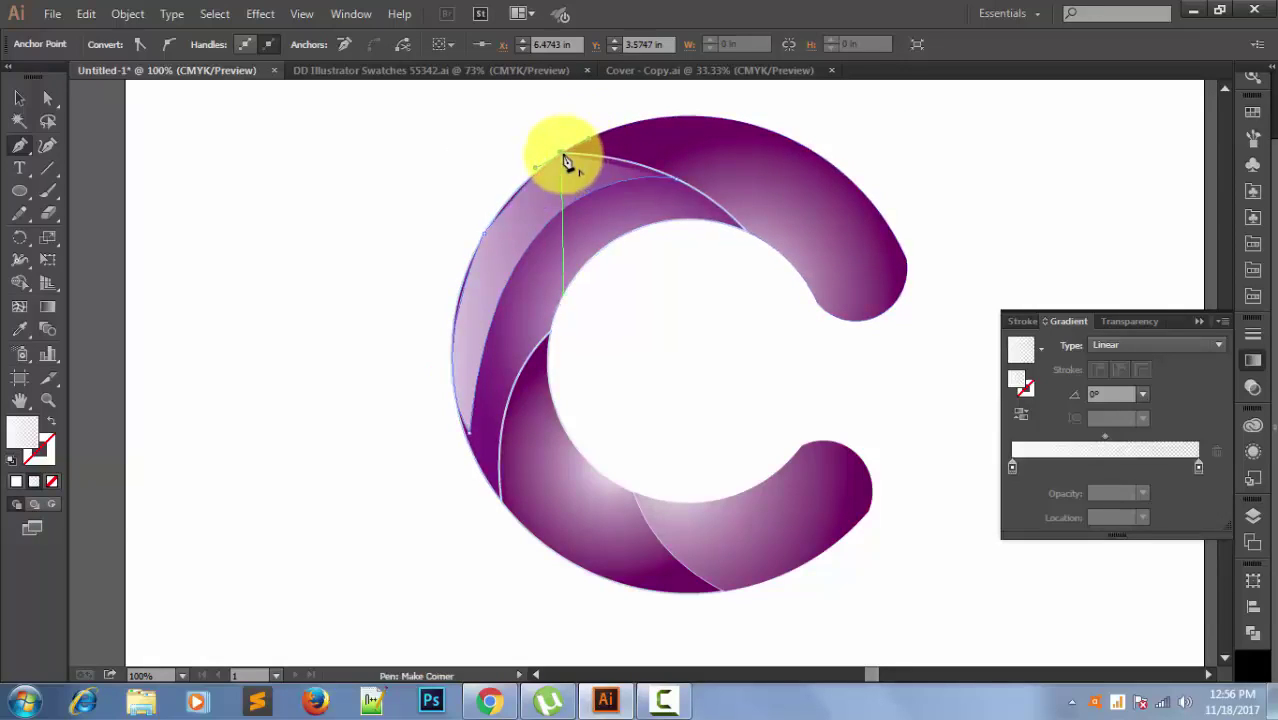
mouse_move(560, 155)
mouse_down()
mouse_move(679, 183)
mouse_move(660, 158)
mouse_up()
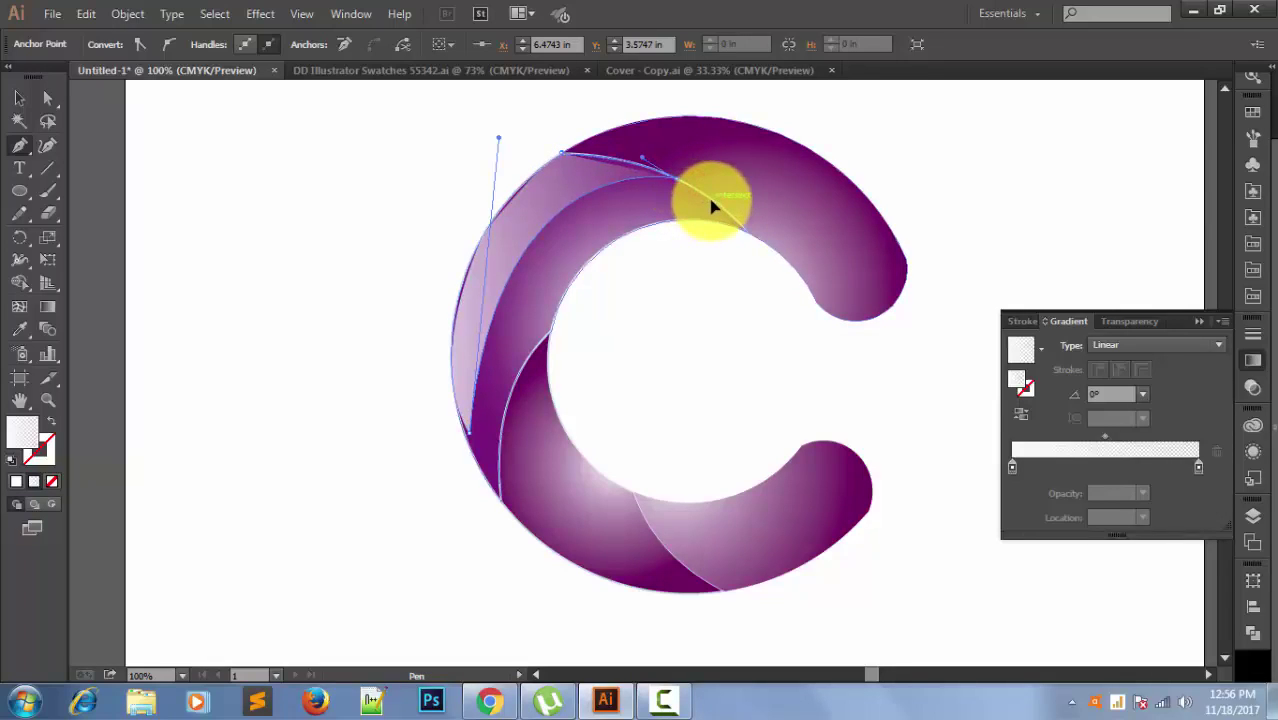
click(714, 206)
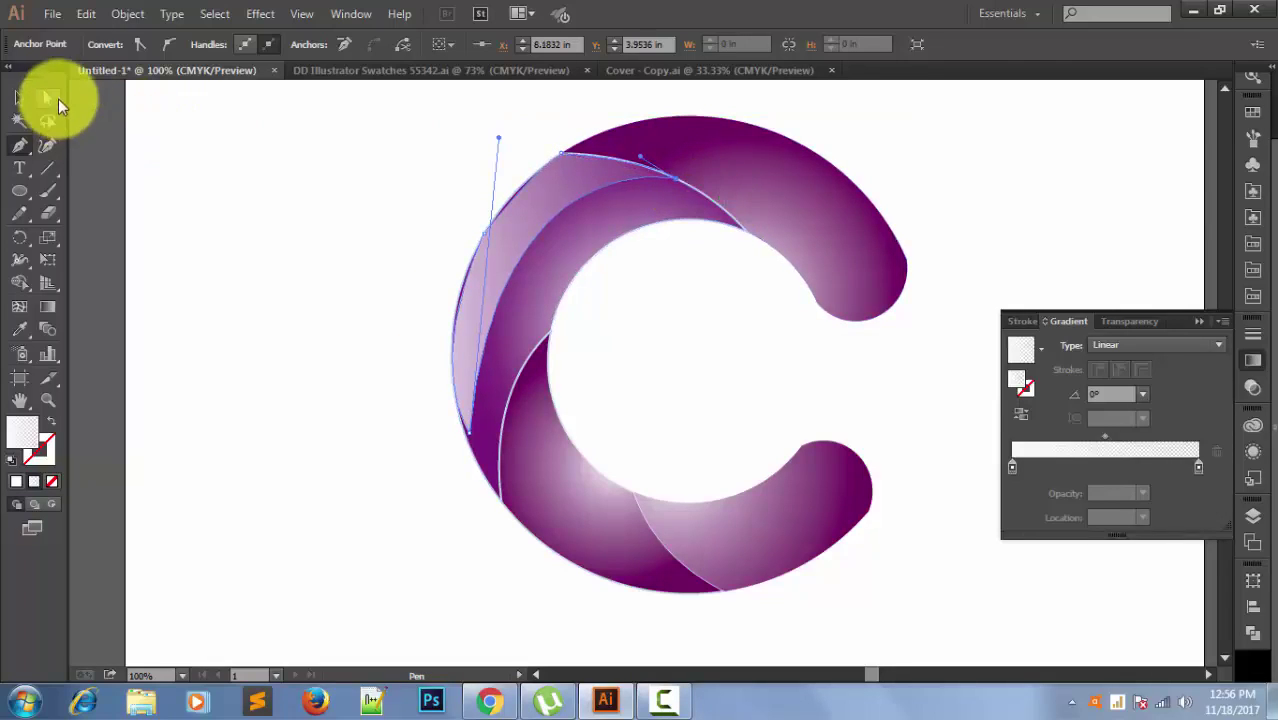
Adjust the left curve's handles so it hugs the ring's outer edge.
click(55, 97)
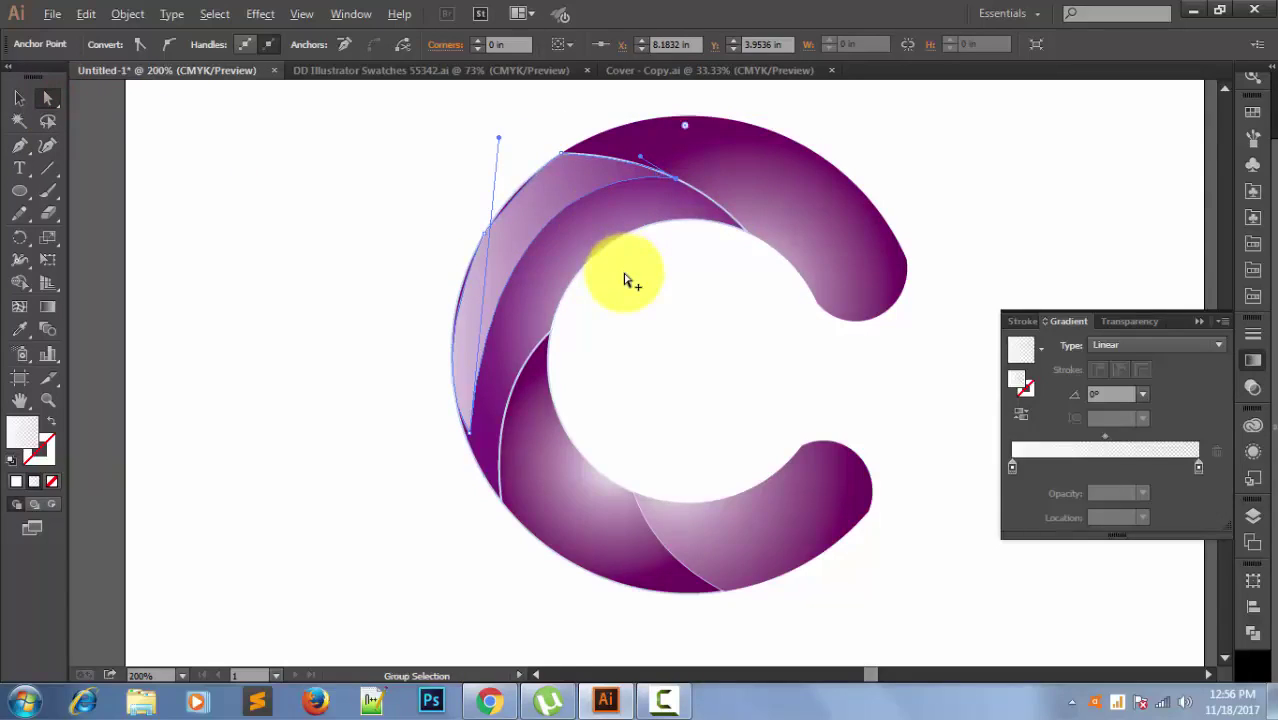
scroll(626, 278, up, 1)
scroll(450, 280, up, 1)
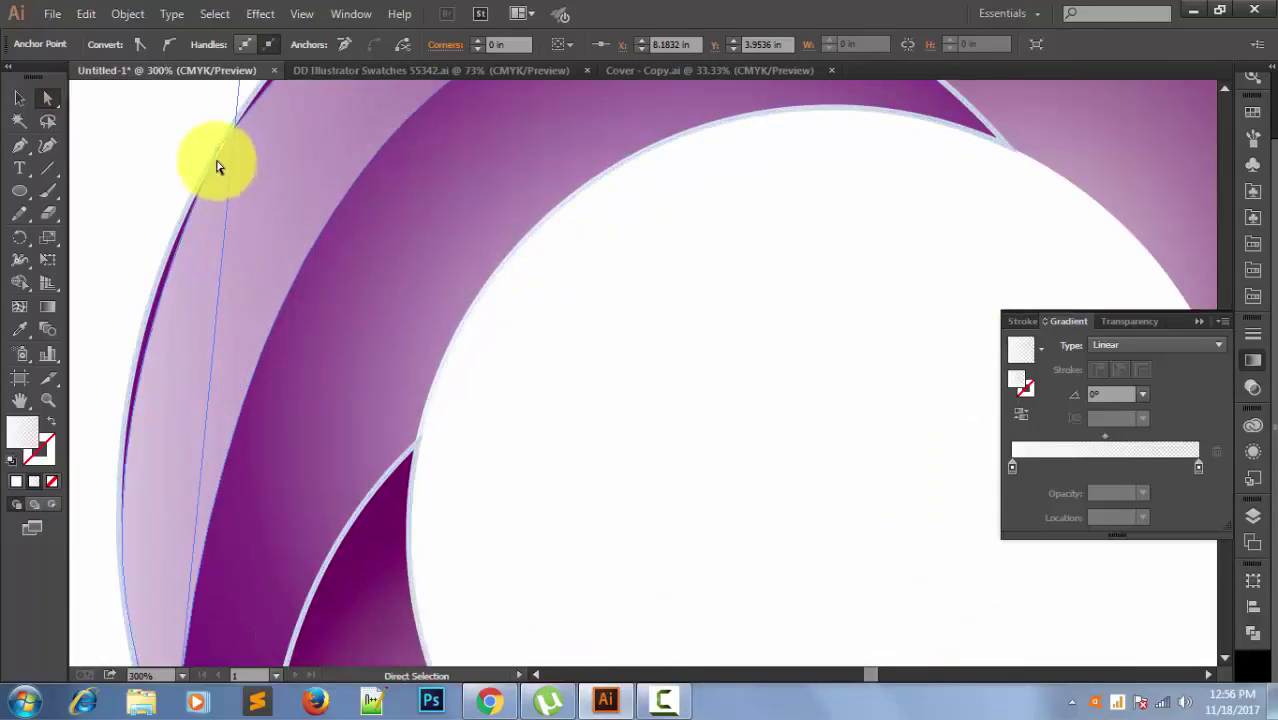
mouse_move(220, 148)
mouse_down()
mouse_move(131, 405)
mouse_move(290, 362)
mouse_up()
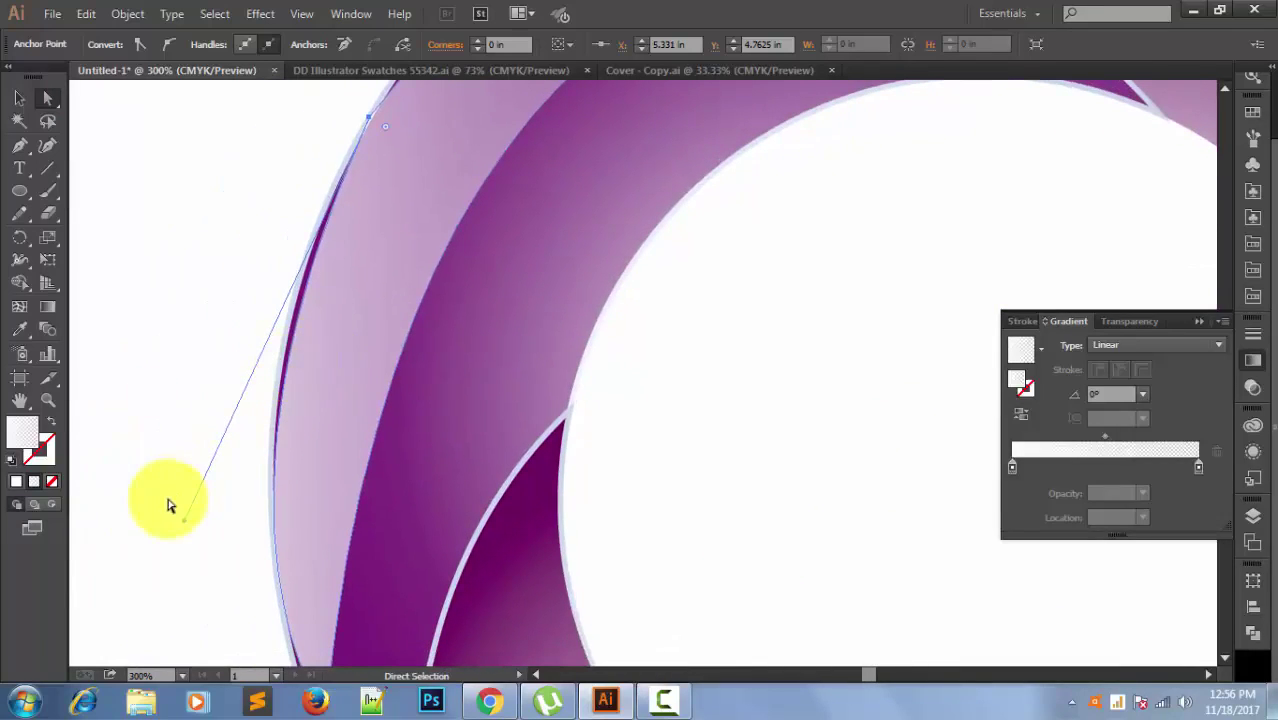
drag(184, 520, 174, 511)
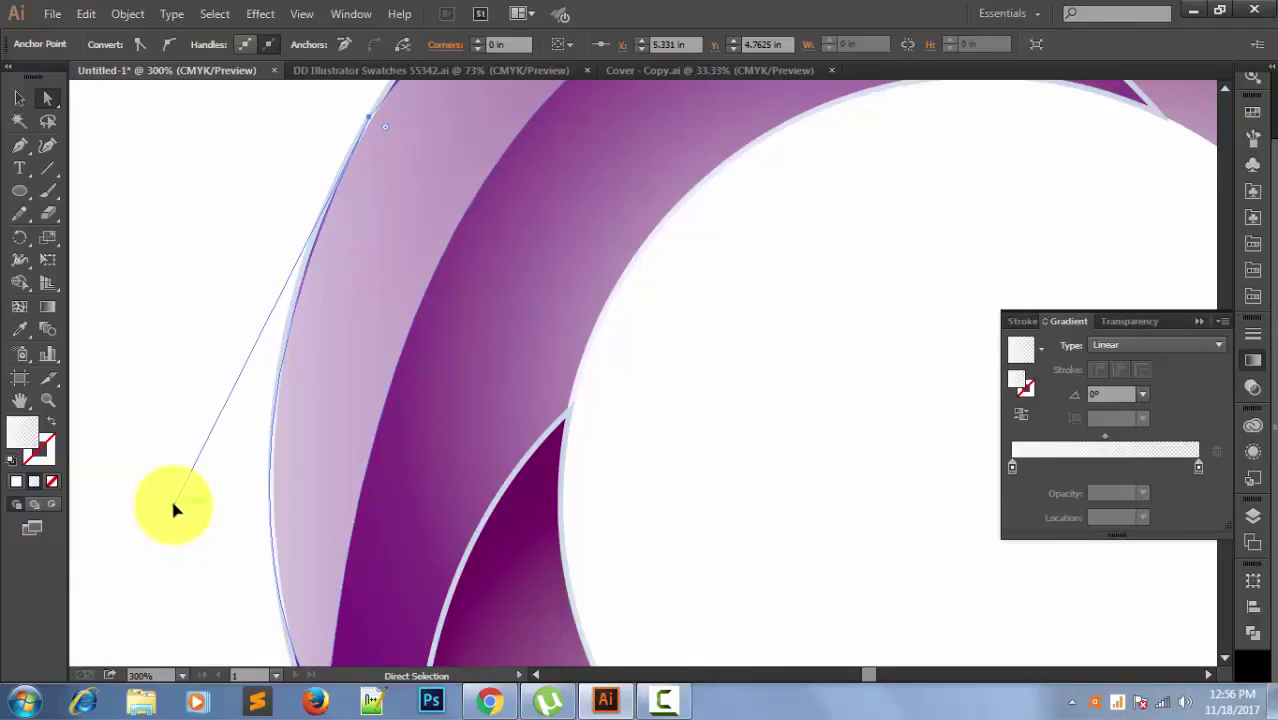
scroll(330, 450, up, 2)
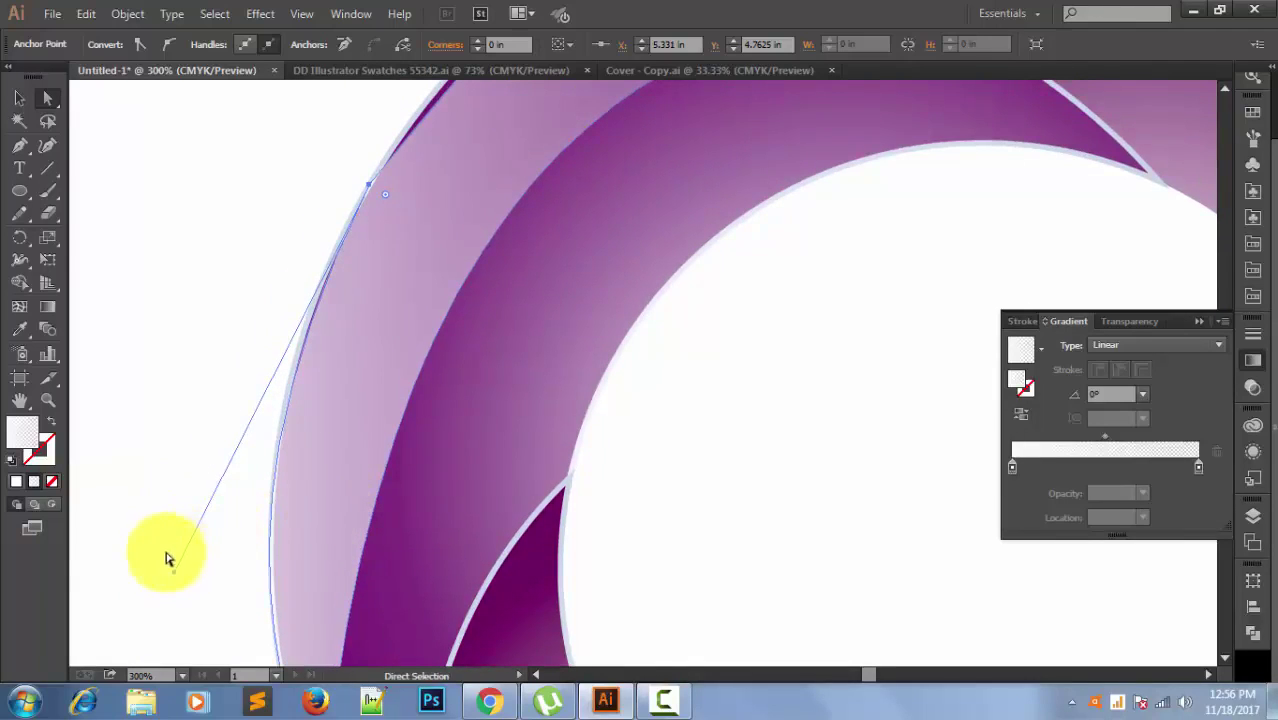
drag(178, 572, 177, 553)
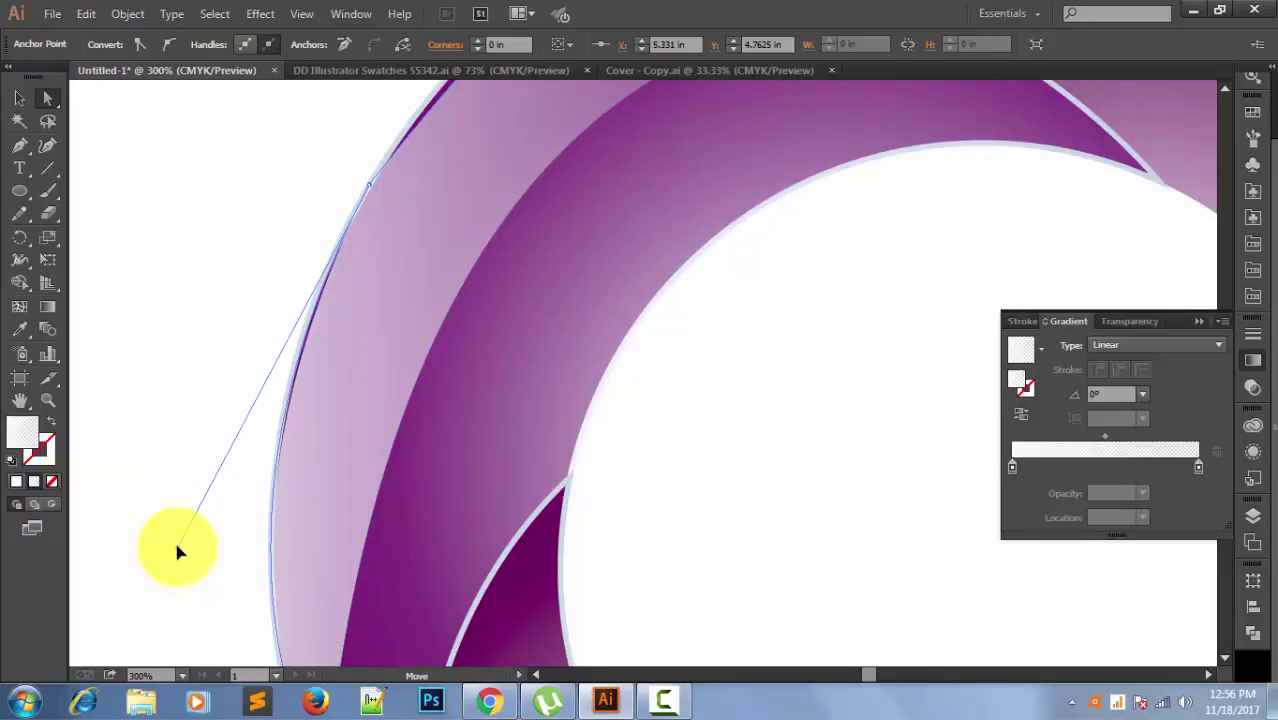
scroll(401, 478, up, 1)
scroll(402, 474, up, 1)
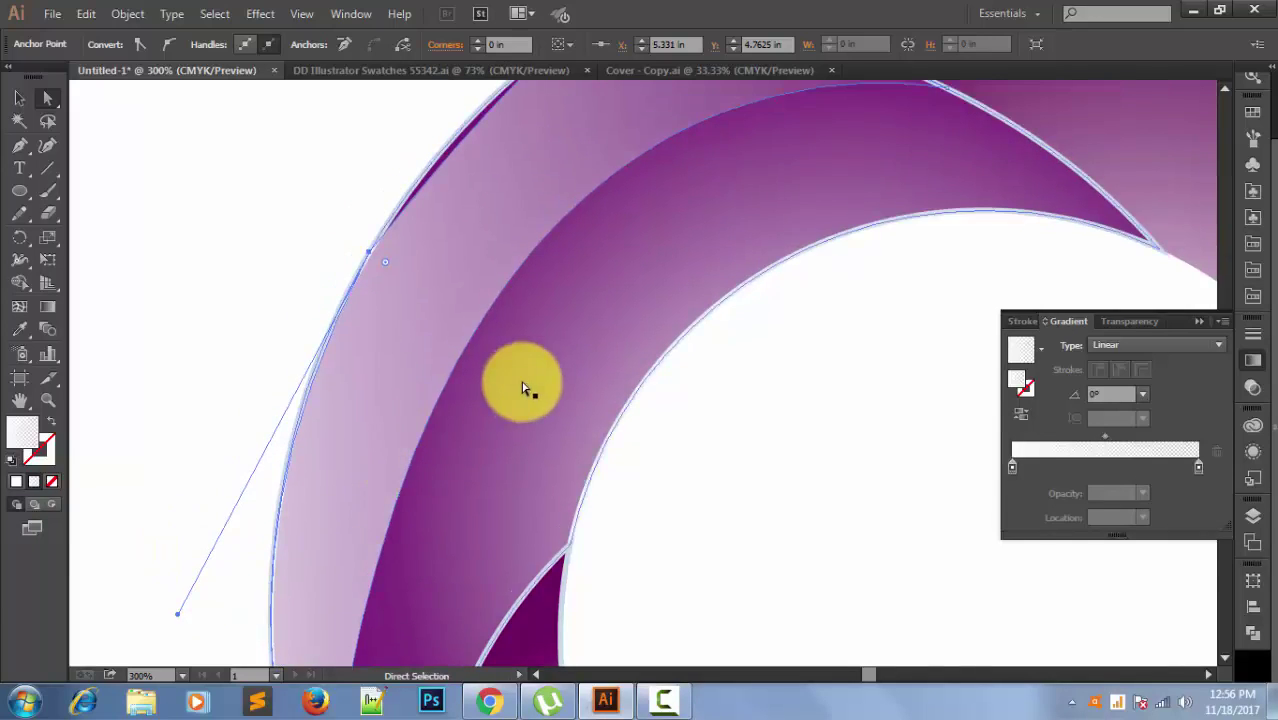
scroll(500, 350, up, 3)
scroll(493, 337, up, 2)
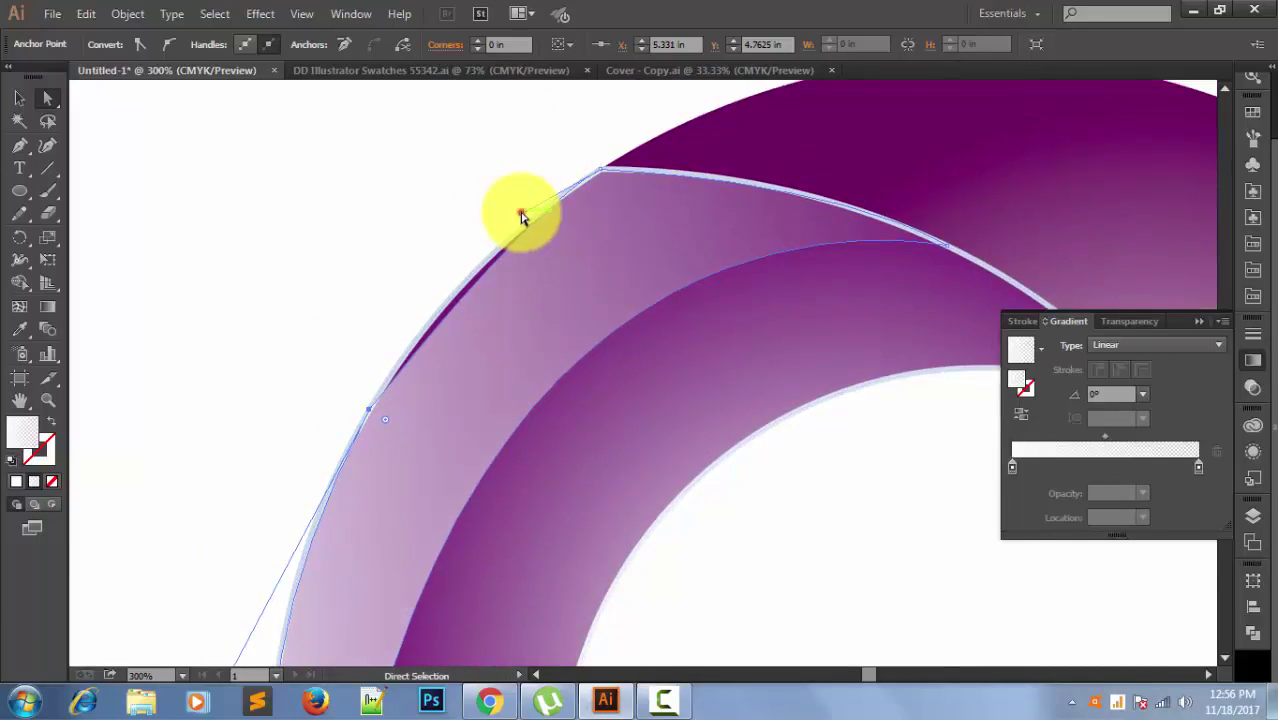
Select the light-purple piece's upper curve and outline, then deselect it.
drag(521, 216, 530, 200)
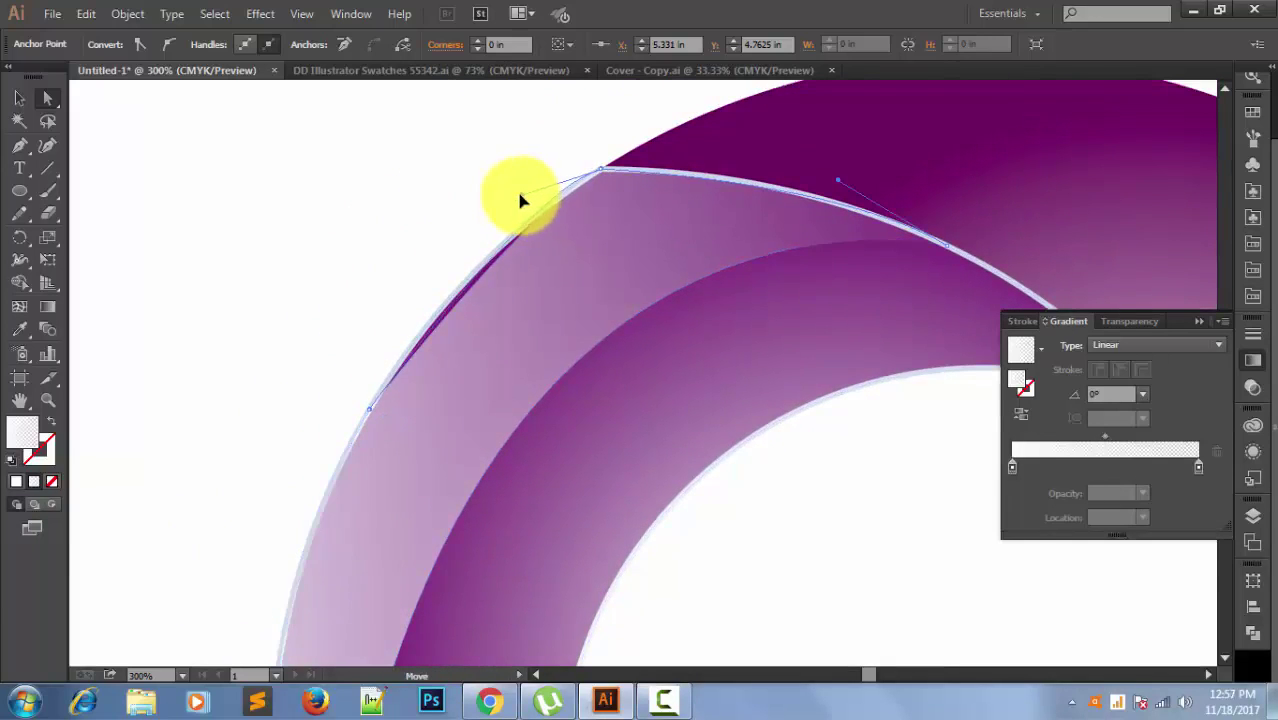
click(517, 201)
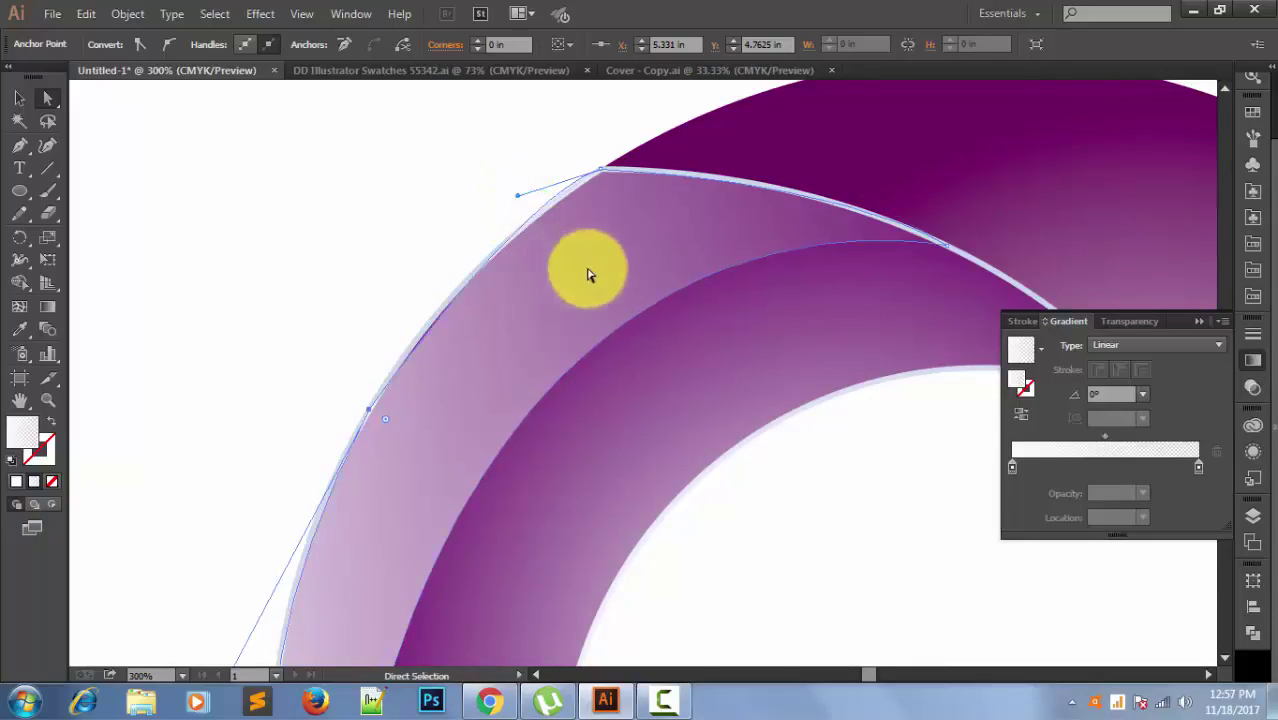
drag(542, 314, 448, 308)
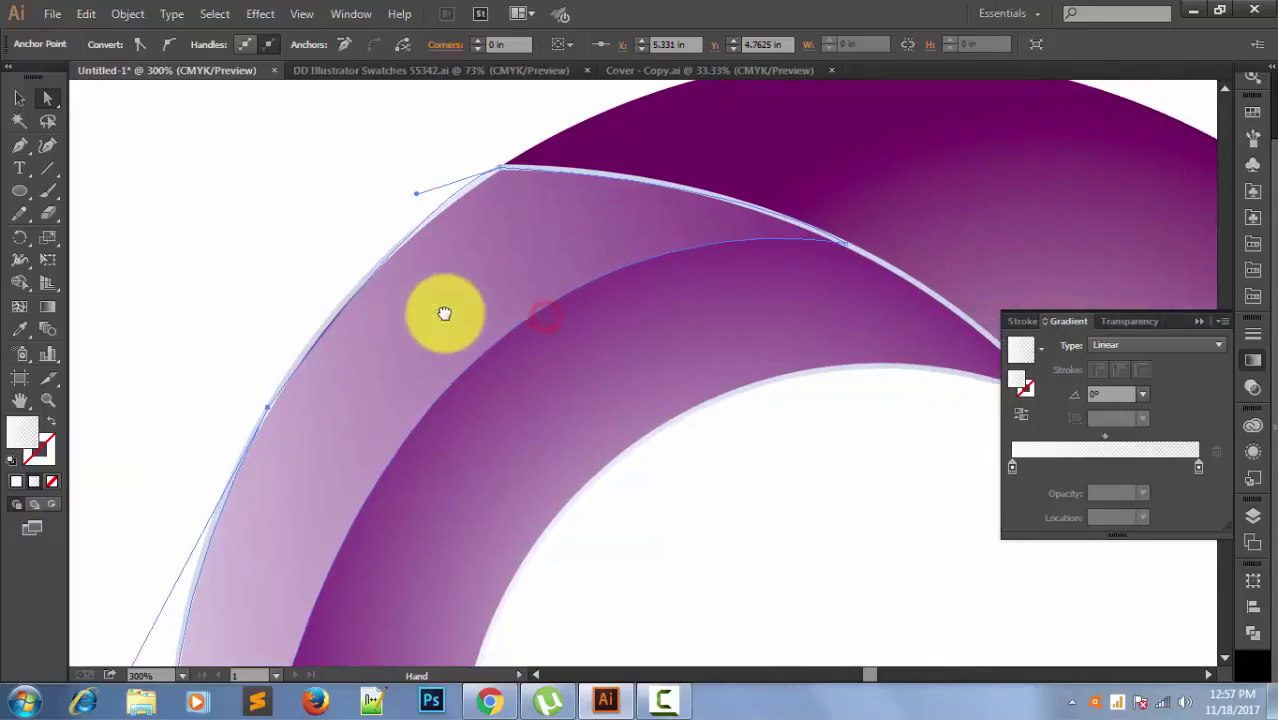
click(159, 228)
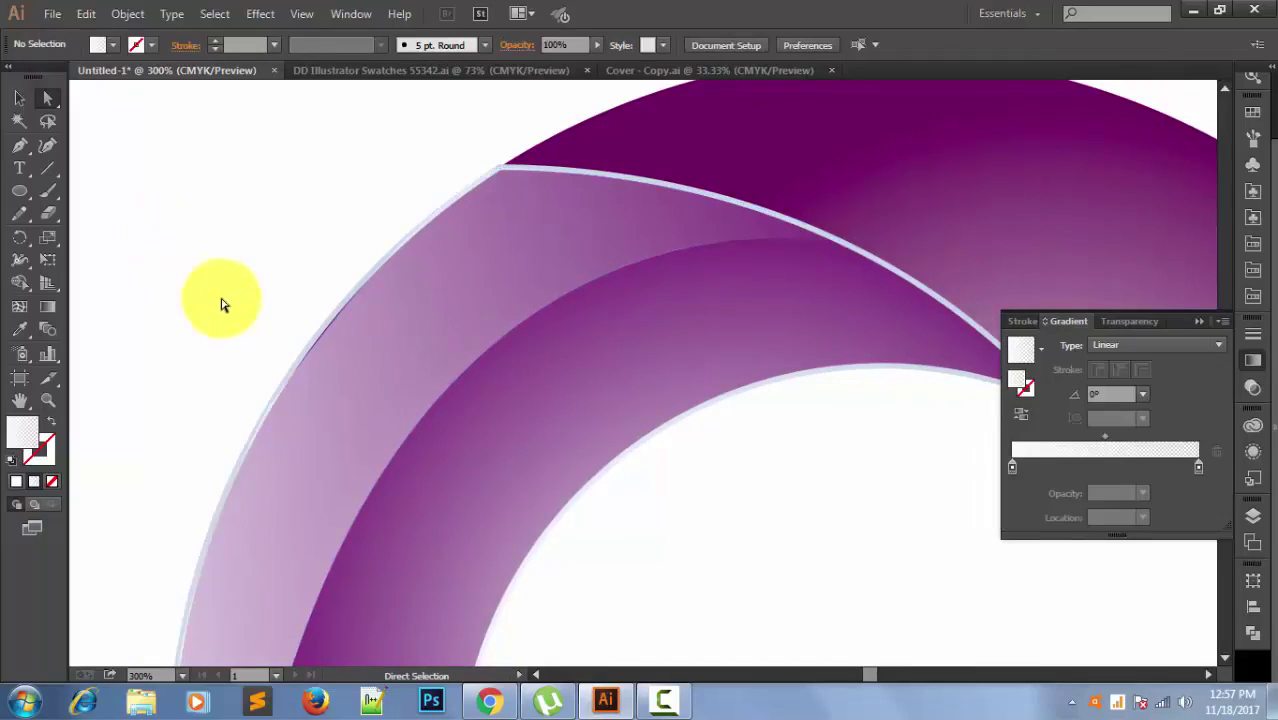
click(355, 348)
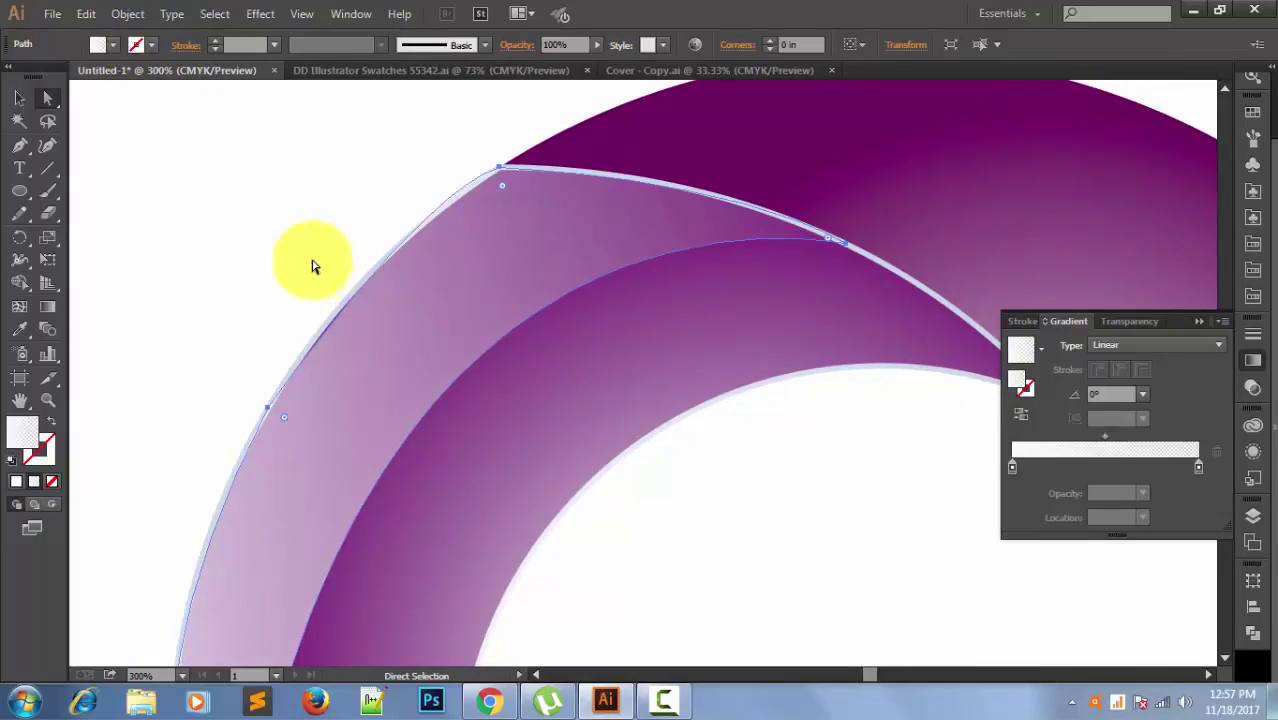
click(18, 98)
click(214, 192)
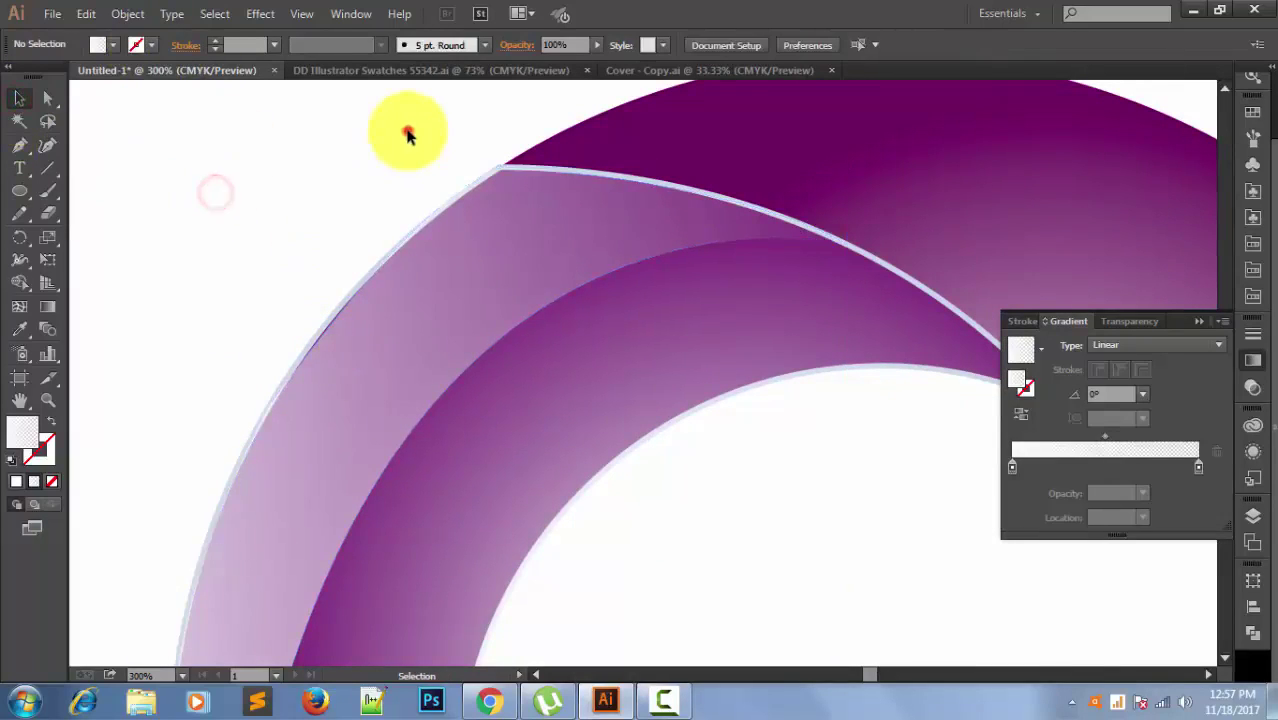
scroll(406, 133, down, 1)
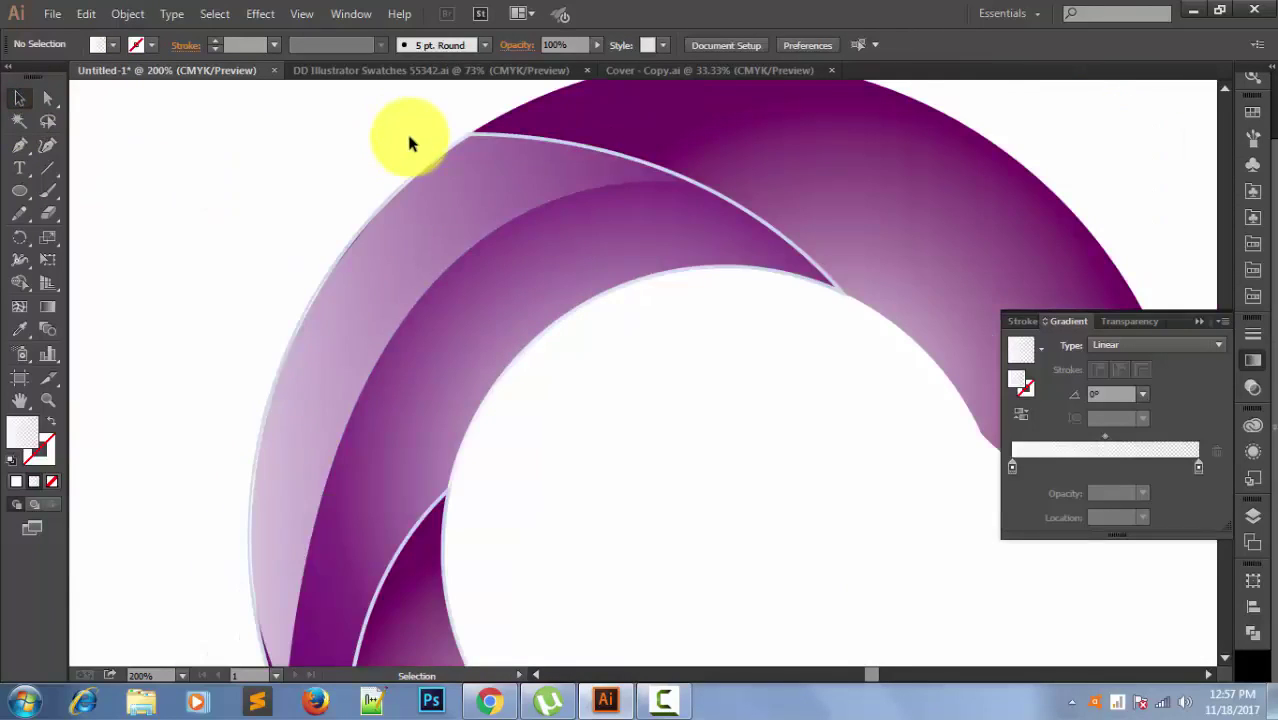
scroll(408, 137, up, 1)
scroll(410, 292, up, 1)
Bend the light piece's upper-left edge from its top corner anchor to follow the ring.
click(410, 292)
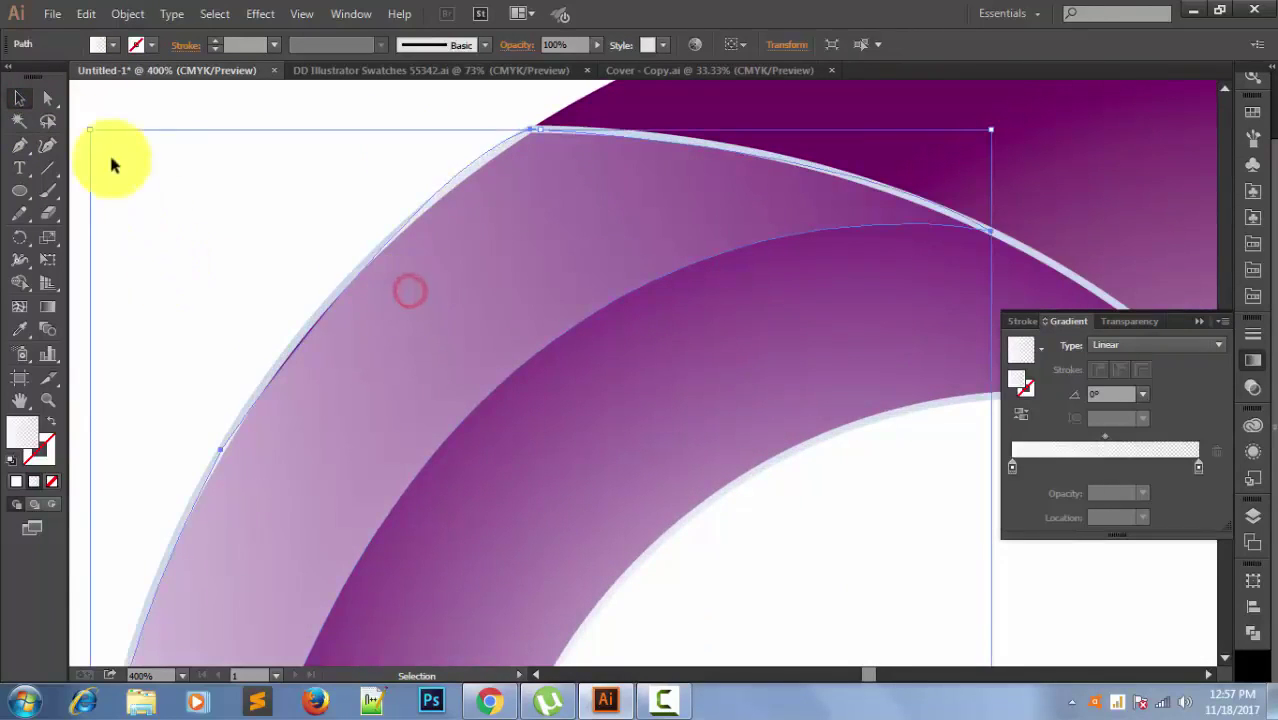
click(47, 98)
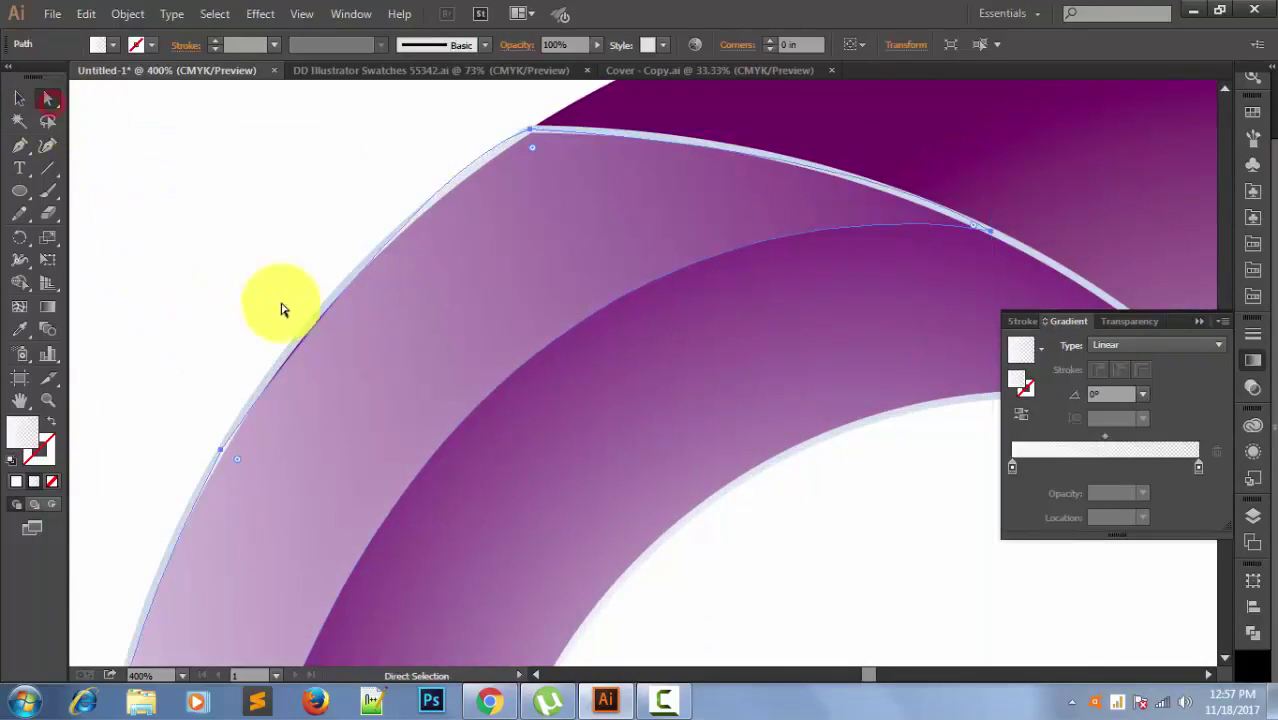
click(530, 130)
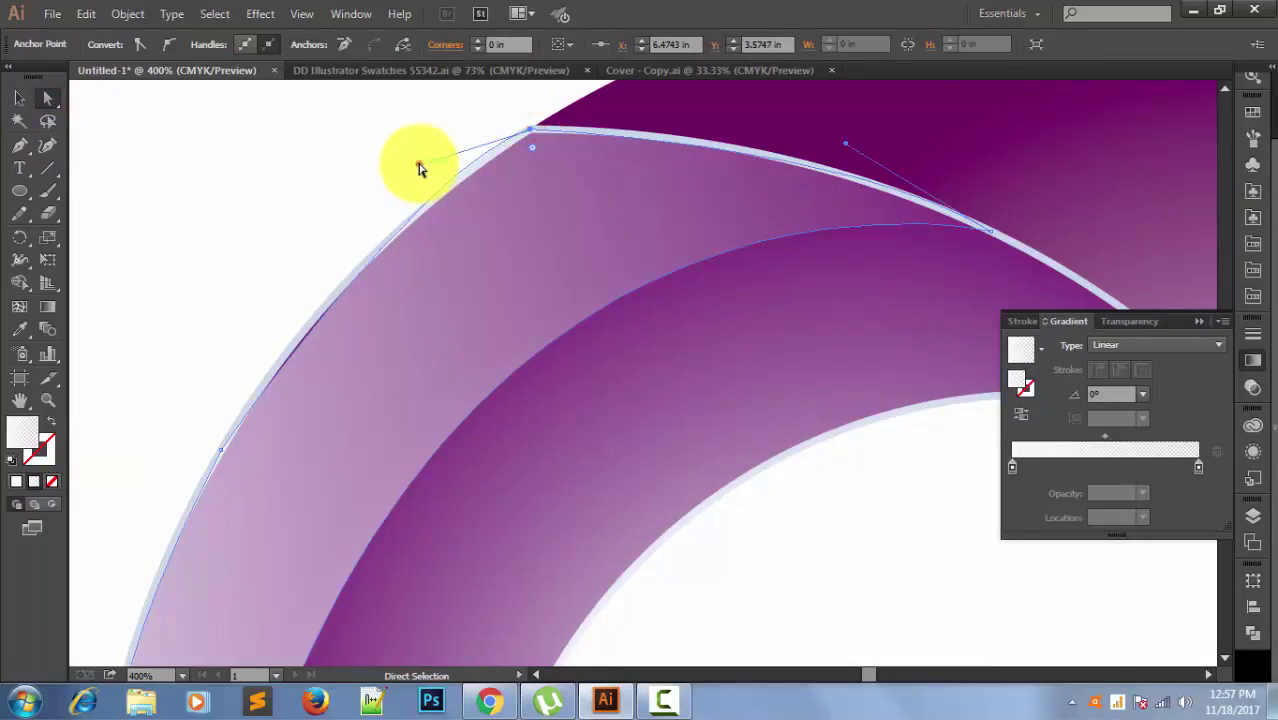
drag(420, 168, 346, 233)
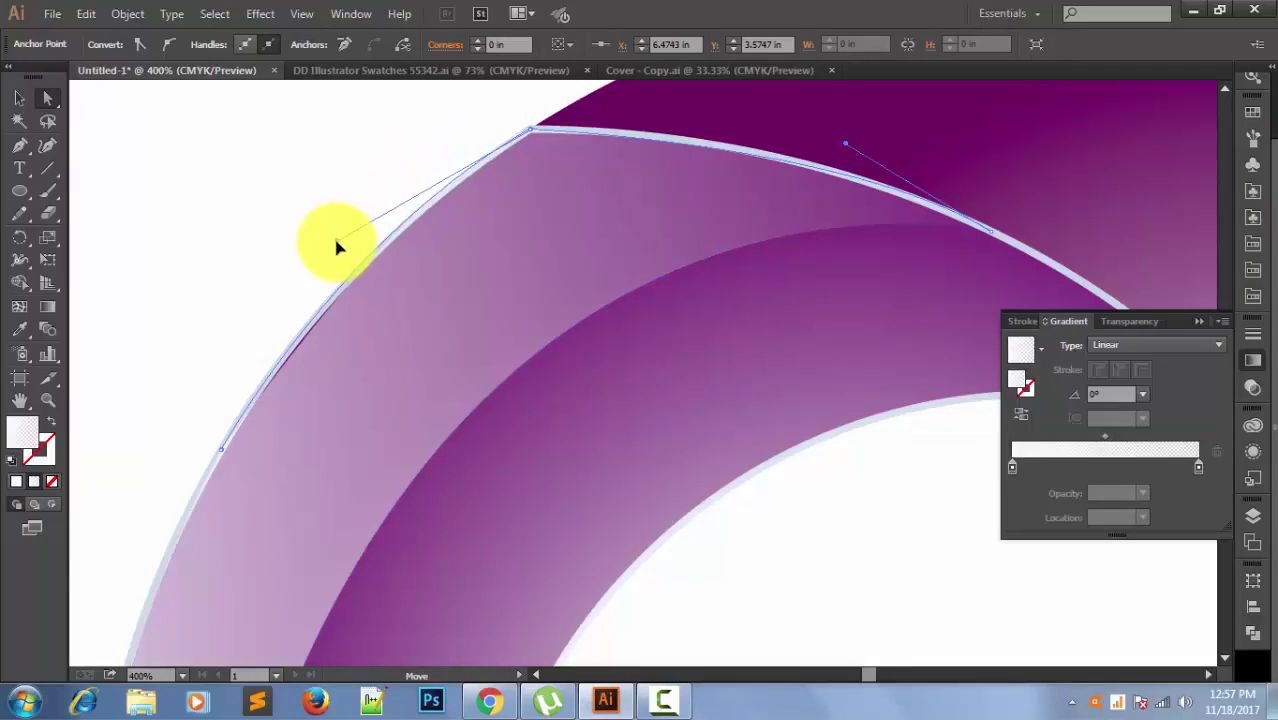
click(256, 247)
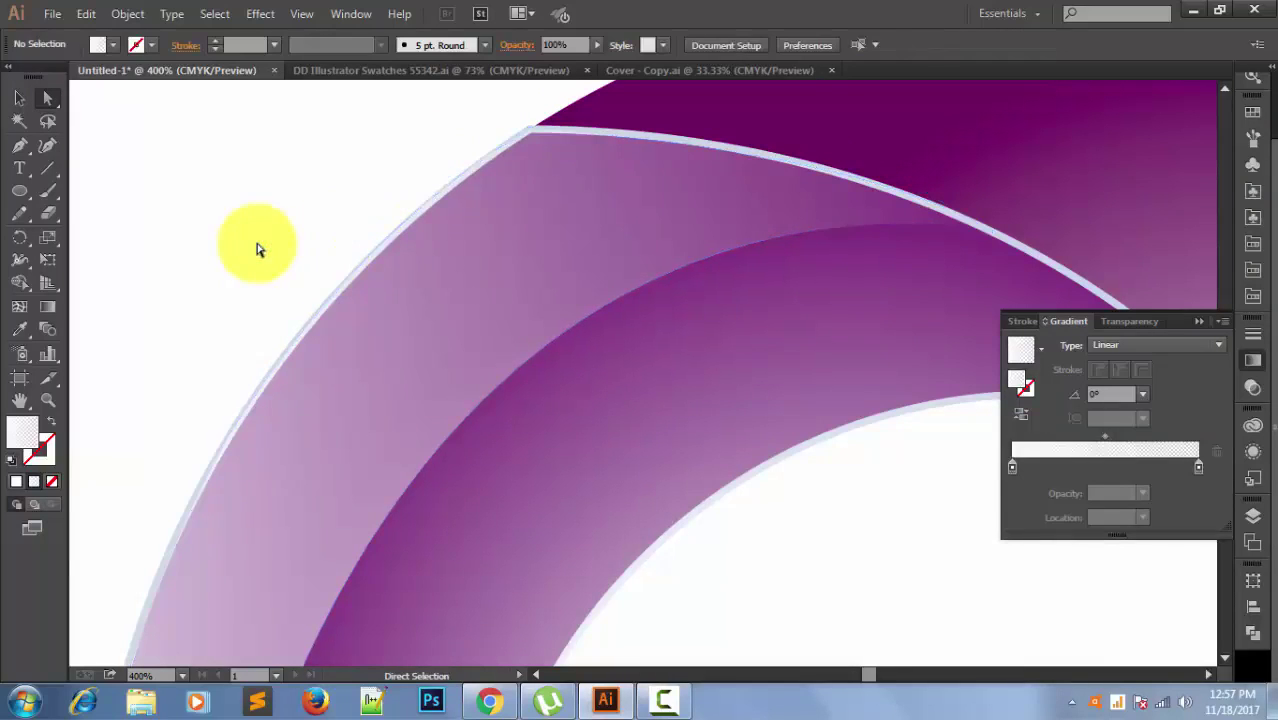
Move the anchor where the pieces meet on the ring's left edge slightly downward.
scroll(308, 255, down, 3)
scroll(308, 255, down, 1)
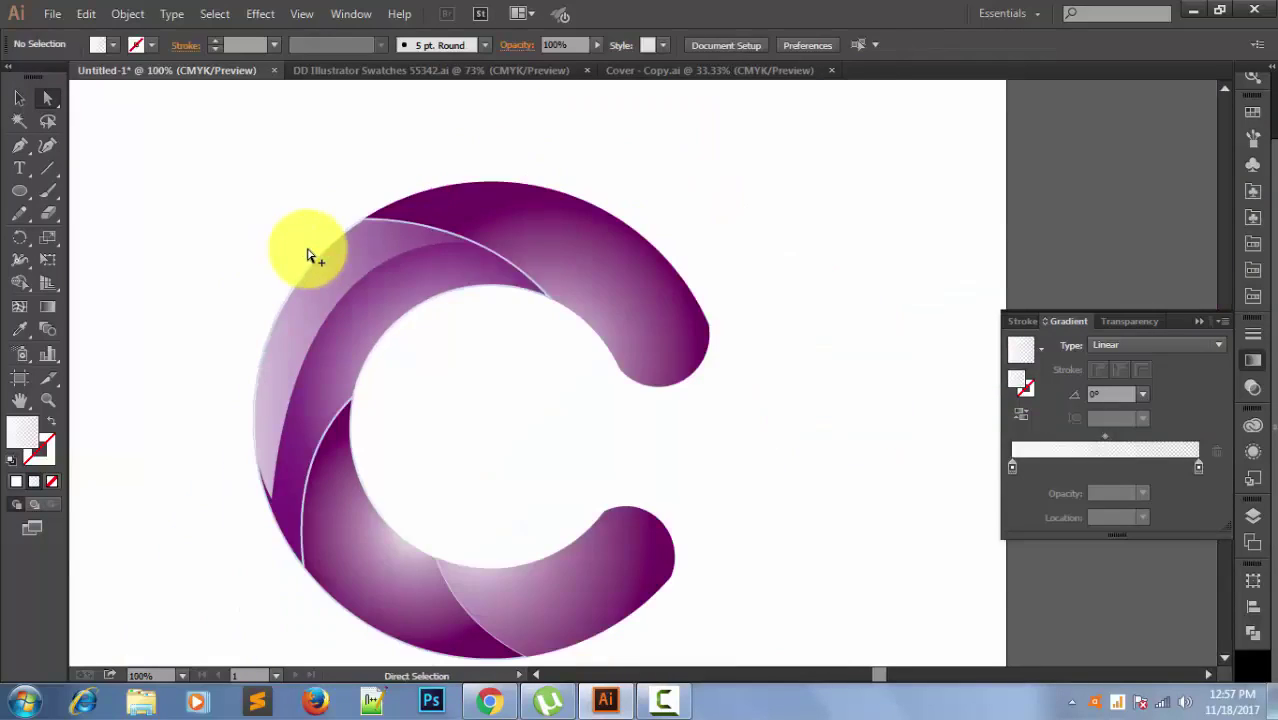
scroll(405, 398, up, 2)
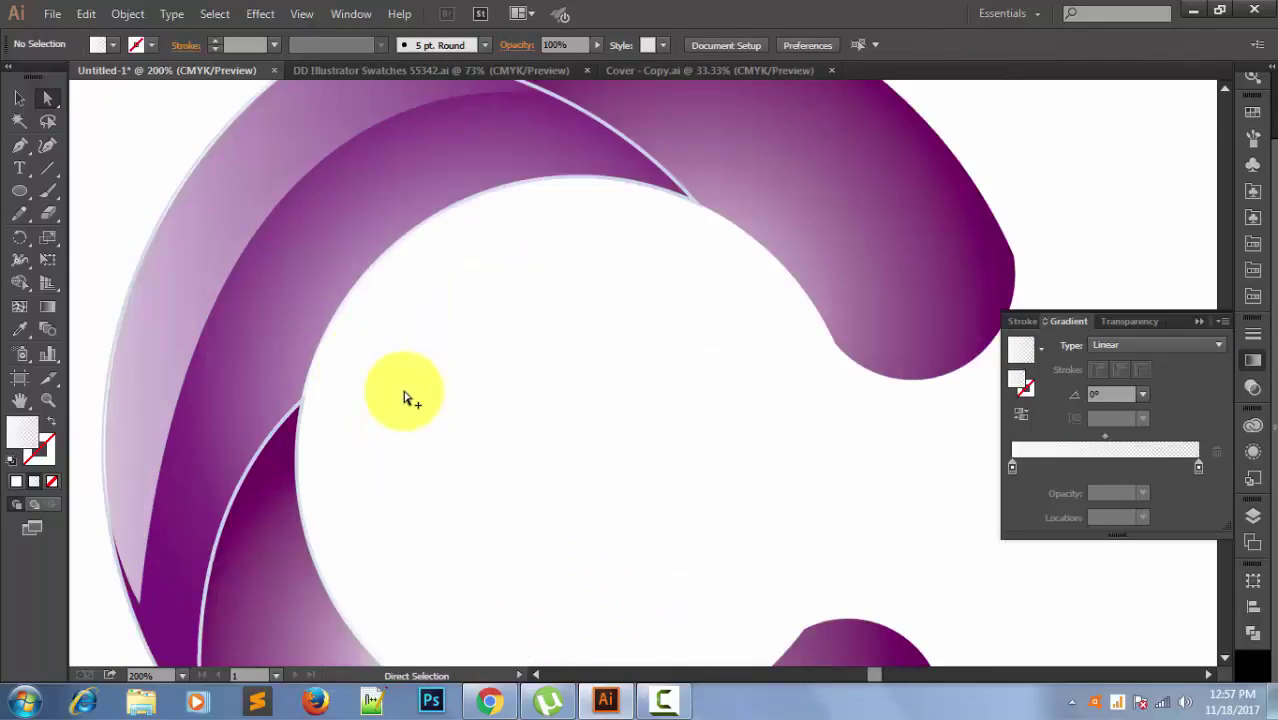
drag(545, 260, 581, 133)
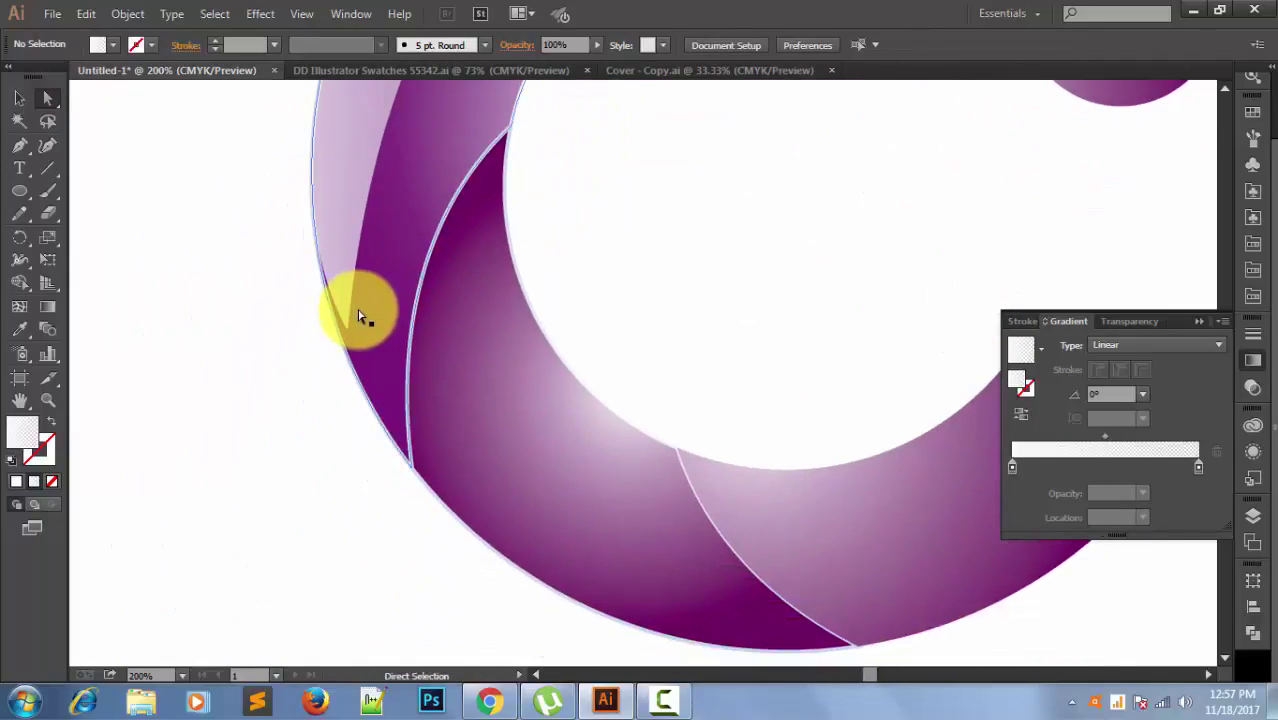
click(347, 331)
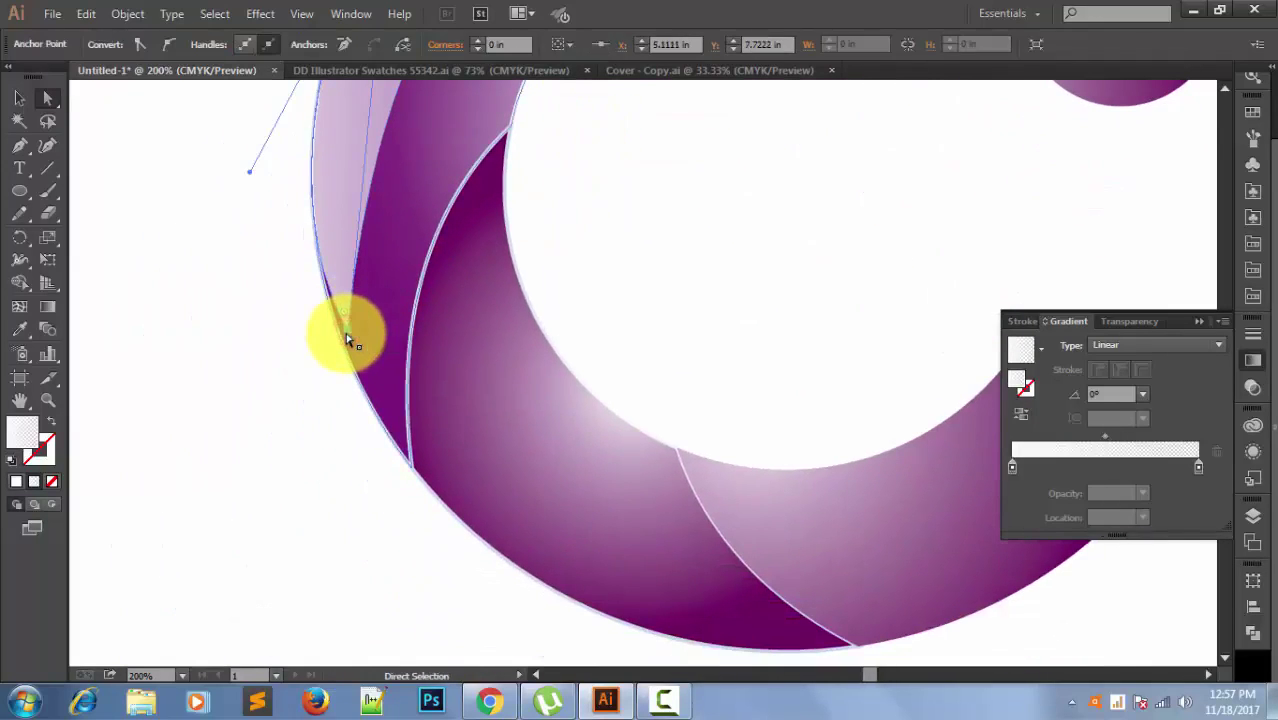
click(348, 335)
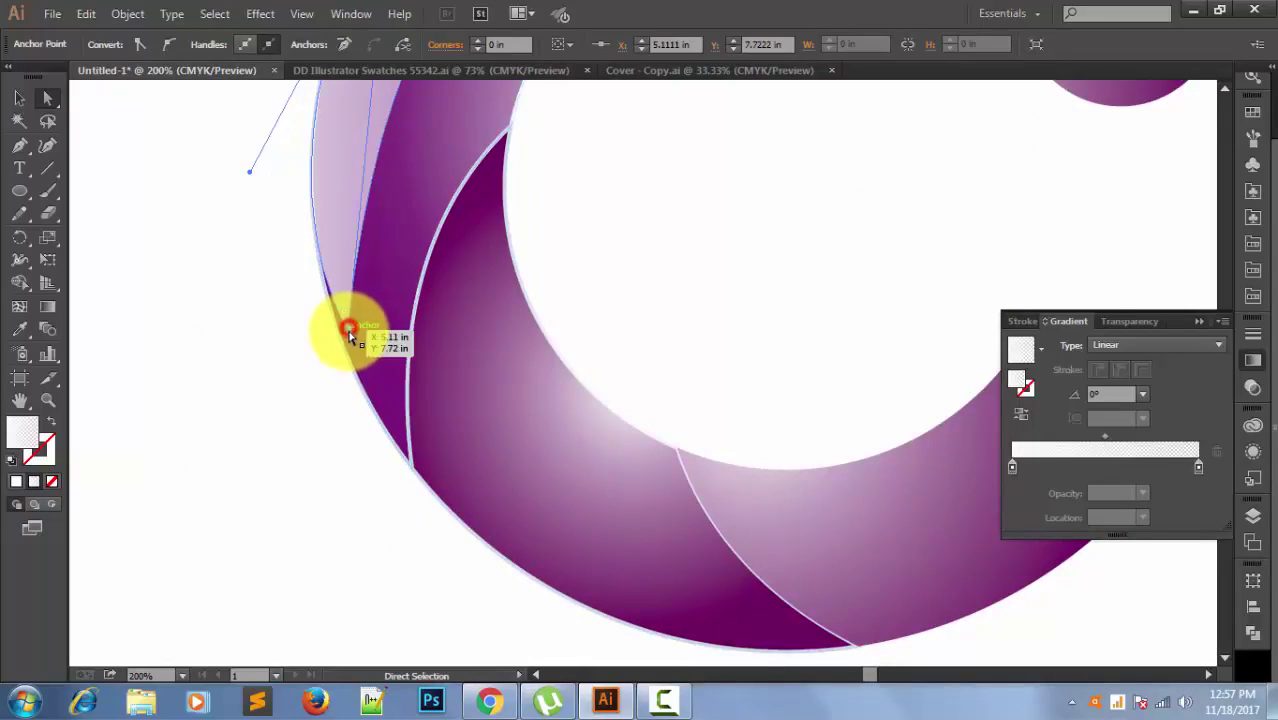
drag(349, 335, 310, 372)
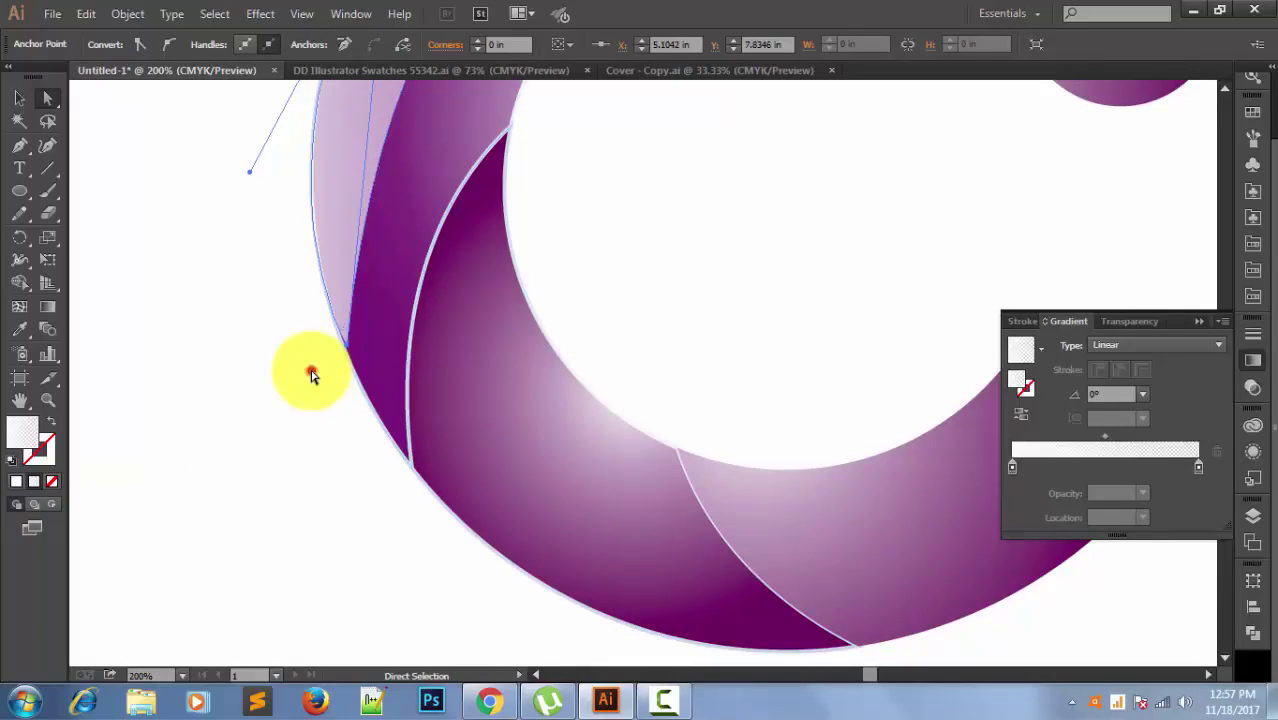
click(310, 375)
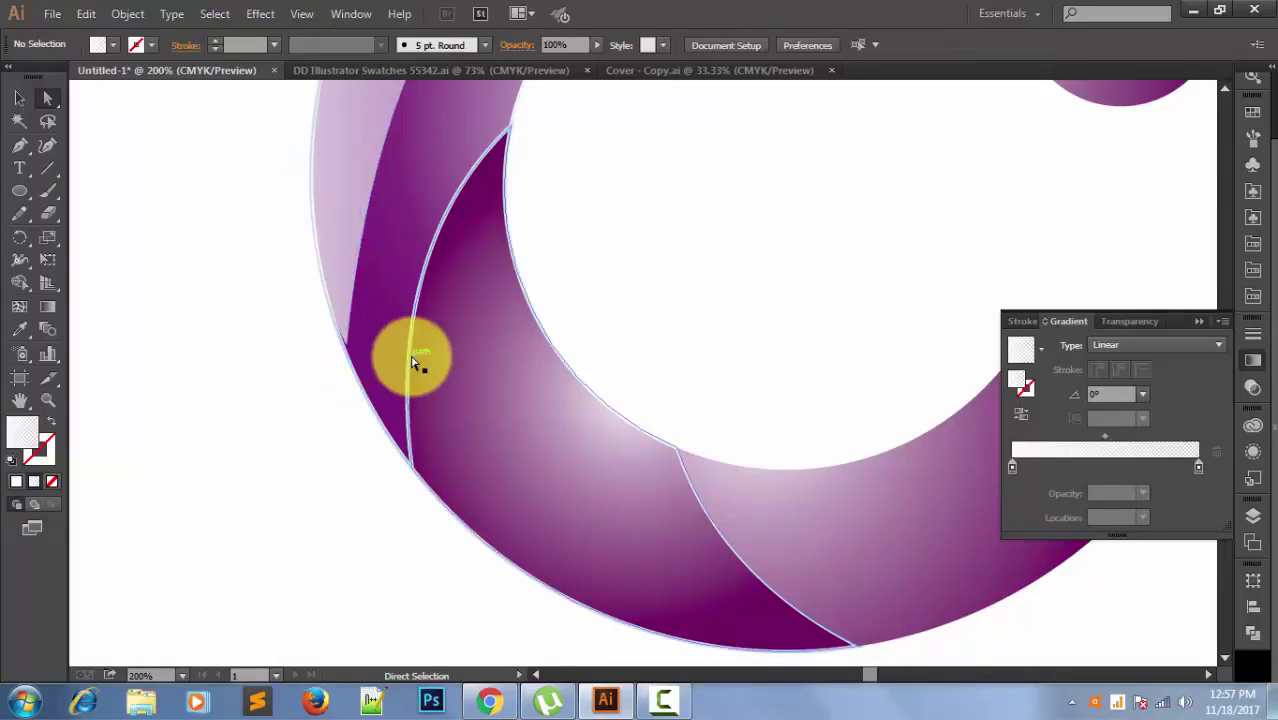
Nudge the same left-edge anchor down further to close the gap between pieces.
scroll(400, 360, up, 1)
scroll(440, 325, up, 1)
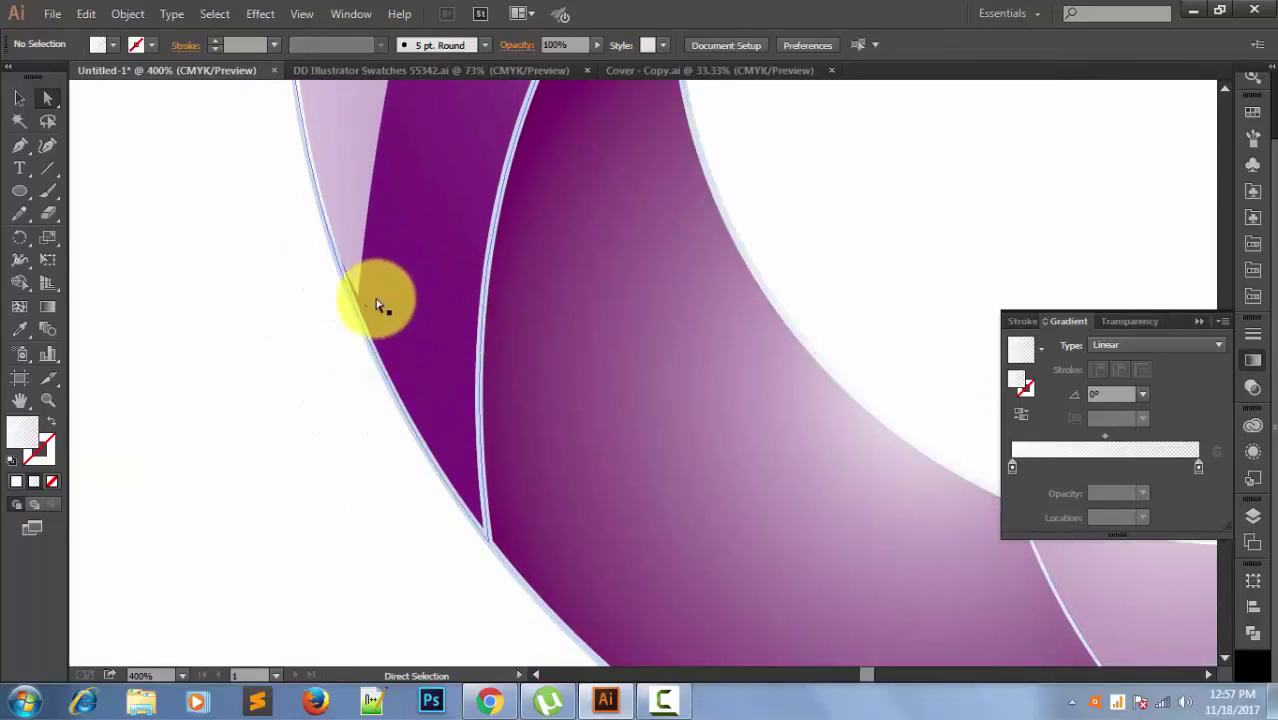
click(358, 300)
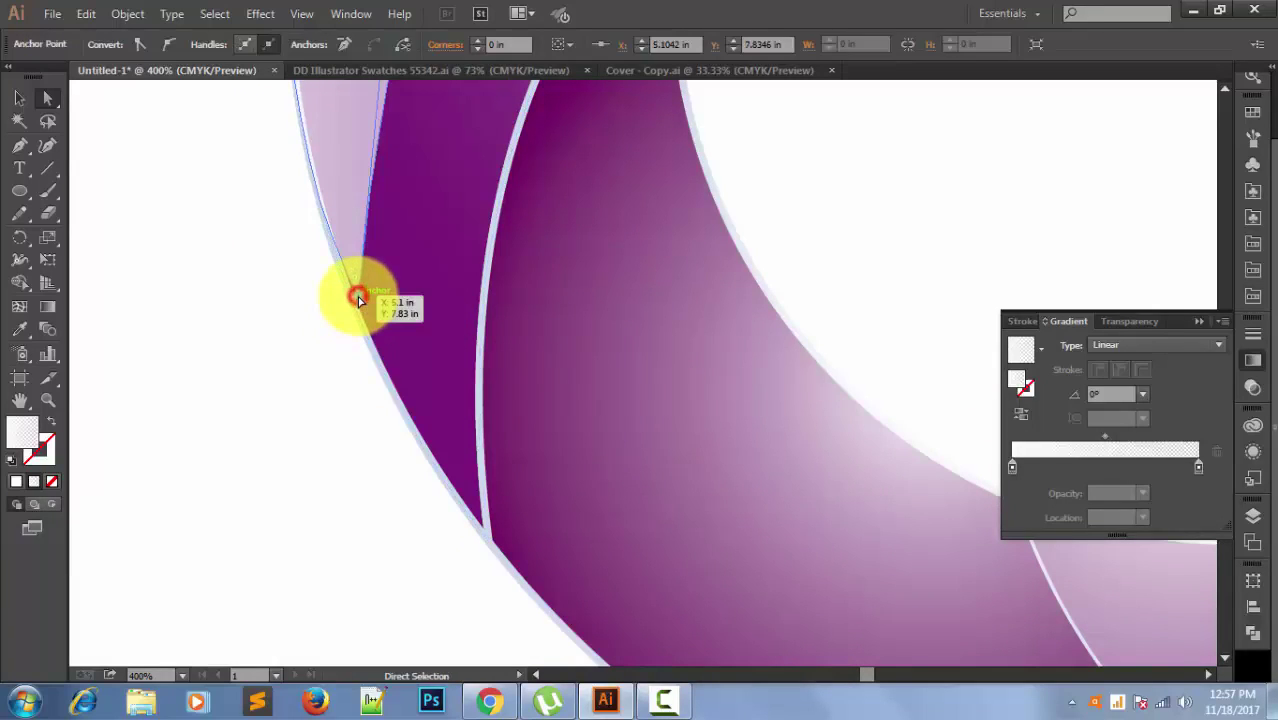
drag(357, 304, 357, 308)
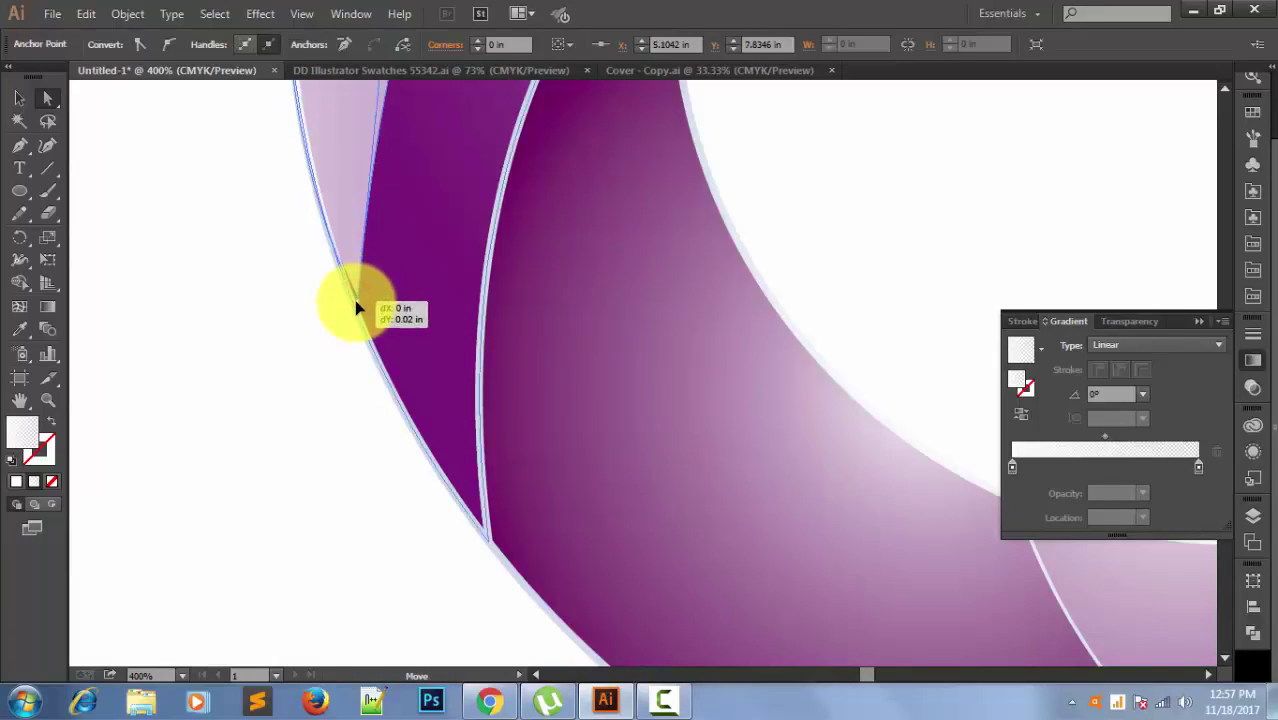
click(284, 395)
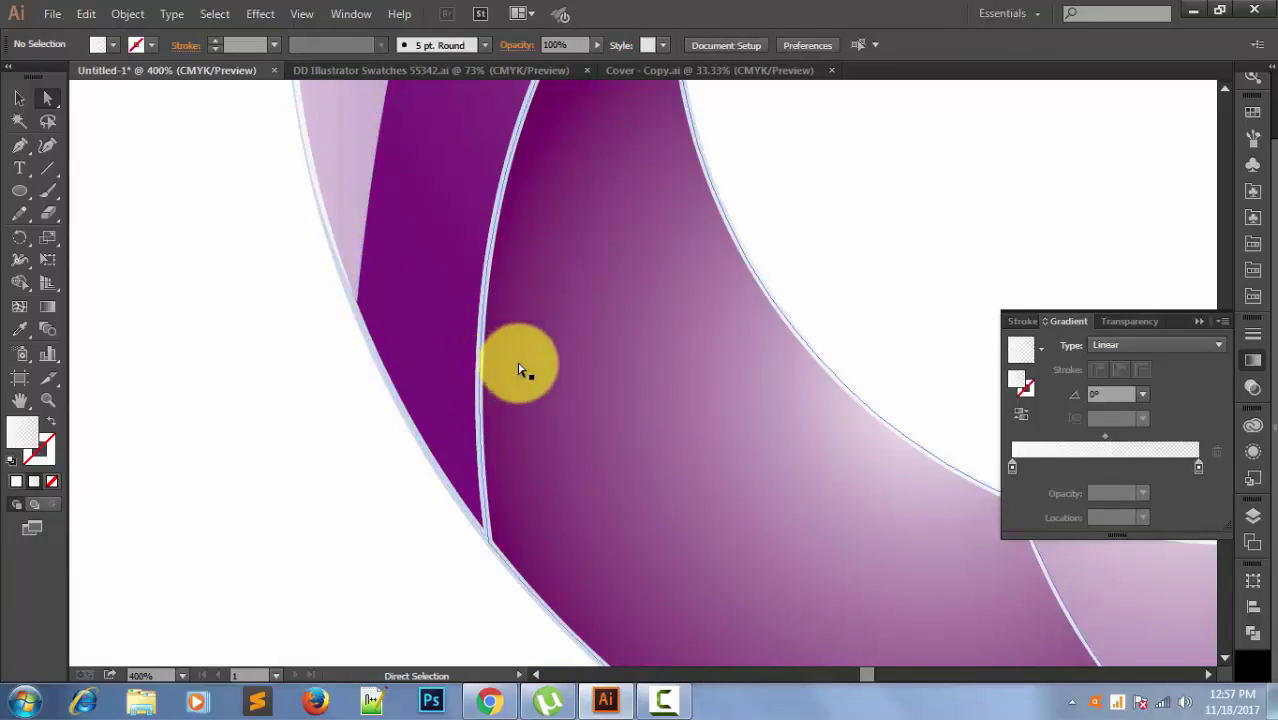
Reshape the left light-purple piece's outer curve to run along the ring.
scroll(520, 370, down, 1)
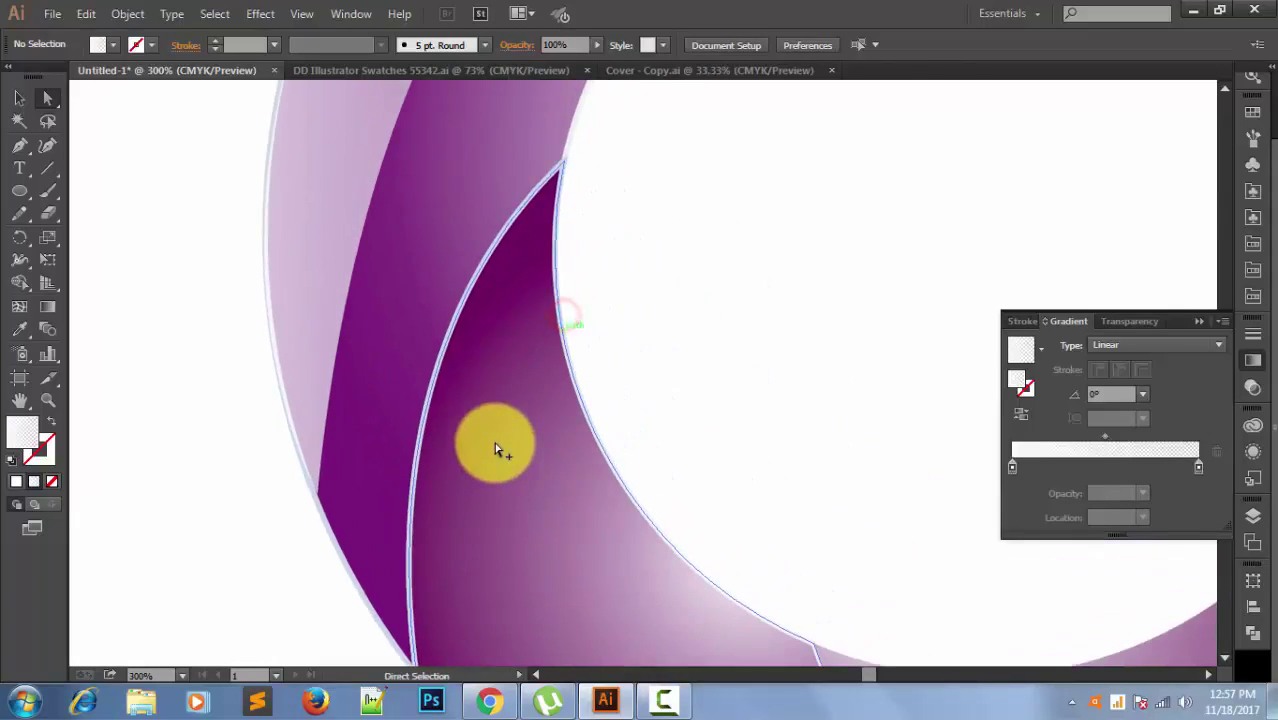
scroll(500, 450, down, 2)
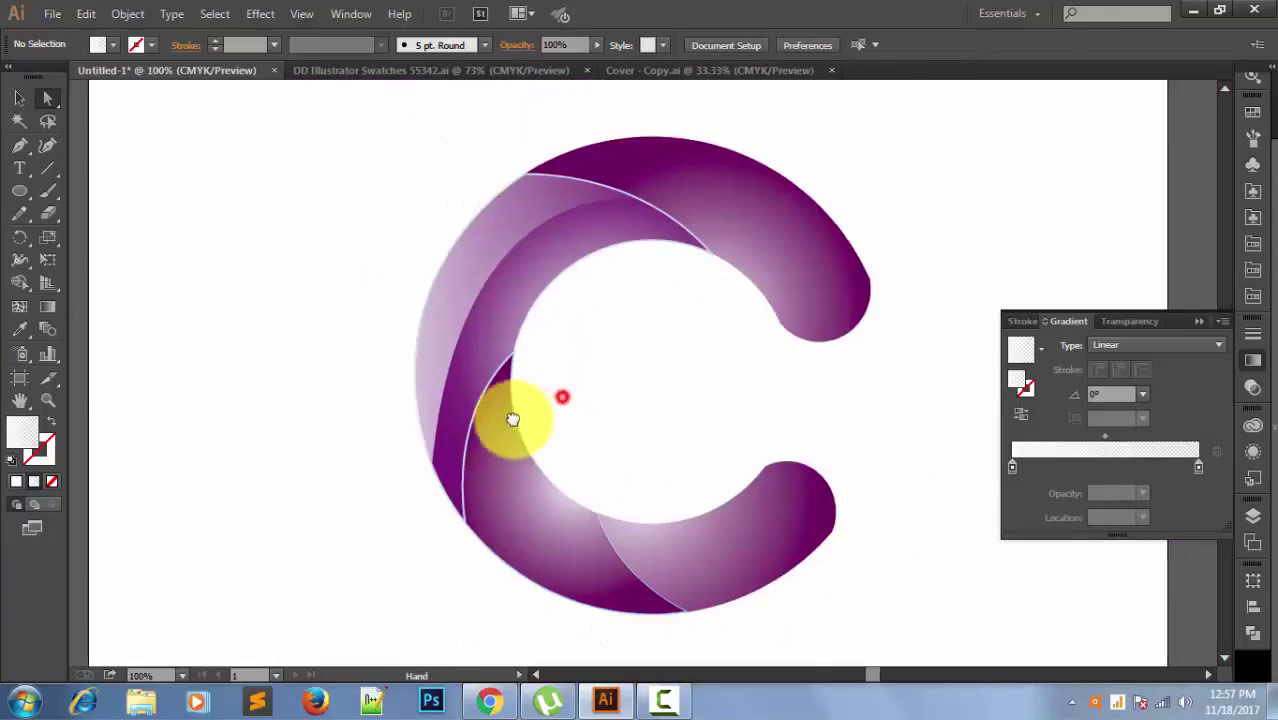
drag(563, 397, 491, 346)
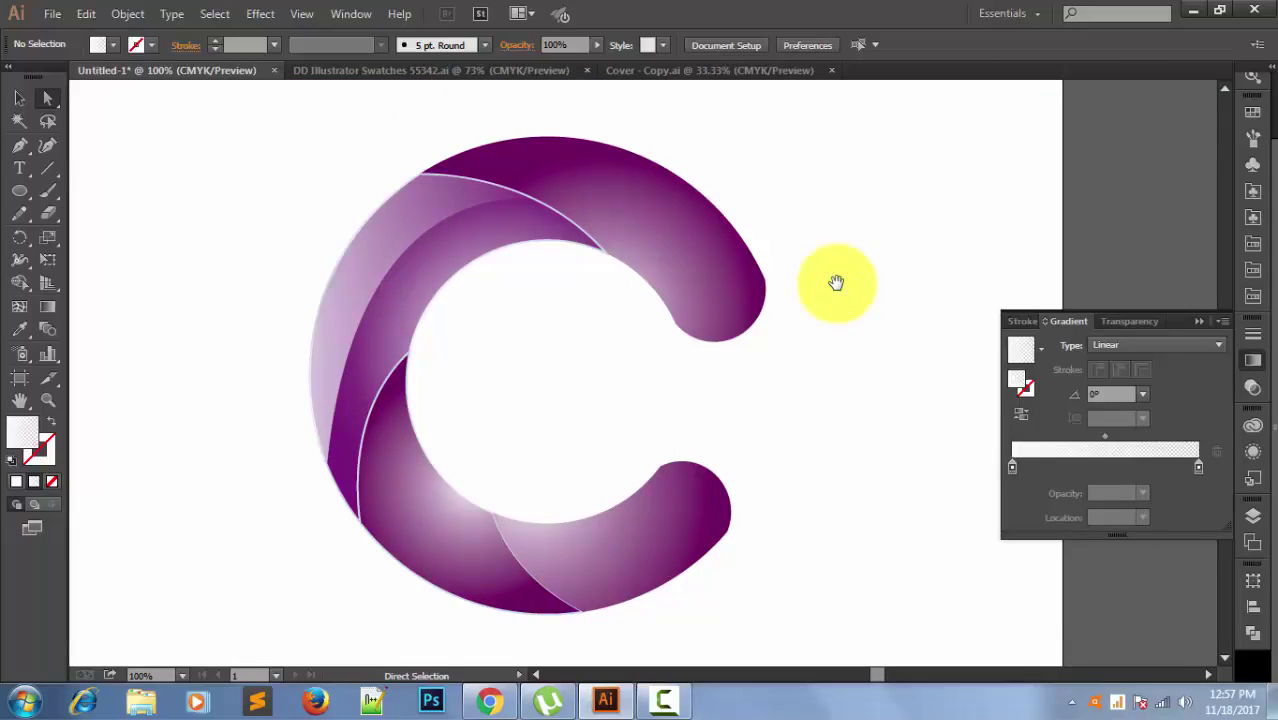
click(368, 310)
key(alt)
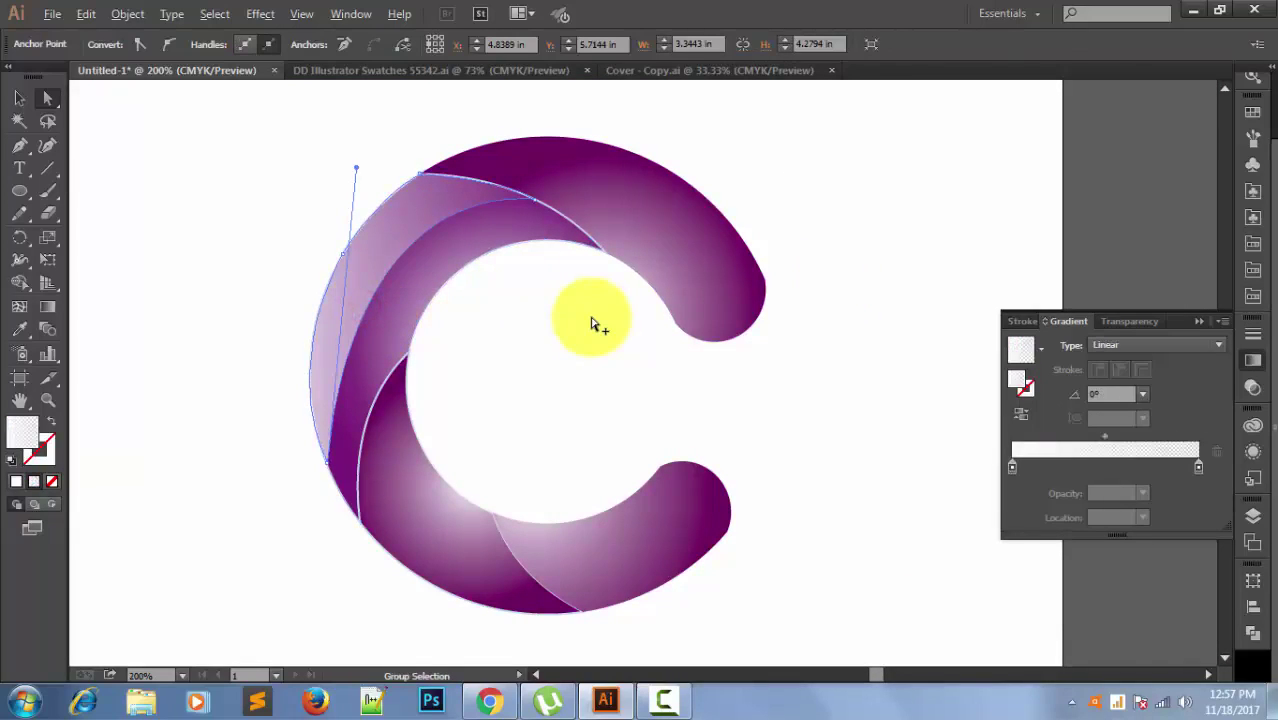
scroll(590, 323, up, 2)
mouse_move(399, 374)
mouse_down()
mouse_move(648, 337)
mouse_move(669, 281)
mouse_move(673, 442)
mouse_move(696, 502)
mouse_move(750, 471)
mouse_up()
scroll(565, 208, down, 1)
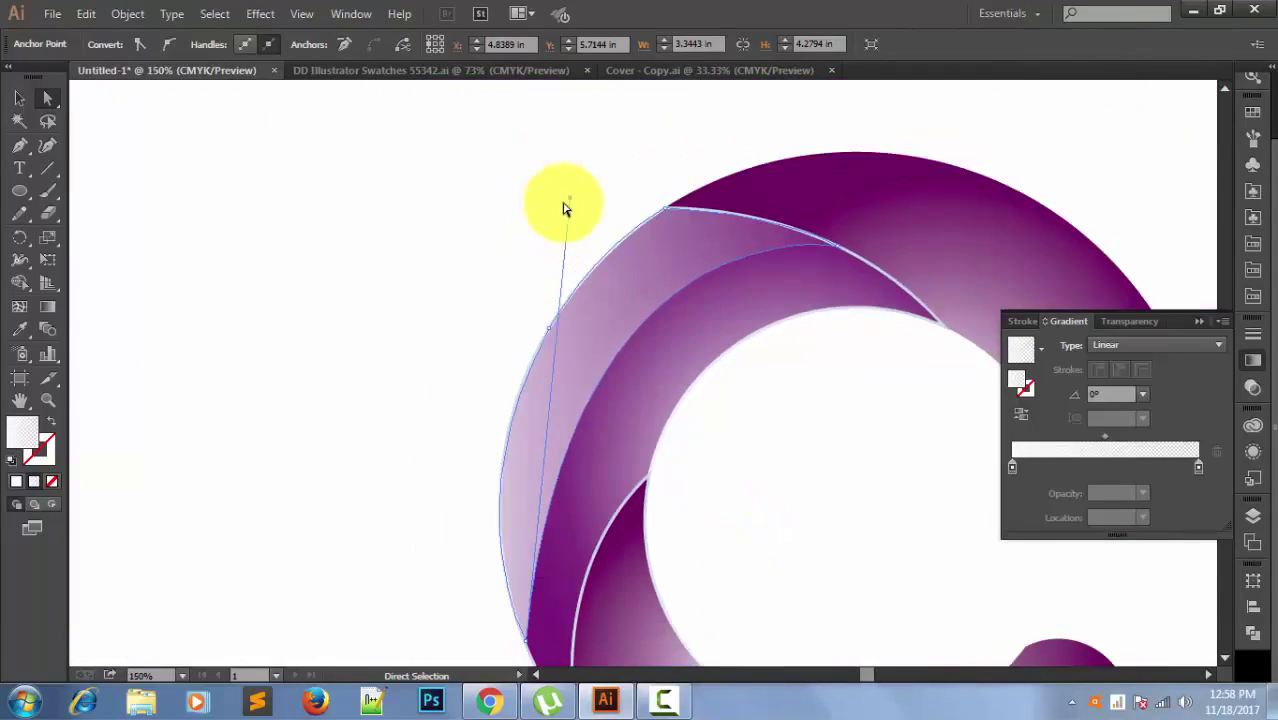
mouse_move(570, 200)
mouse_down()
mouse_move(549, 168)
mouse_move(523, 210)
mouse_up()
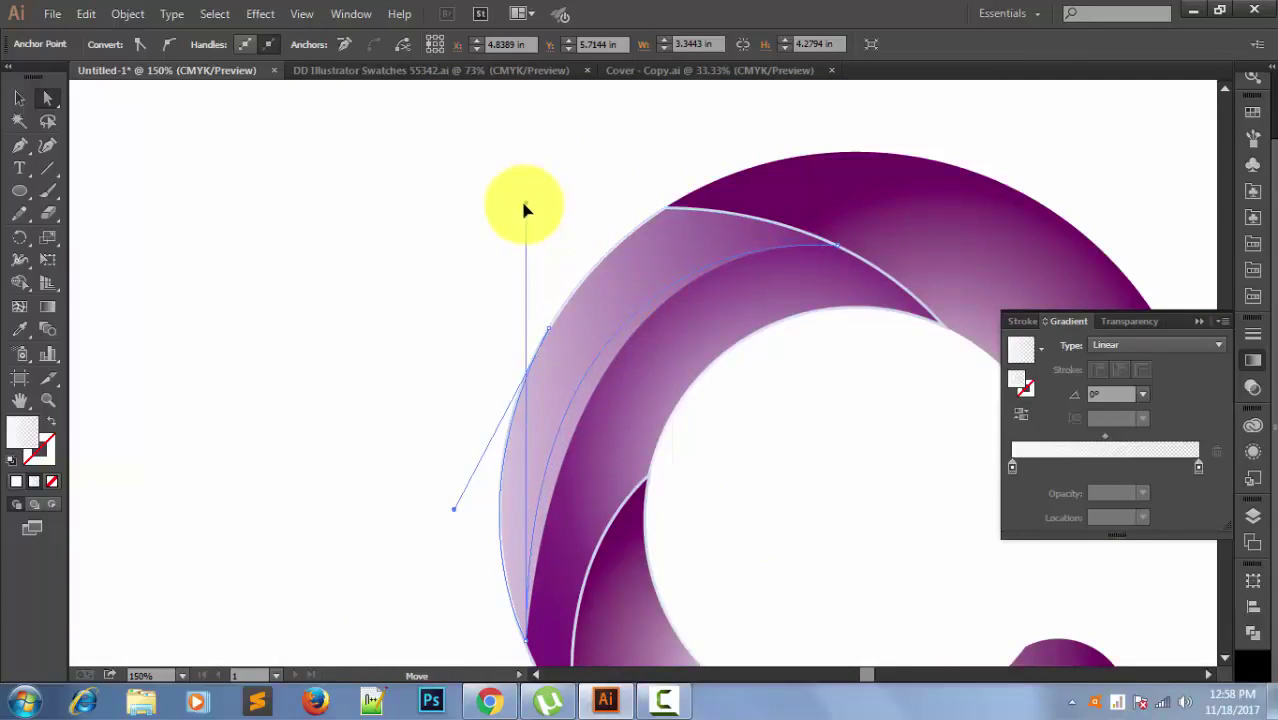
Return to whole-object selection, deselect all, and fit the whole logo in view.
click(19, 98)
click(254, 233)
key(ctrl+1)
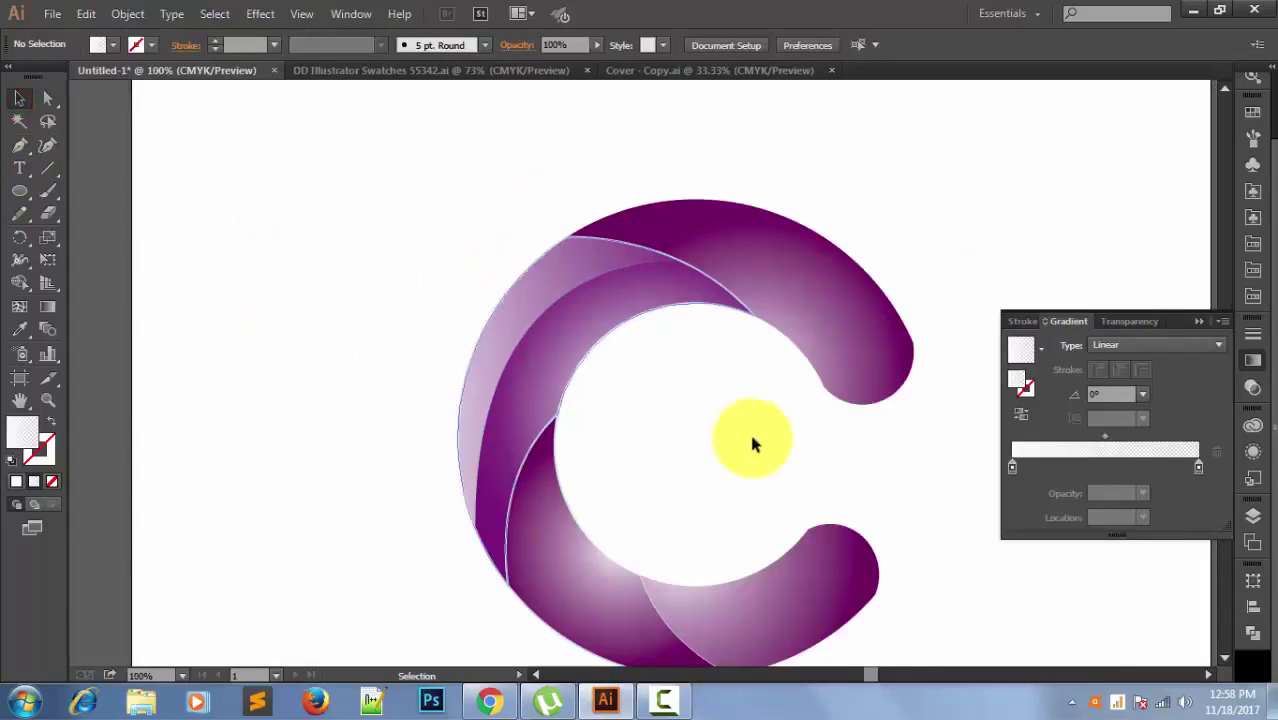
drag(749, 432, 598, 363)
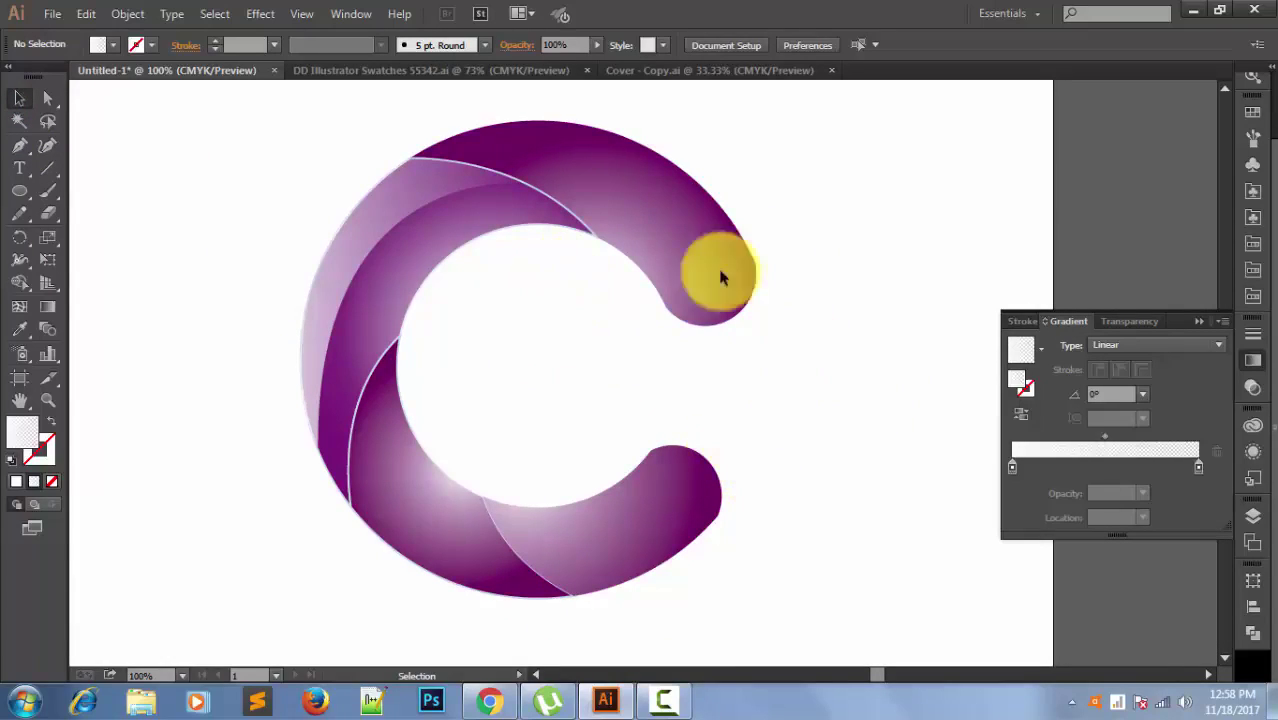
Pen-draw a closed highlight path over the upper-right arm, with corner anchors at the tip and top.
key(p)
click(509, 111)
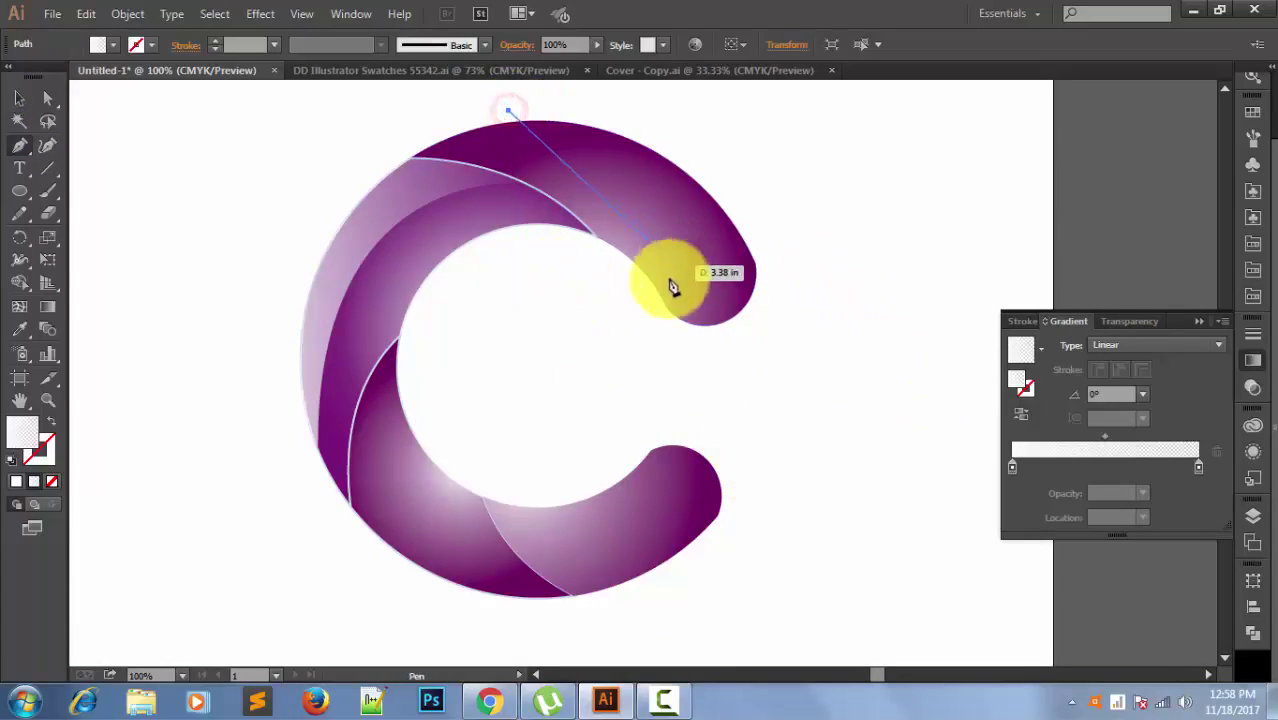
mouse_move(640, 294)
mouse_down()
mouse_move(590, 438)
mouse_move(737, 400)
mouse_move(737, 487)
mouse_up()
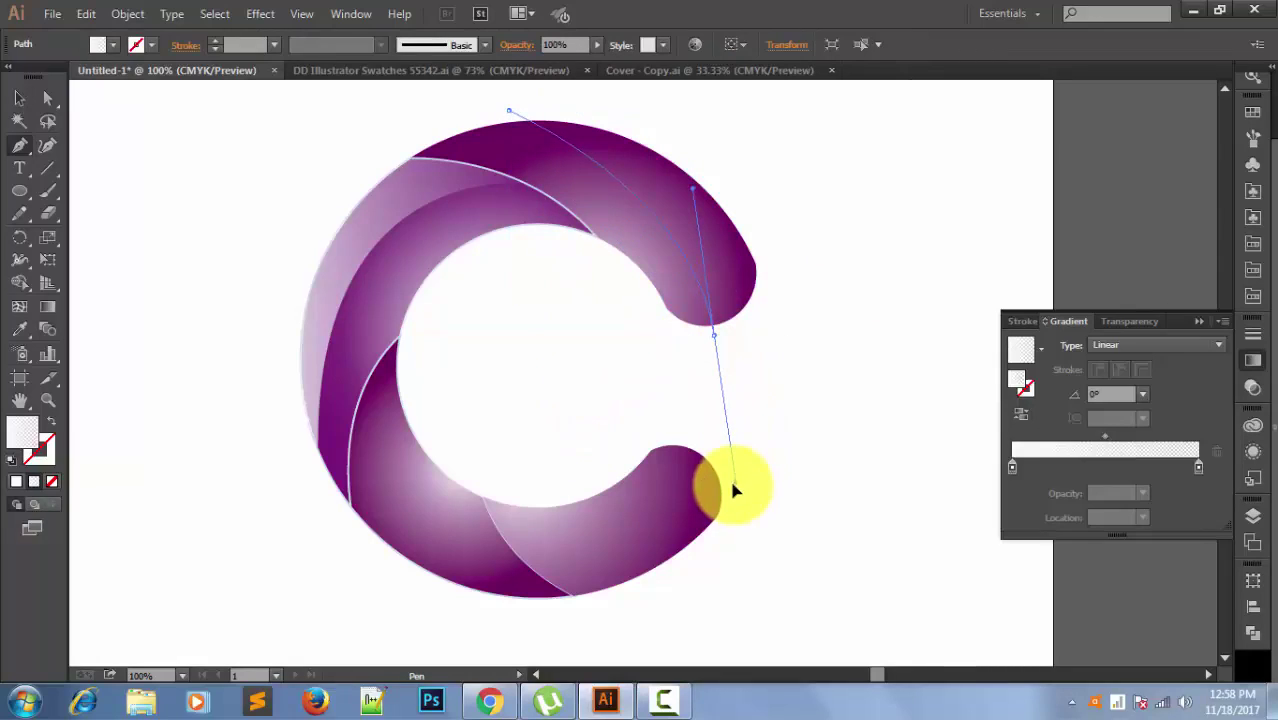
click(713, 334)
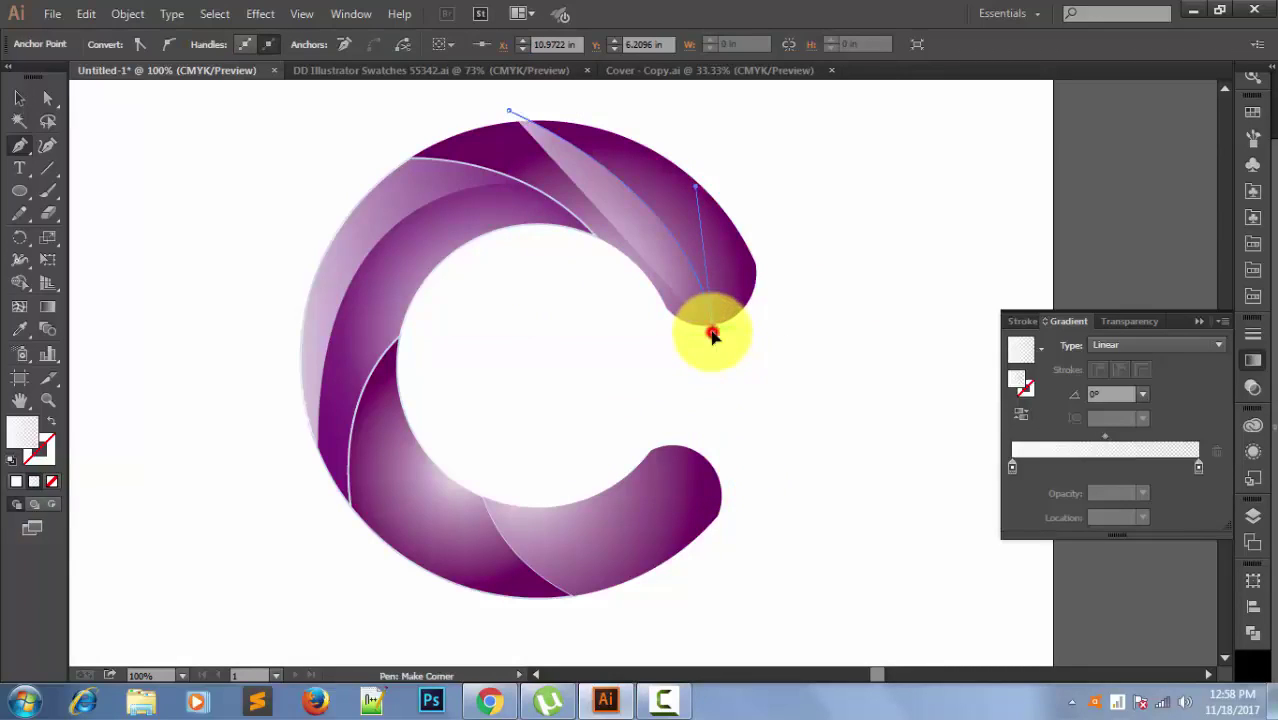
drag(775, 270, 755, 215)
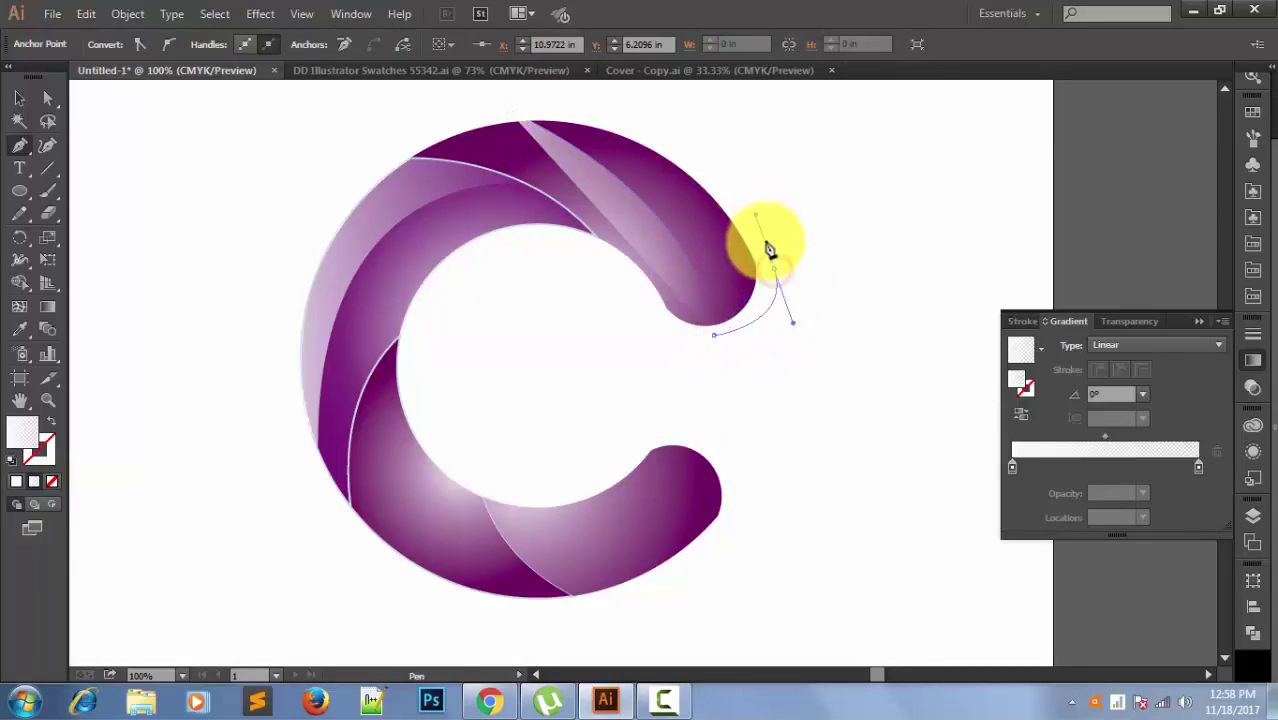
click(776, 272)
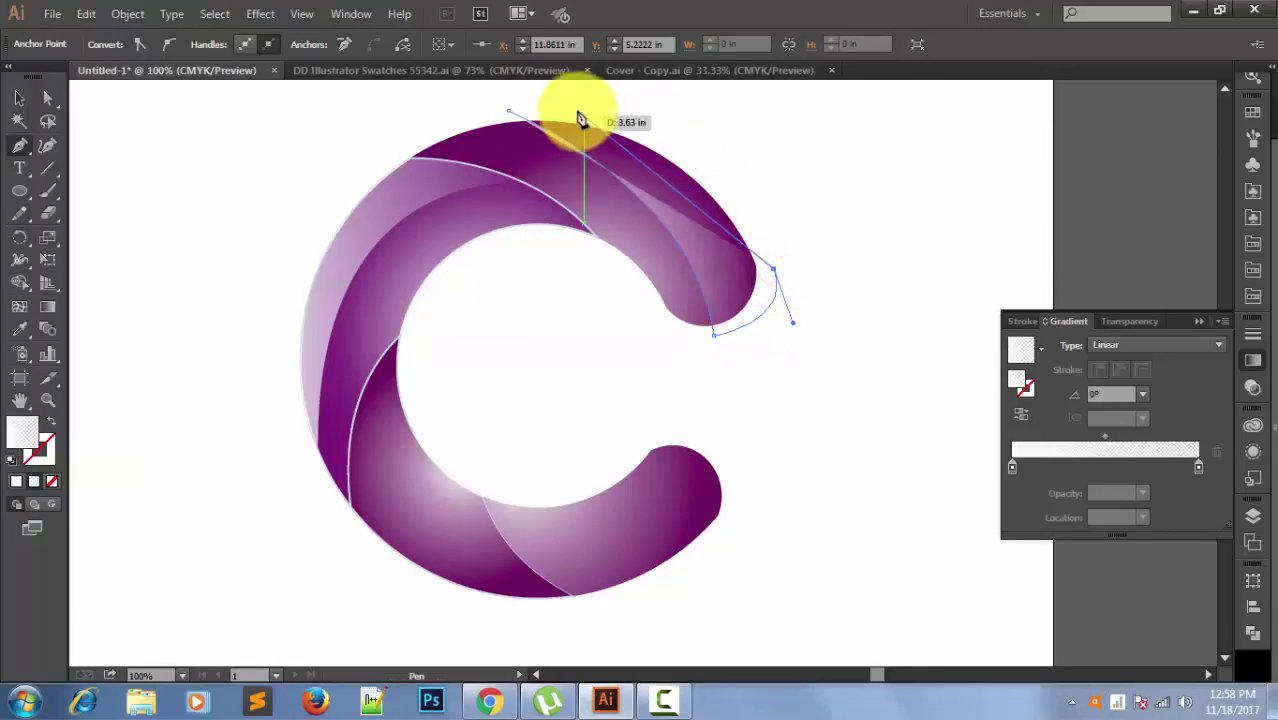
drag(613, 122, 540, 110)
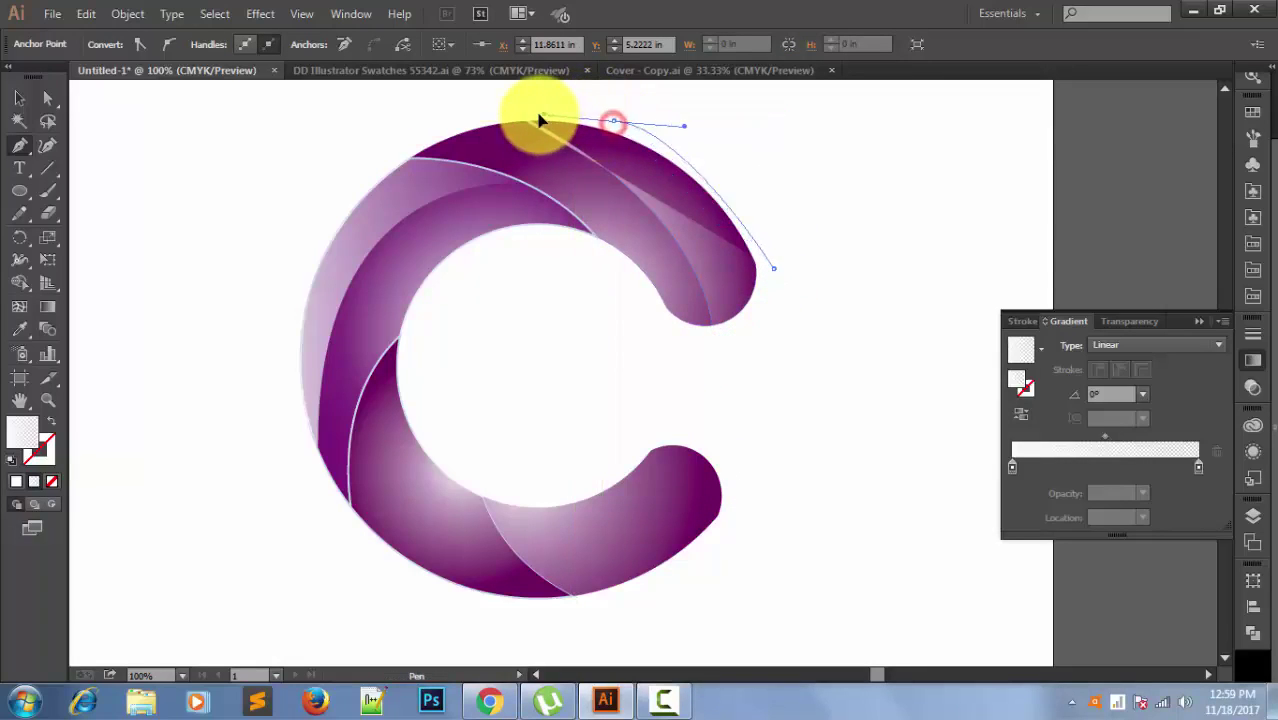
alt+click(613, 122)
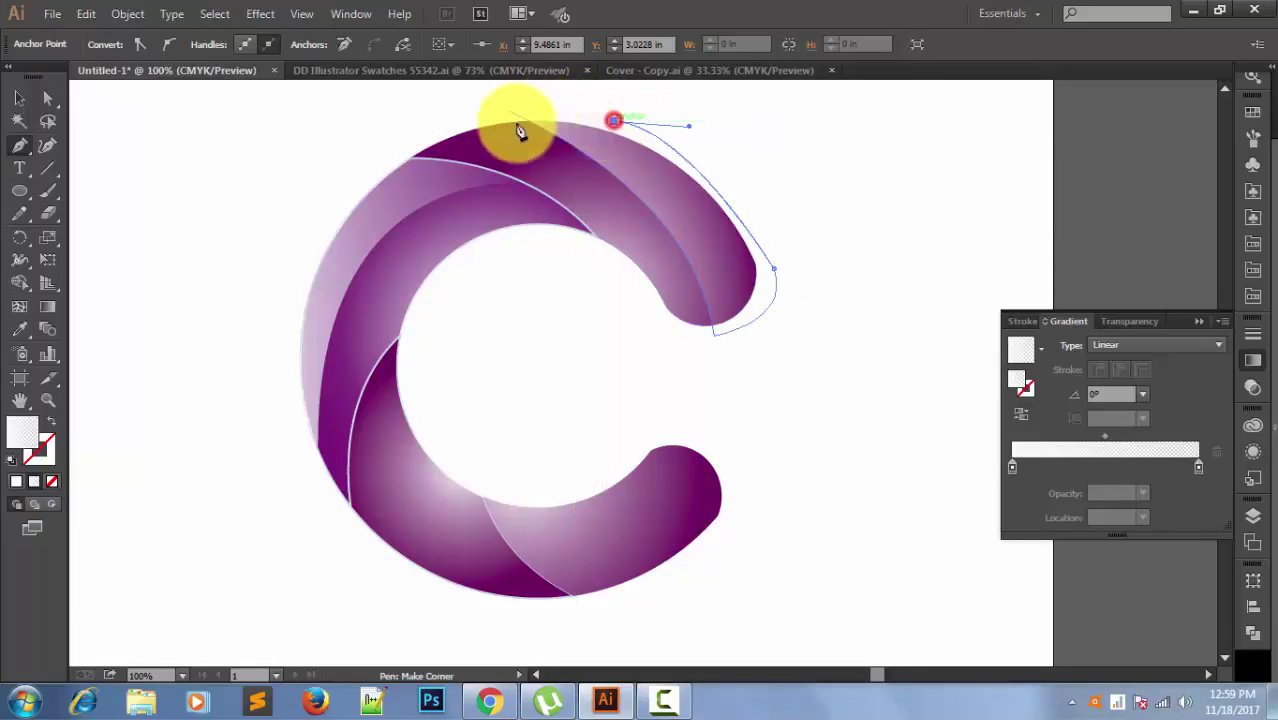
click(508, 113)
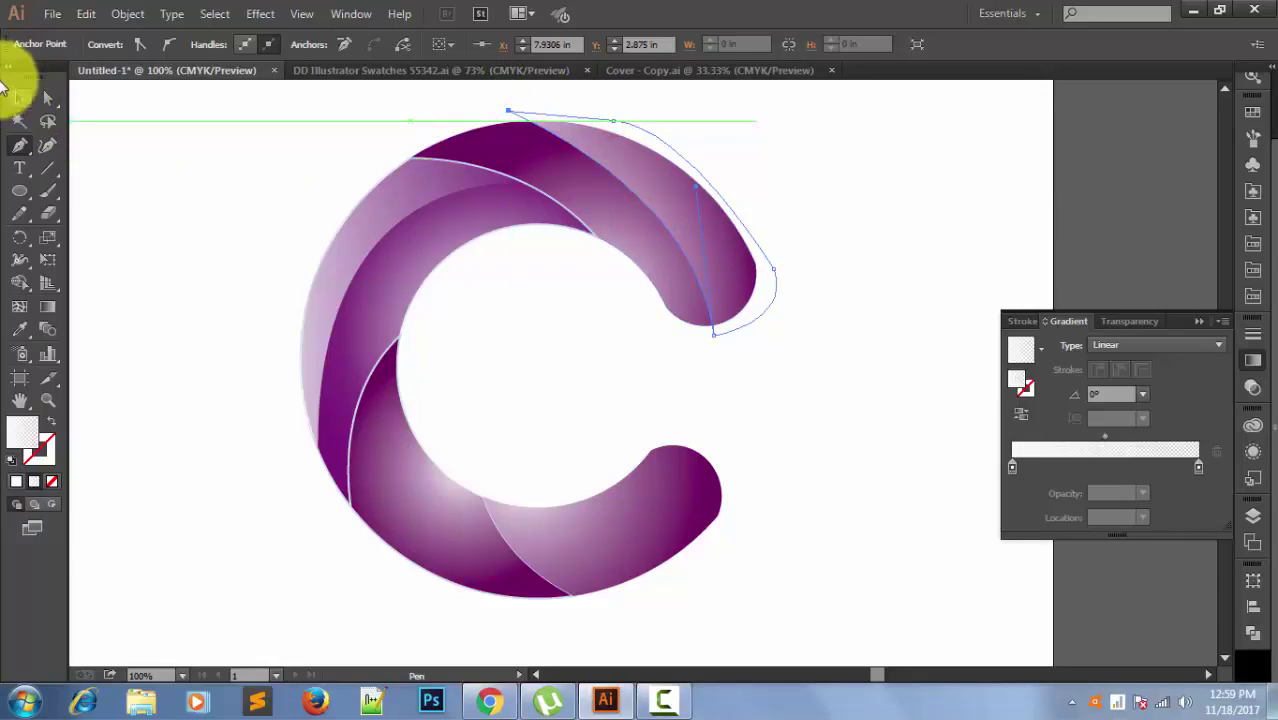
click(19, 97)
click(530, 425)
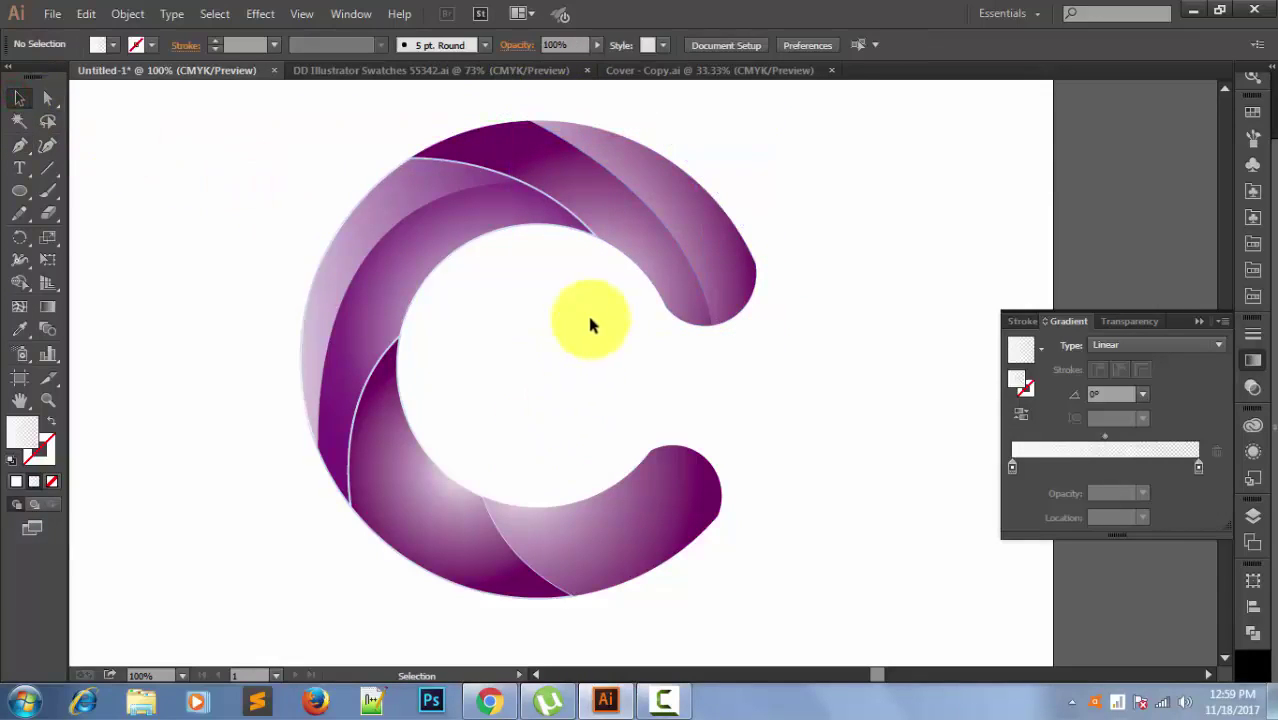
Check the top-right swirl segment, then marquee-select the whole C logo and clear the selection.
scroll(590, 310, down, 2)
scroll(592, 312, up, 1)
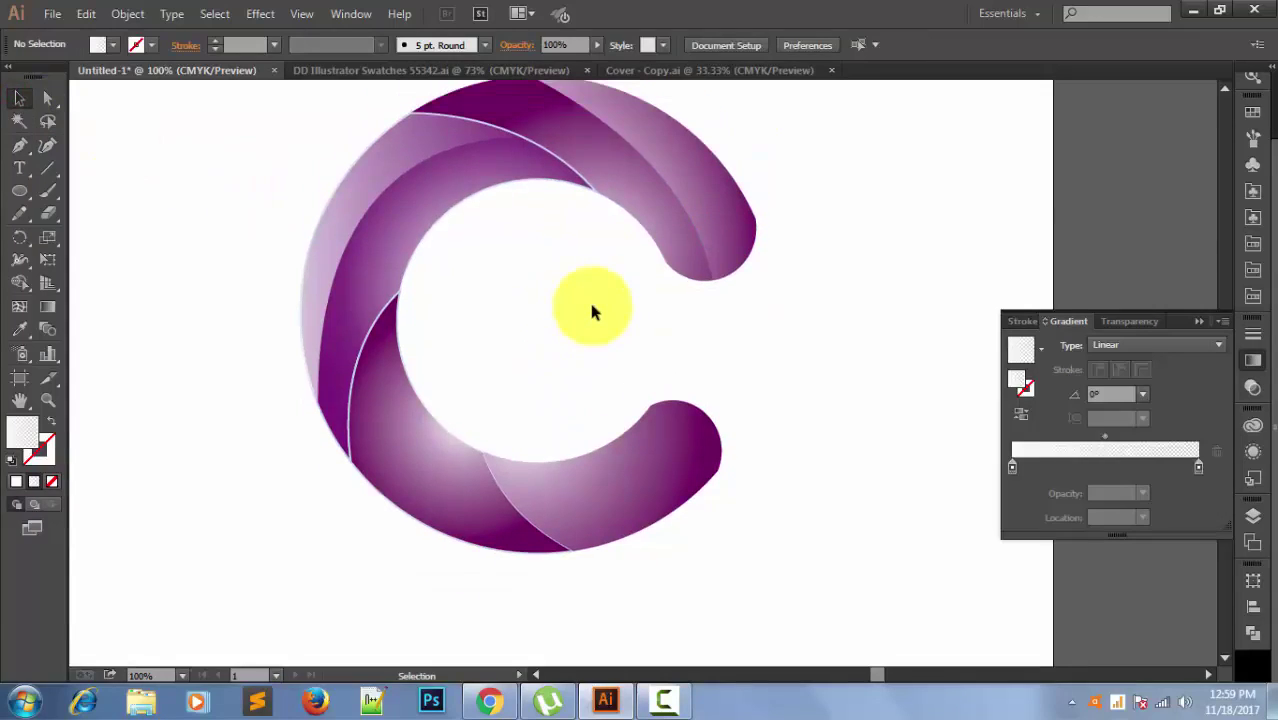
drag(591, 306, 514, 328)
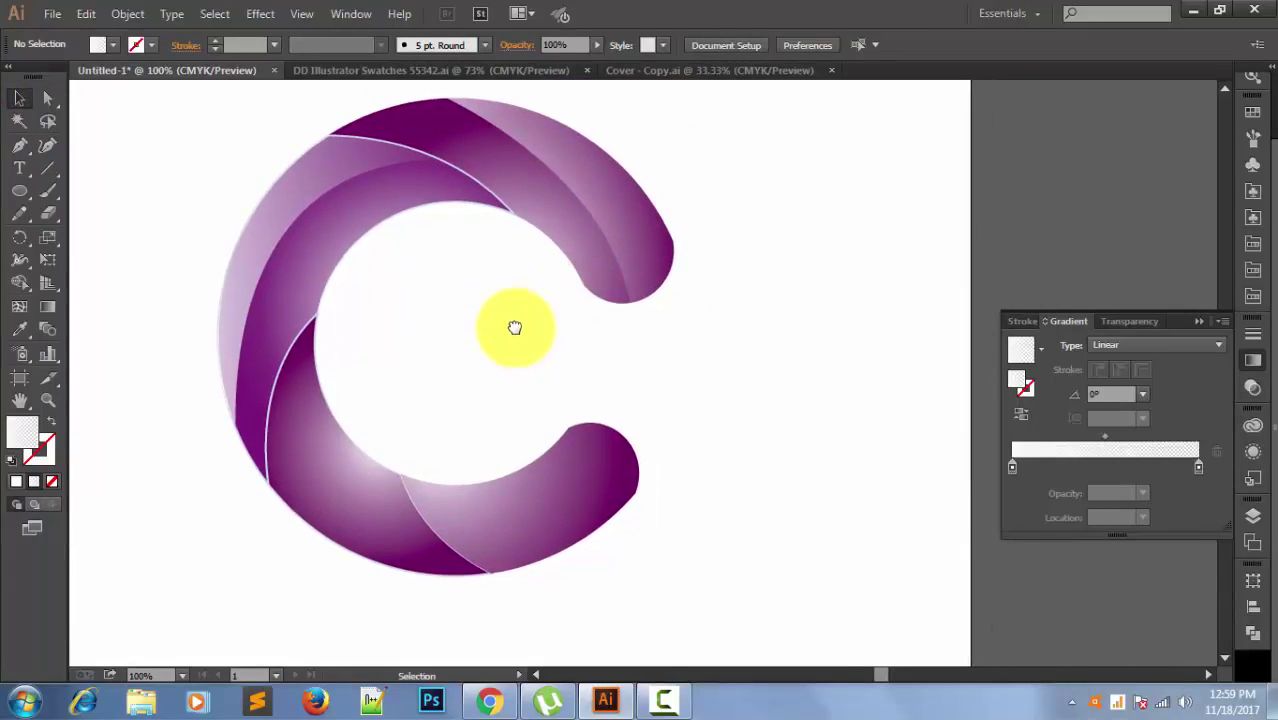
click(604, 212)
click(772, 226)
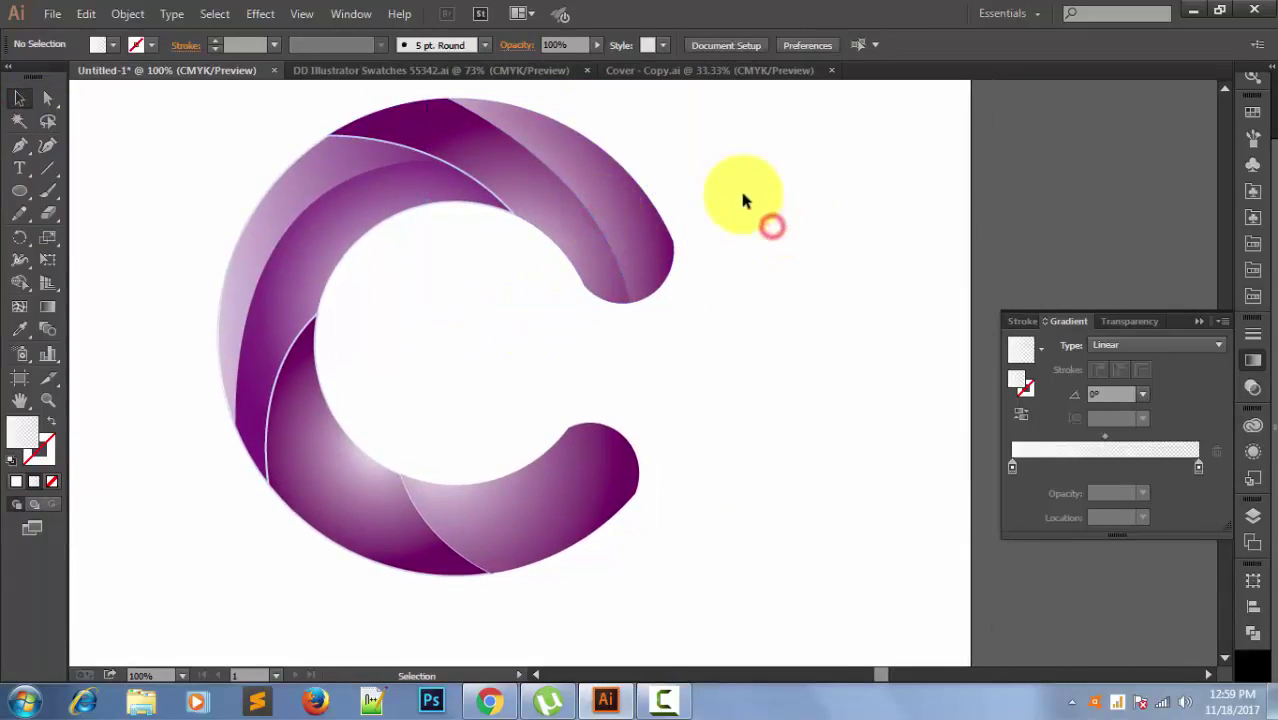
scroll(686, 320, down, 2)
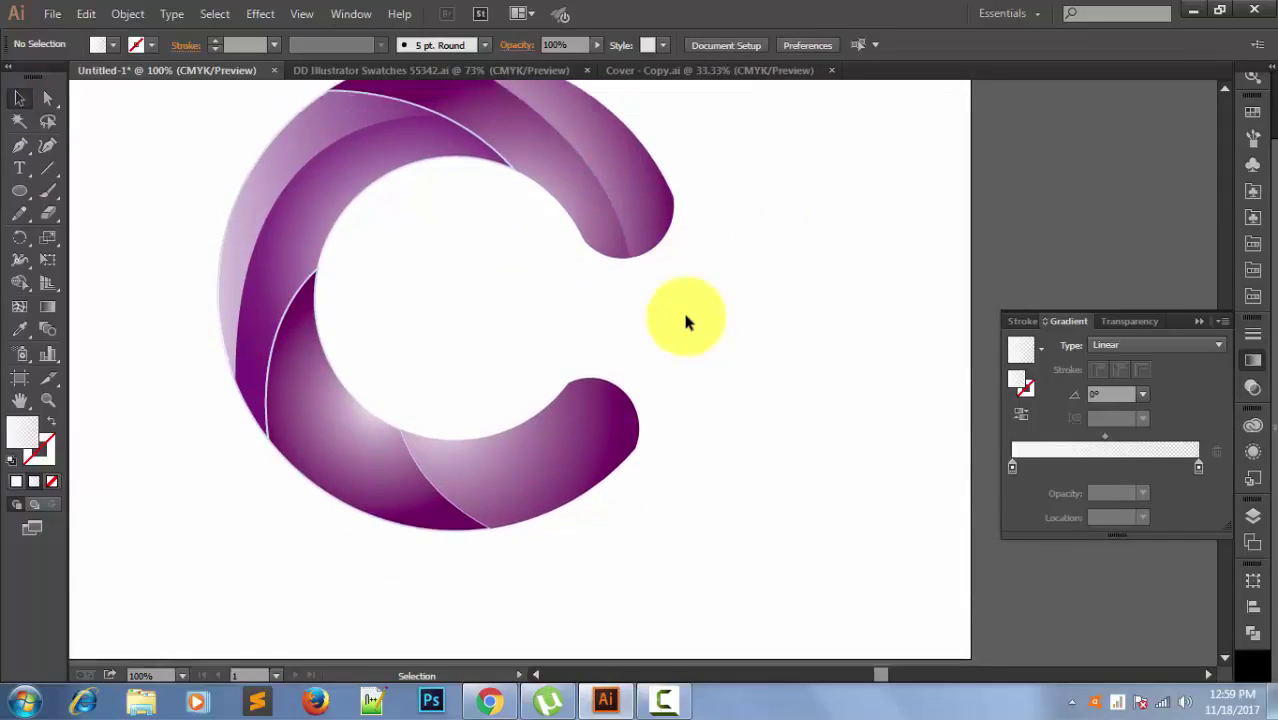
scroll(686, 322, up, 4)
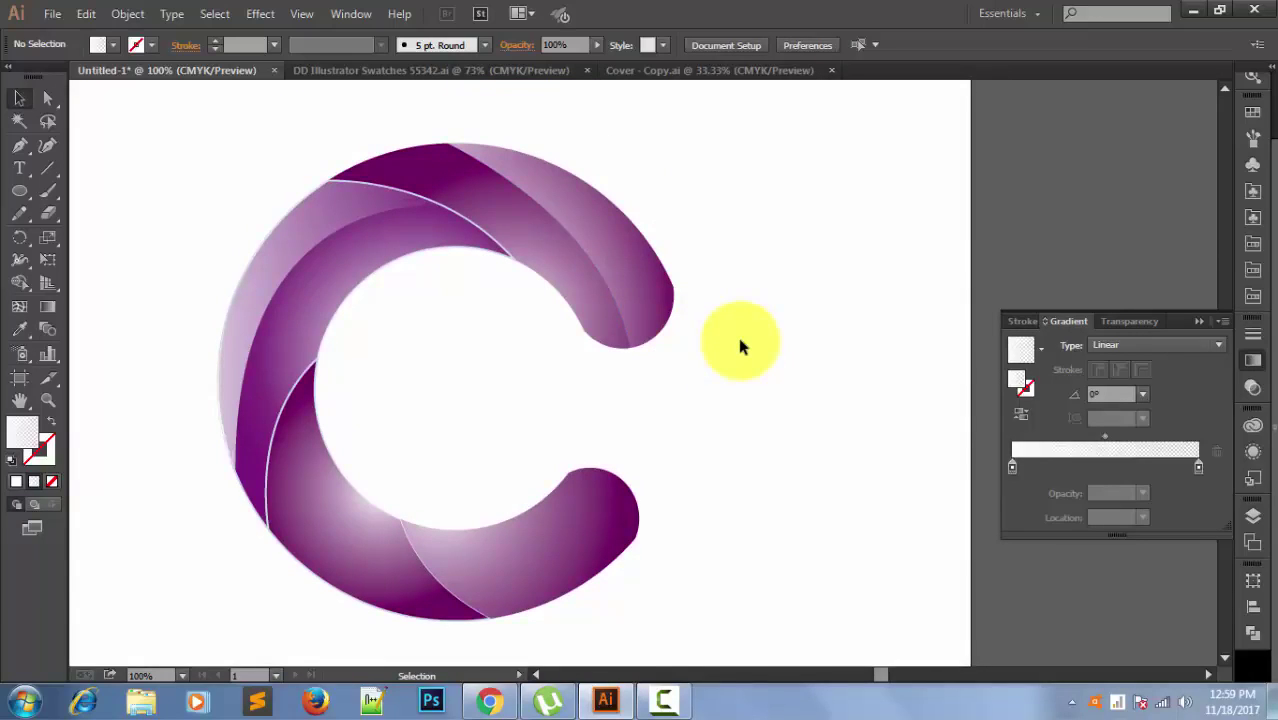
scroll(740, 345, down, 2)
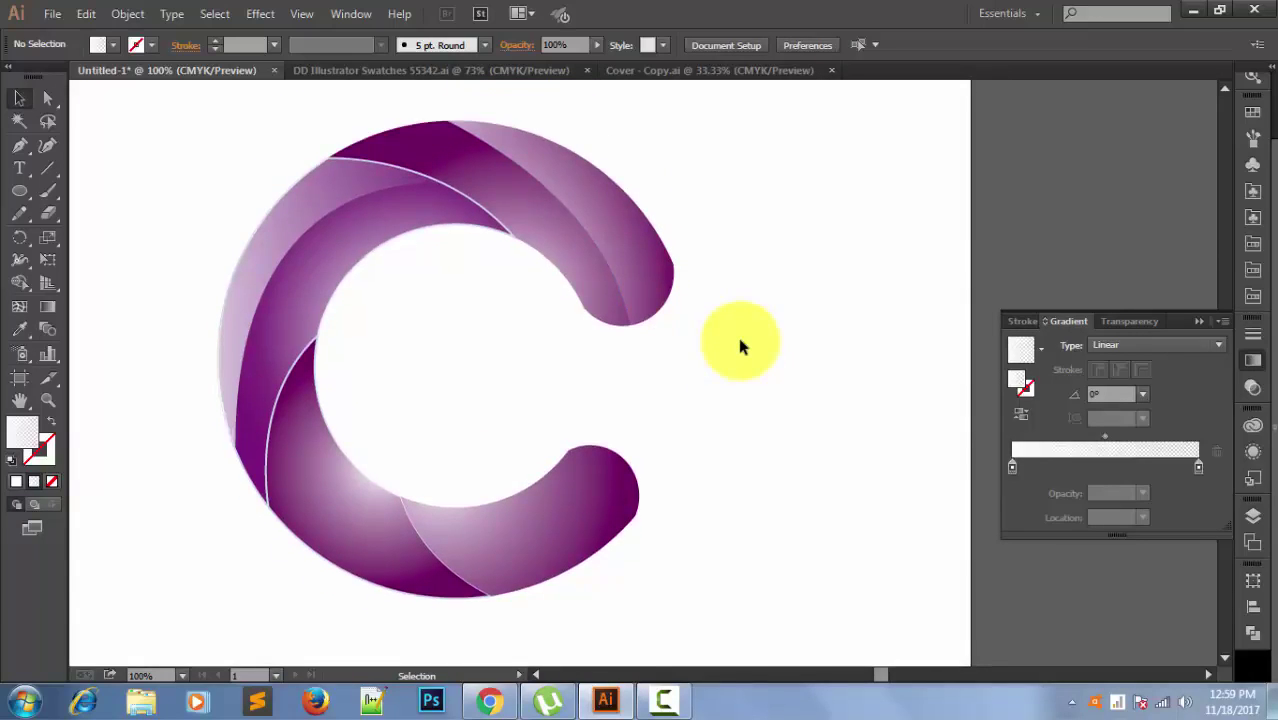
scroll(740, 345, down, 5)
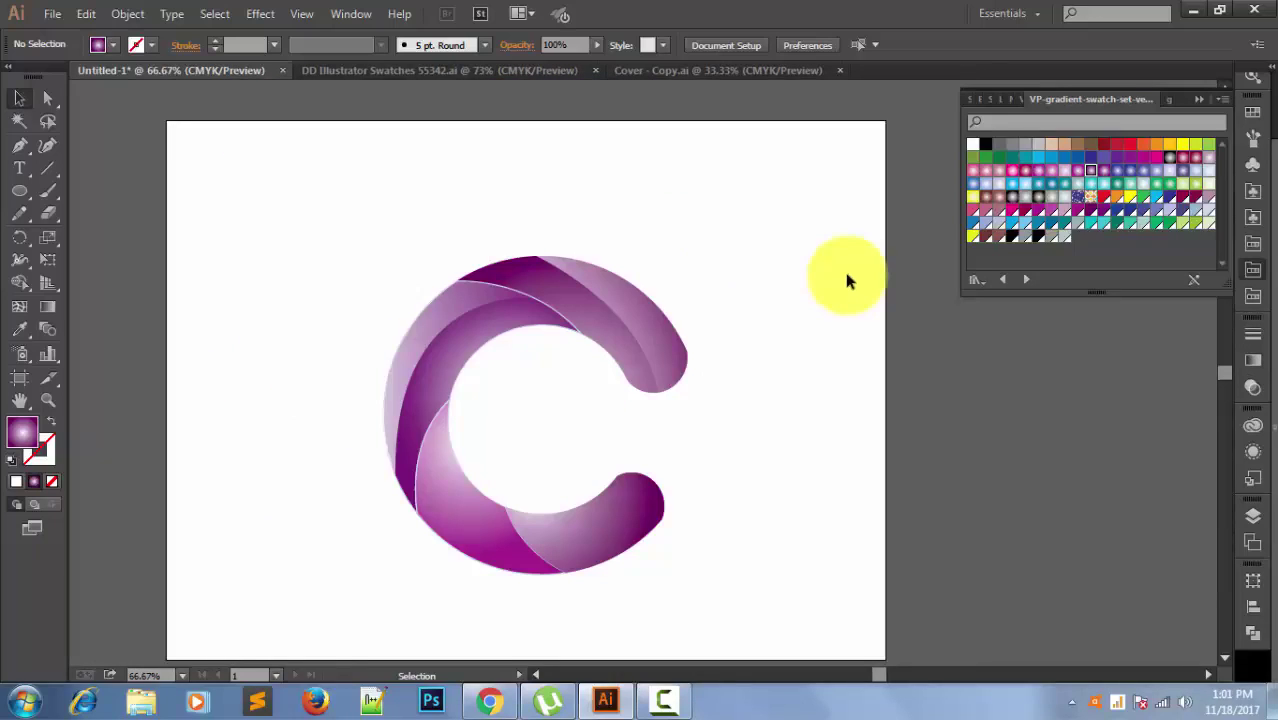
scroll(846, 282, down, 3)
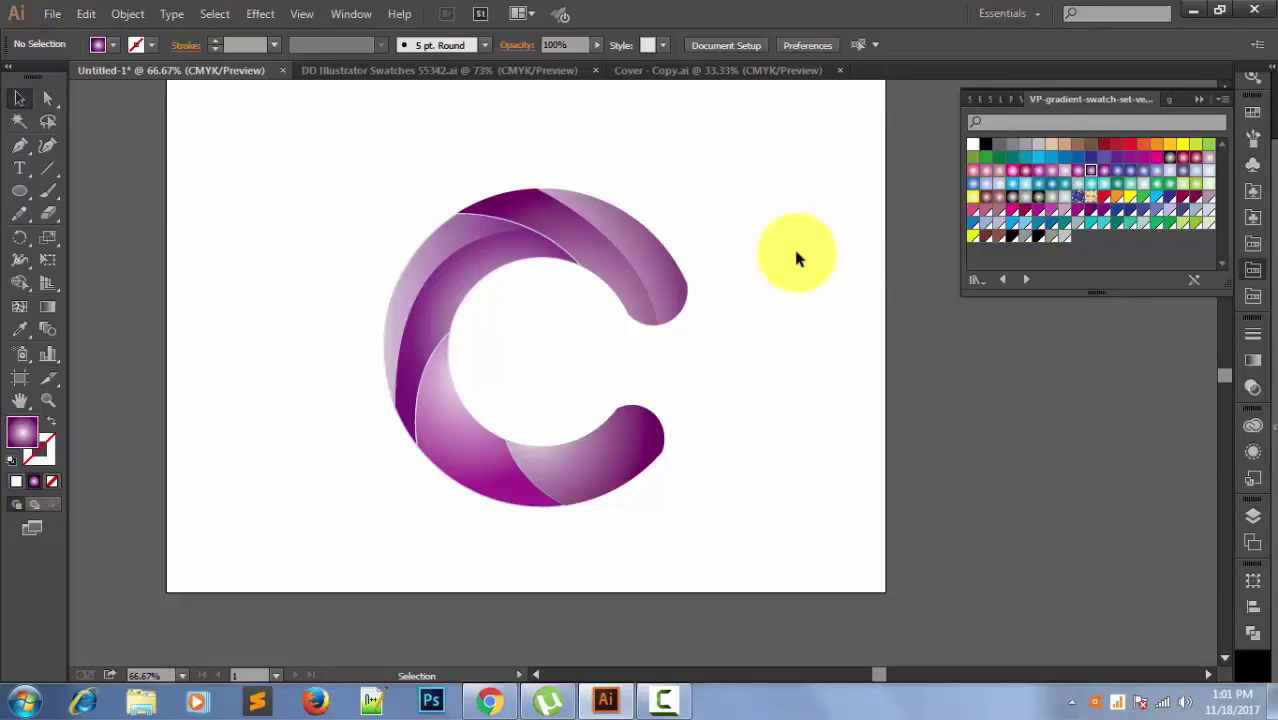
scroll(796, 258, up, 2)
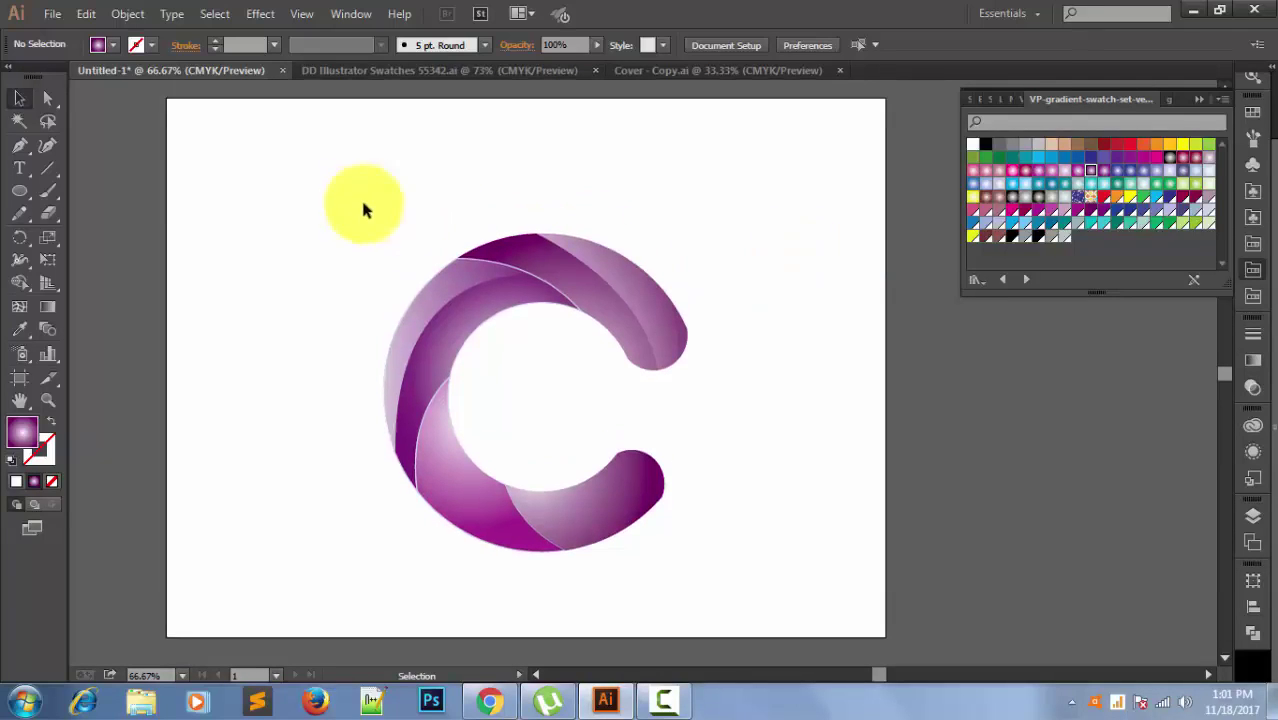
drag(477, 364, 796, 597)
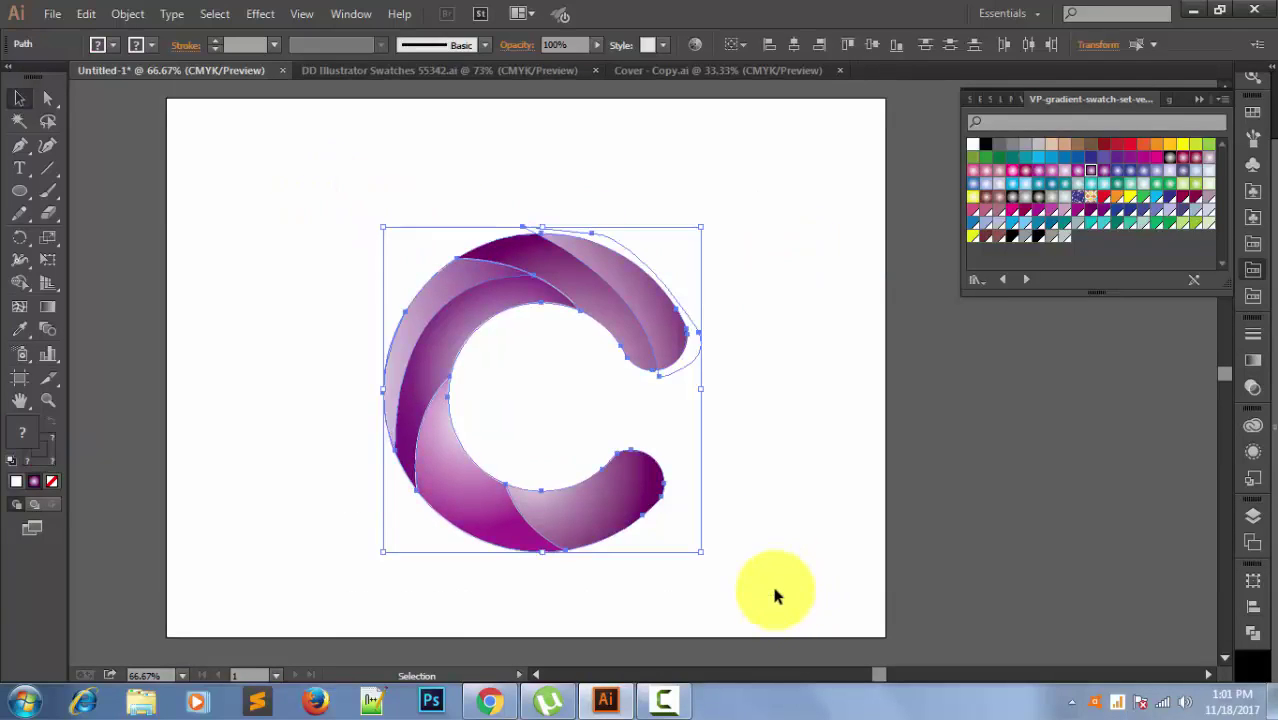
click(812, 418)
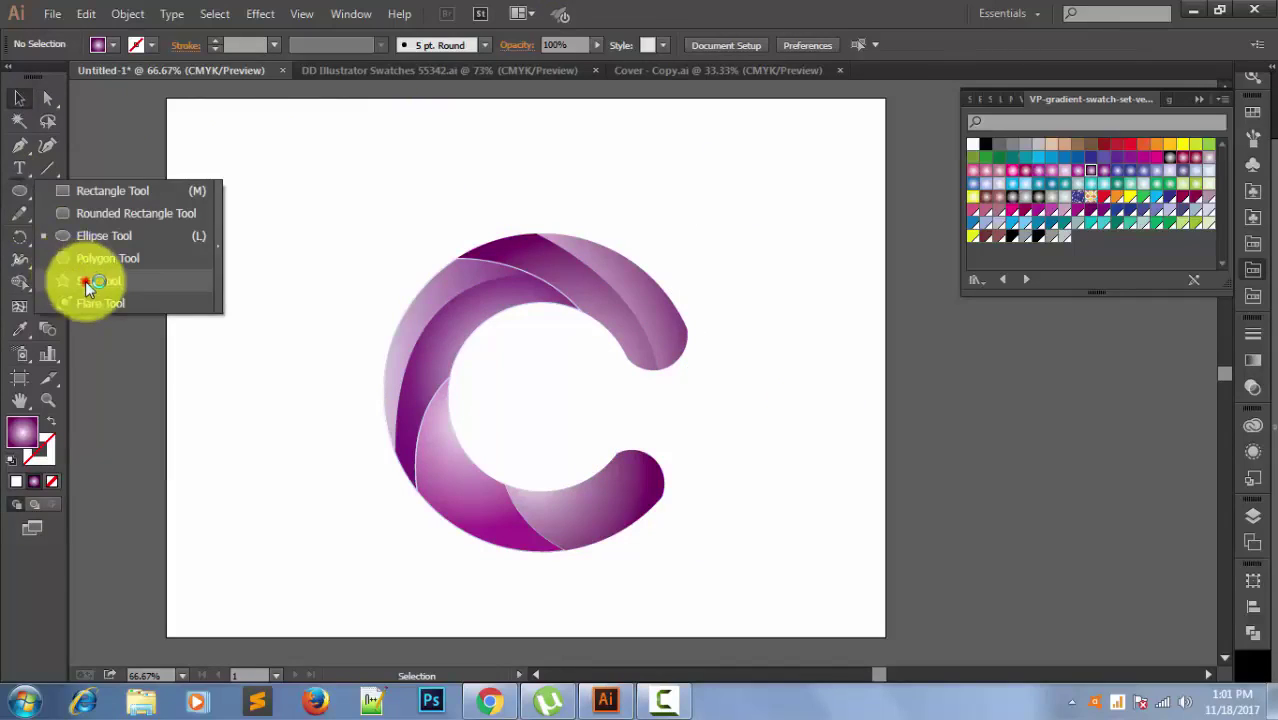
Draw a rectangle covering the whole artboard and fill it with a light pink gradient.
click(86, 280)
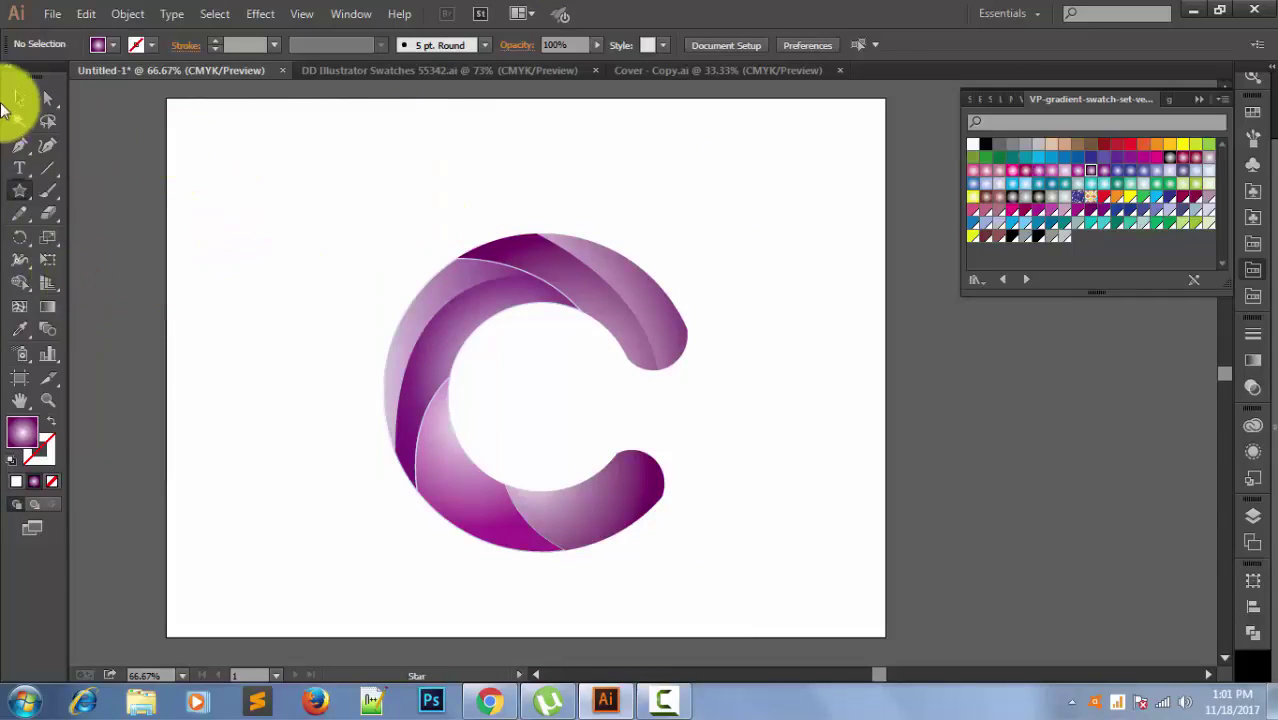
click(20, 190)
click(58, 195)
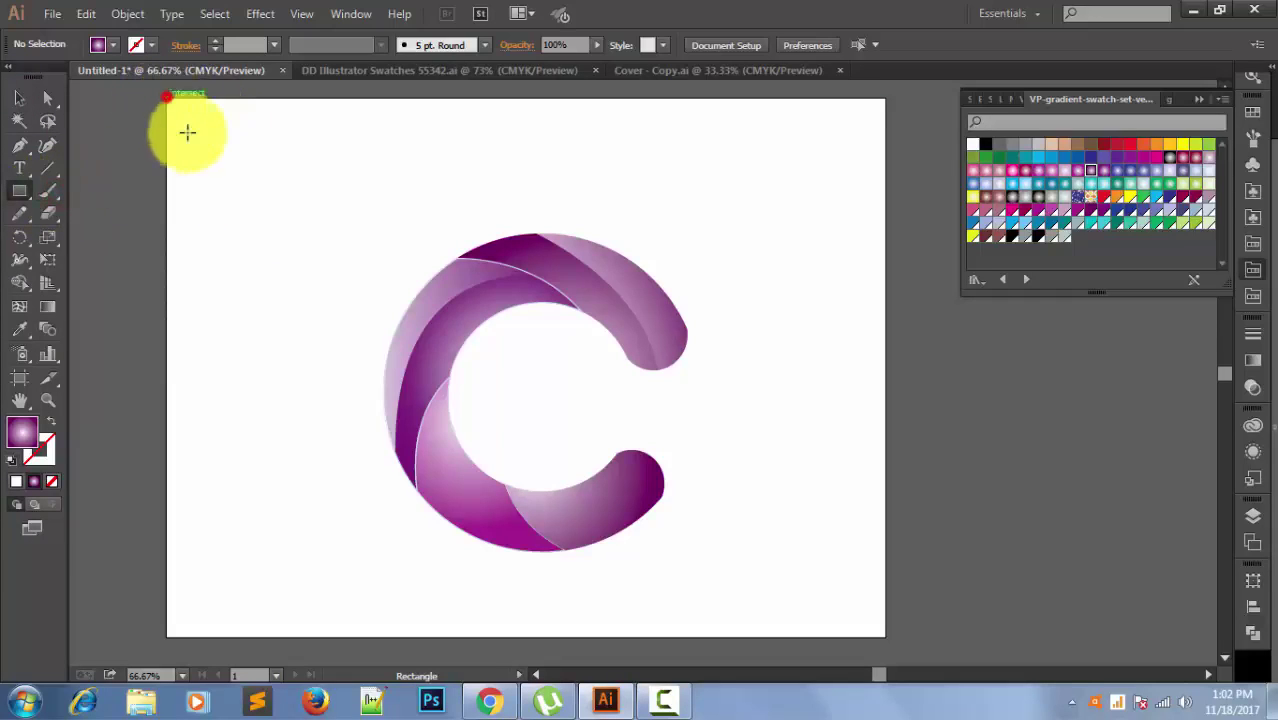
drag(167, 98, 885, 636)
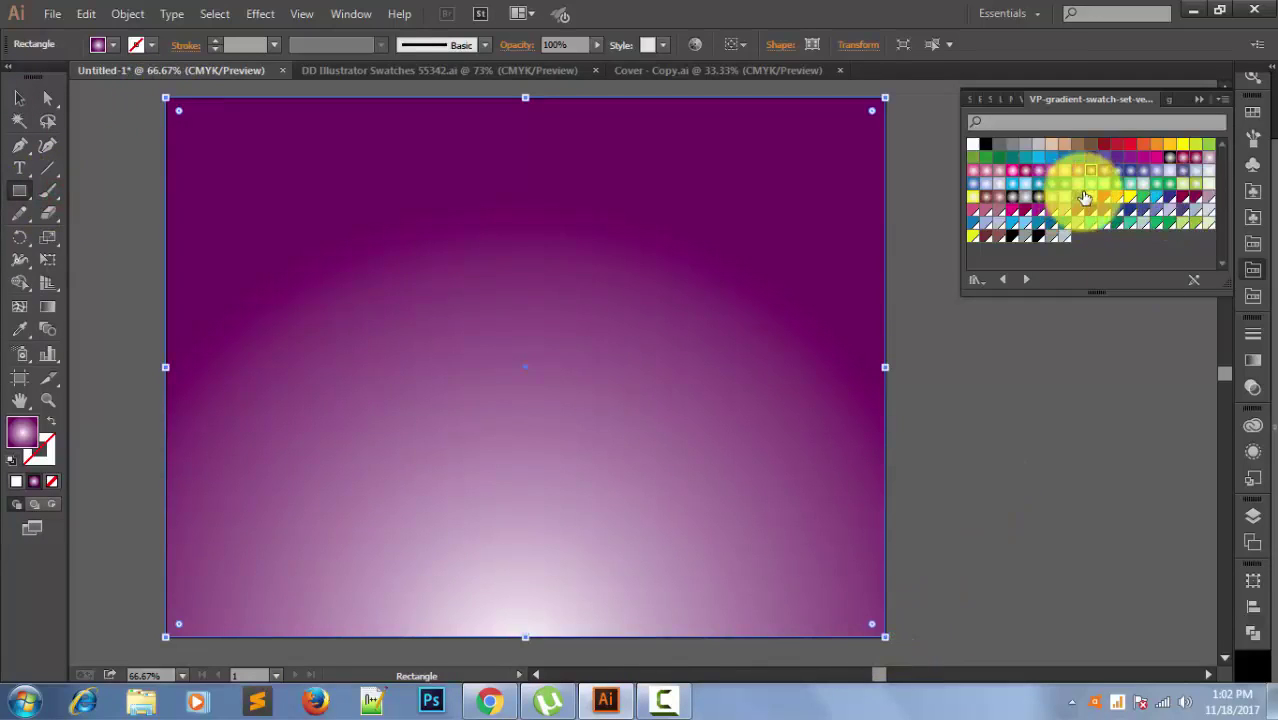
click(1211, 165)
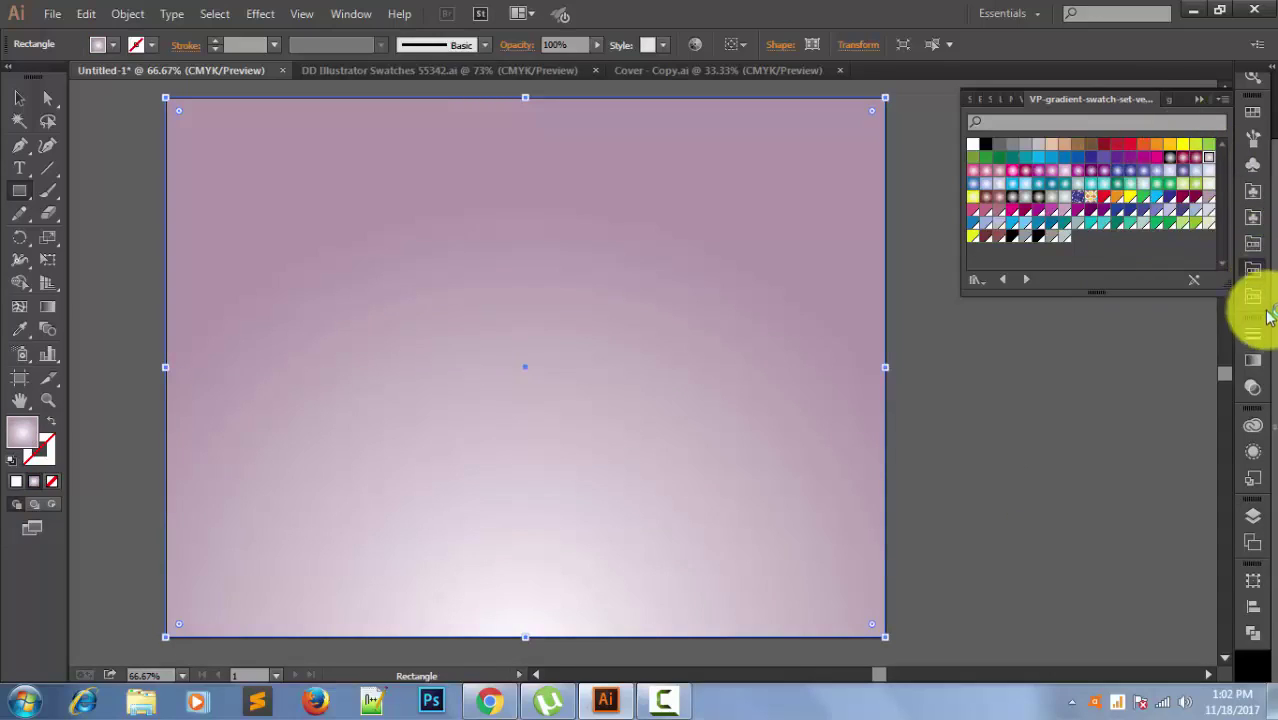
Set the rectangle's gradient type to Radial.
click(1253, 360)
click(1150, 348)
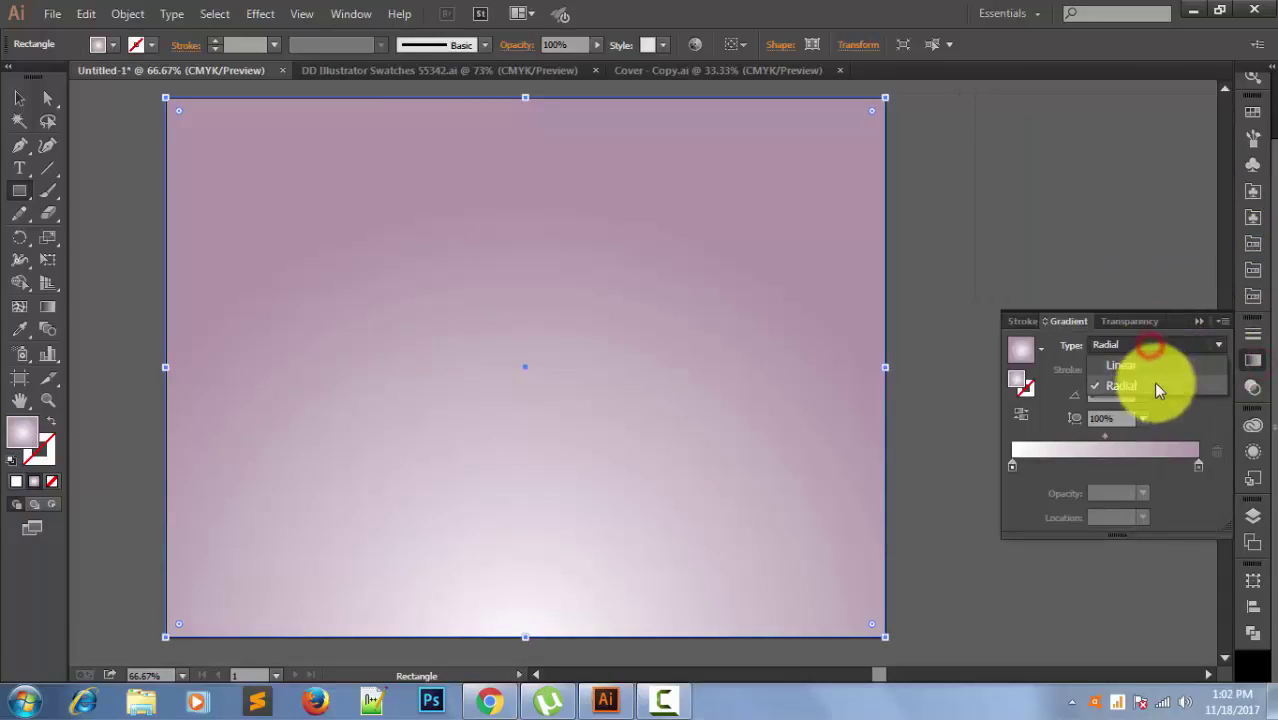
click(1151, 380)
click(1140, 340)
click(1155, 366)
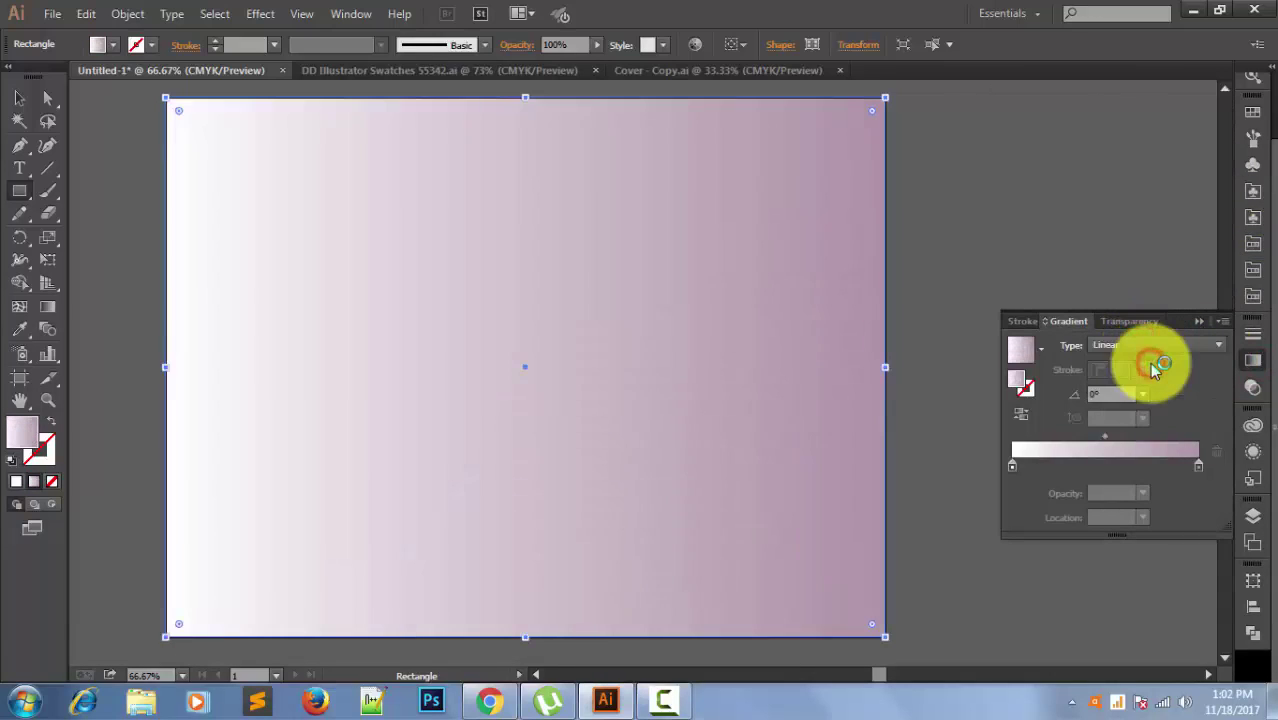
click(1145, 346)
click(1160, 384)
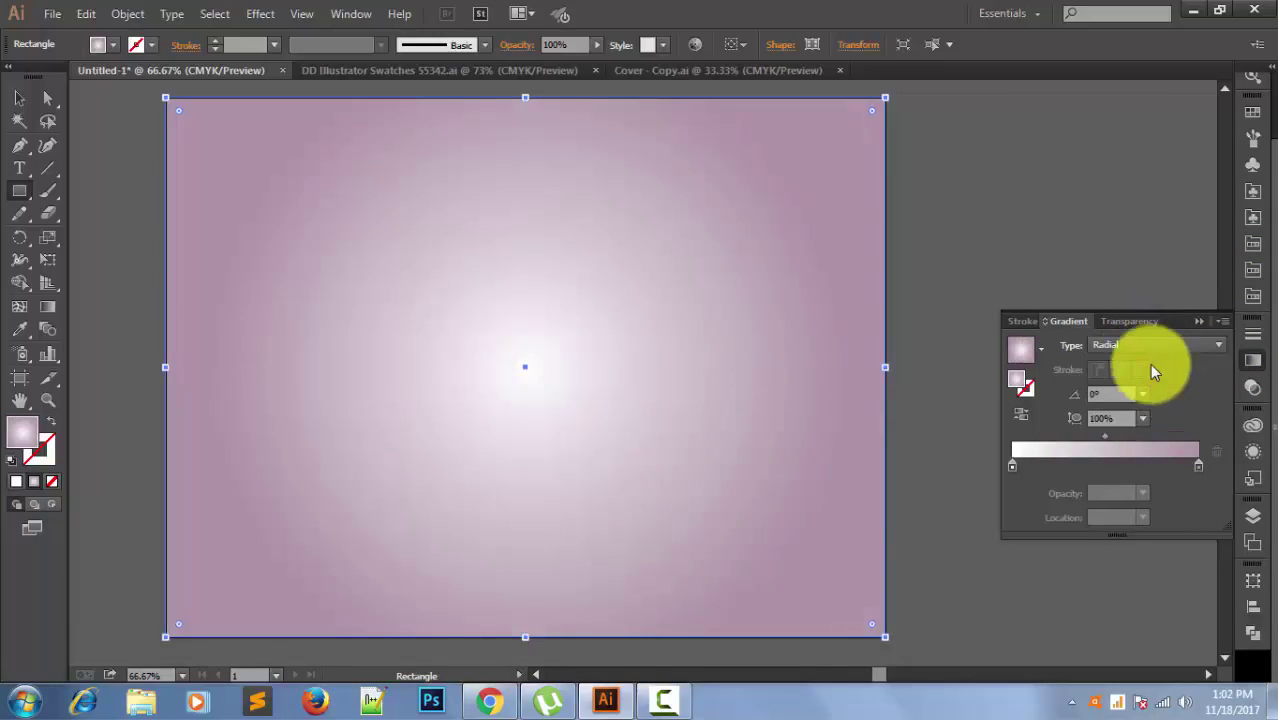
Send the background rectangle behind the C logo.
click(19, 97)
click(76, 122)
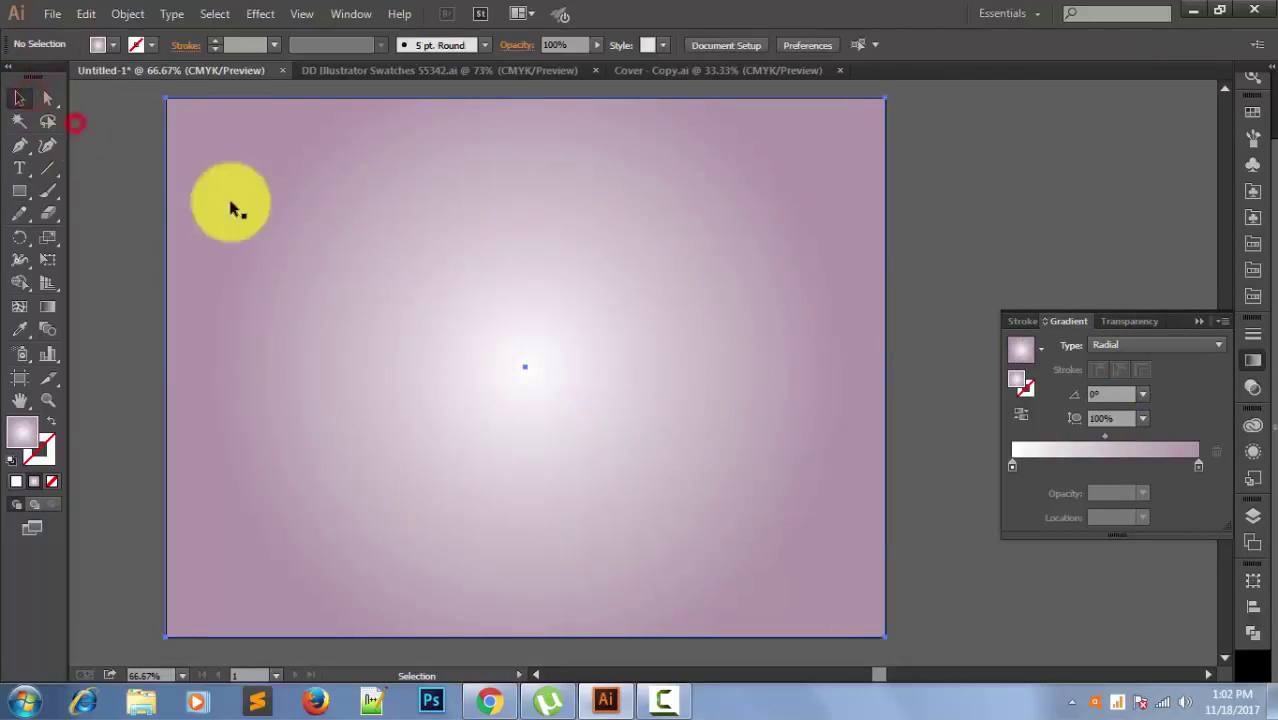
right_click(319, 218)
mouse_move(372, 487)
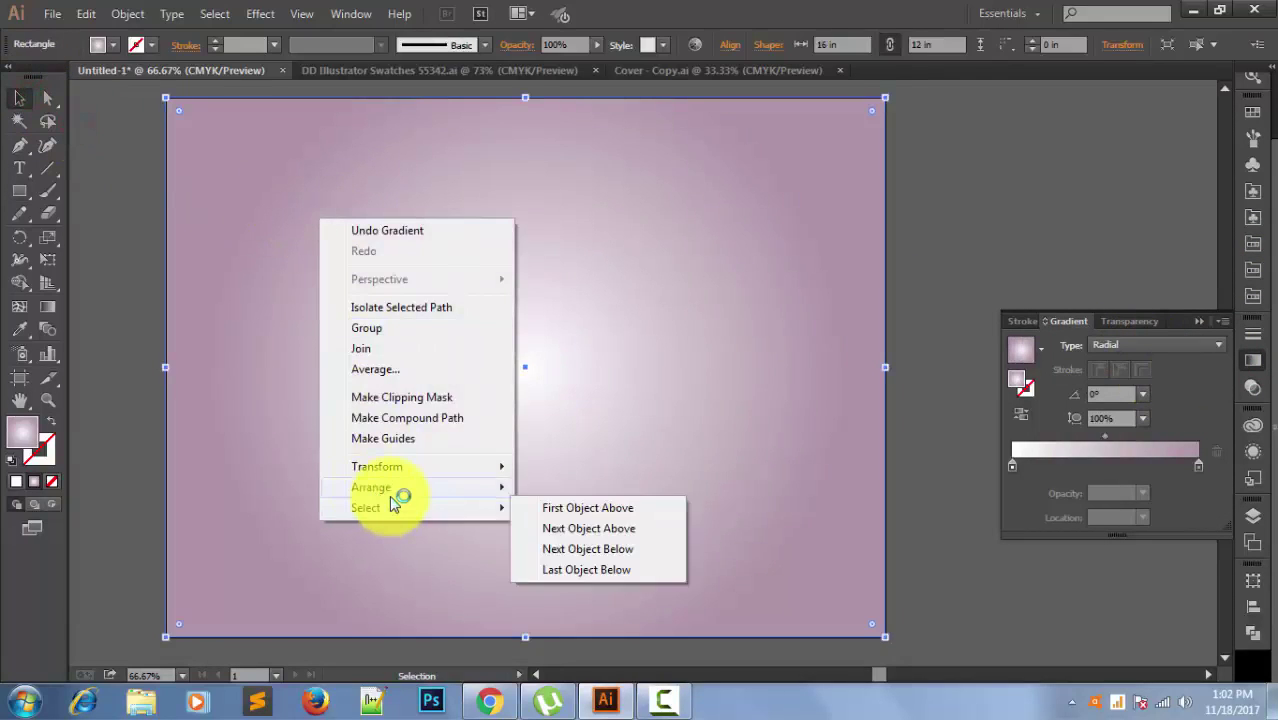
click(592, 560)
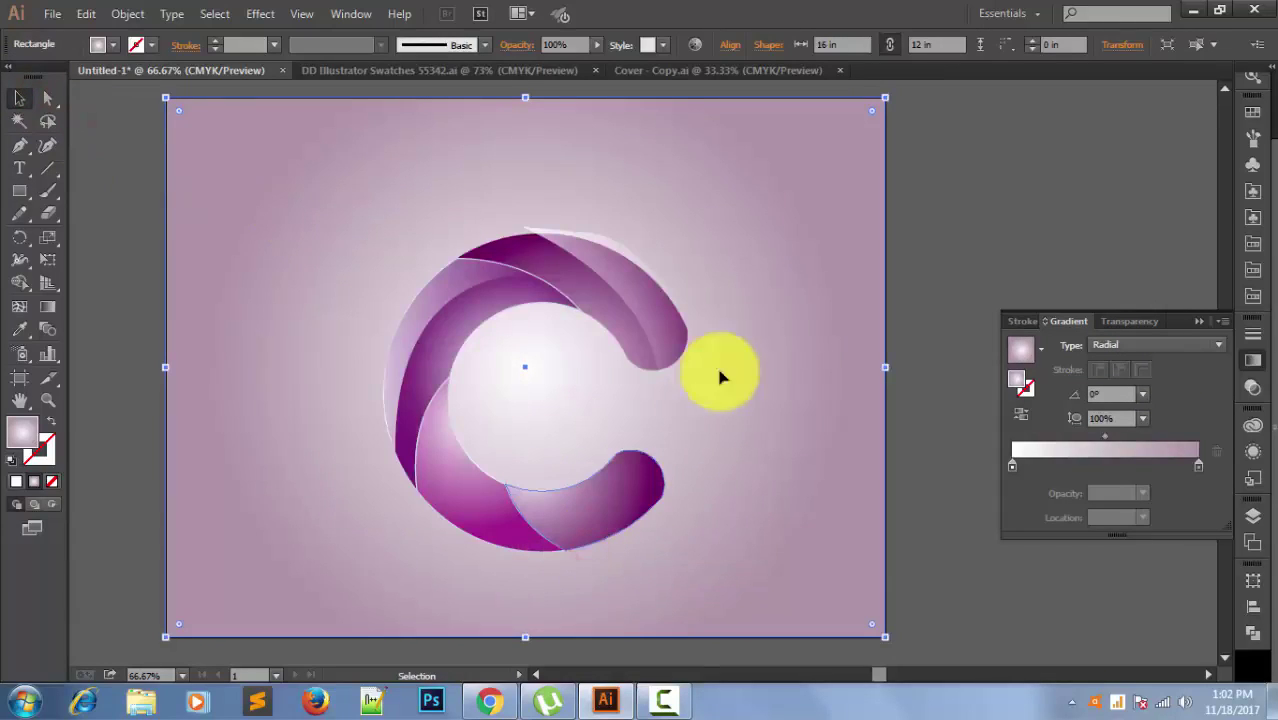
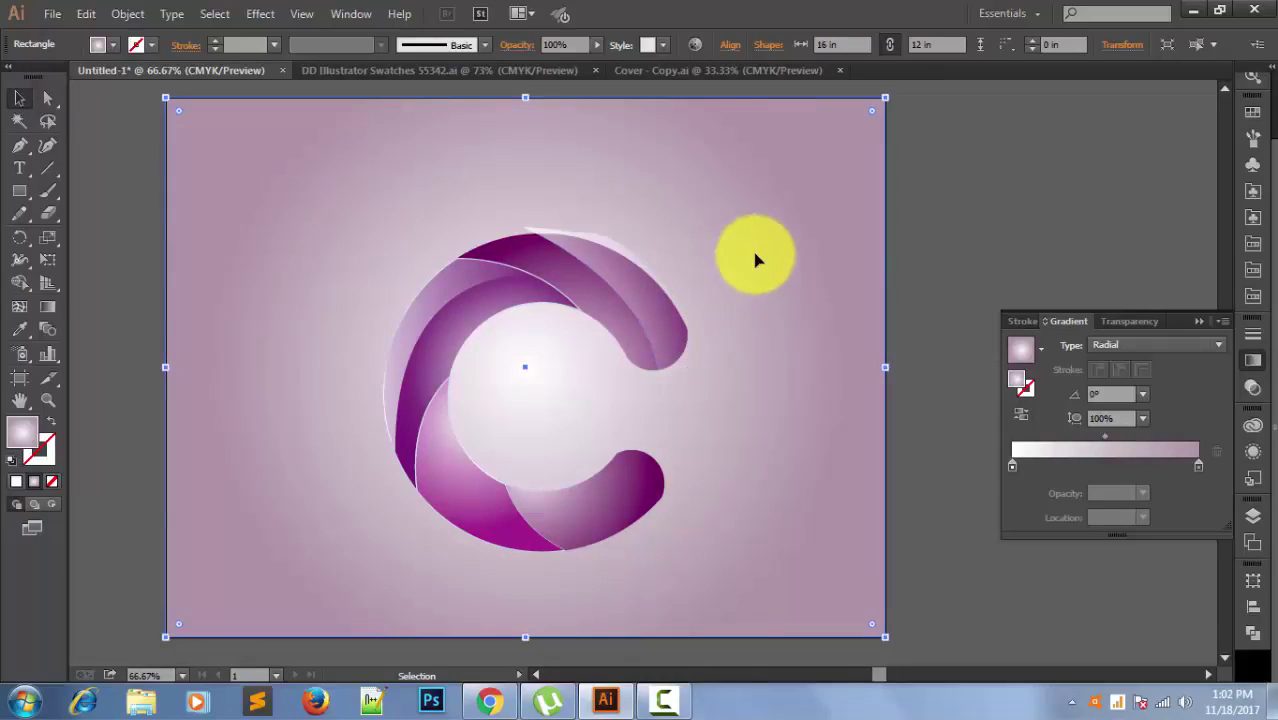
Drag the highlight's top-left corner and top anchor down onto the arc's edge.
click(638, 258)
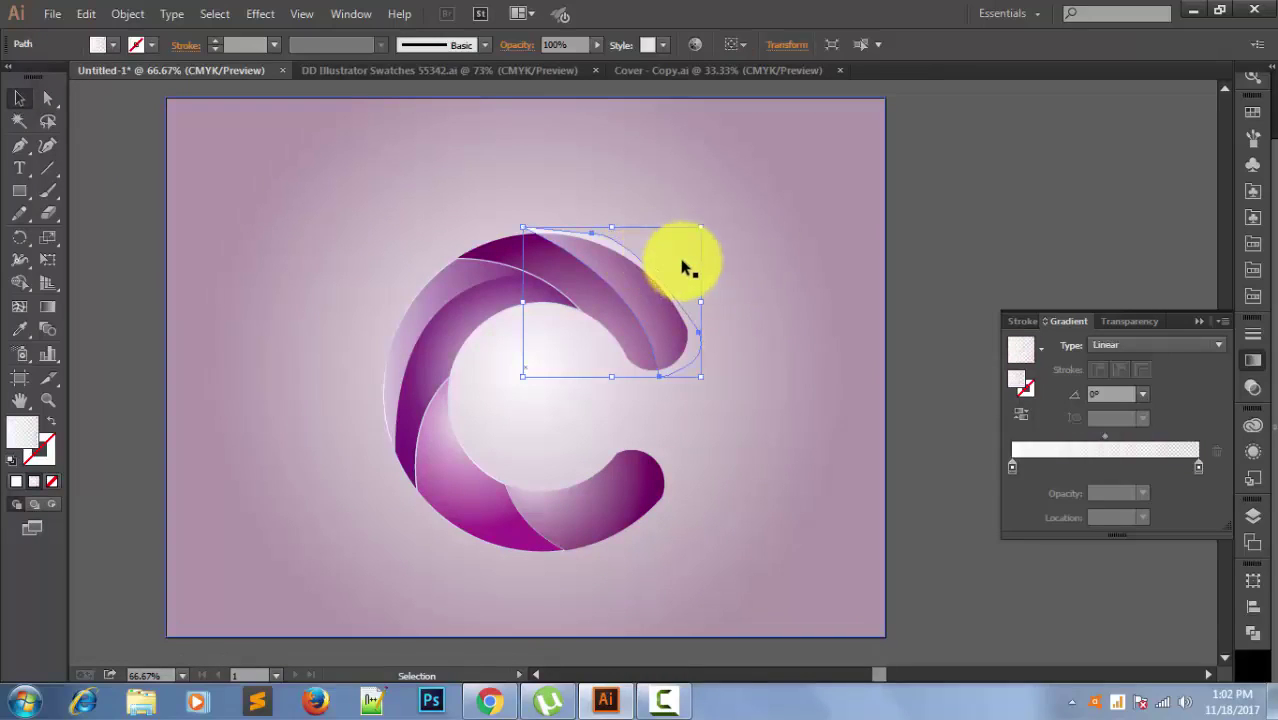
scroll(660, 258, up, 2)
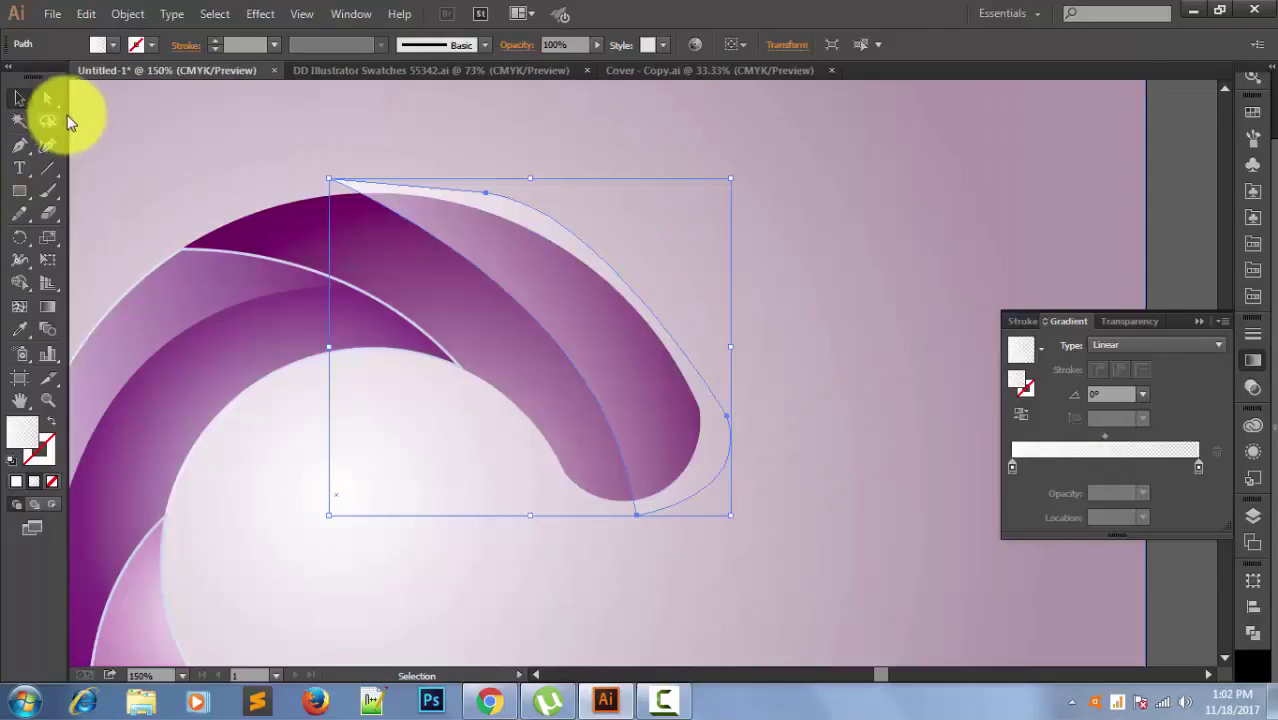
click(47, 100)
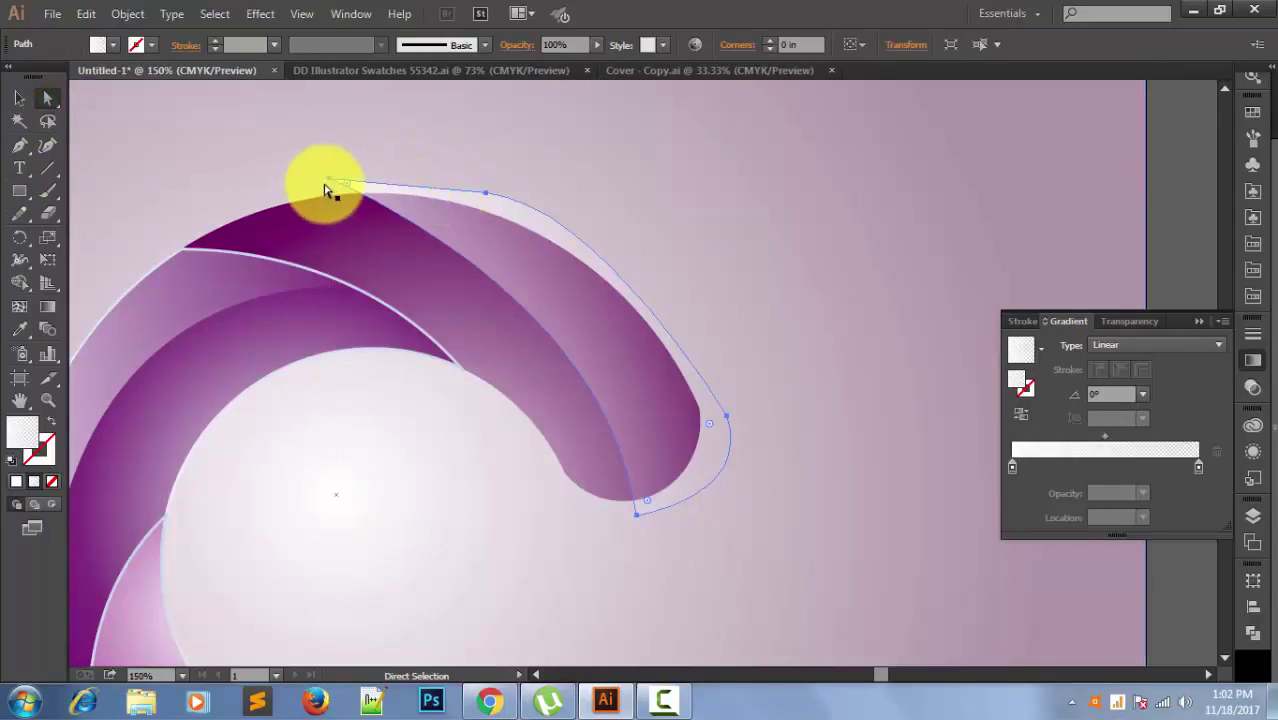
drag(327, 181, 316, 206)
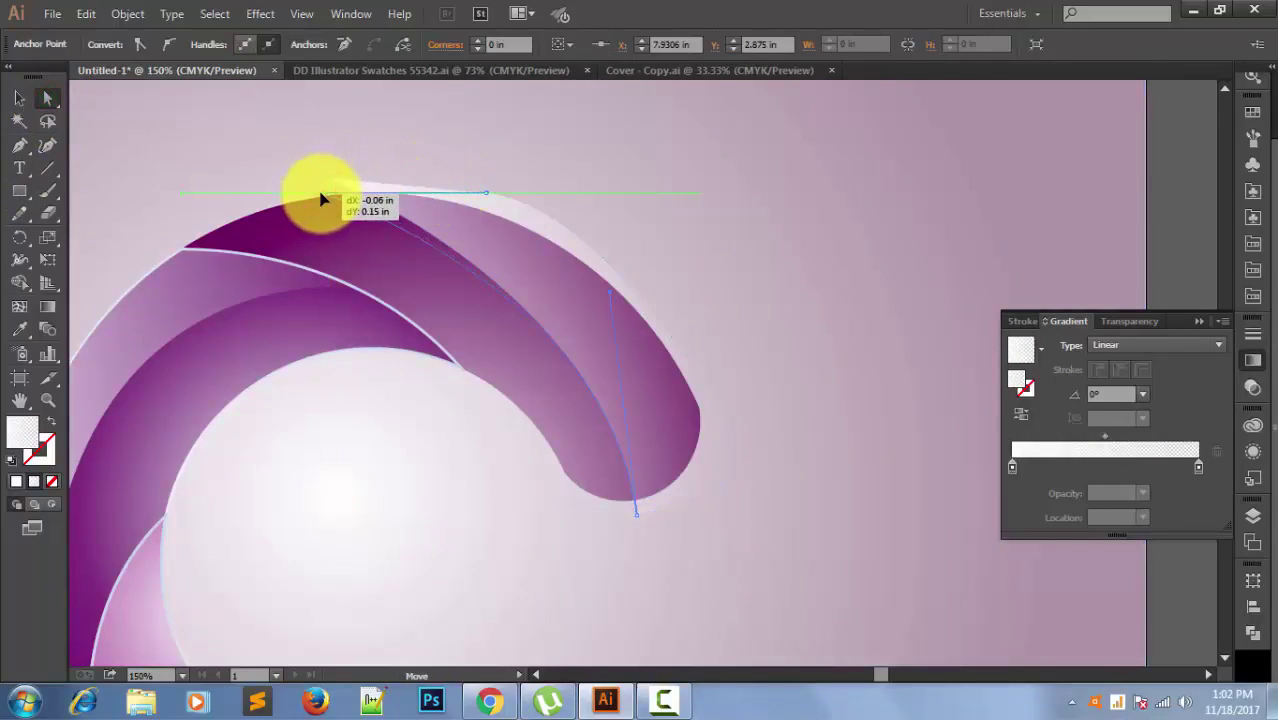
click(488, 196)
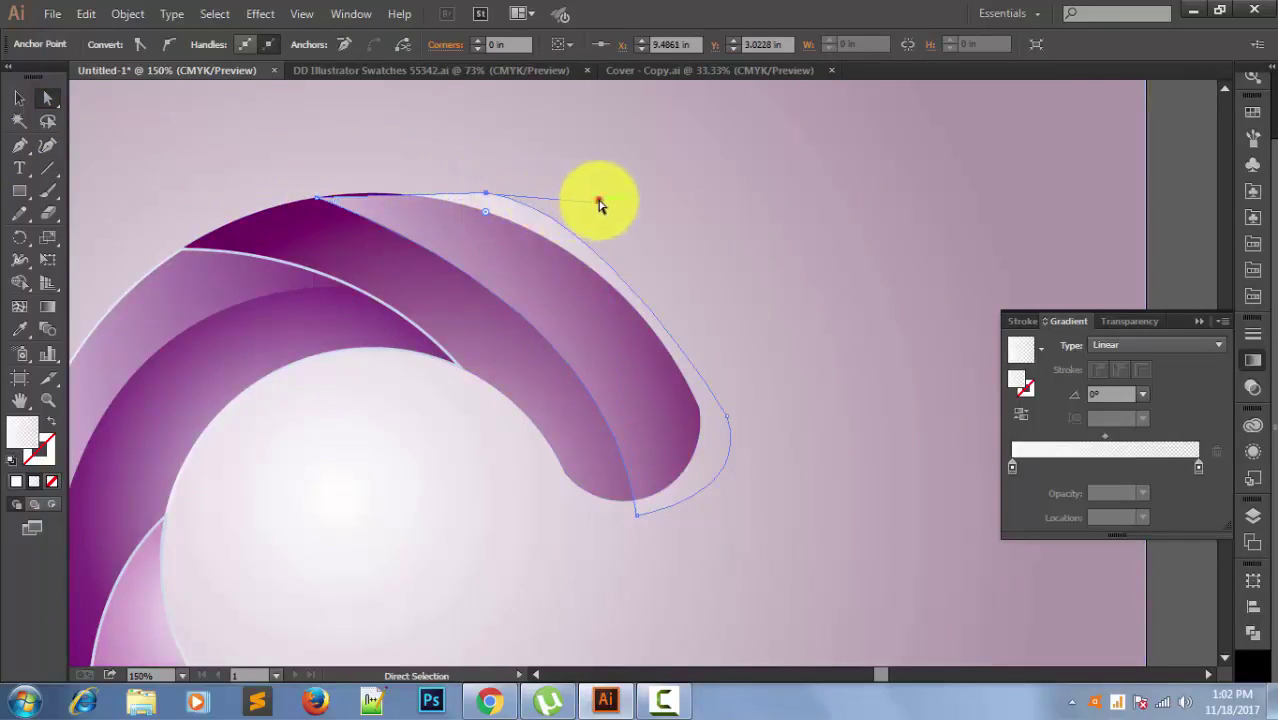
mouse_move(599, 204)
mouse_down()
mouse_move(614, 228)
mouse_move(580, 237)
mouse_move(573, 219)
mouse_up()
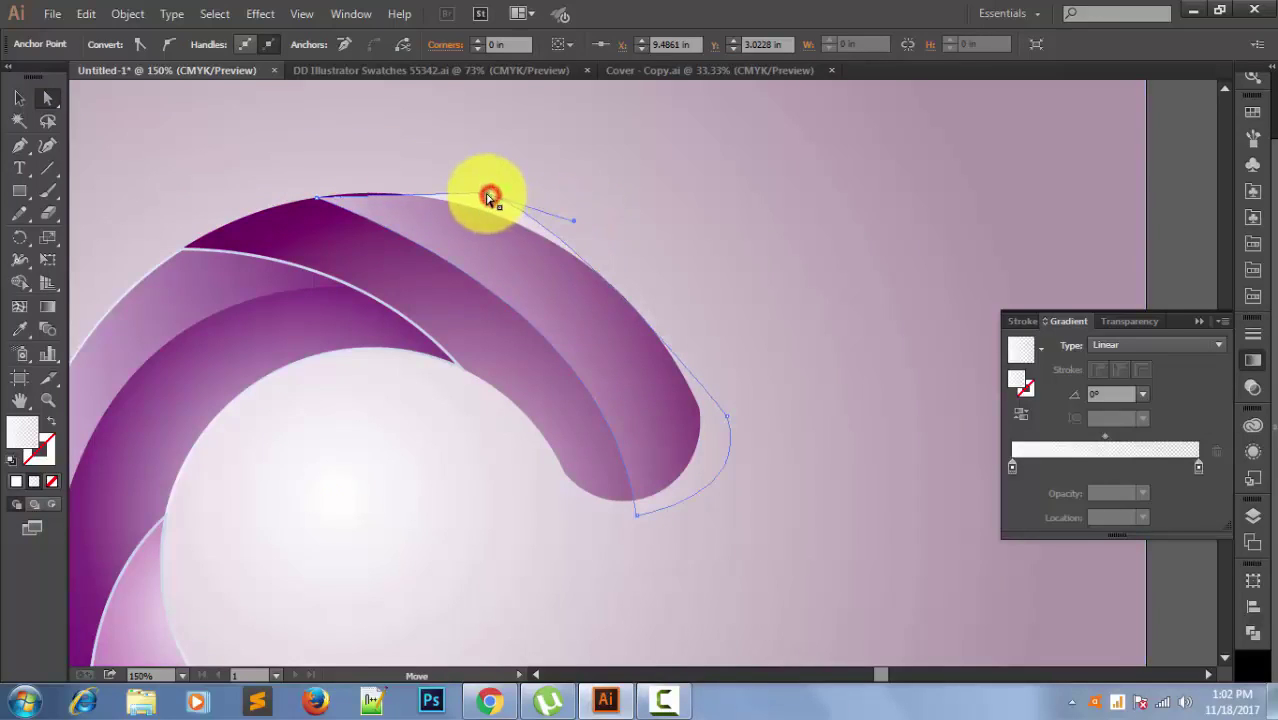
drag(485, 197, 472, 209)
Fine-tune the highlight's top-left corner and top edge segment to meet the arc.
click(313, 200)
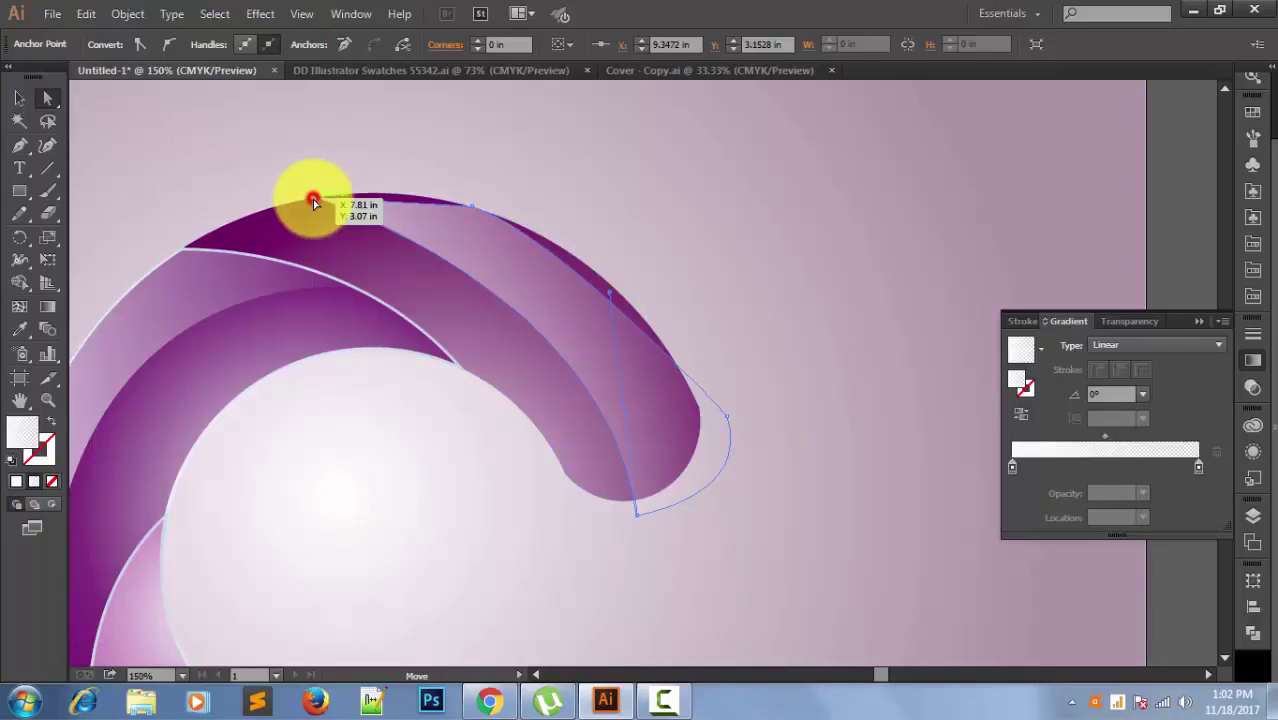
drag(315, 202, 315, 200)
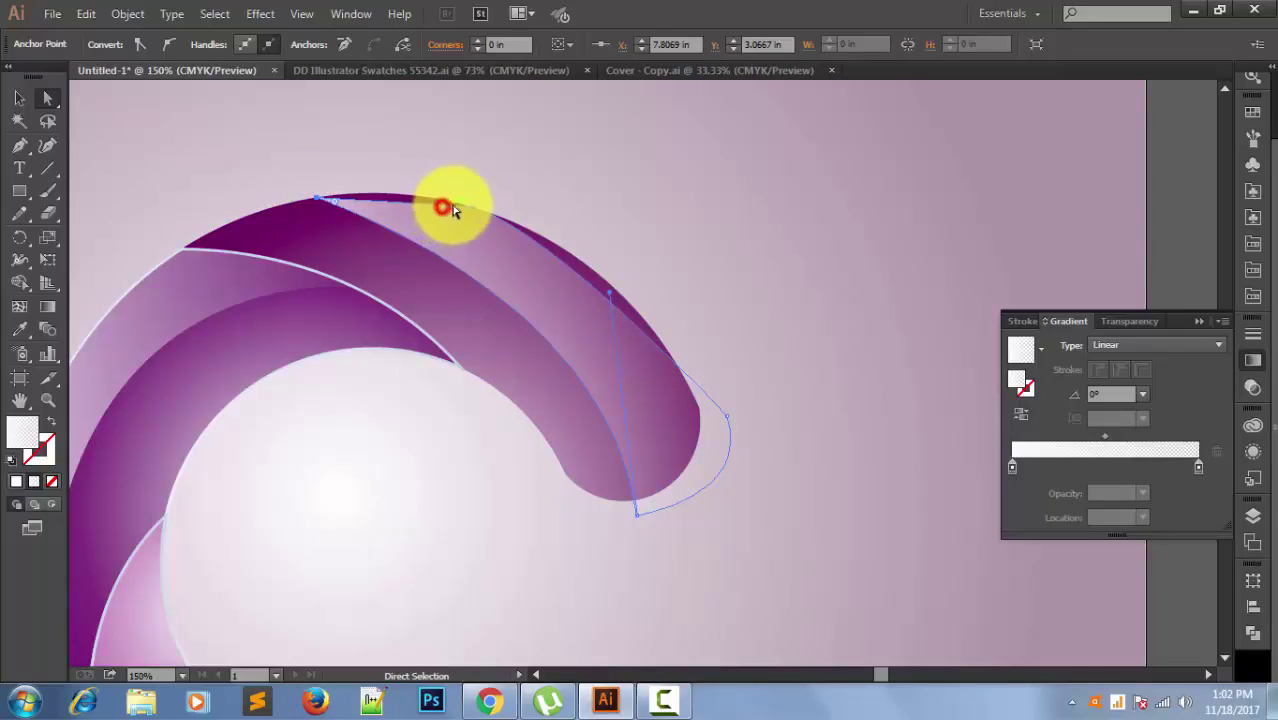
click(474, 209)
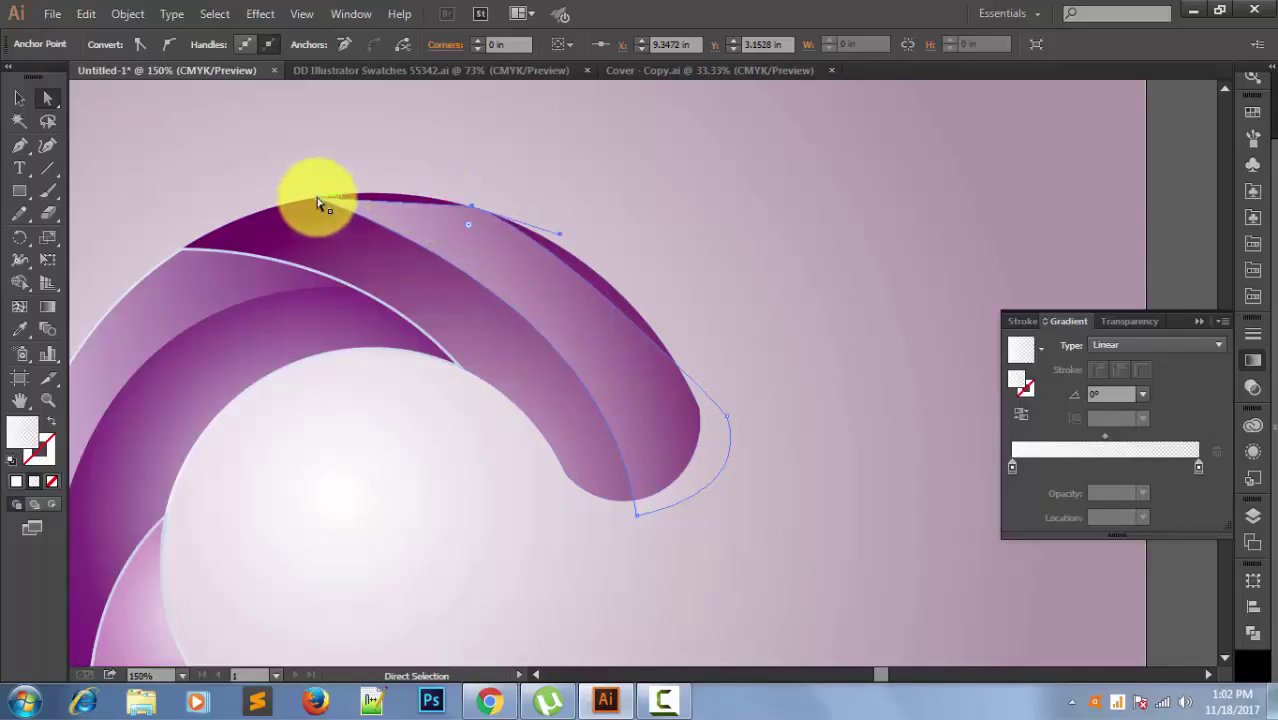
click(315, 200)
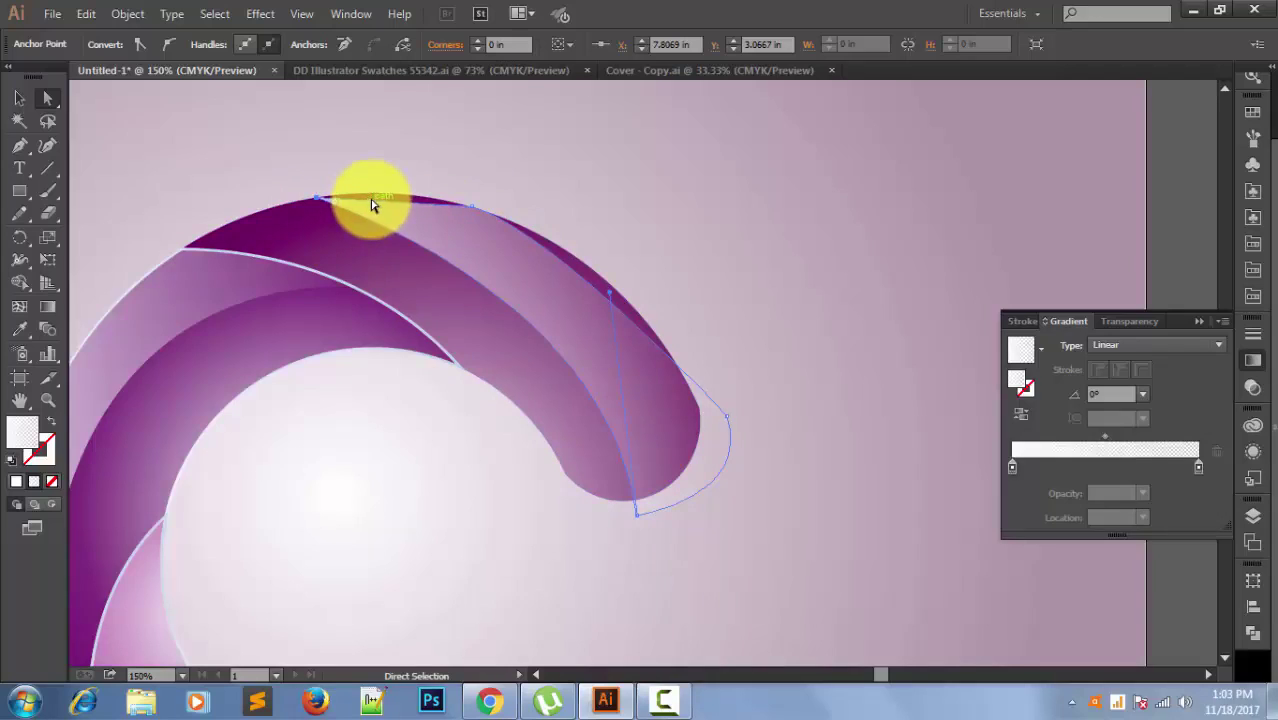
drag(378, 203, 380, 206)
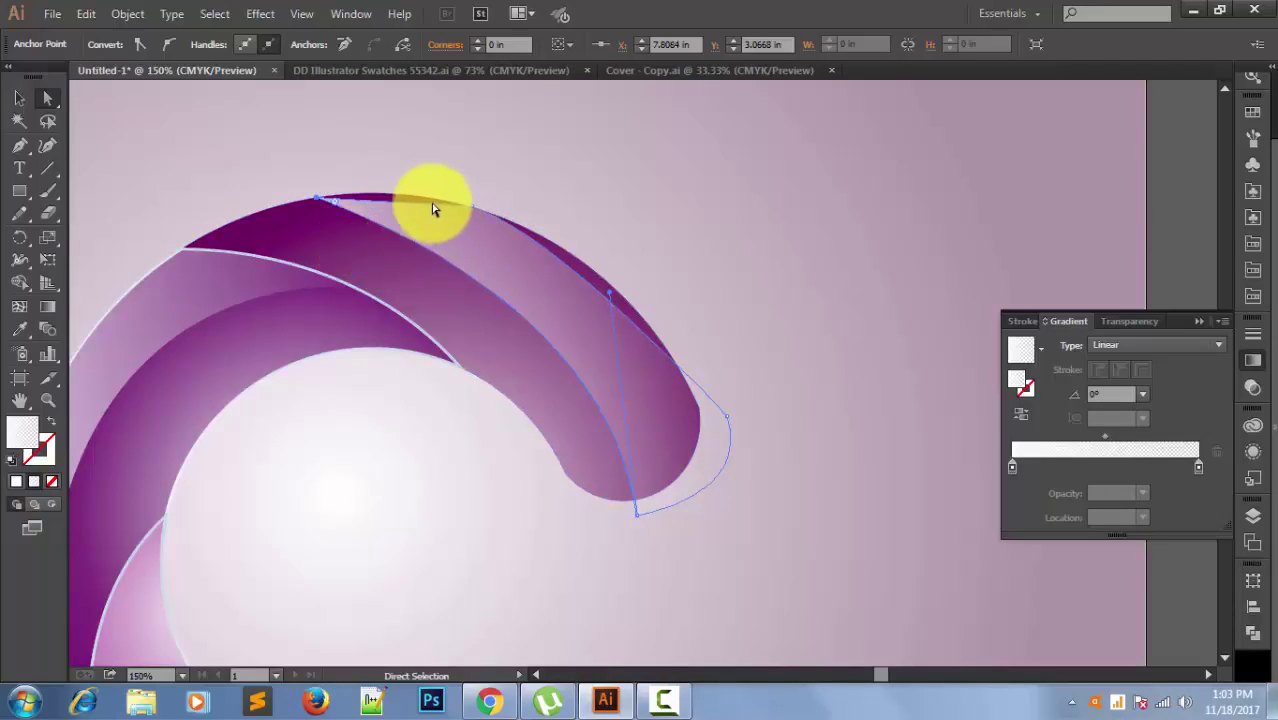
click(375, 220)
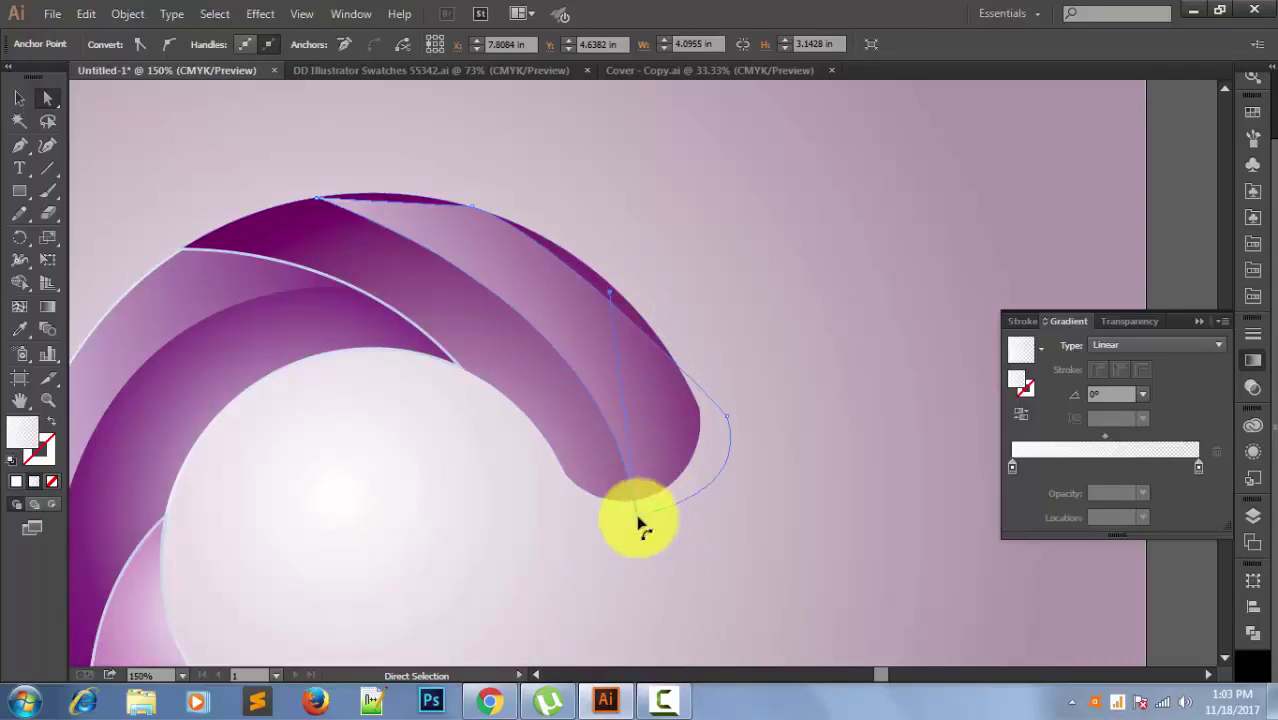
Move the highlight's right anchor onto the arc's outer edge and bend the upper segment to follow it.
drag(636, 513, 634, 498)
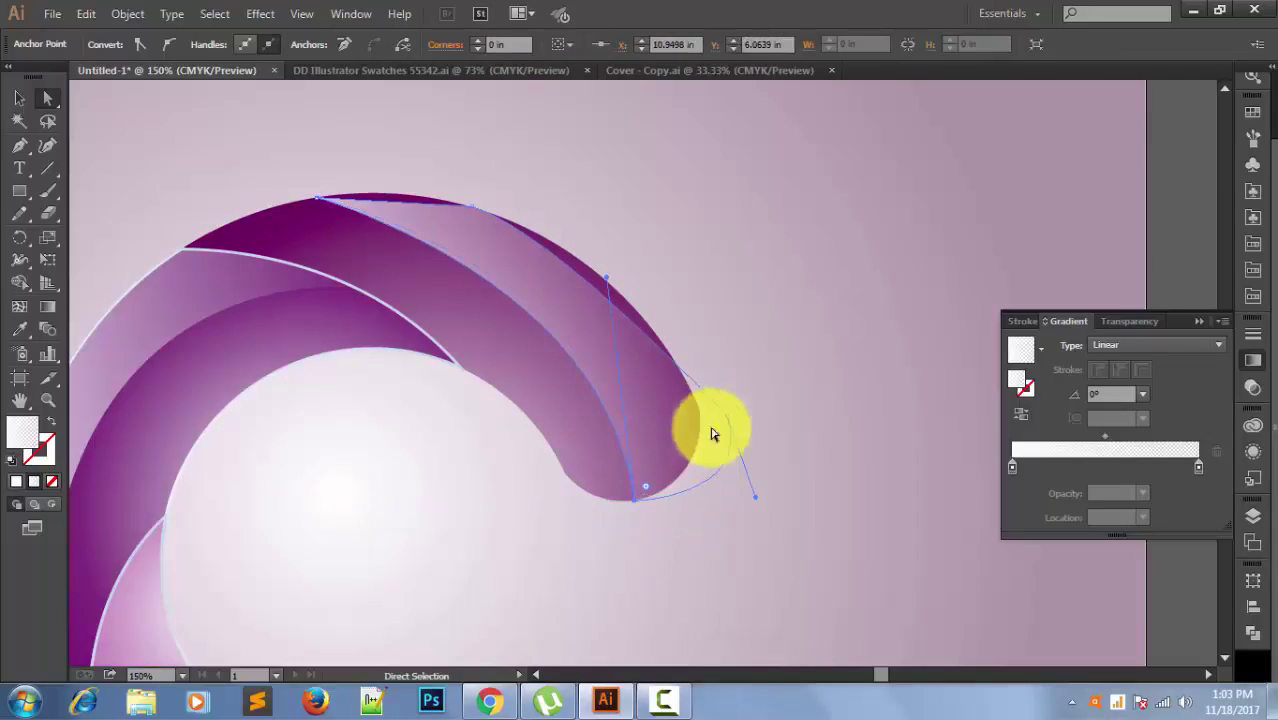
drag(726, 420, 697, 405)
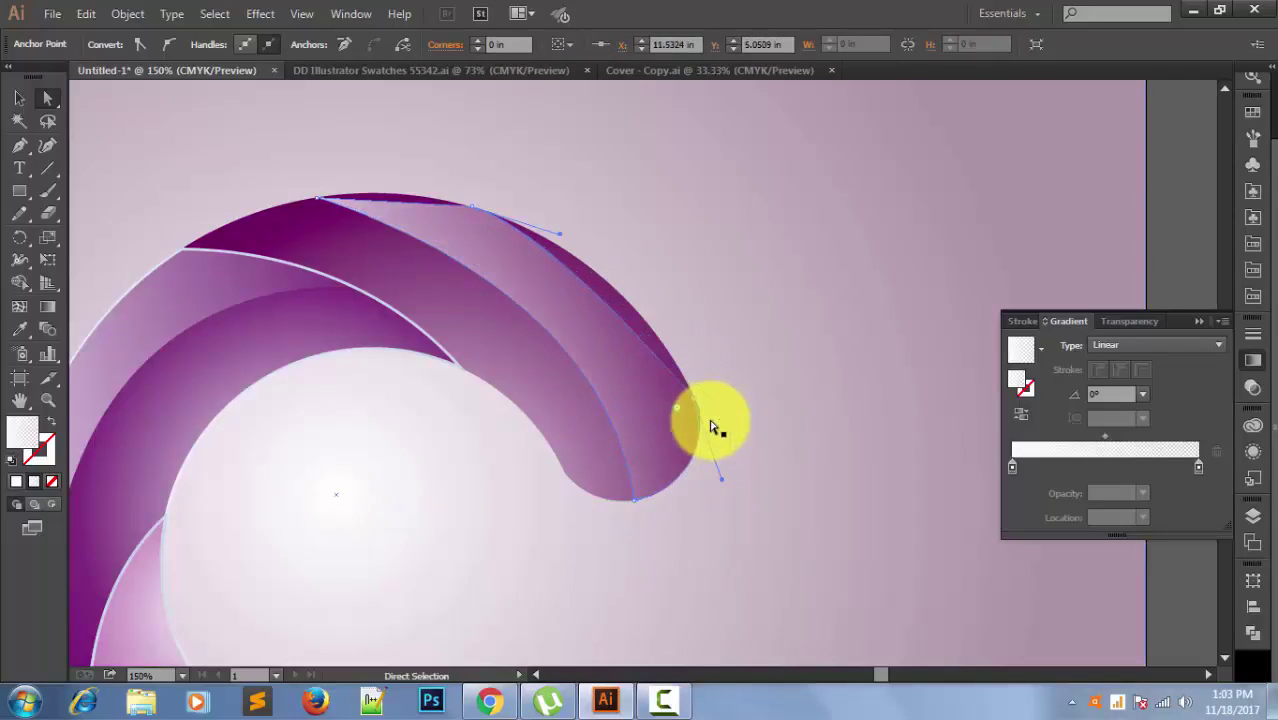
click(558, 235)
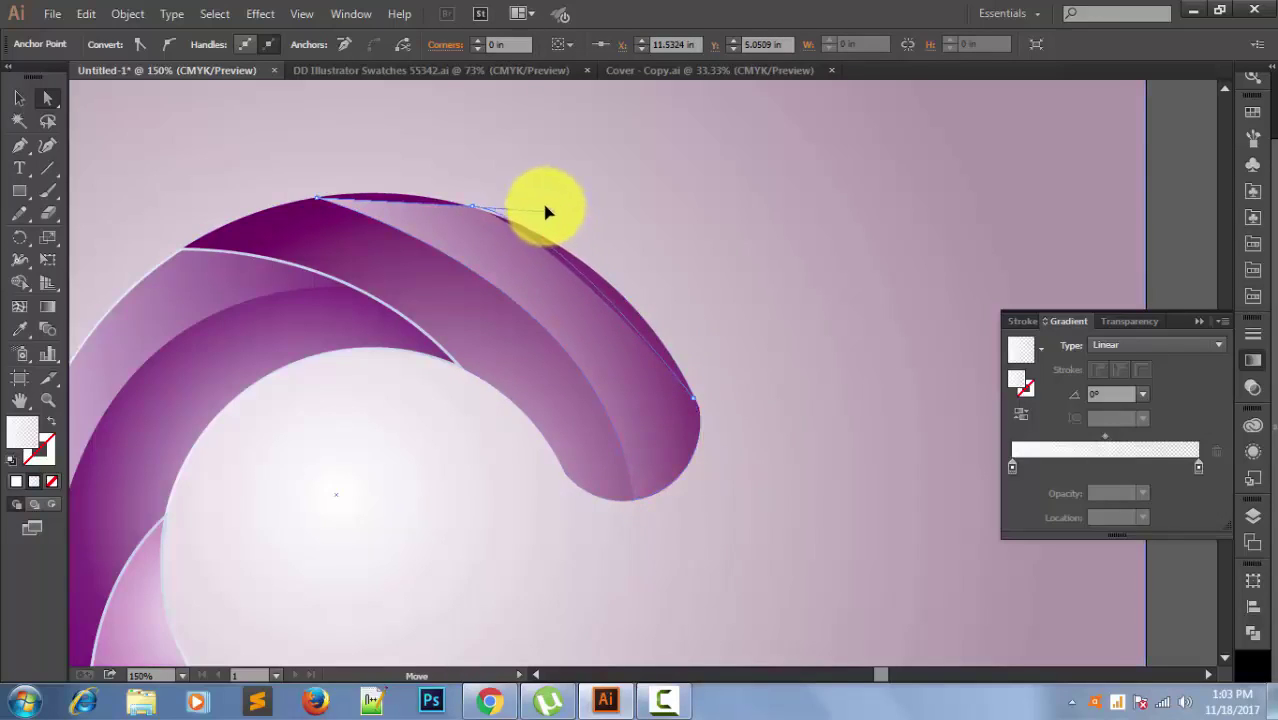
drag(545, 211, 644, 265)
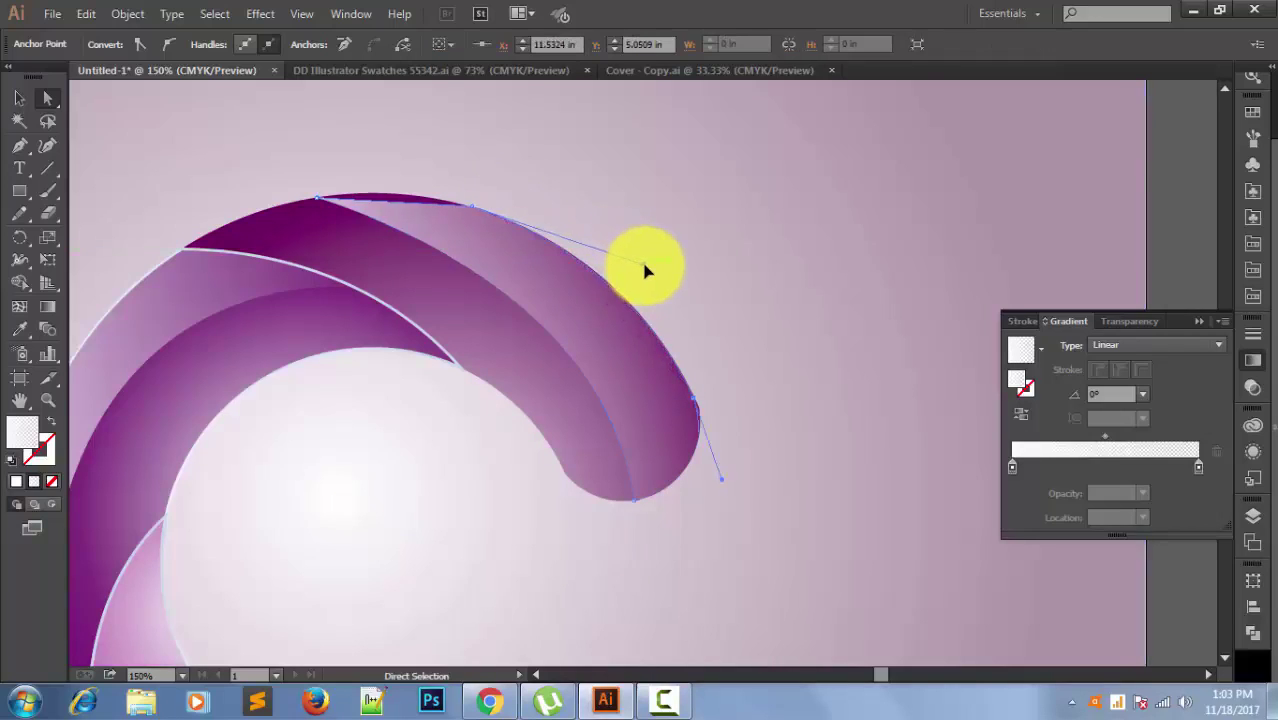
Slide the top-left anchor right and lift the top-edge anchor onto the arc, then deselect.
click(334, 204)
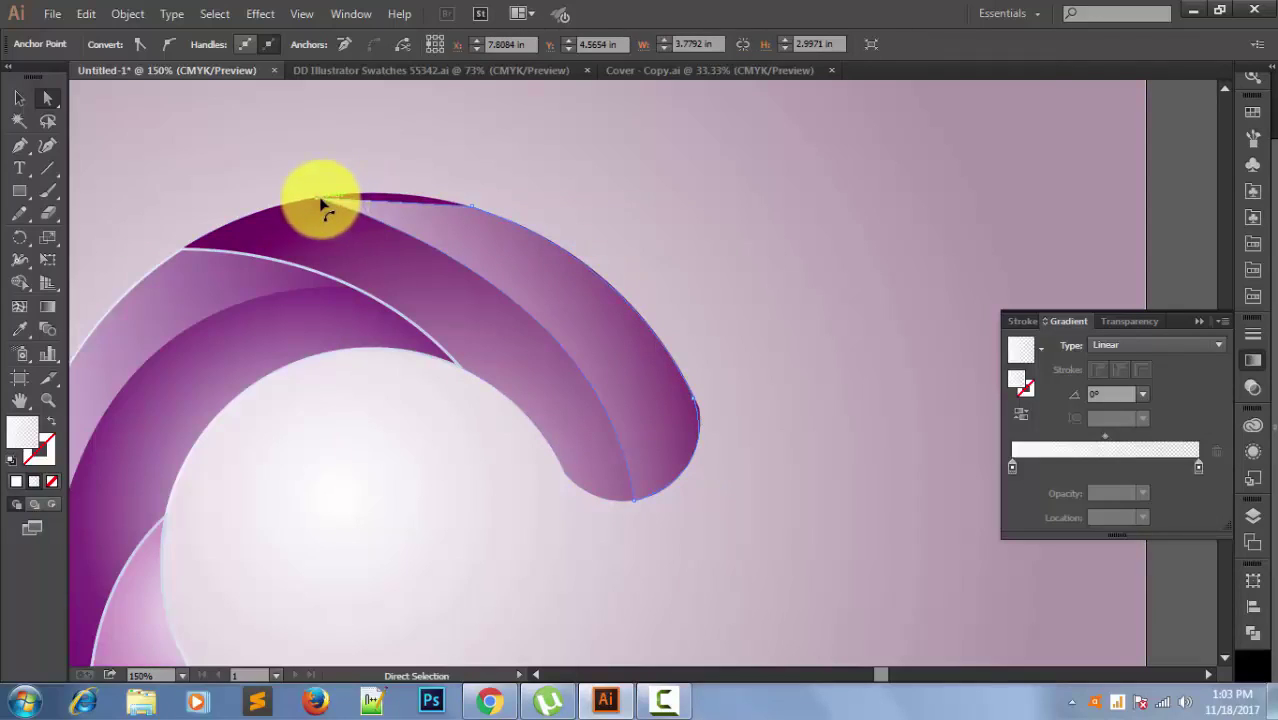
click(317, 205)
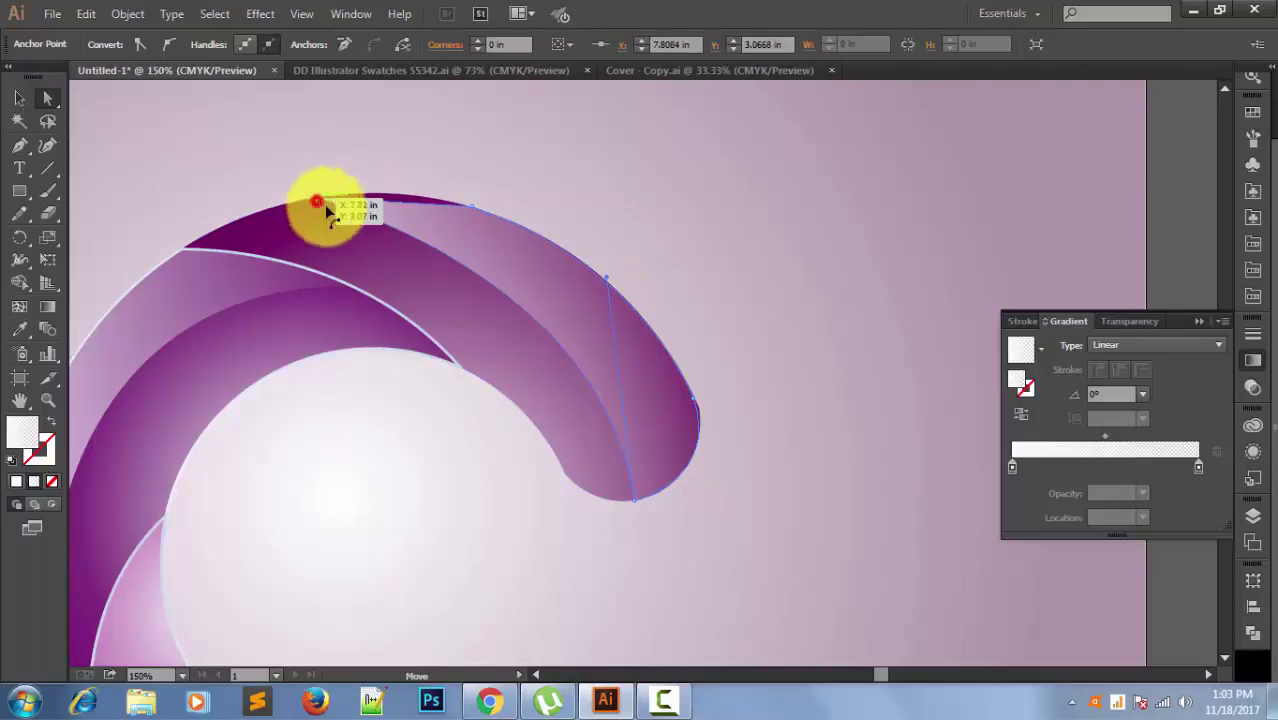
click(317, 203)
click(316, 203)
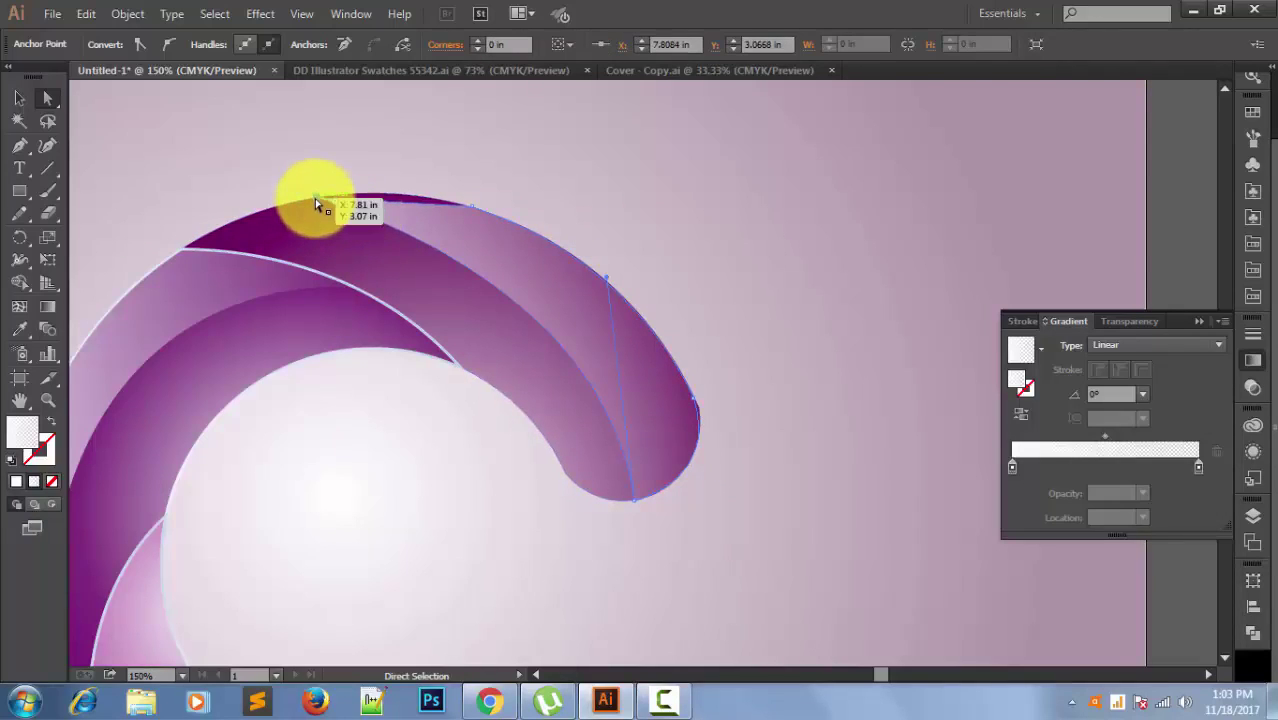
drag(316, 203, 336, 205)
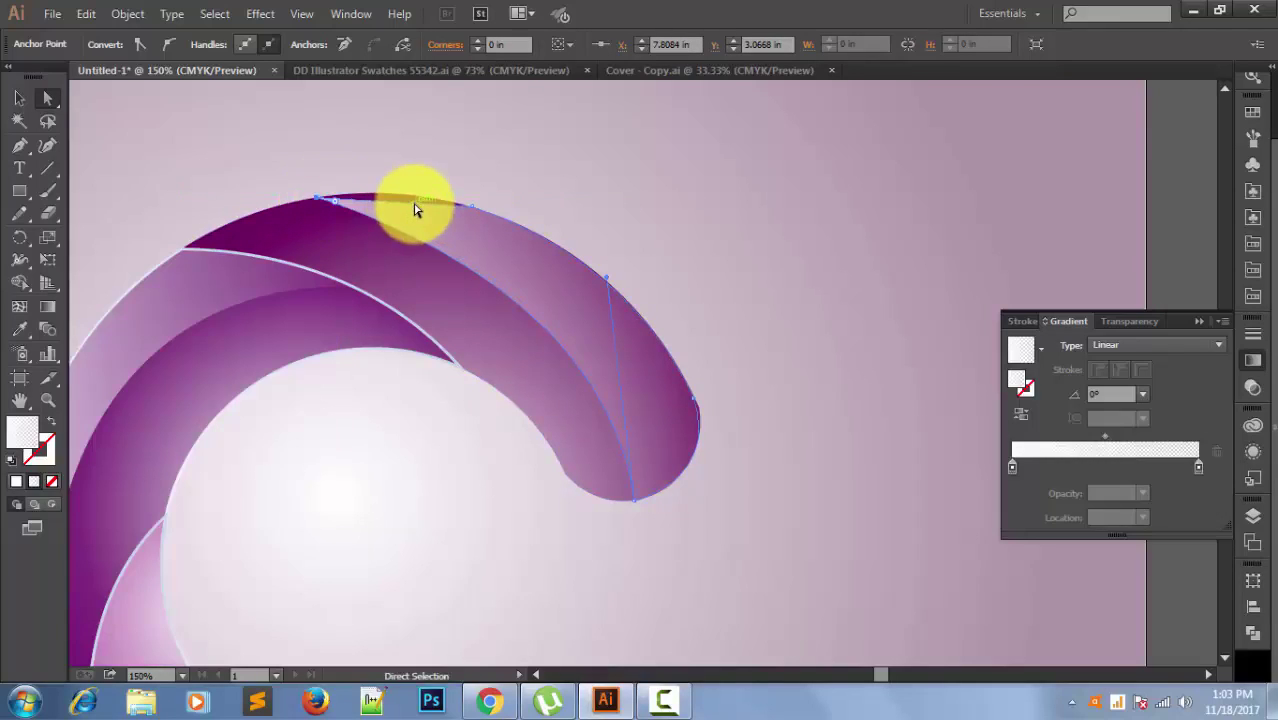
click(389, 230)
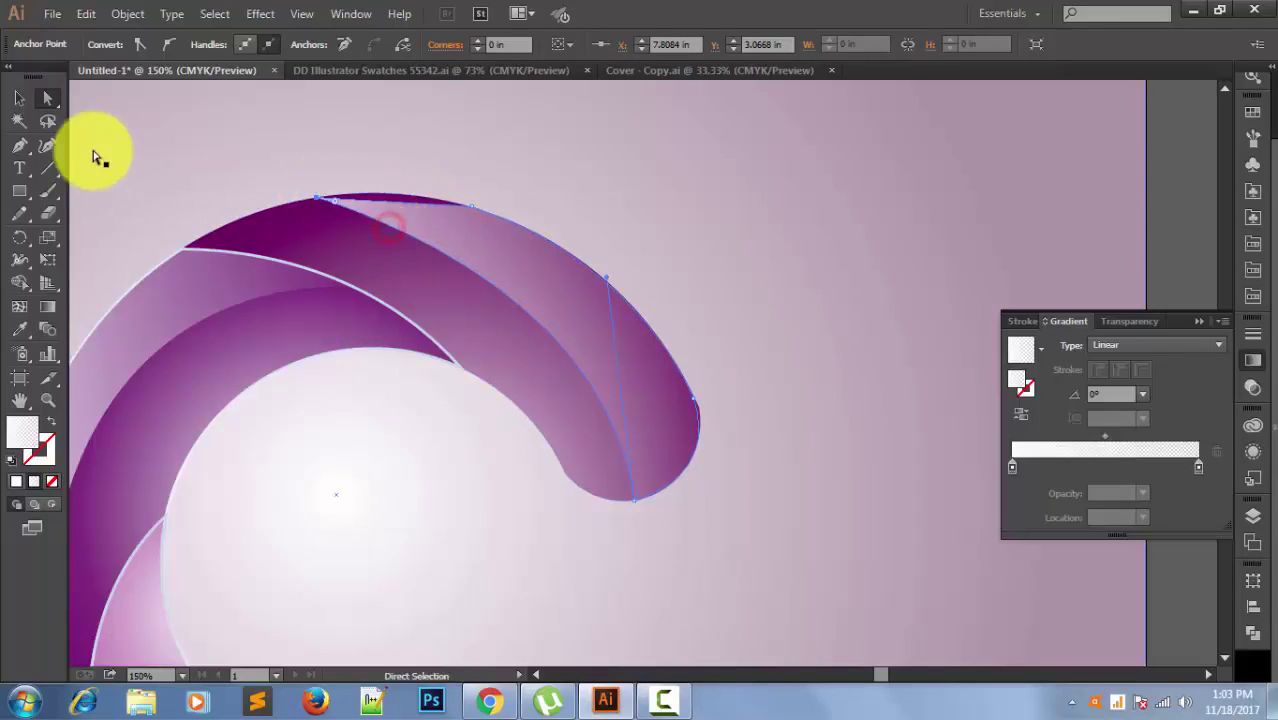
click(20, 145)
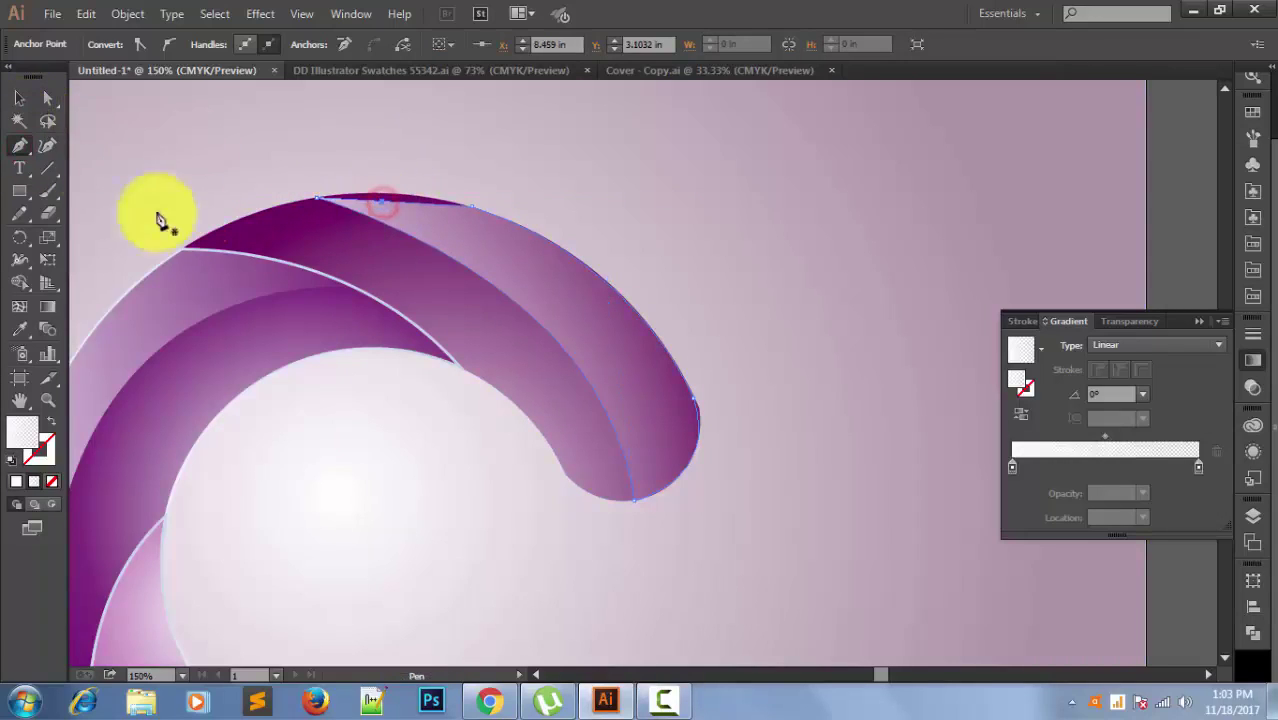
click(47, 98)
click(388, 208)
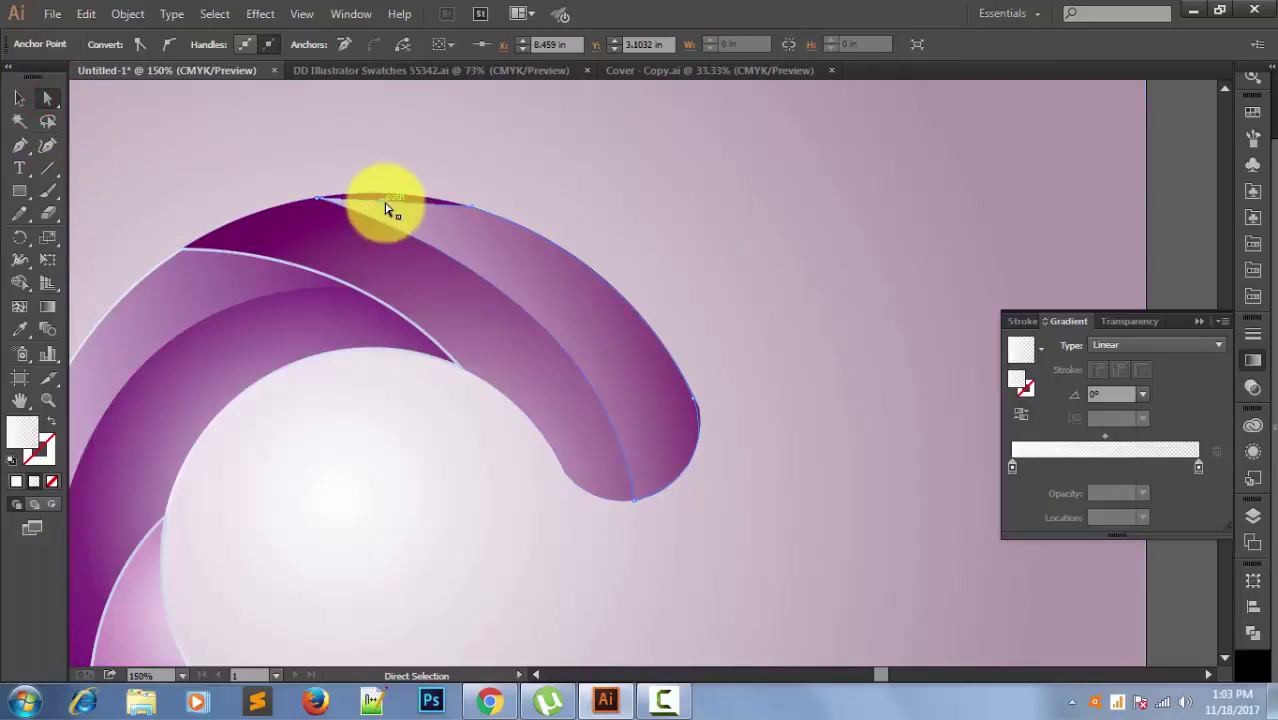
drag(384, 204, 381, 197)
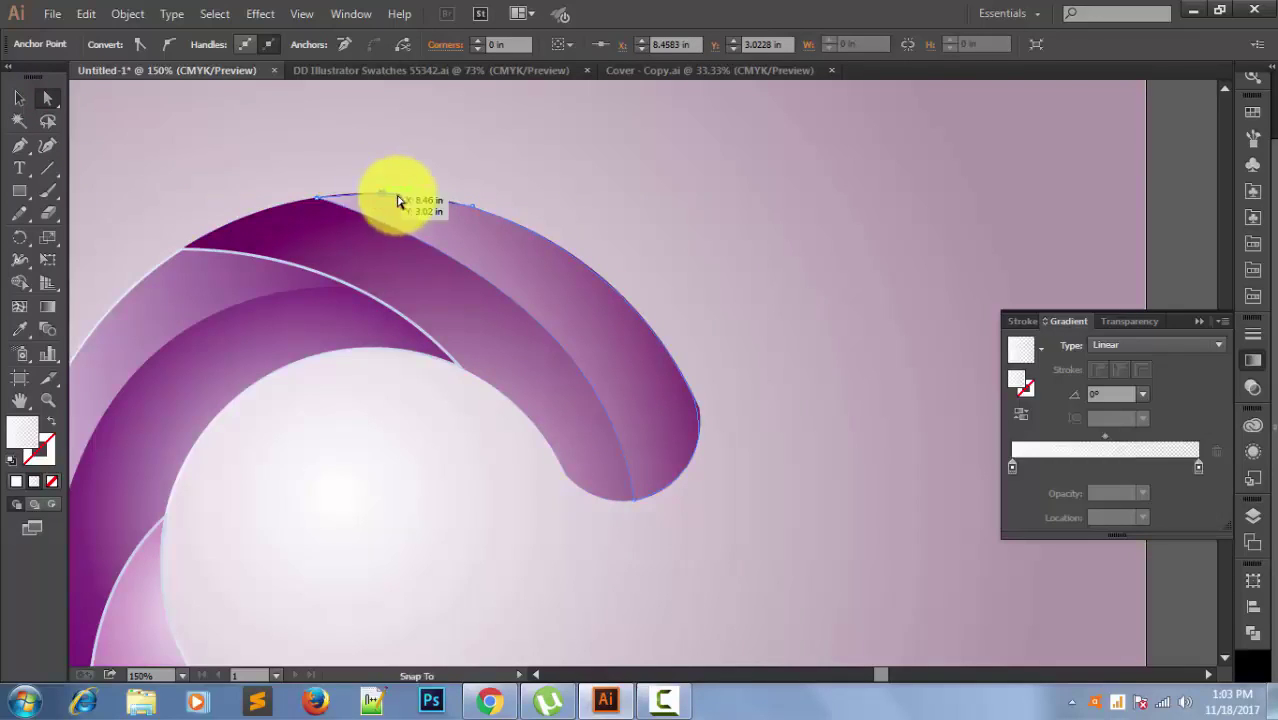
click(577, 208)
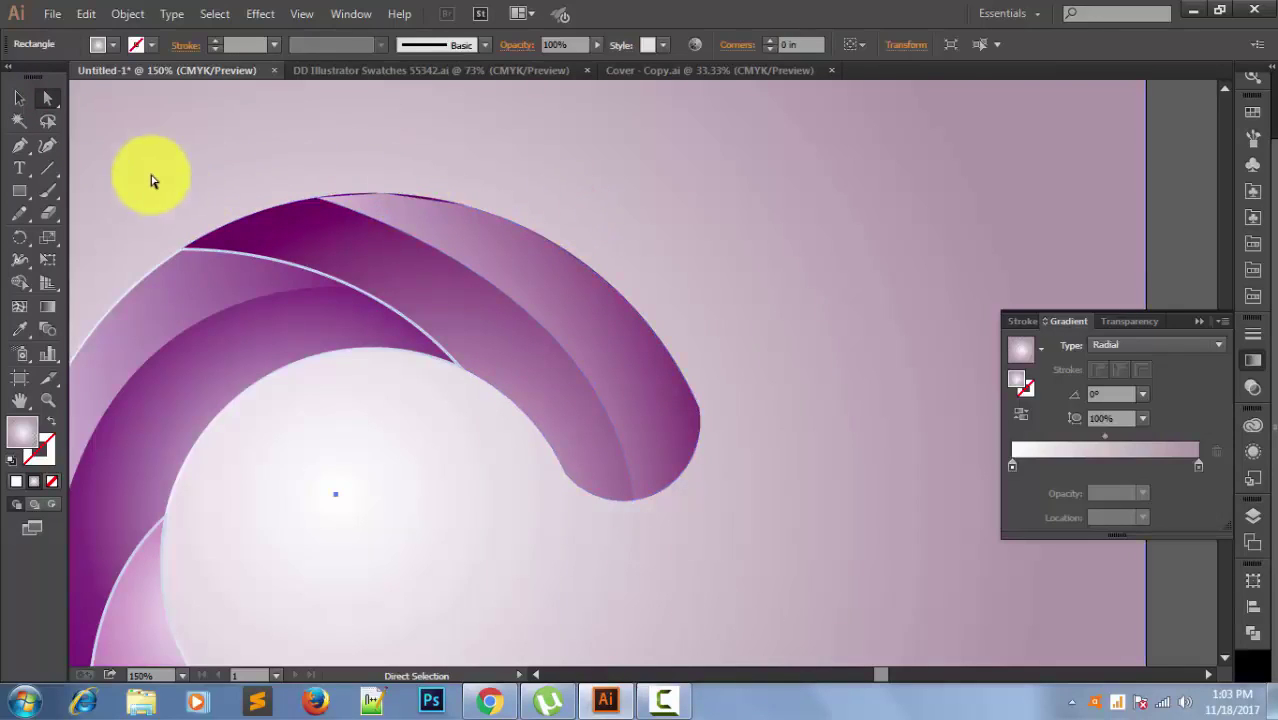
Replace an extra anchor on the upper arc with a new one and nudge it into place.
key(space)
drag(550, 266, 640, 255)
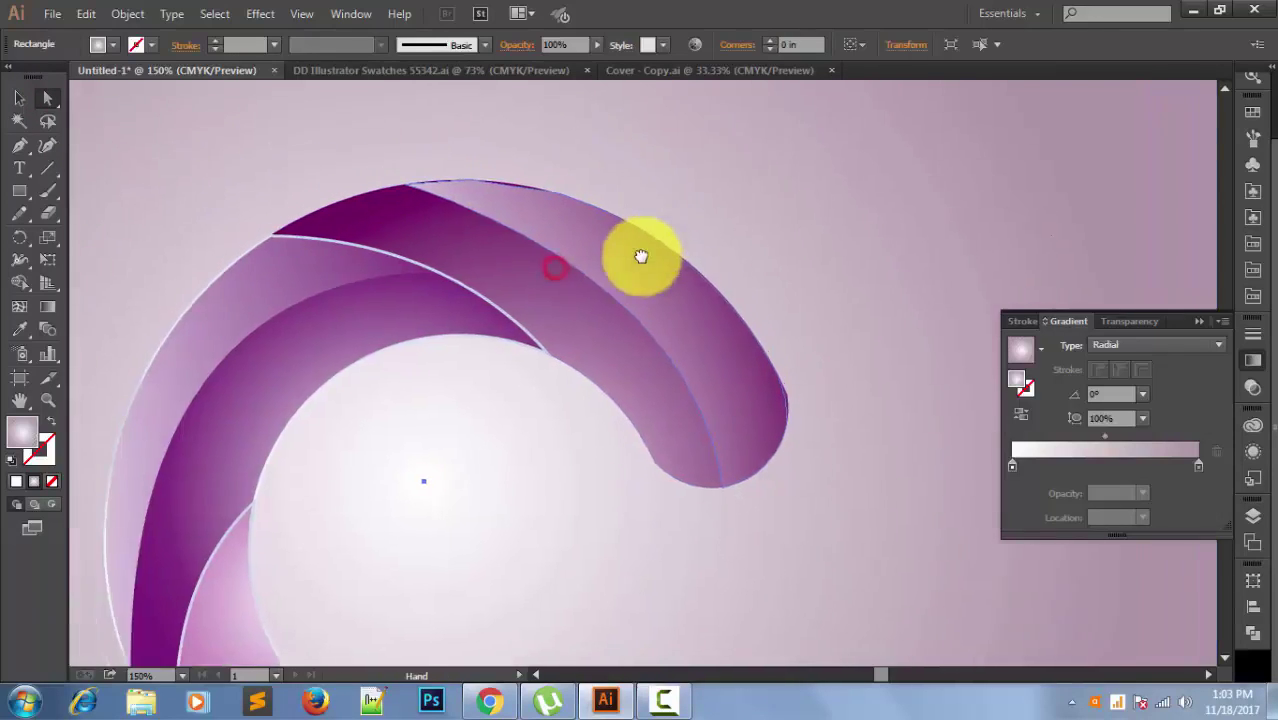
scroll(647, 247, up, 1)
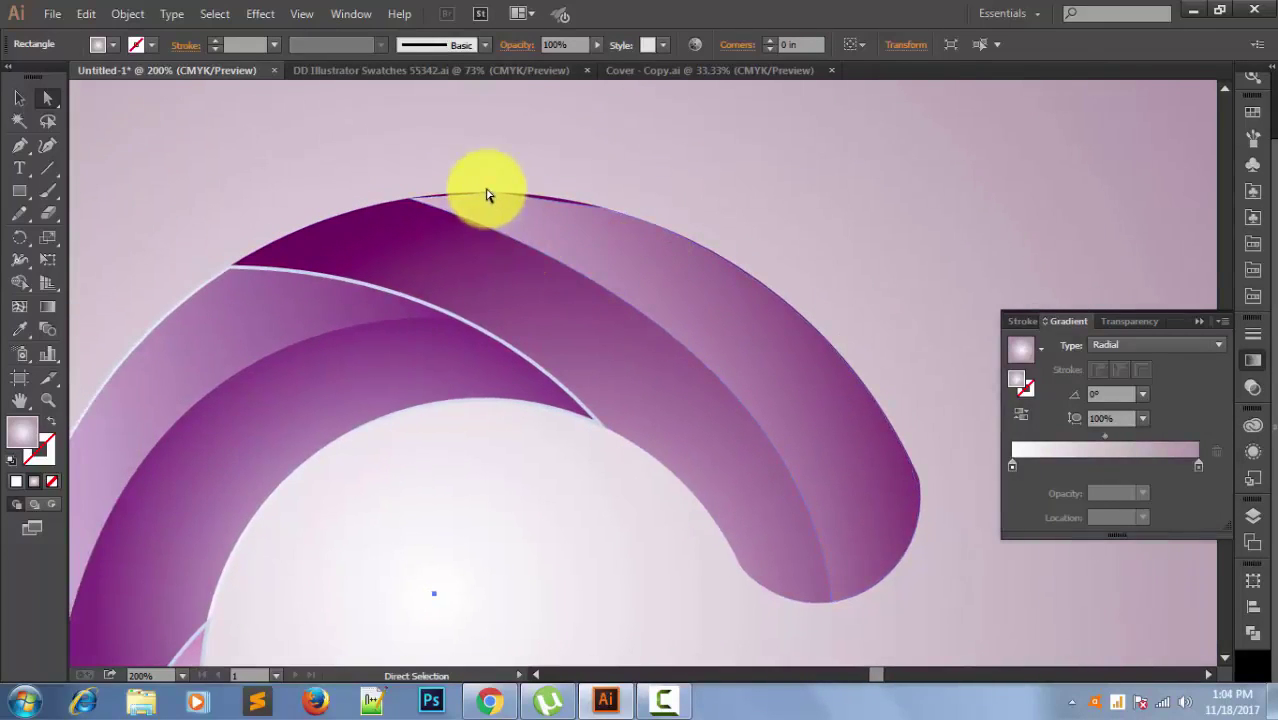
click(485, 199)
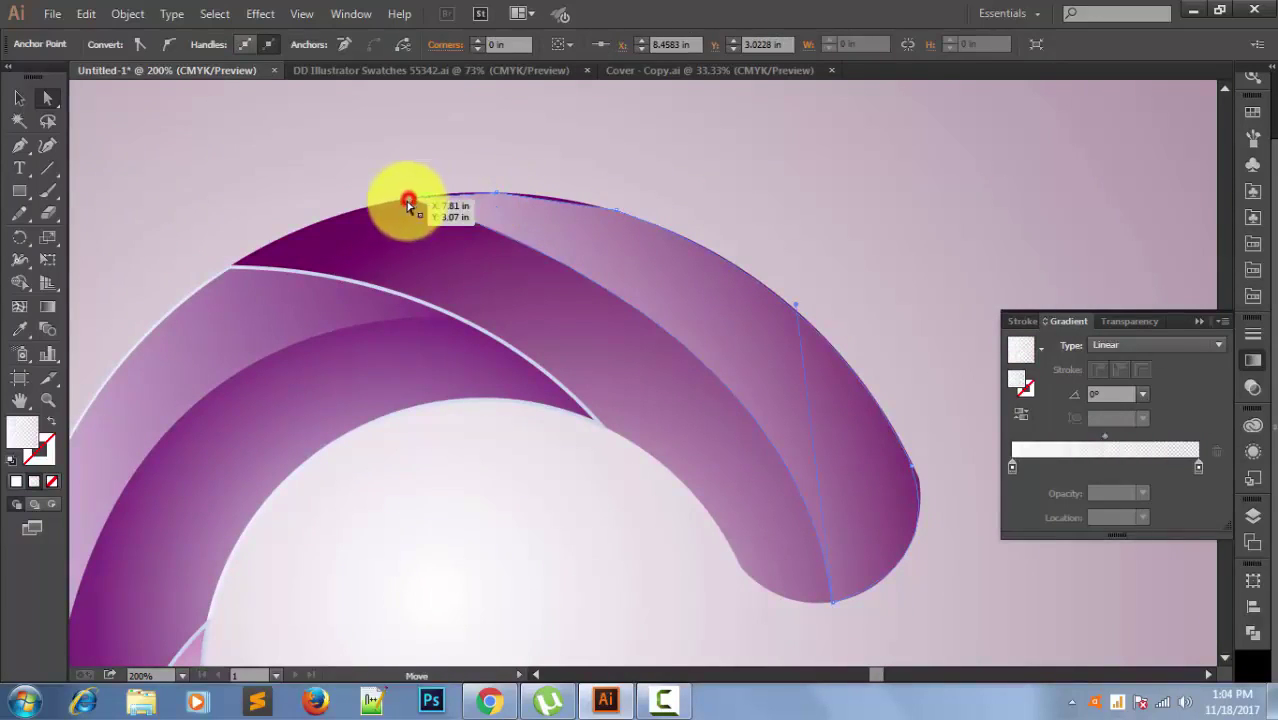
drag(408, 203, 408, 201)
click(26, 148)
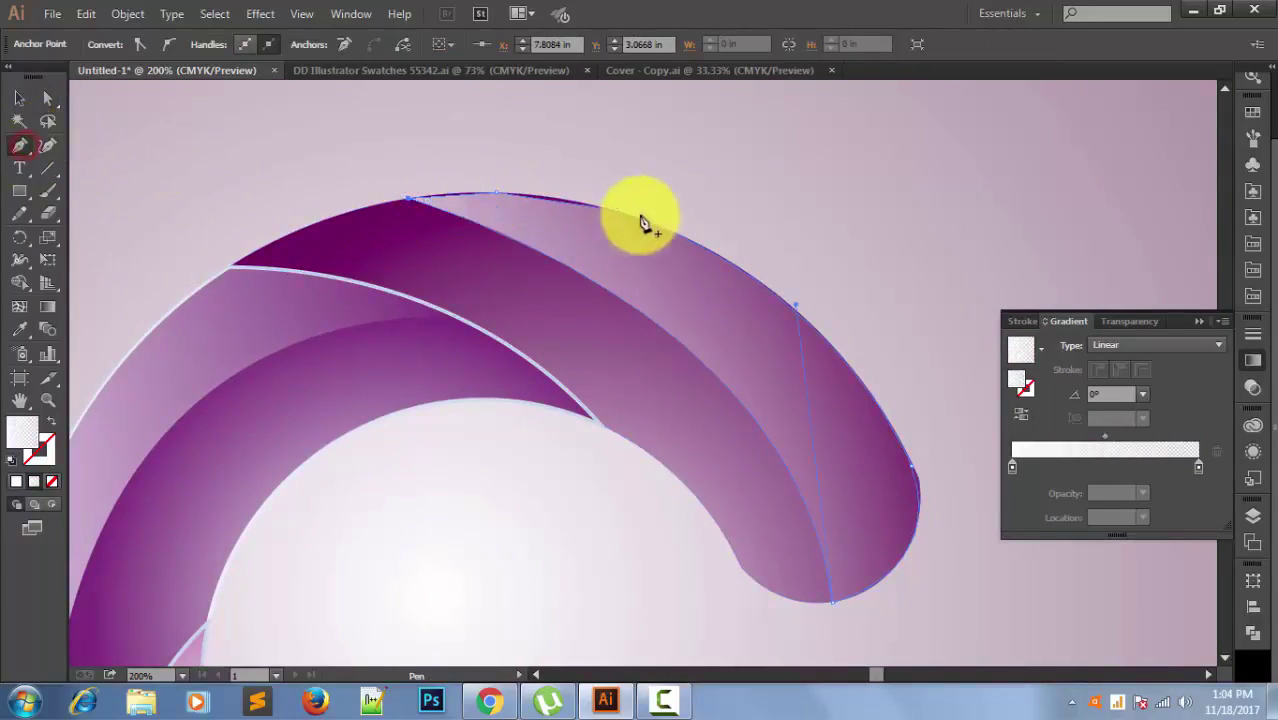
click(555, 203)
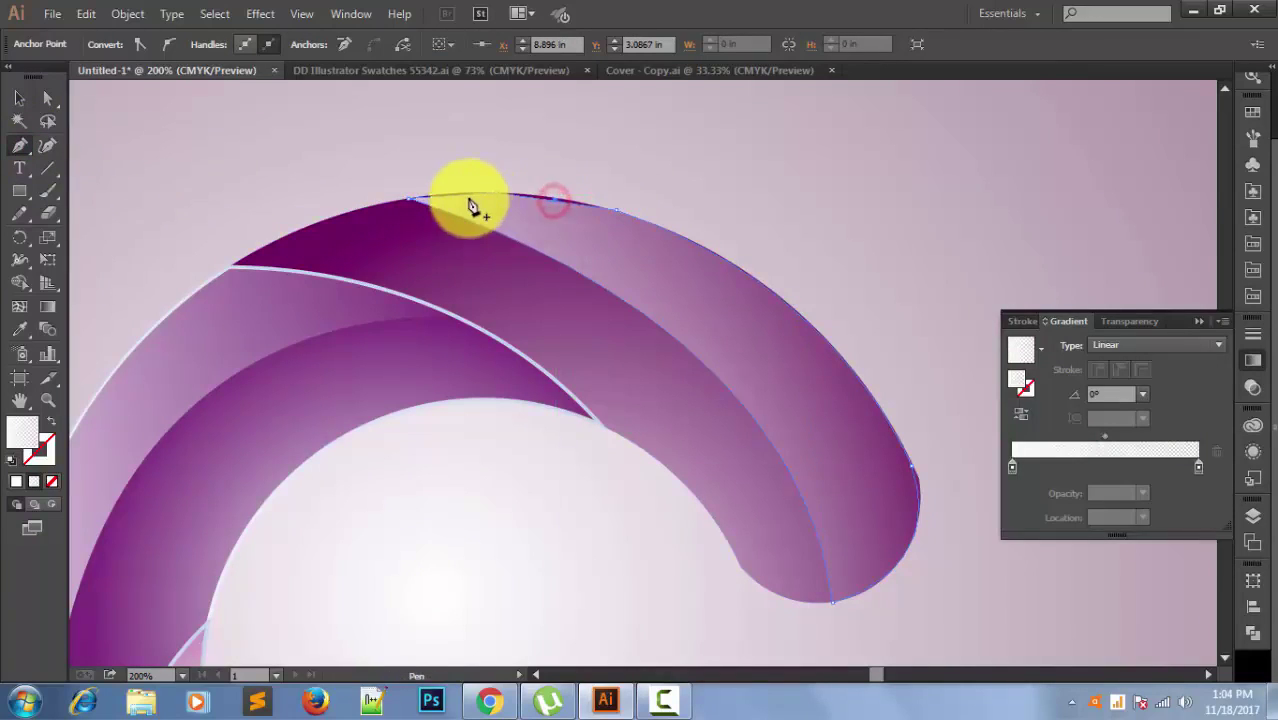
click(460, 198)
click(47, 97)
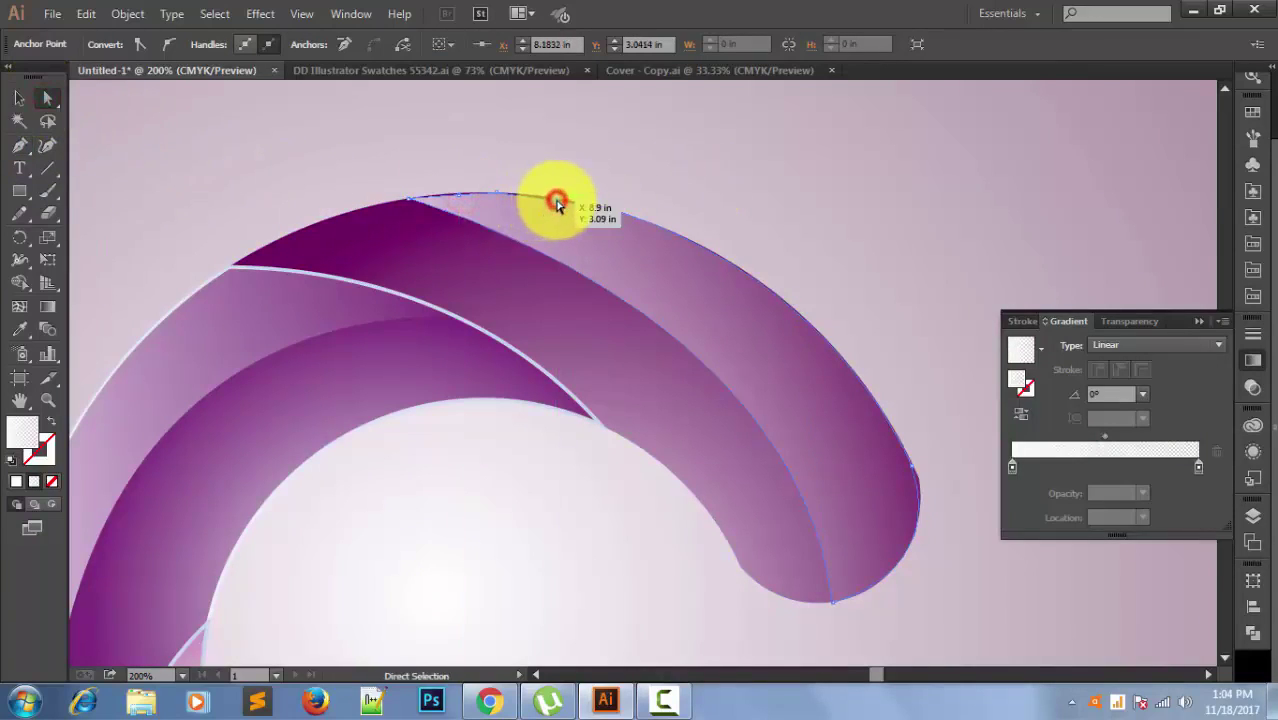
drag(557, 203, 547, 198)
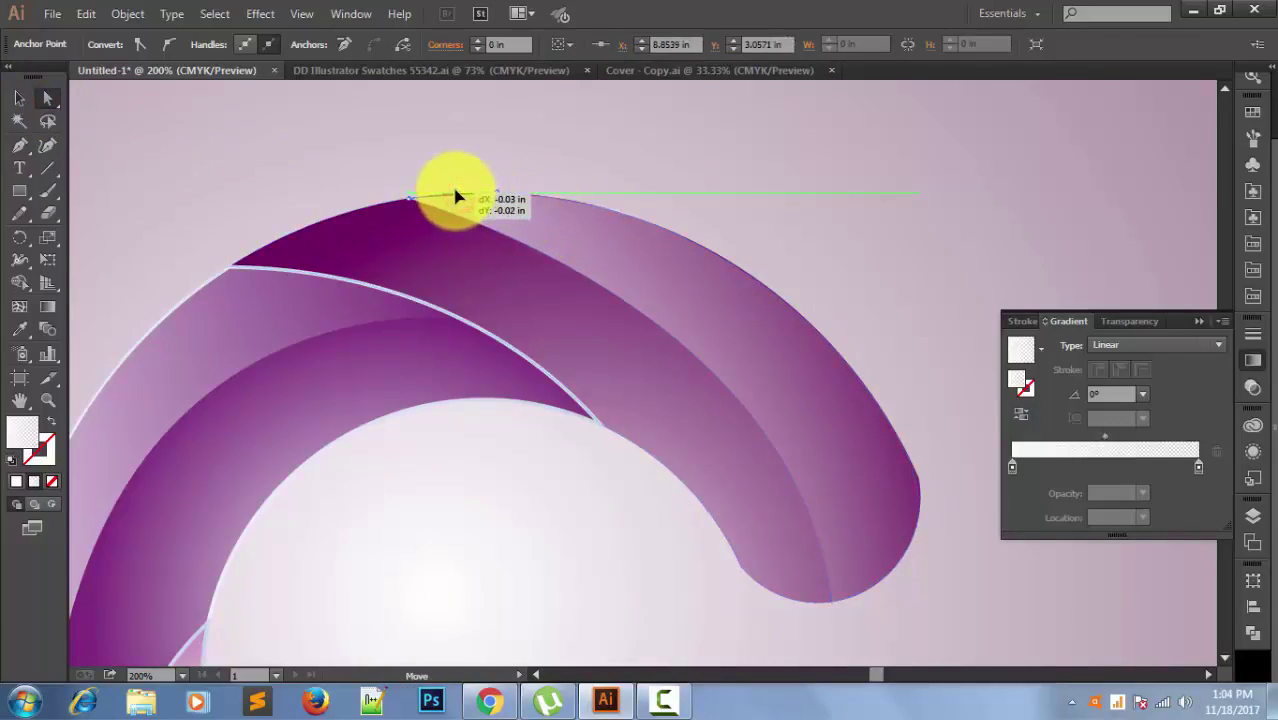
drag(455, 196, 455, 195)
Deselect the ribbon and fit the whole artboard in view with Ctrl+0.
click(21, 99)
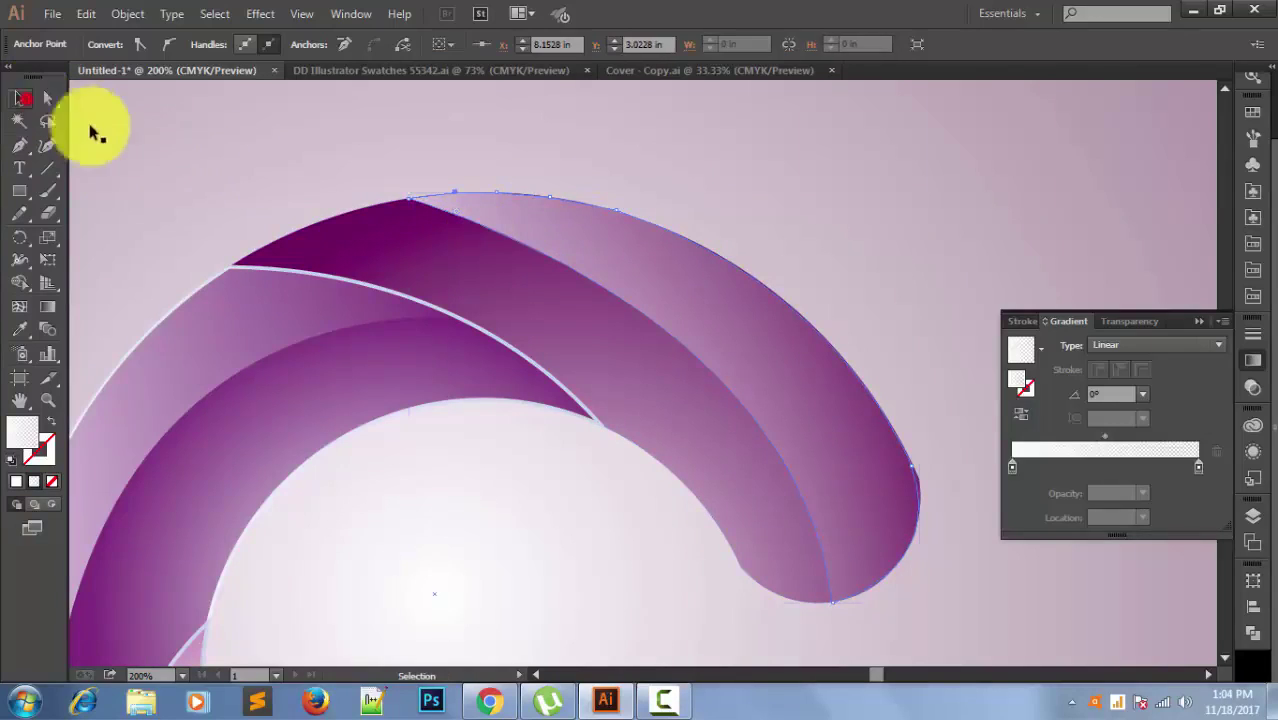
click(178, 148)
click(793, 158)
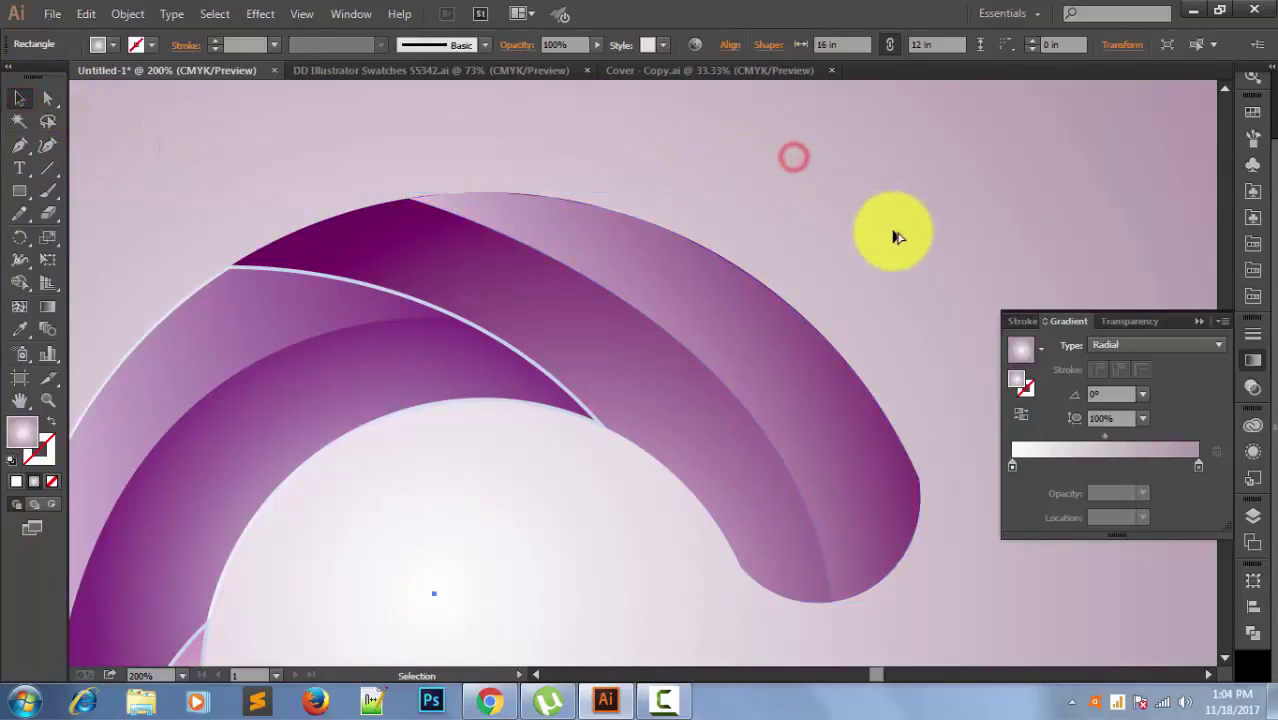
key(ctrl+0)
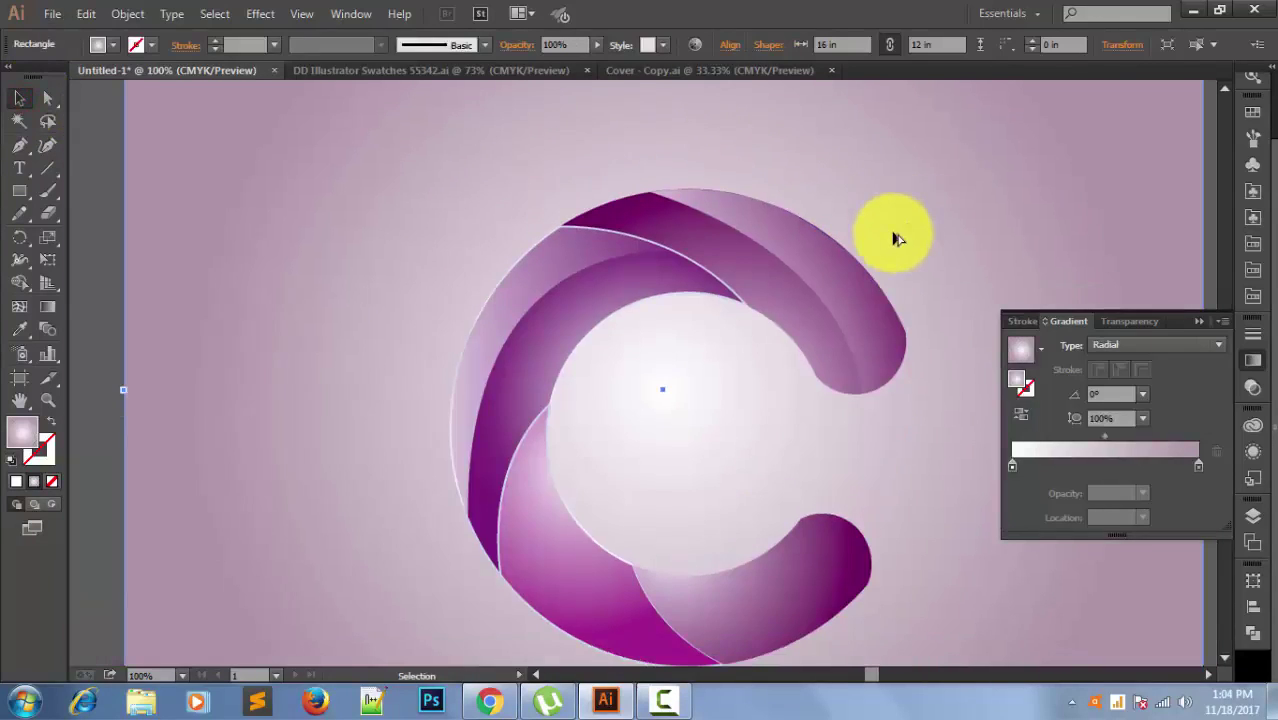
alt+scroll(896, 239, down, 1)
alt+scroll(912, 250, down, 1)
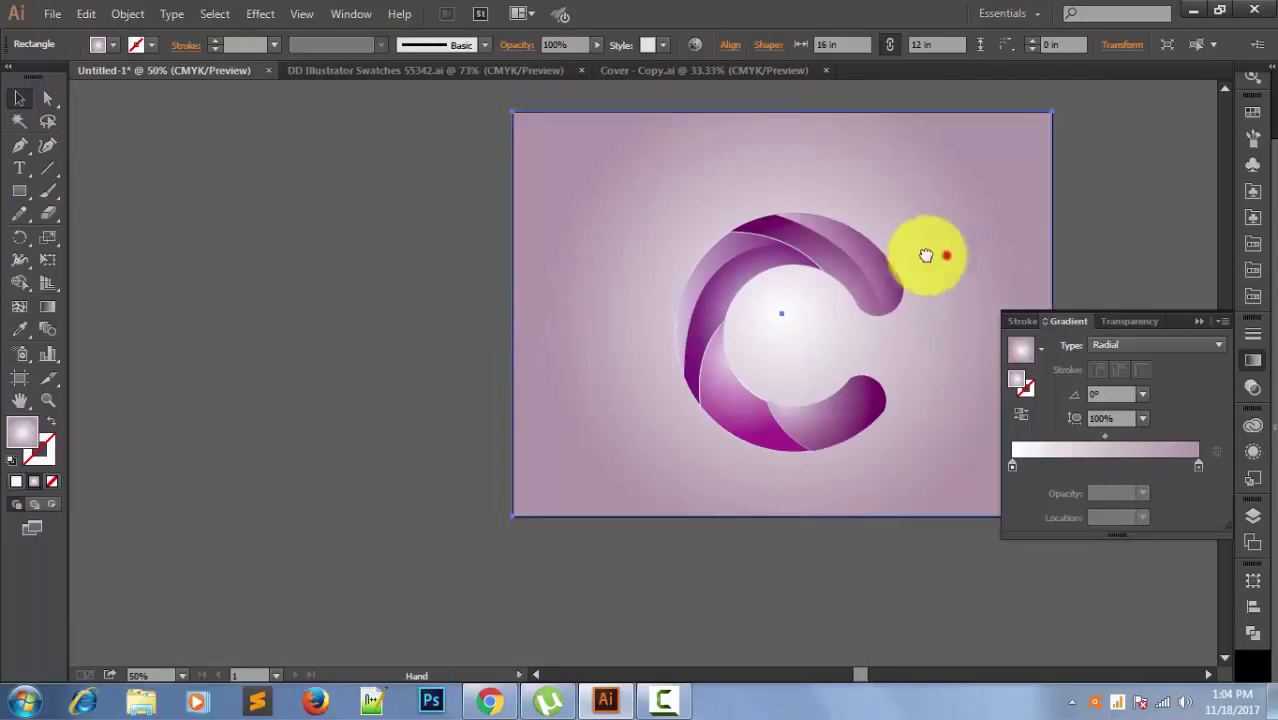
drag(927, 254, 757, 303)
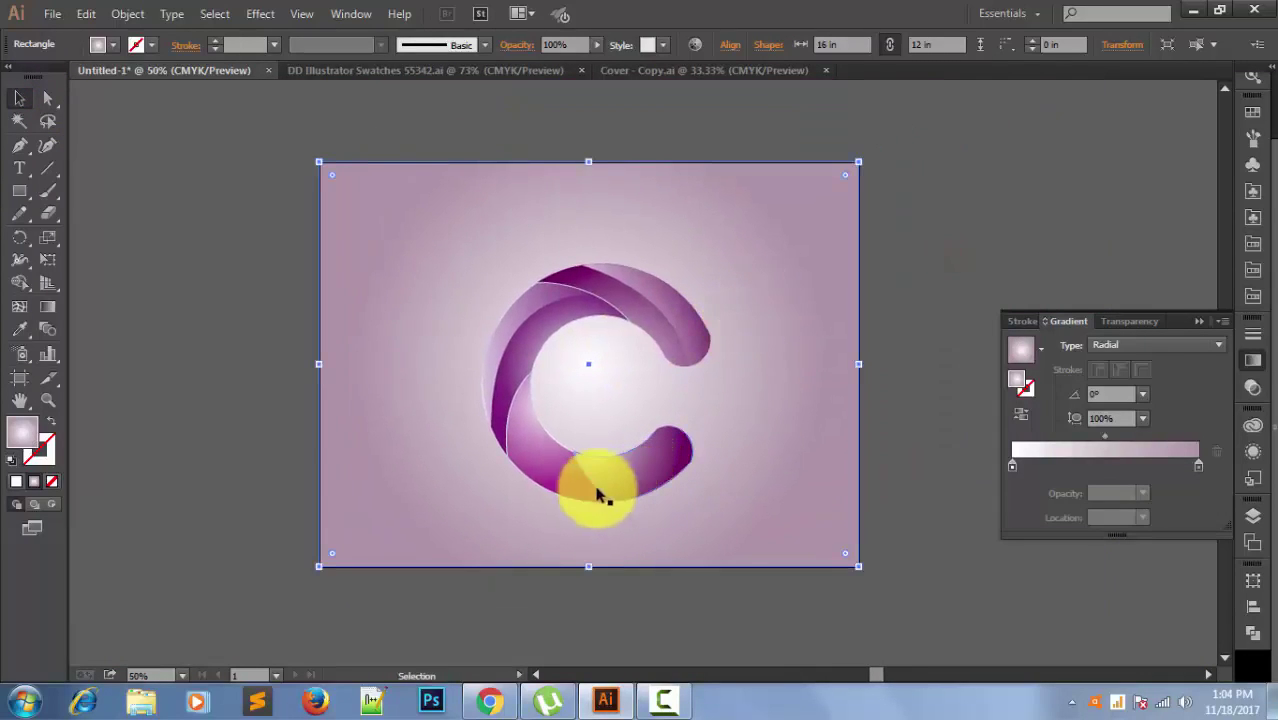
Raise the lower-left ribbon piece's stroke weight to 3 pt, then to 4 pt.
click(581, 492)
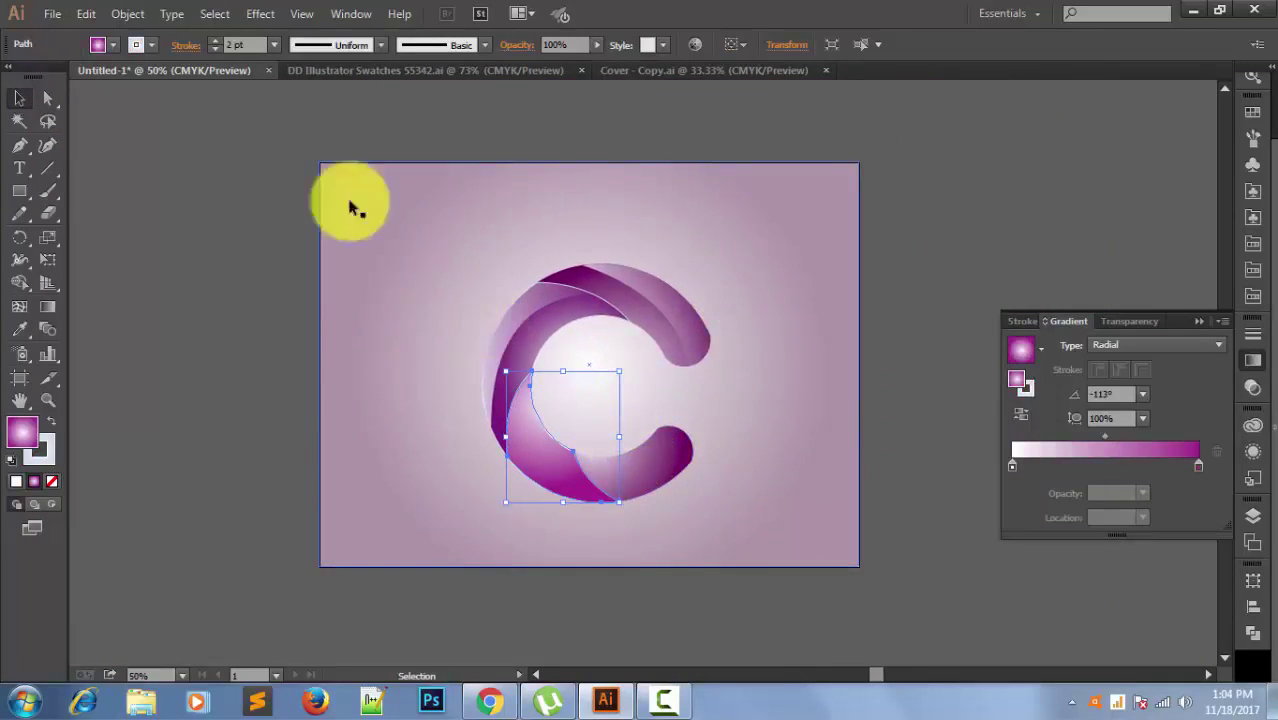
click(275, 47)
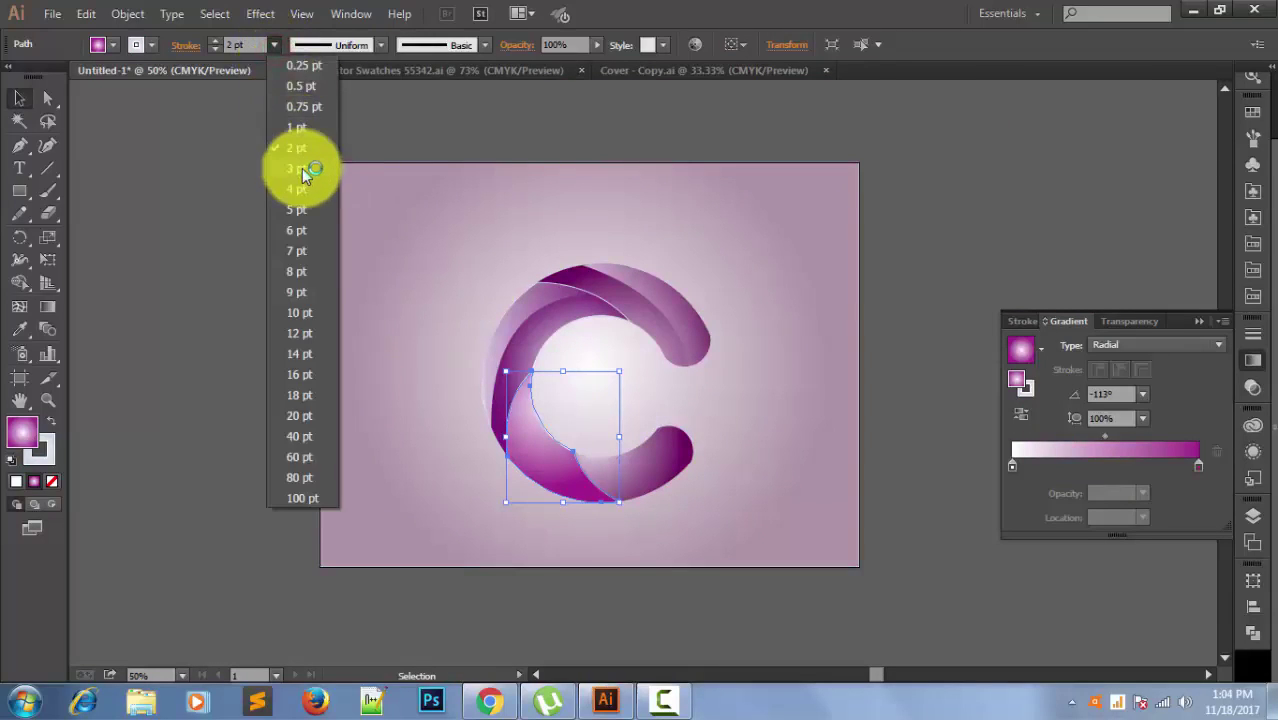
click(302, 168)
click(334, 271)
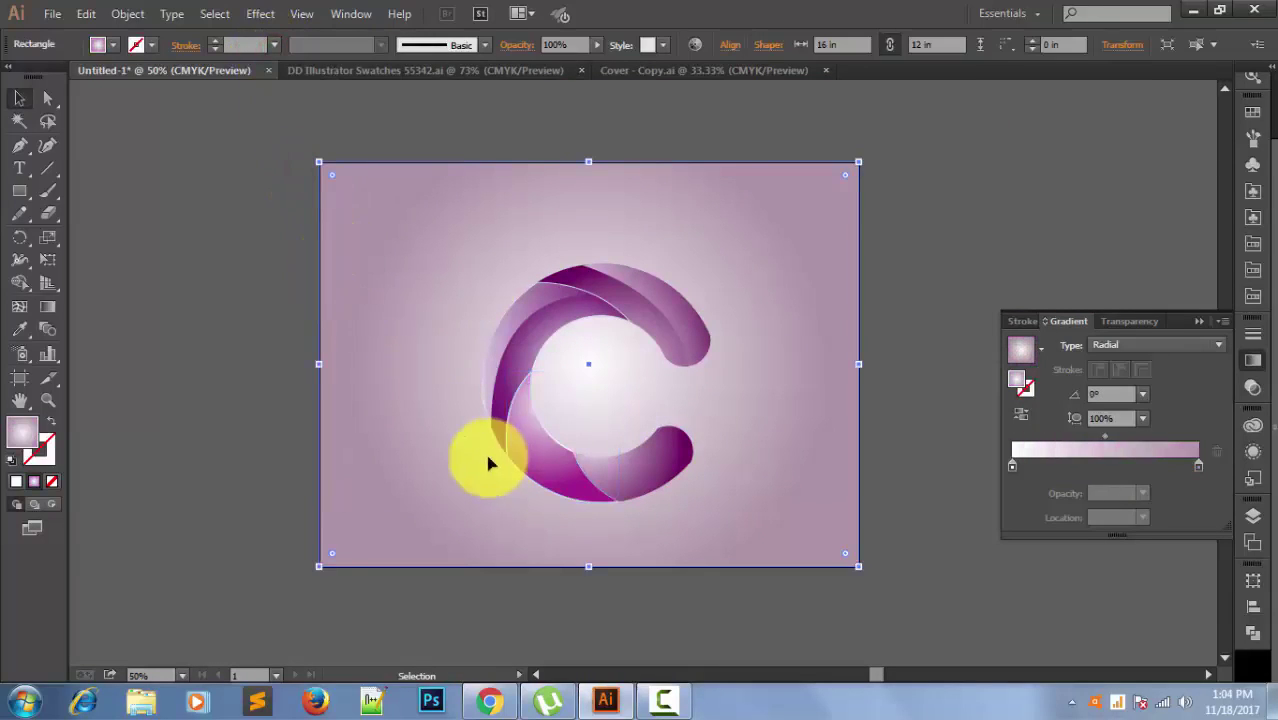
click(578, 478)
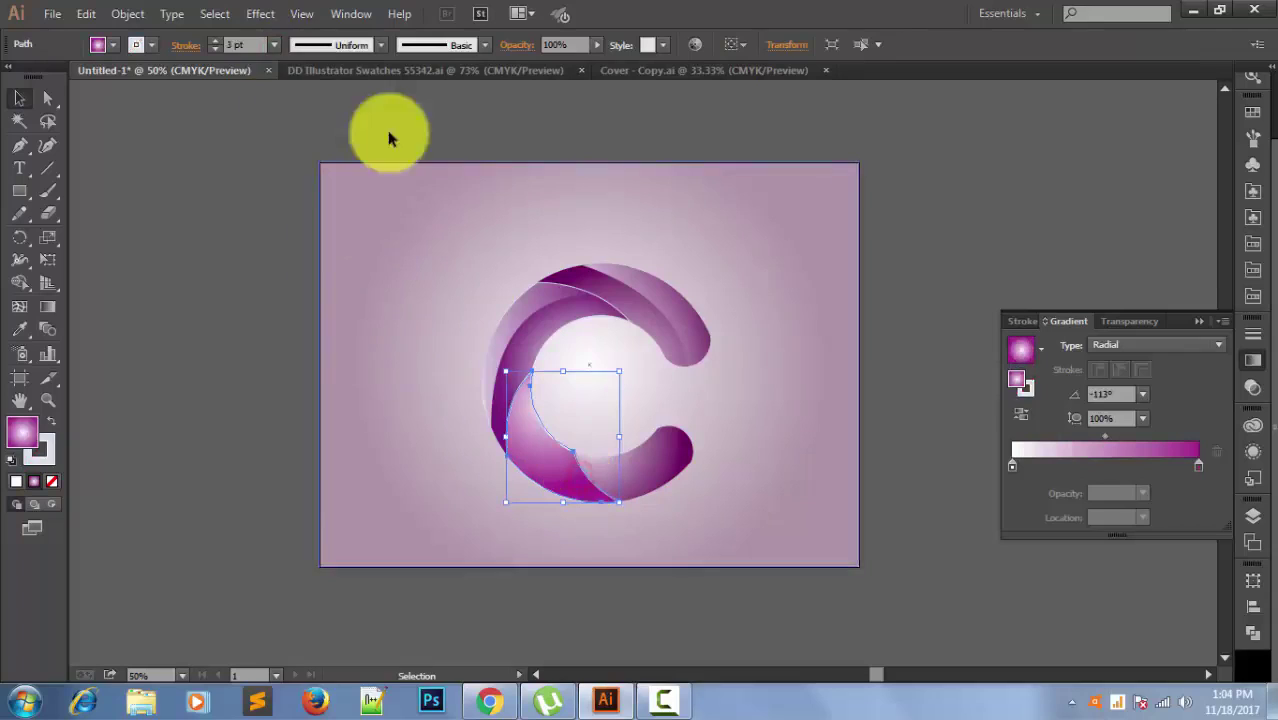
click(274, 45)
click(278, 187)
click(357, 252)
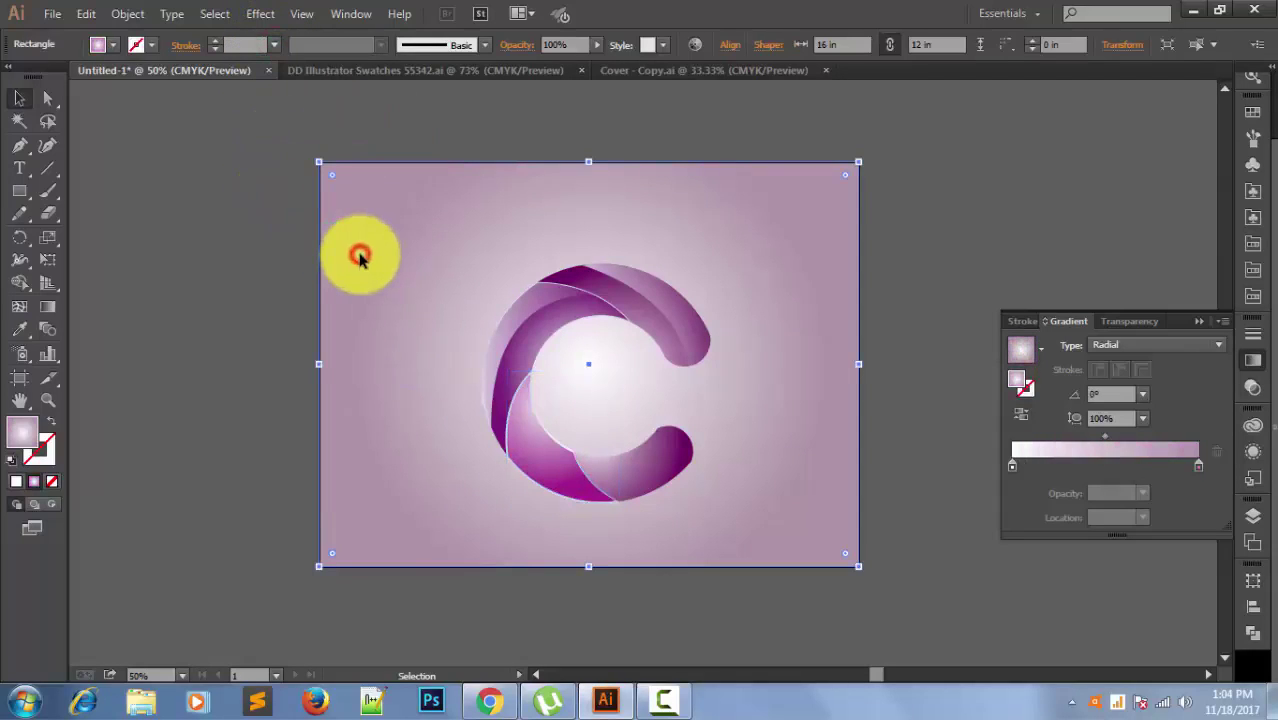
click(804, 340)
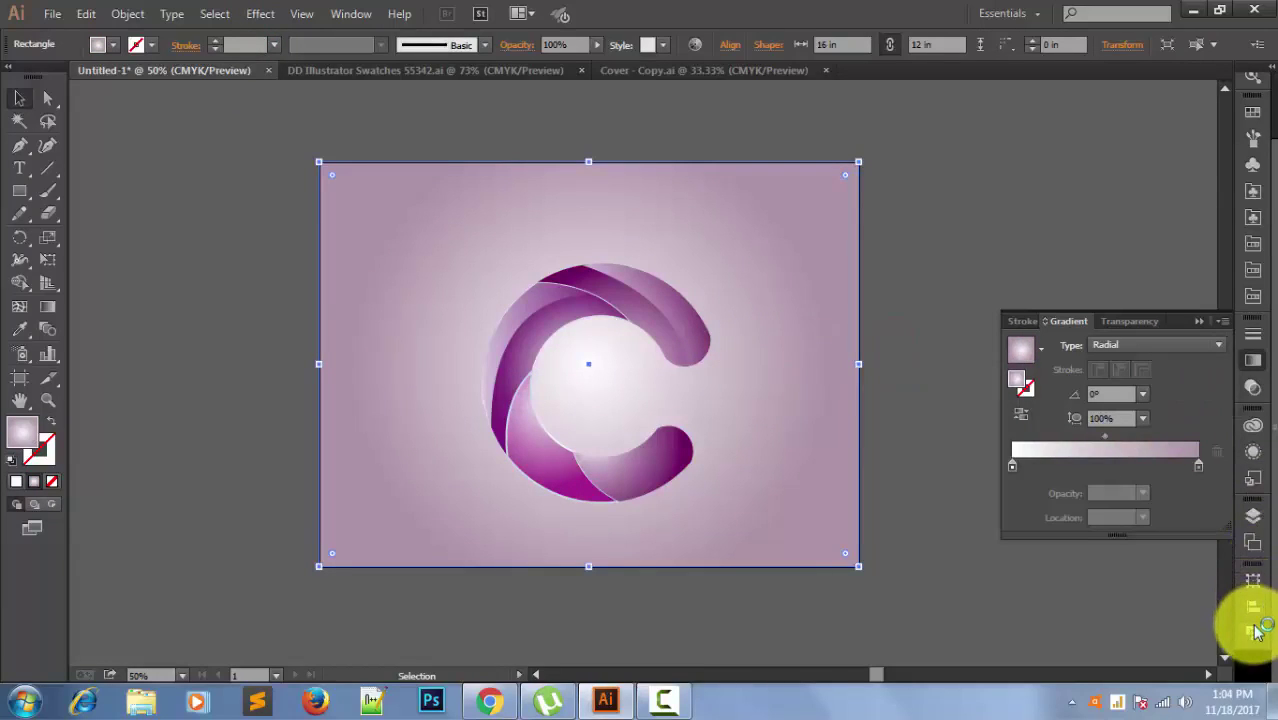
Lock the background <Rectangle> under Layer 1 in the Layers panel, then clear the selection.
click(1262, 510)
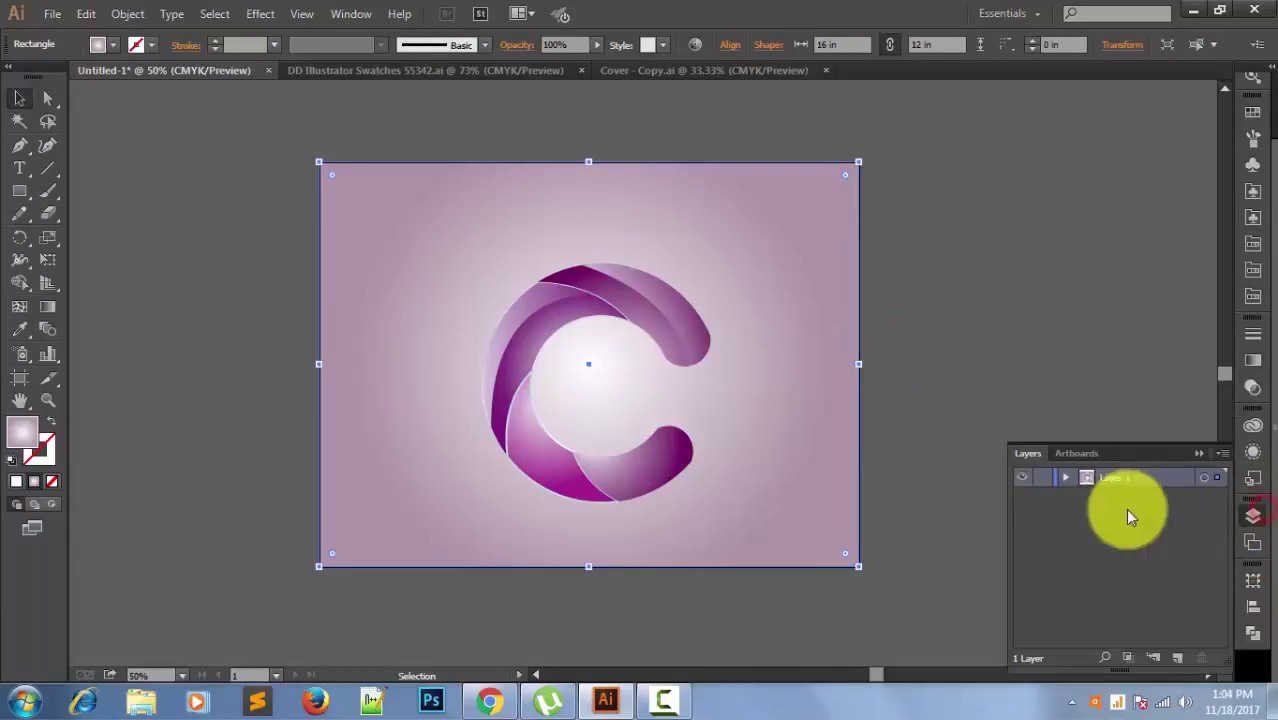
click(1062, 479)
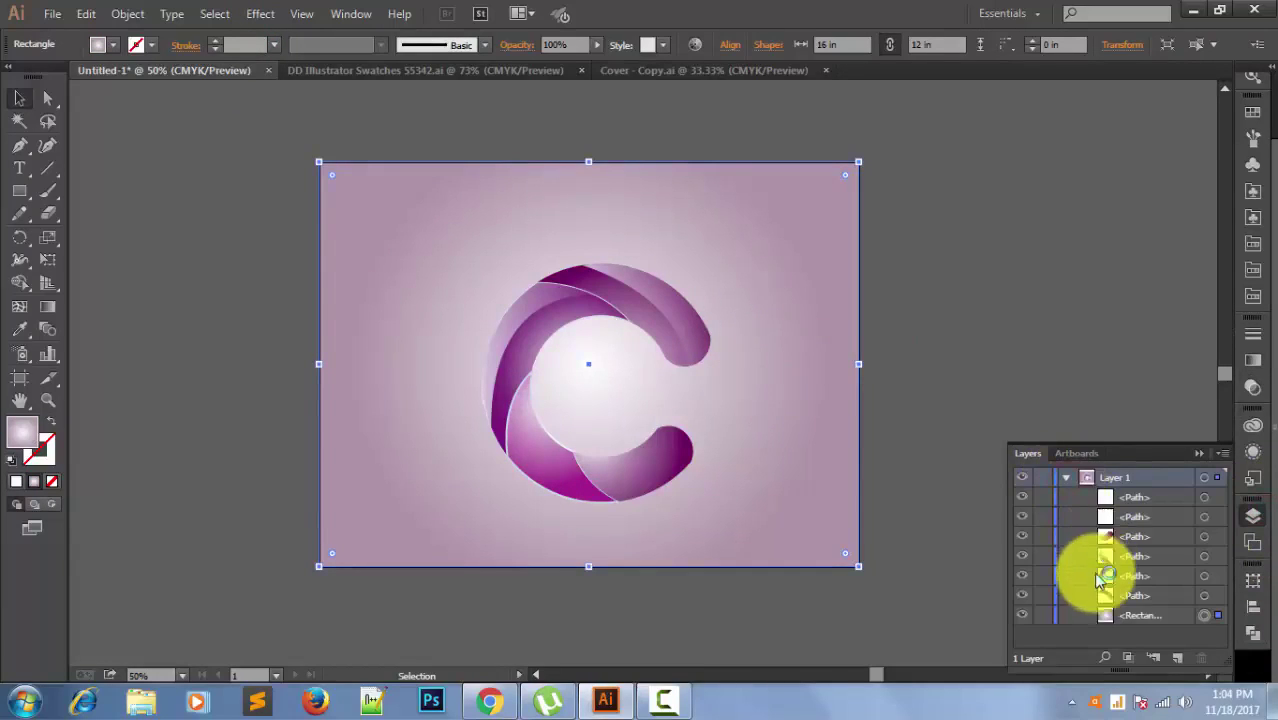
click(1089, 616)
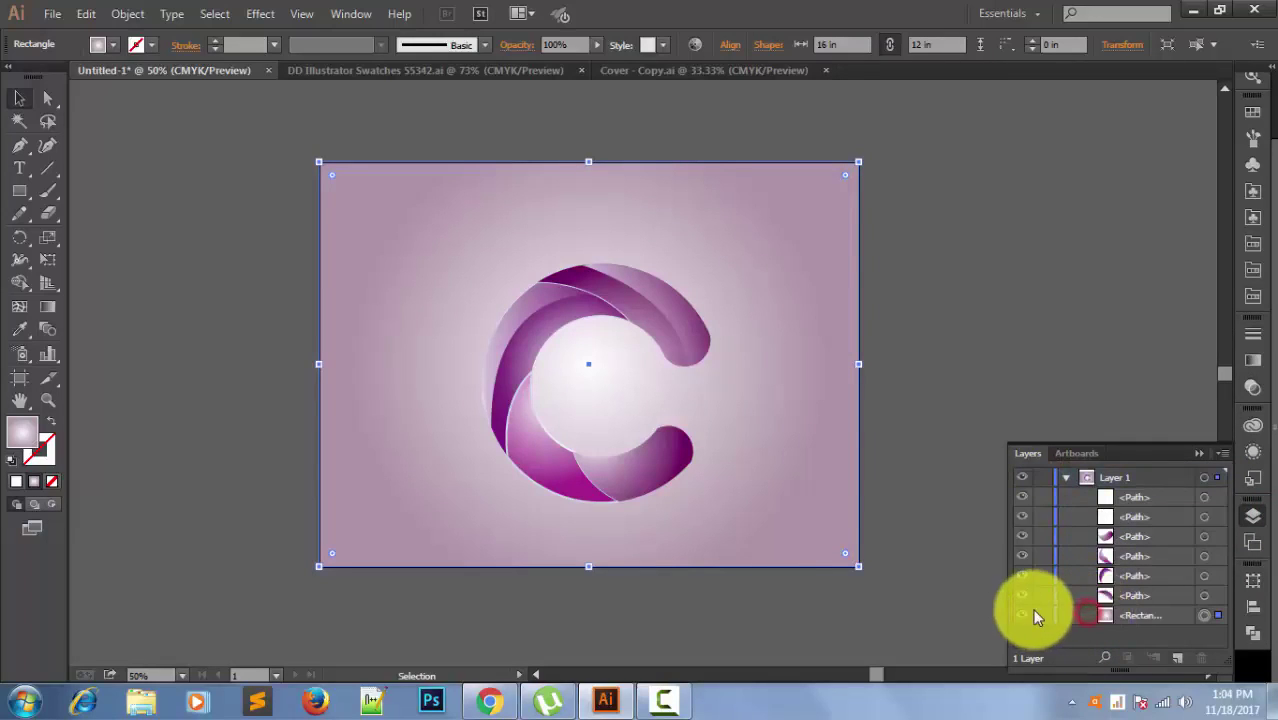
click(1198, 453)
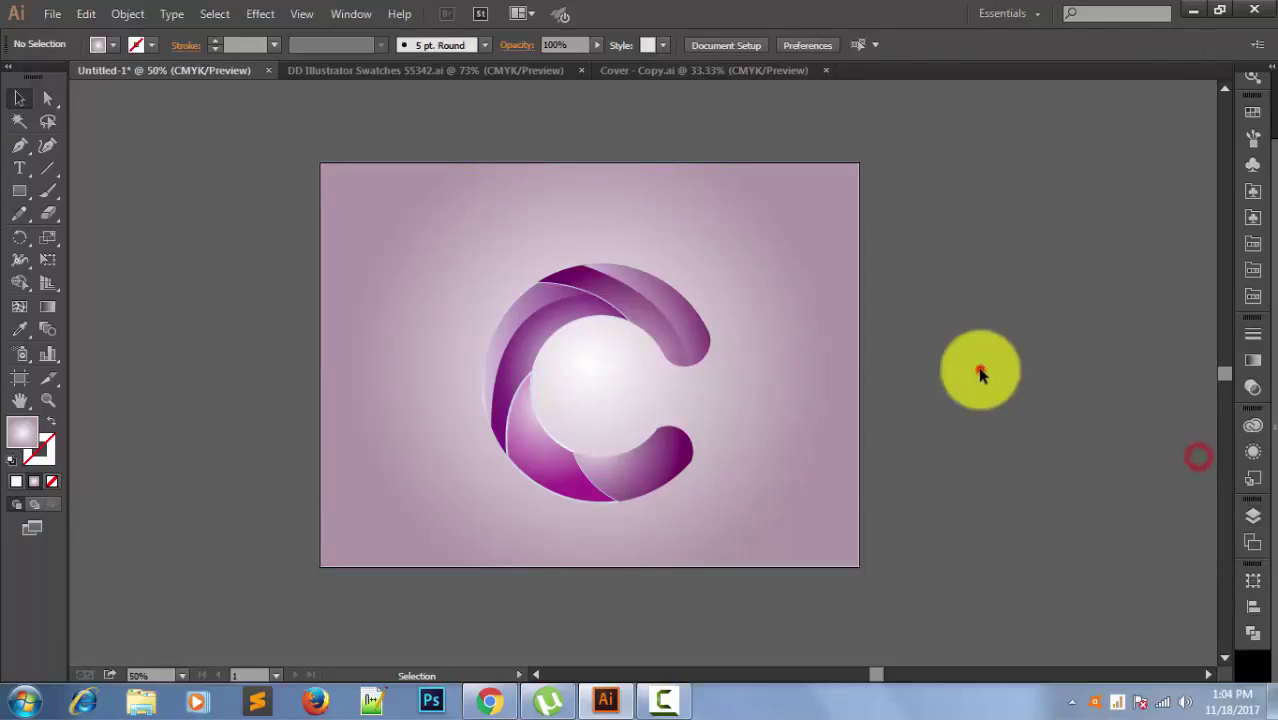
click(979, 368)
click(463, 245)
Create a lens flare with its rings turned off on the artboard.
click(20, 190)
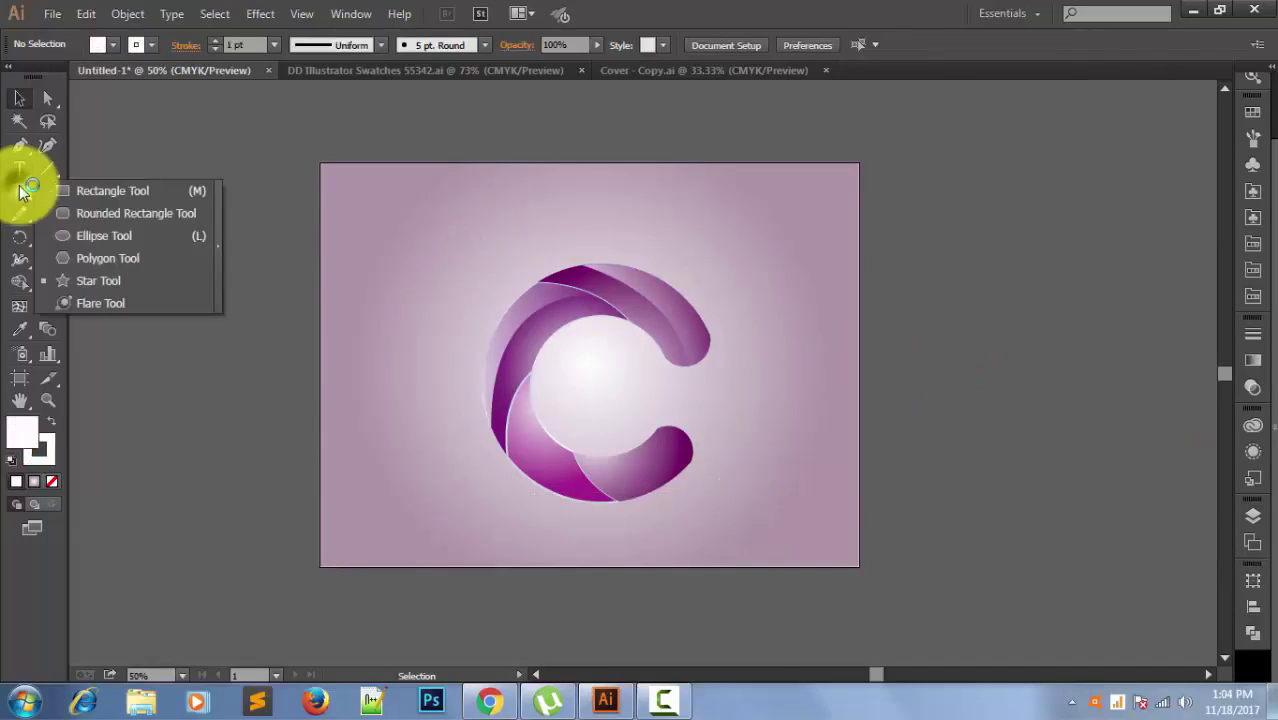
click(100, 303)
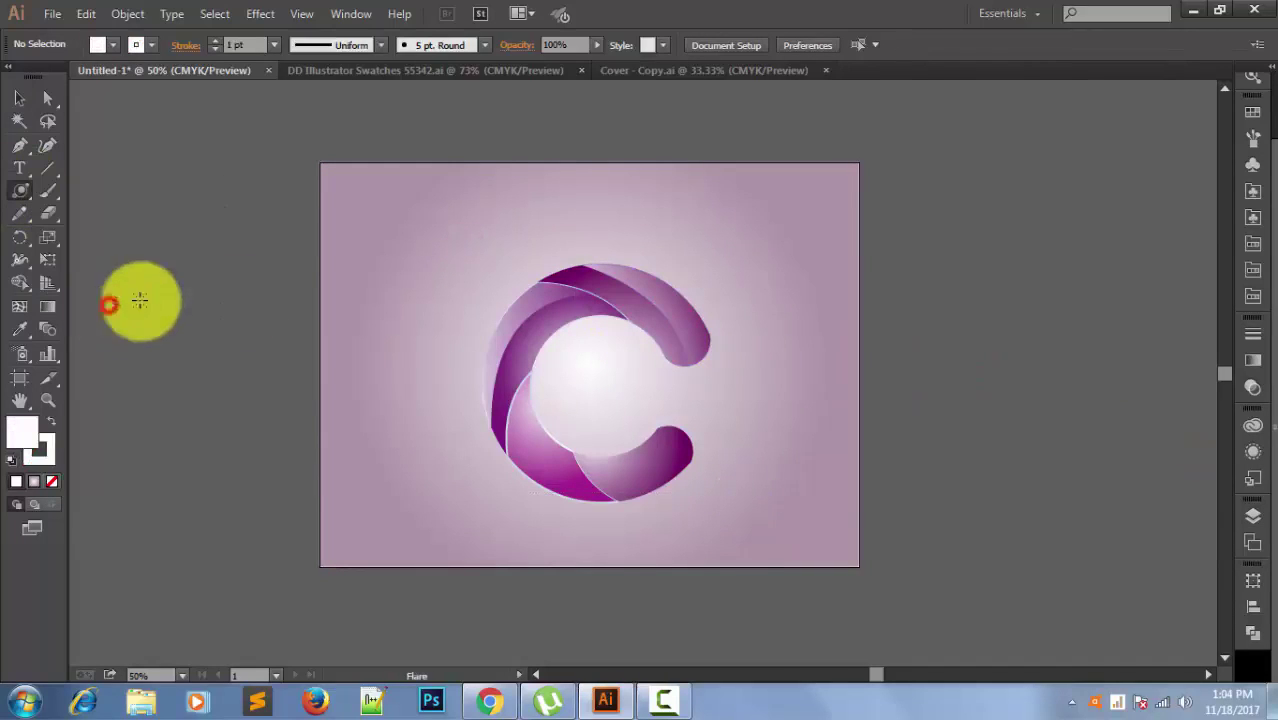
click(807, 218)
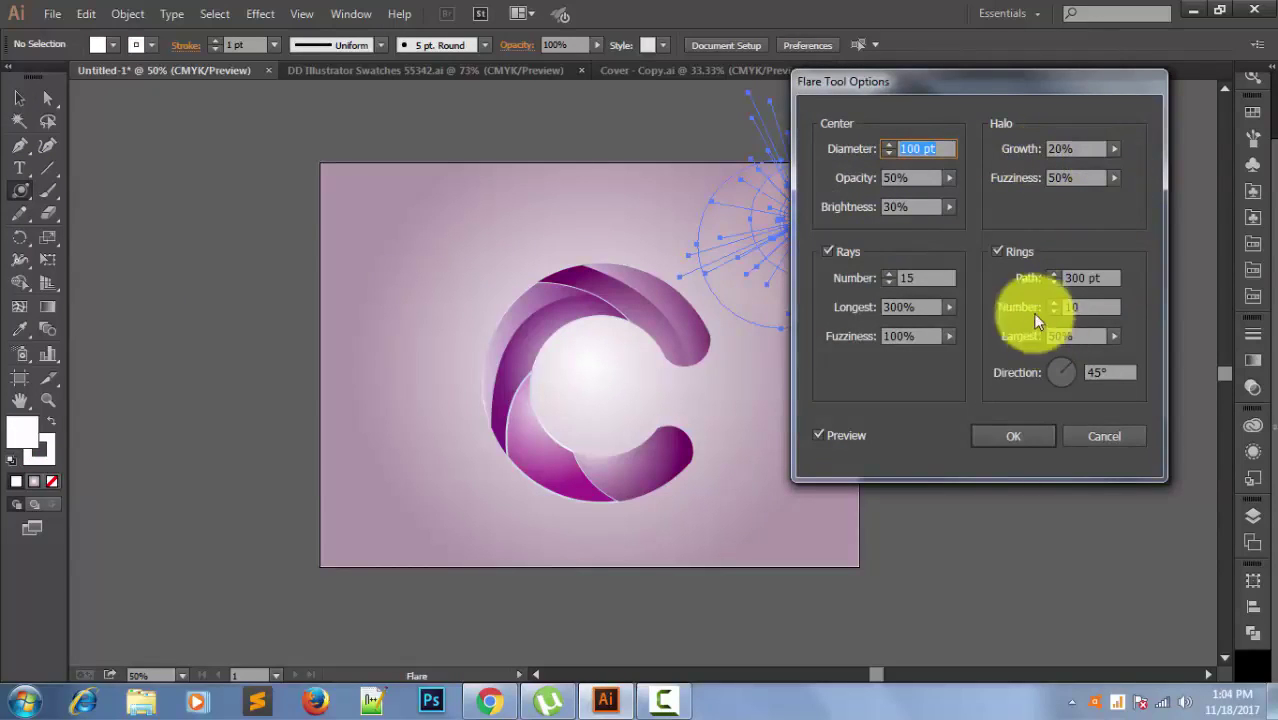
click(999, 251)
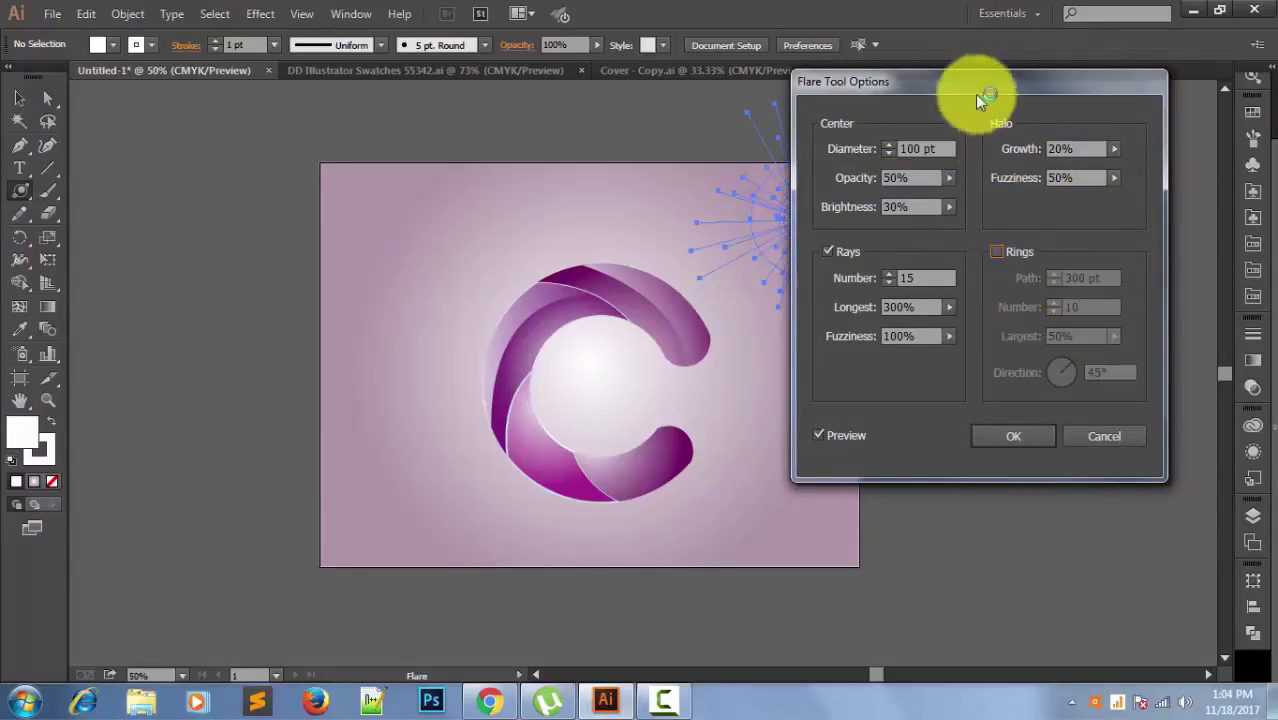
mouse_move(980, 80)
mouse_down()
mouse_move(1183, 145)
mouse_move(1050, 158)
mouse_up()
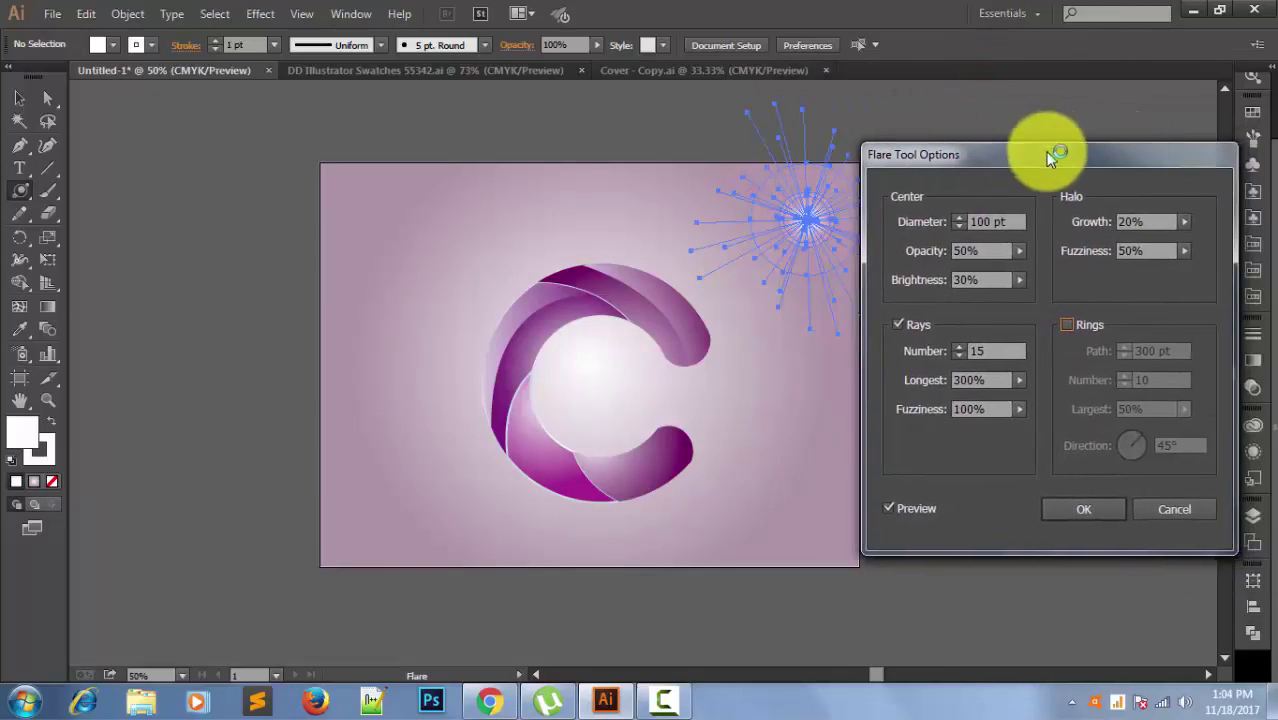
click(1080, 510)
drag(802, 360, 785, 325)
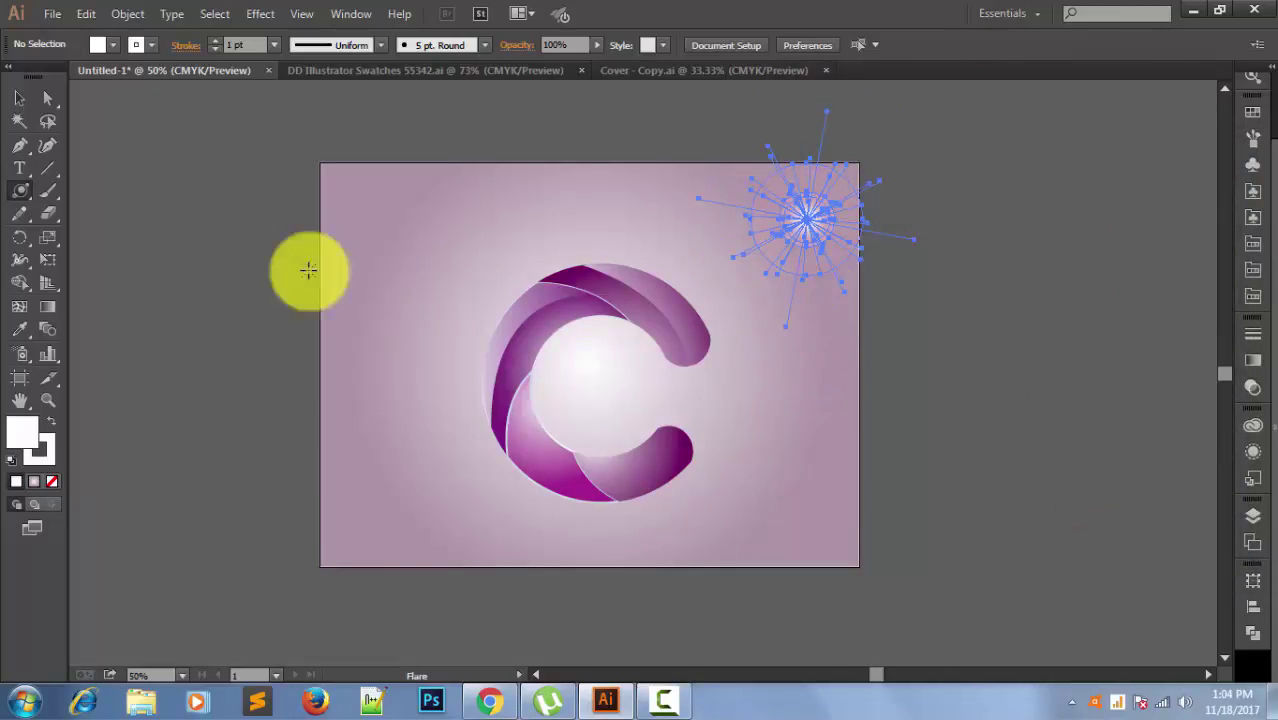
key(ctrl+z)
key(Return)
click(1160, 510)
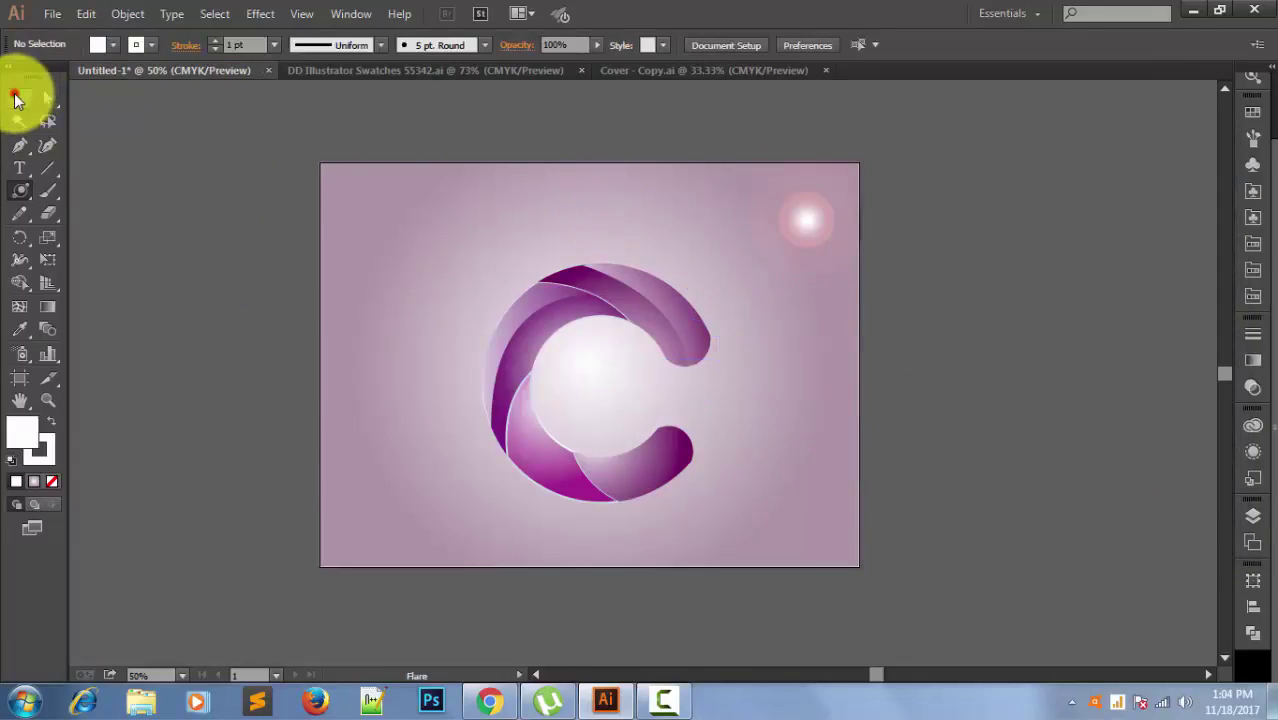
Shrink the flare to about 1.8 in wide and place it on the C's left edge.
click(15, 97)
drag(848, 222, 618, 262)
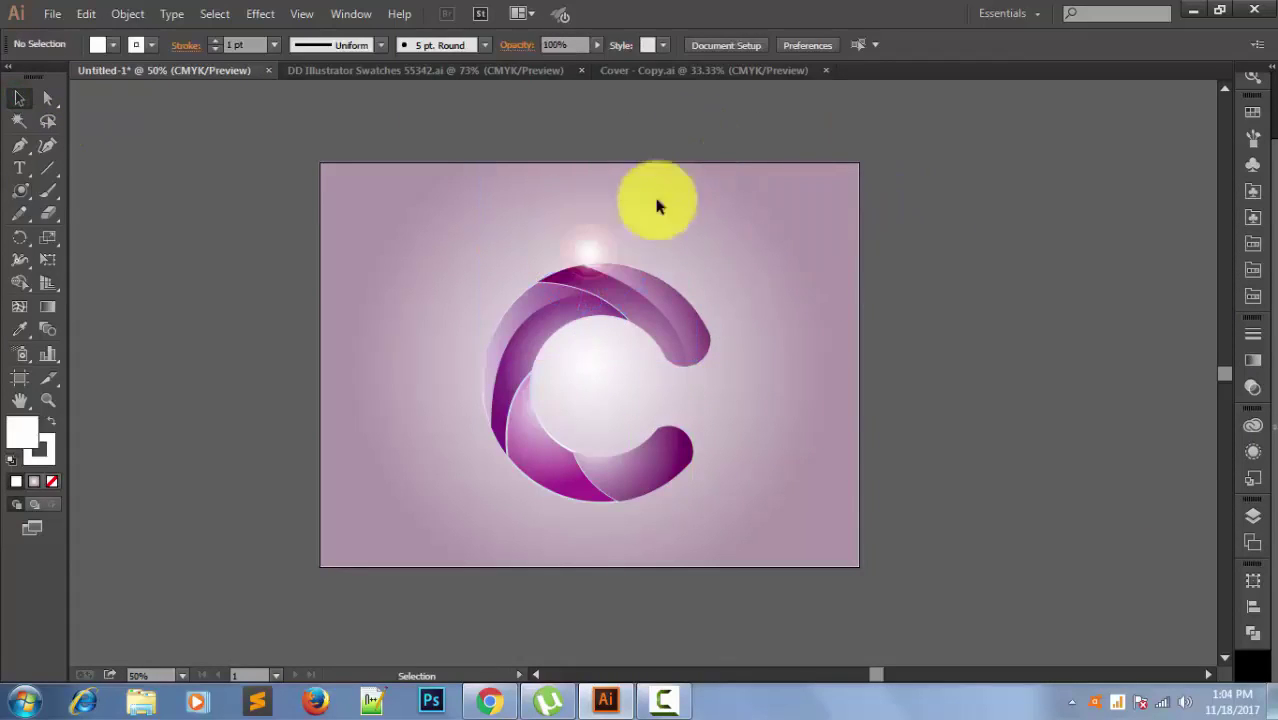
drag(697, 145, 599, 248)
key(ctrl+z)
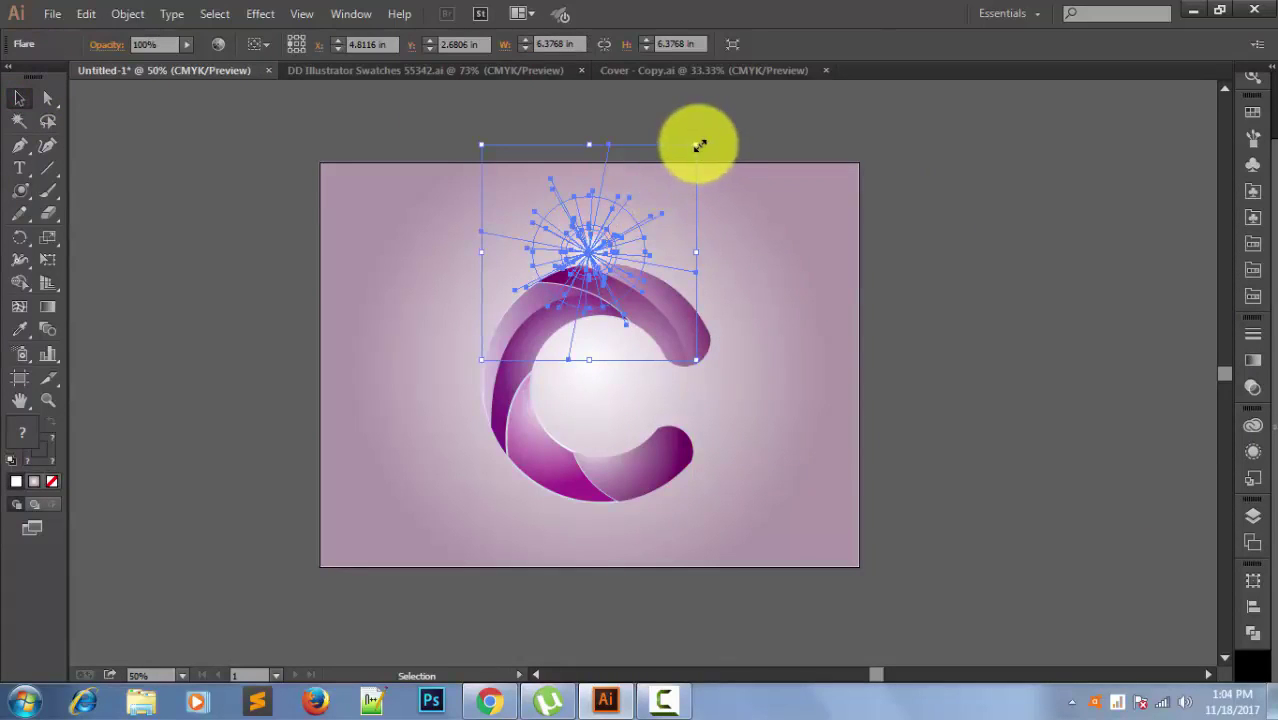
mouse_move(699, 146)
mouse_down()
mouse_move(597, 302)
mouse_move(633, 300)
mouse_up()
click(678, 277)
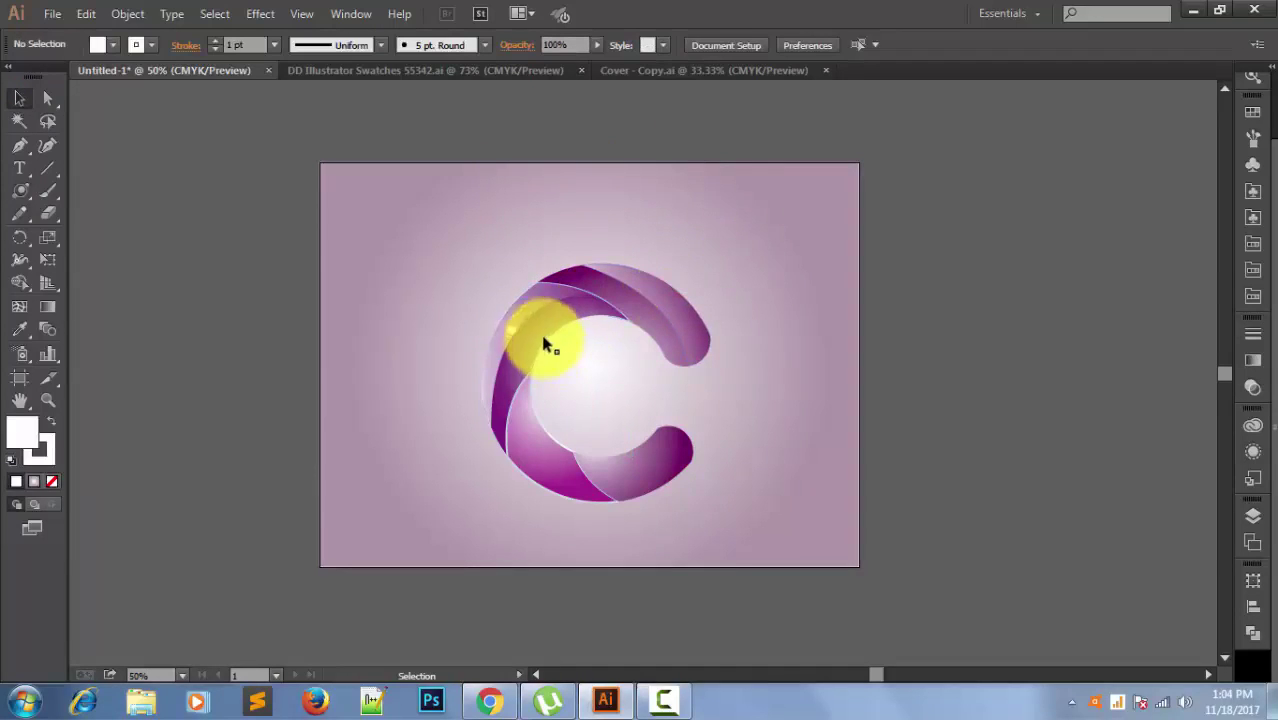
drag(509, 337, 481, 358)
click(391, 430)
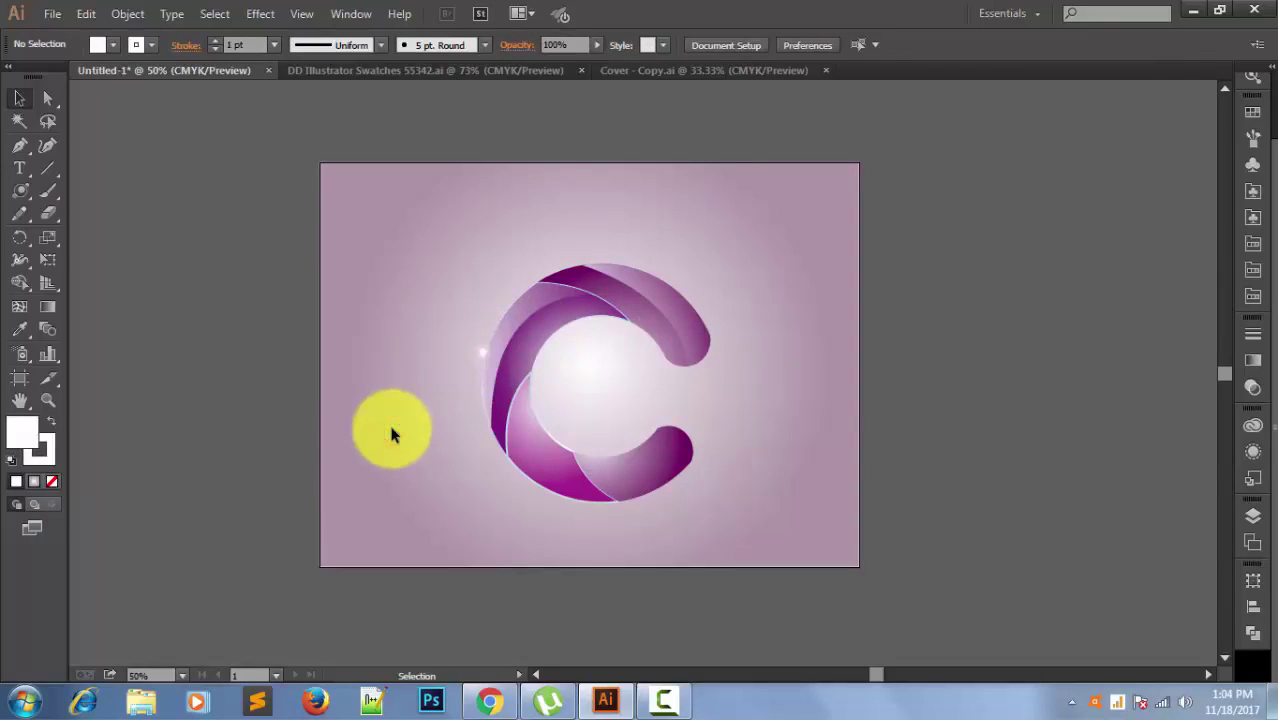
click(482, 362)
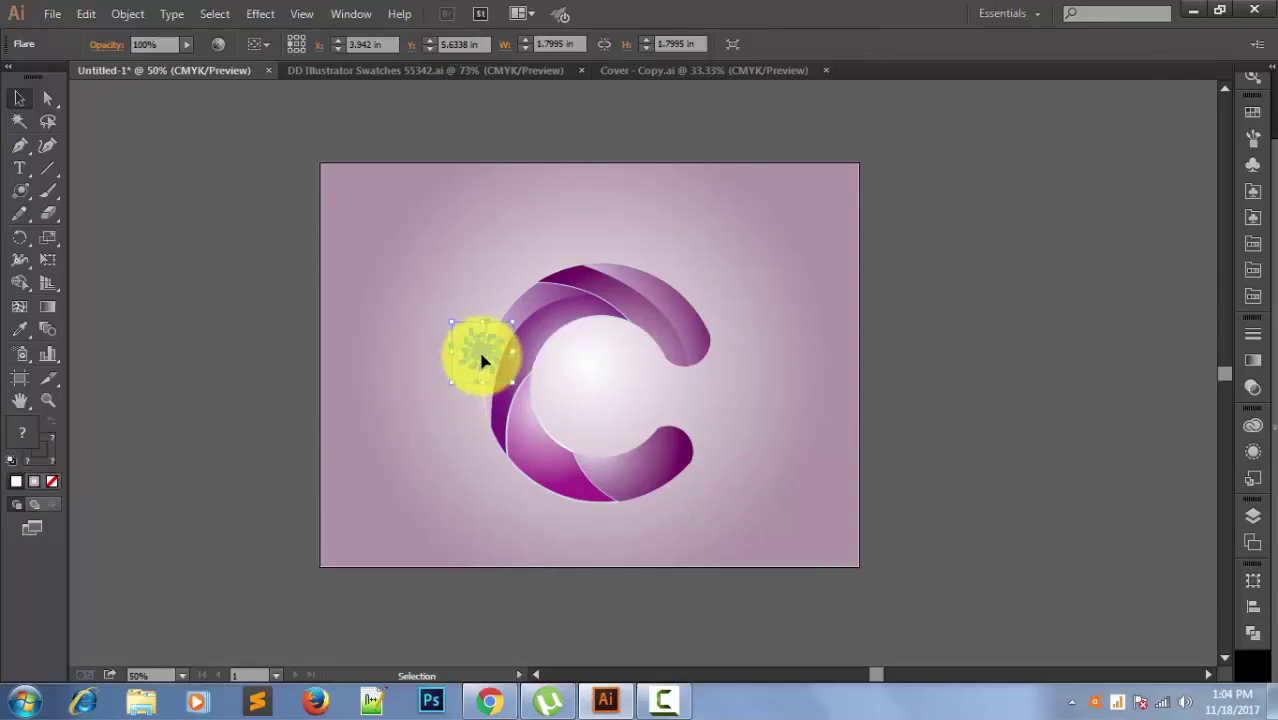
Alt-drag a flare copy onto the C's top end and enlarge it to about 2.29 in.
mouse_move(482, 358)
mouse_down()
mouse_move(697, 390)
mouse_move(697, 315)
mouse_up()
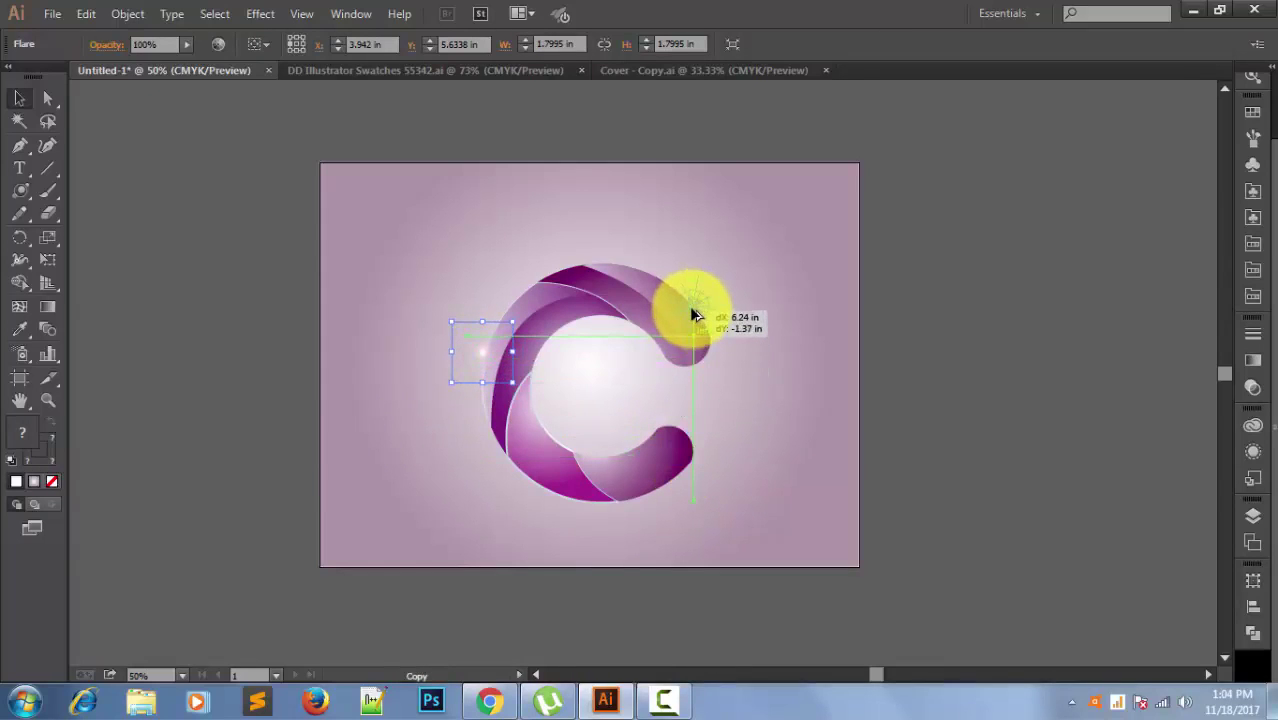
click(810, 365)
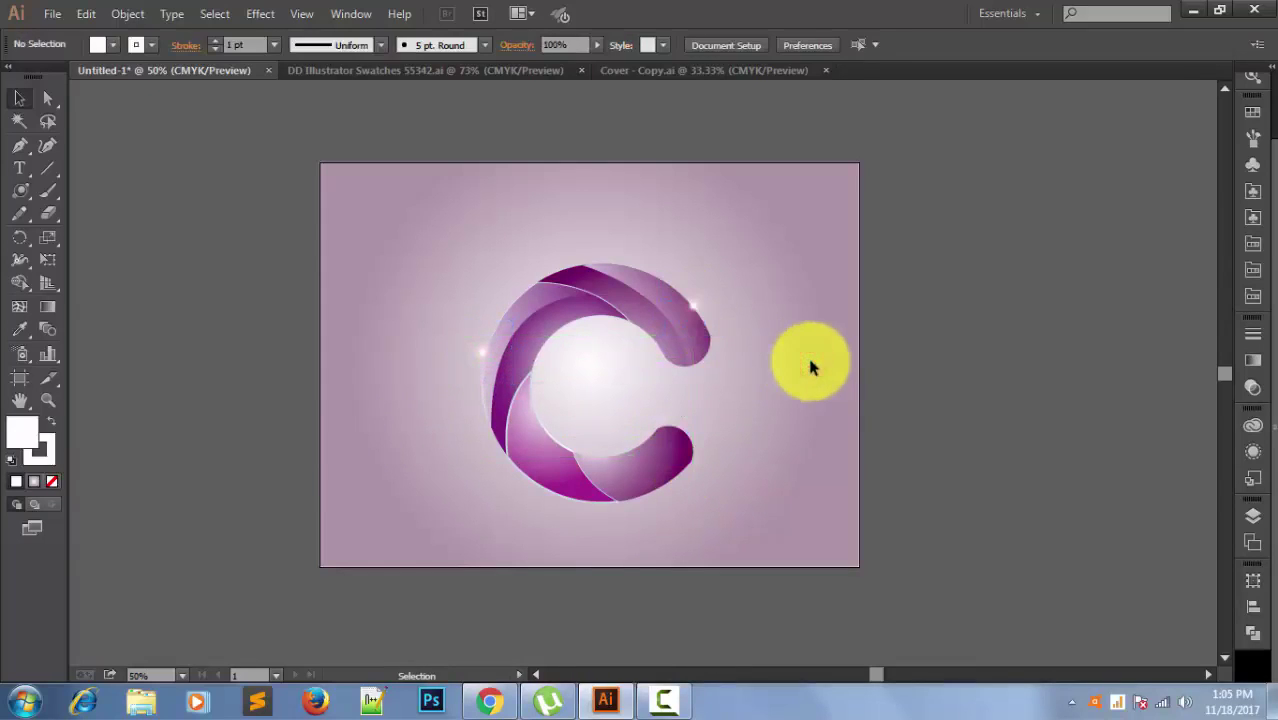
click(698, 316)
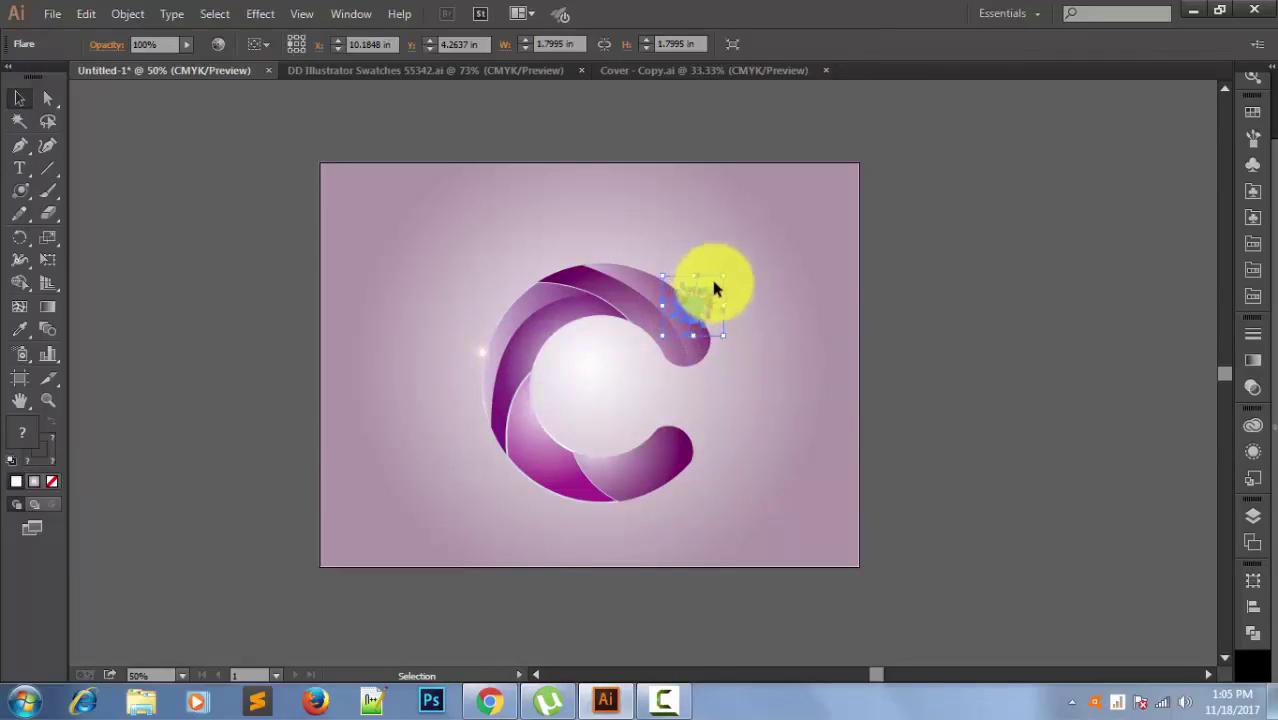
drag(663, 276, 656, 276)
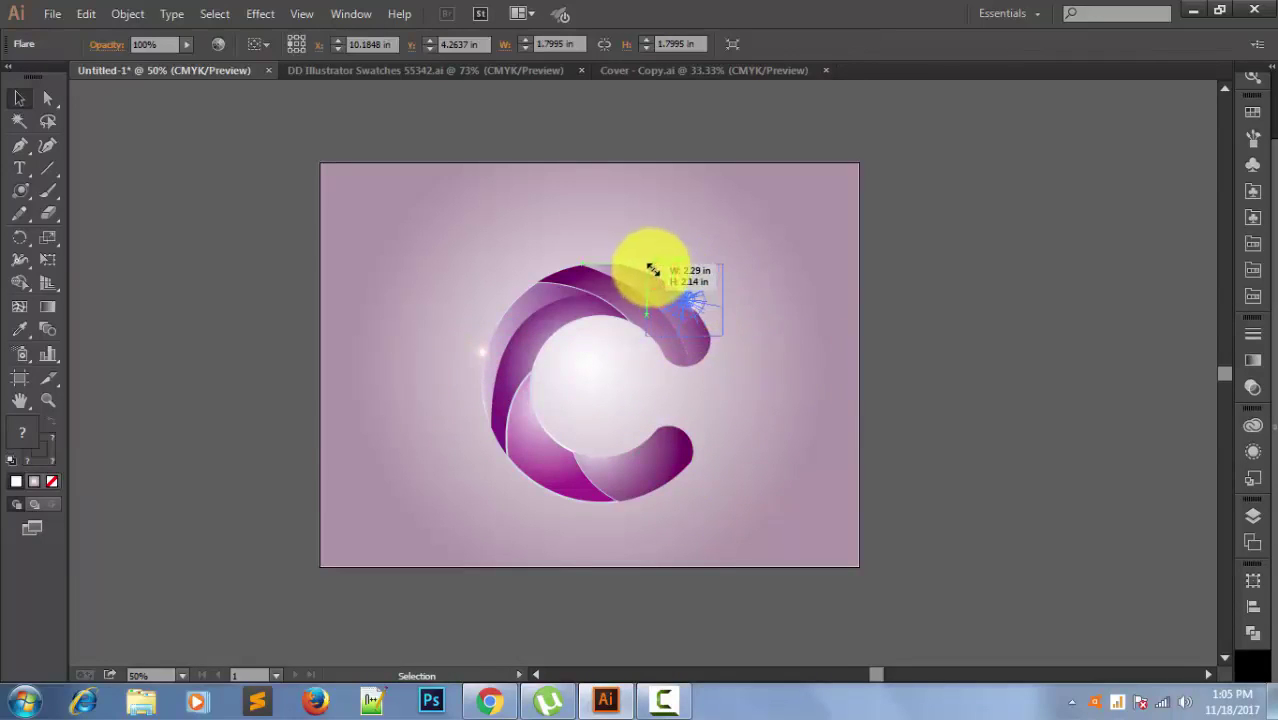
click(762, 290)
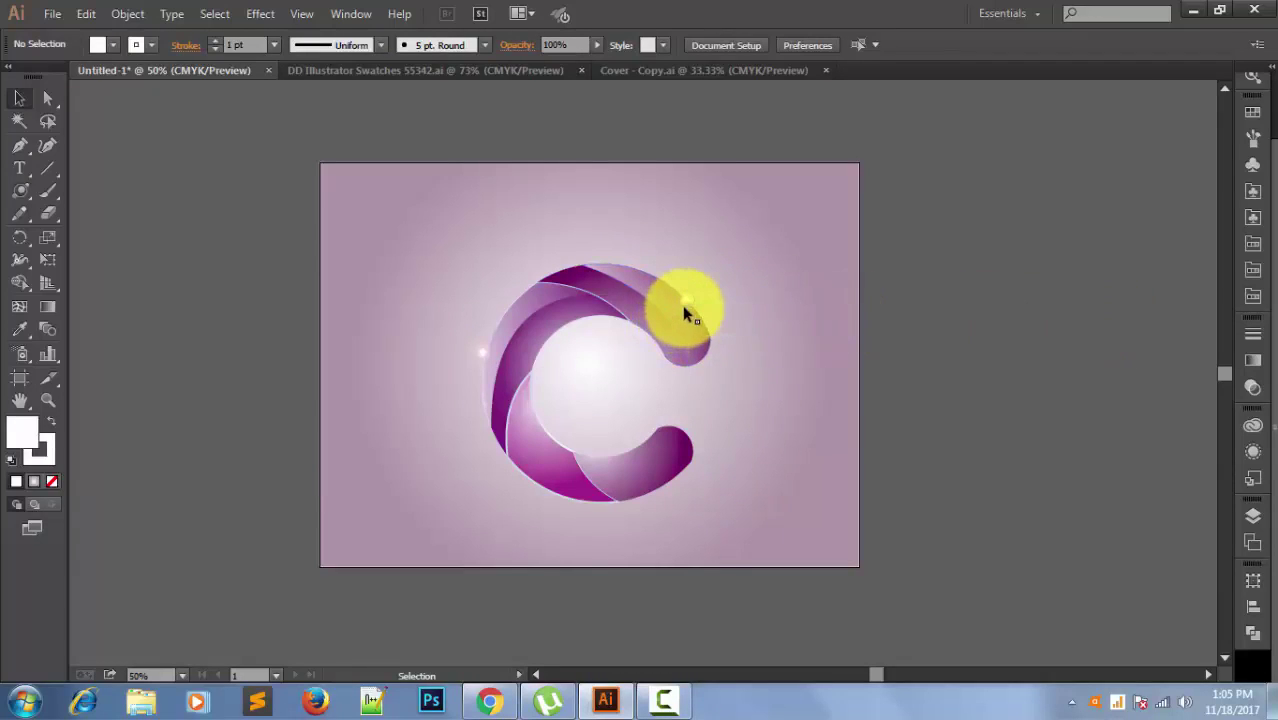
drag(686, 308, 767, 331)
click(770, 340)
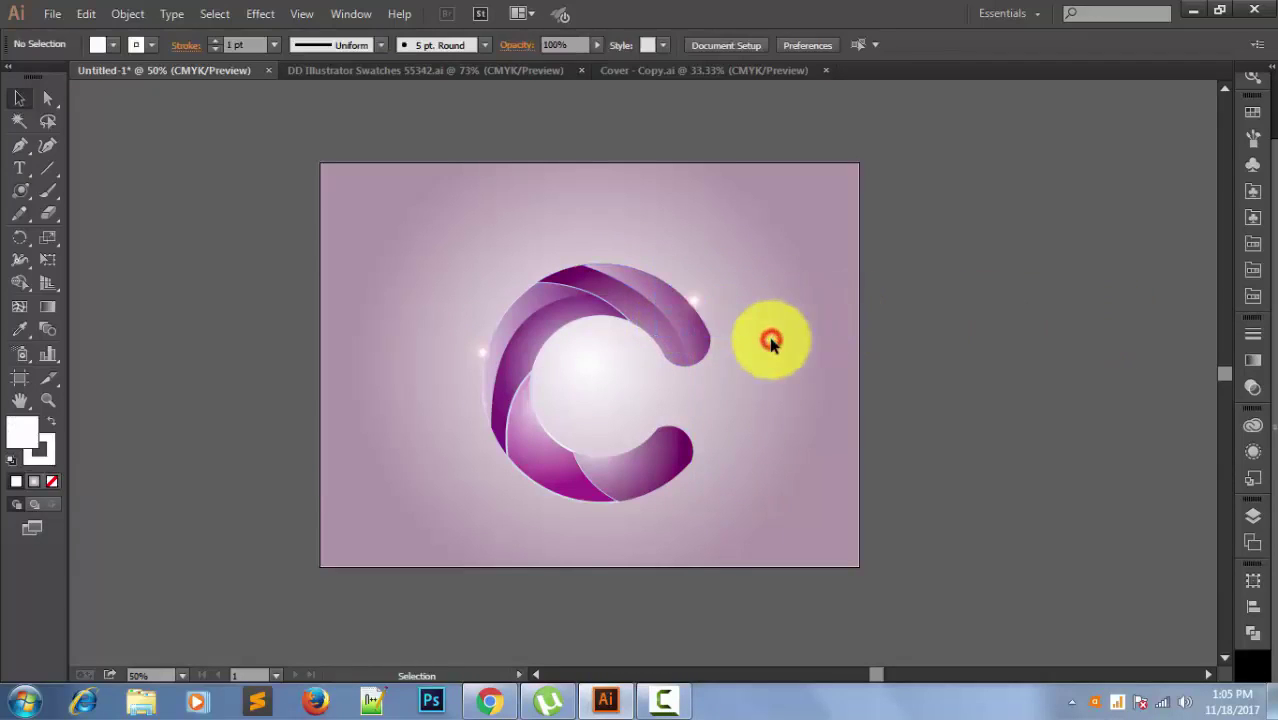
click(699, 307)
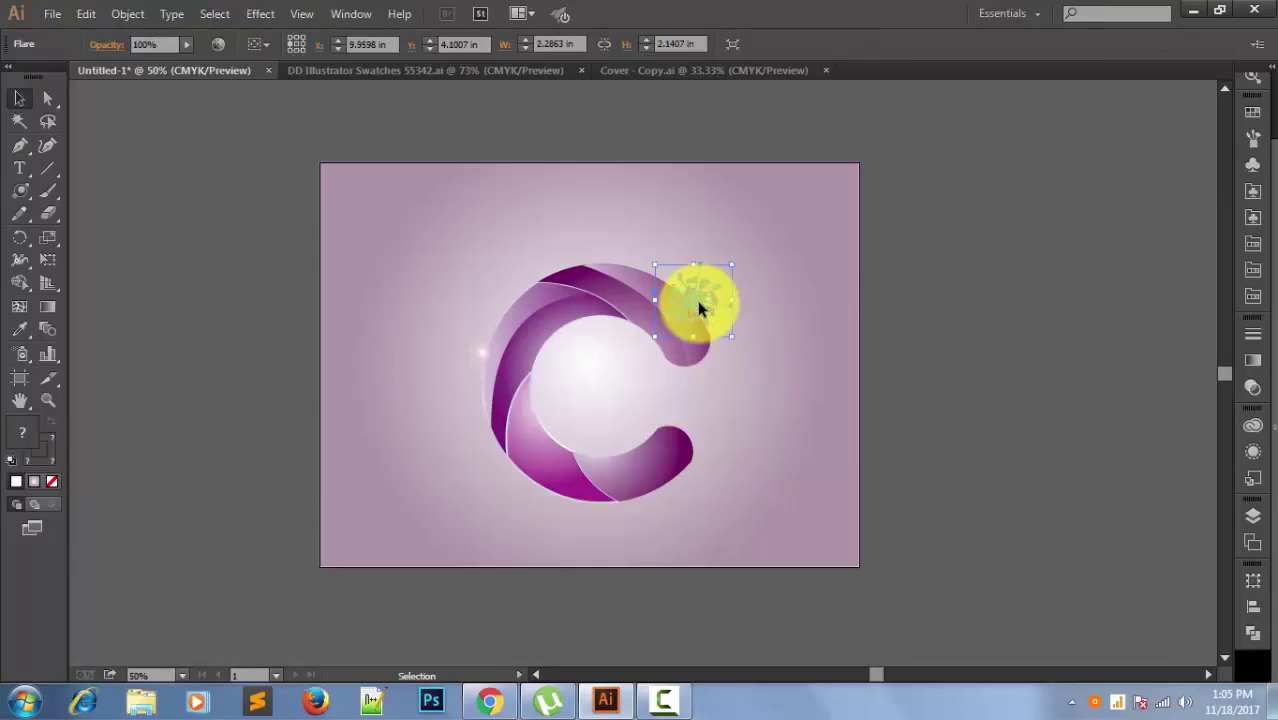
drag(699, 307, 720, 318)
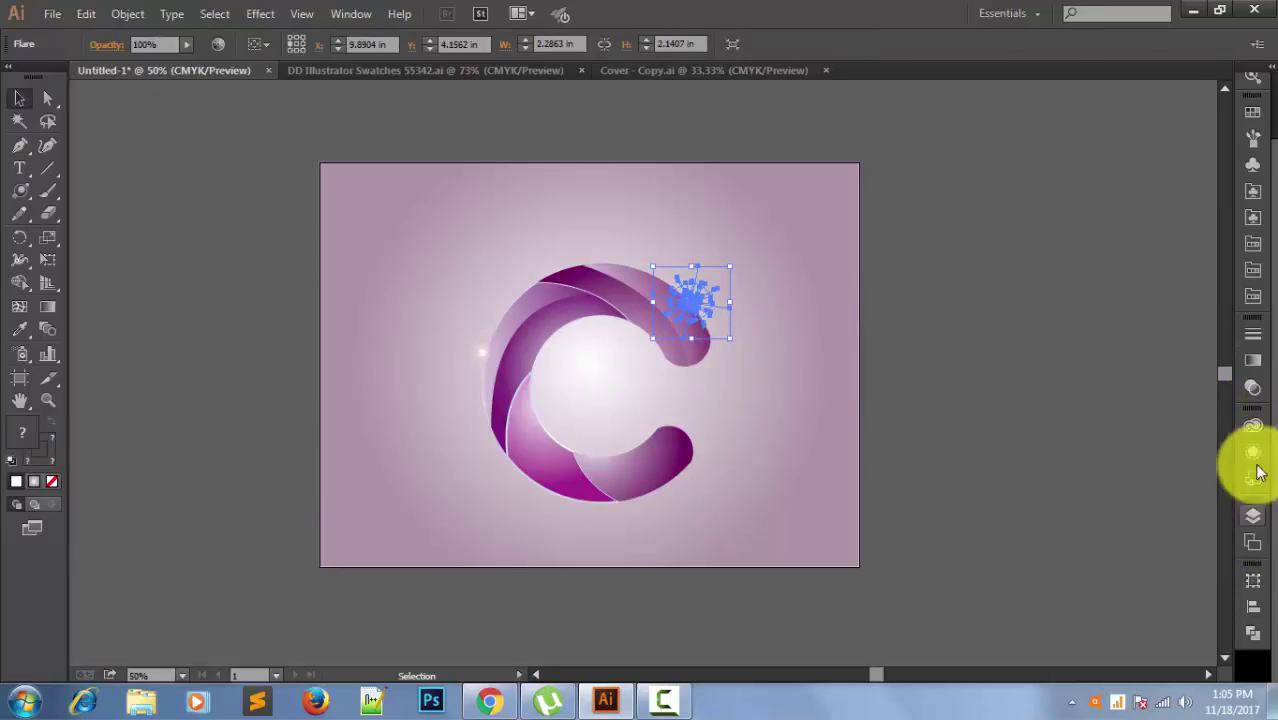
Try Screen and then Overlay blending modes on the top flare in the Transparency panel.
click(1255, 332)
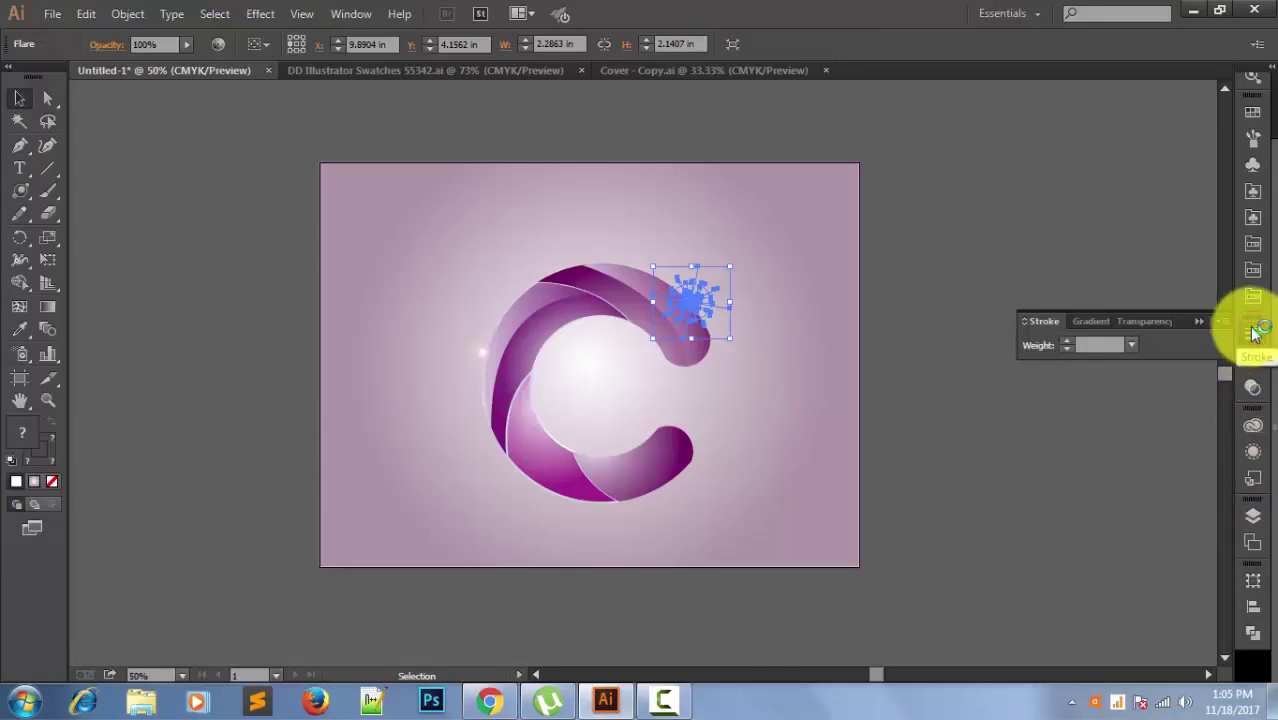
click(1141, 322)
click(1077, 347)
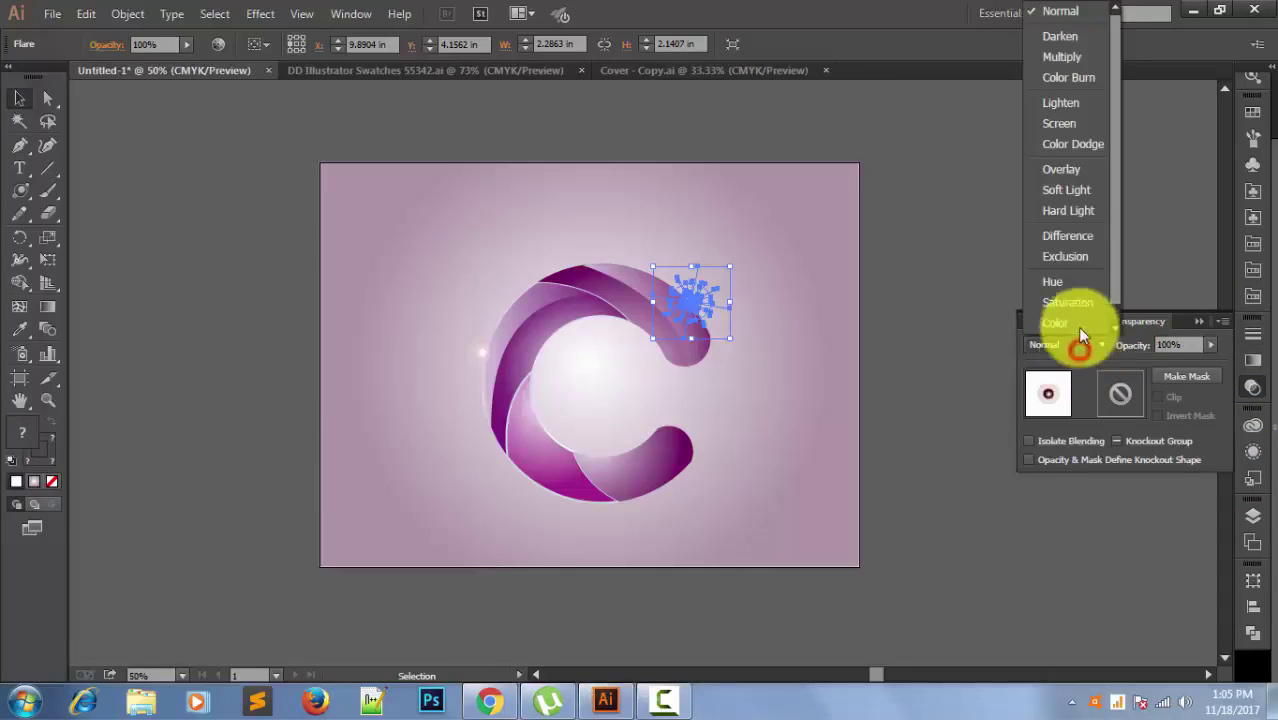
click(1060, 123)
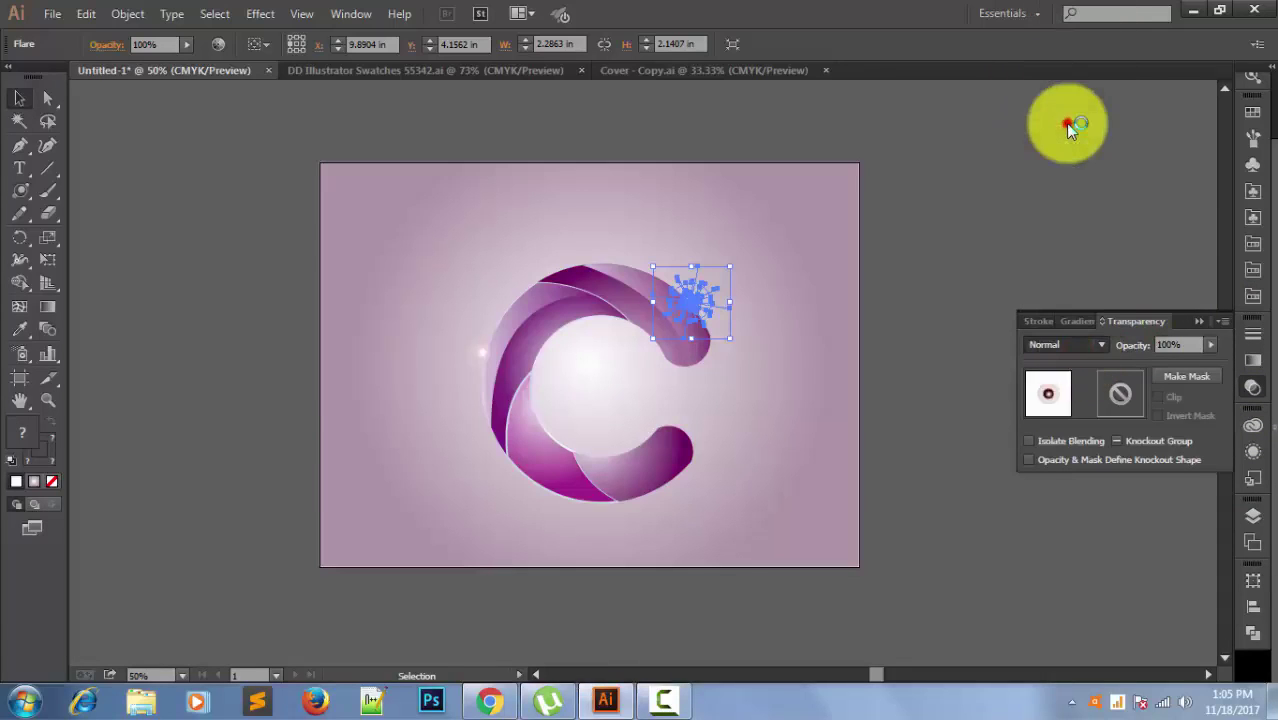
click(845, 230)
click(676, 290)
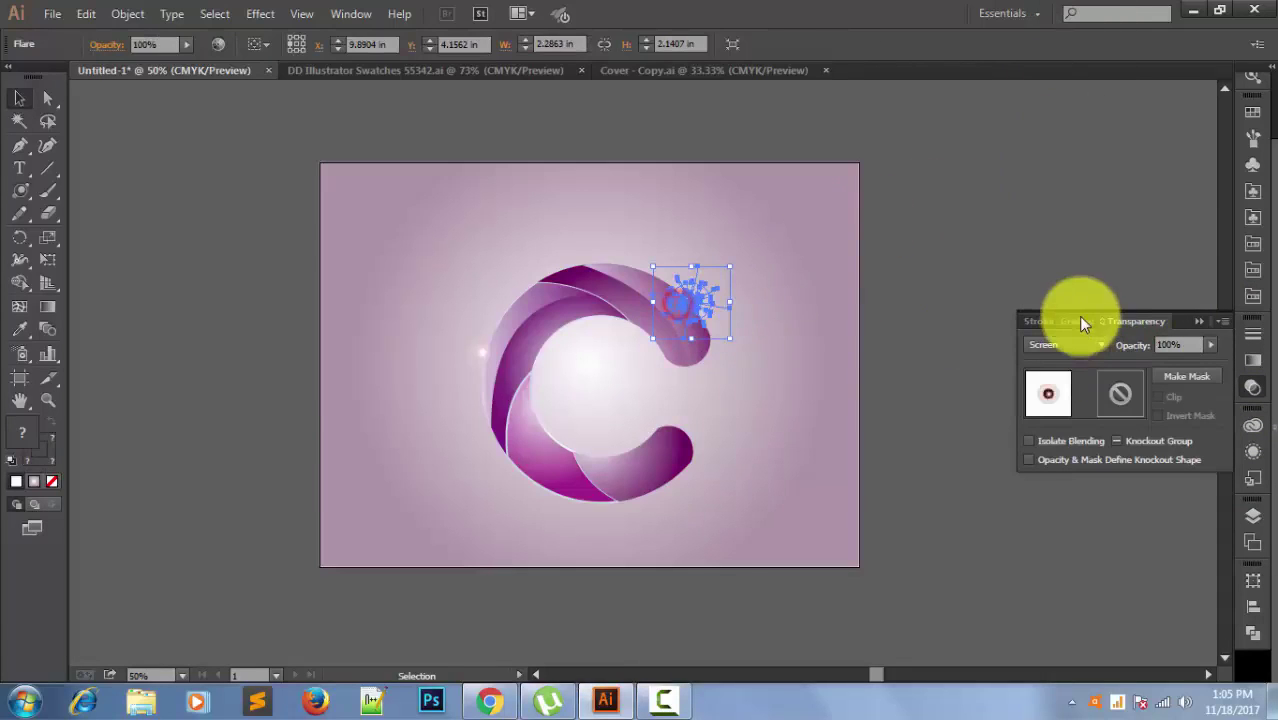
click(1080, 344)
click(1085, 152)
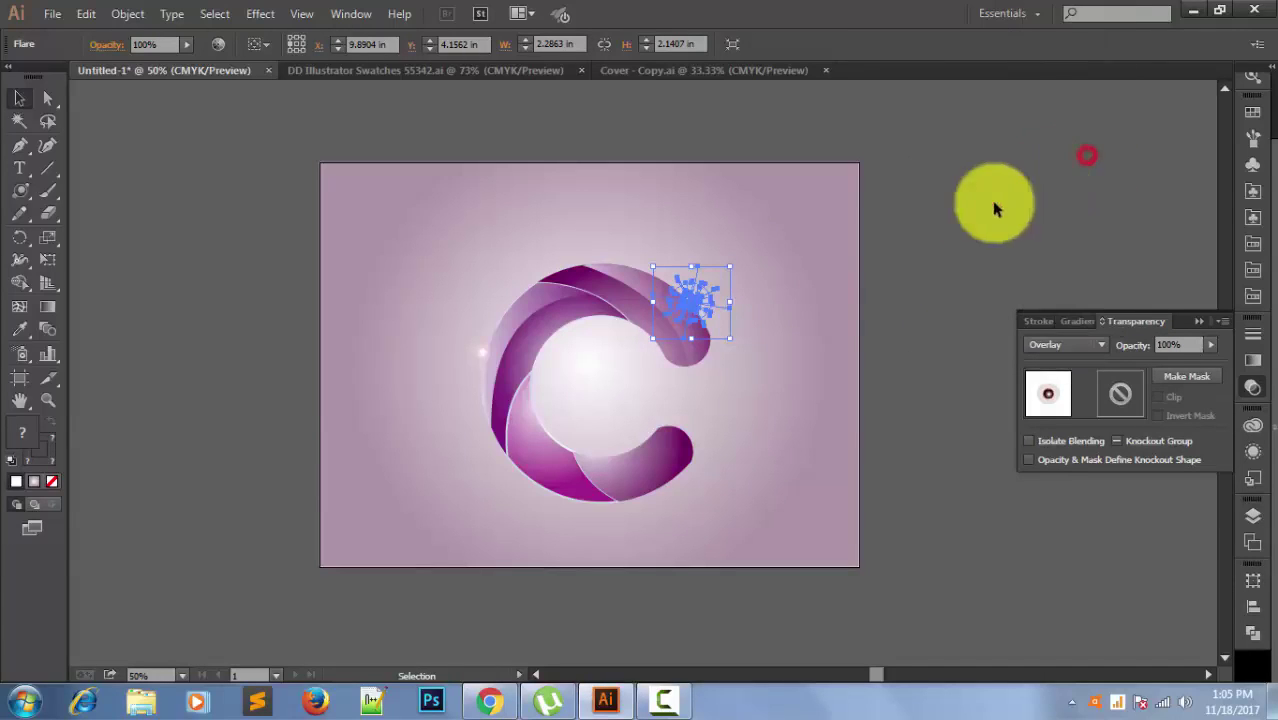
click(828, 285)
Try Multiply, then settle on Lighten blending mode for the top flare.
click(697, 308)
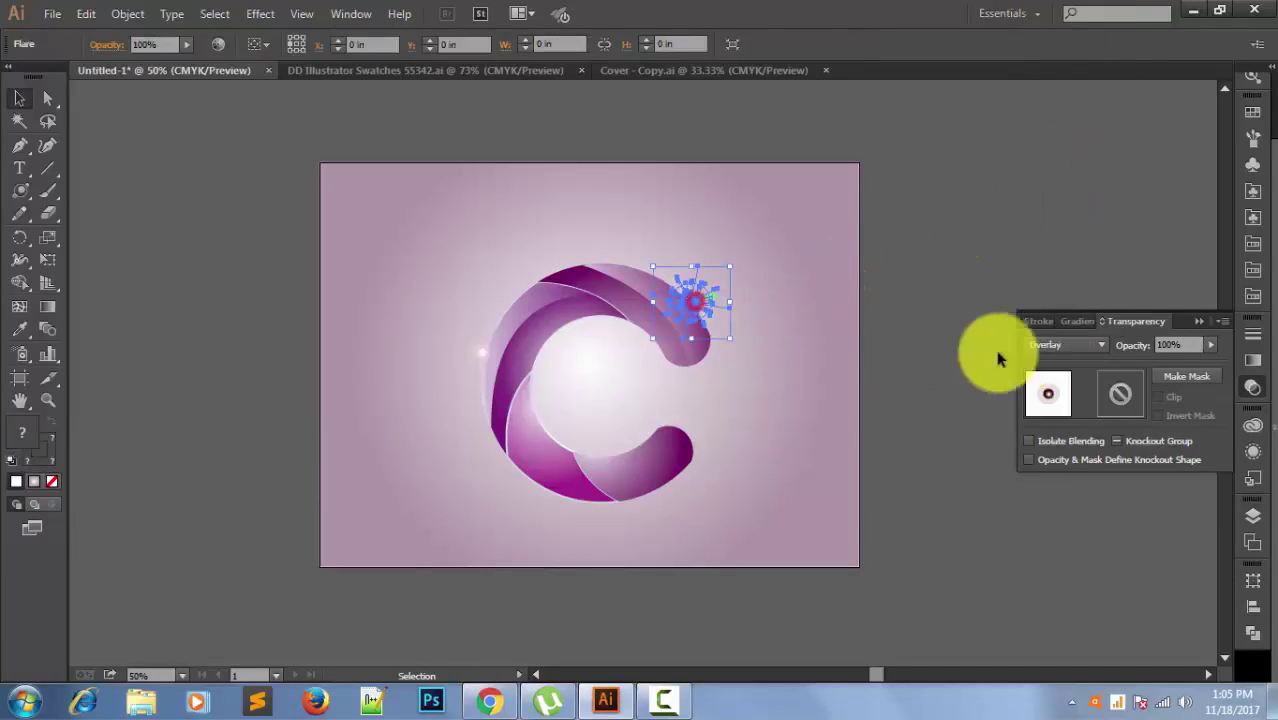
click(1040, 347)
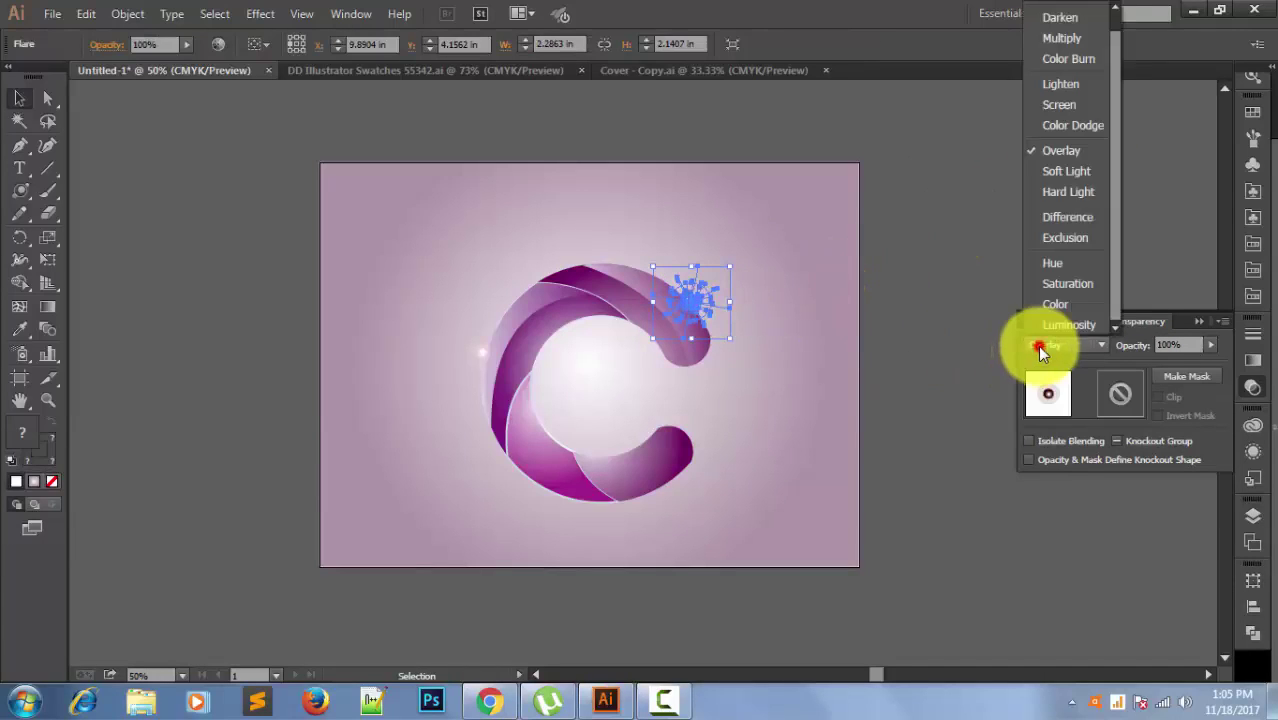
click(1069, 47)
click(781, 305)
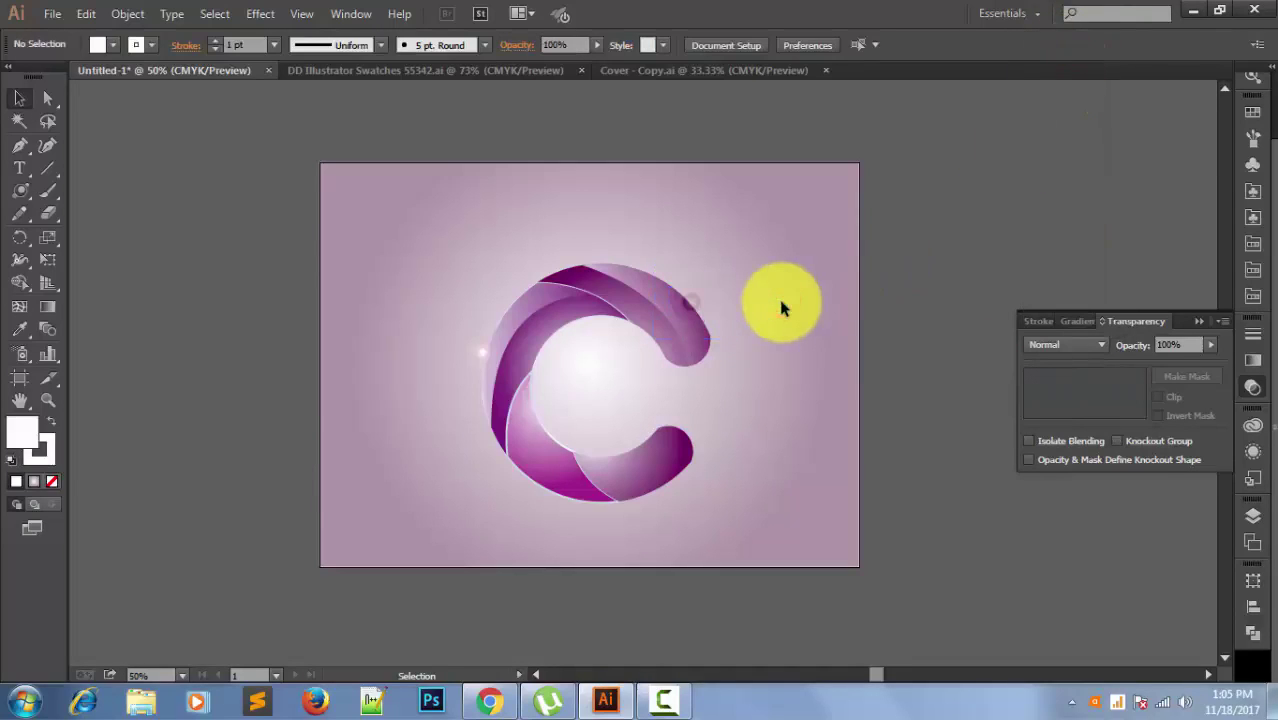
click(700, 296)
click(1060, 344)
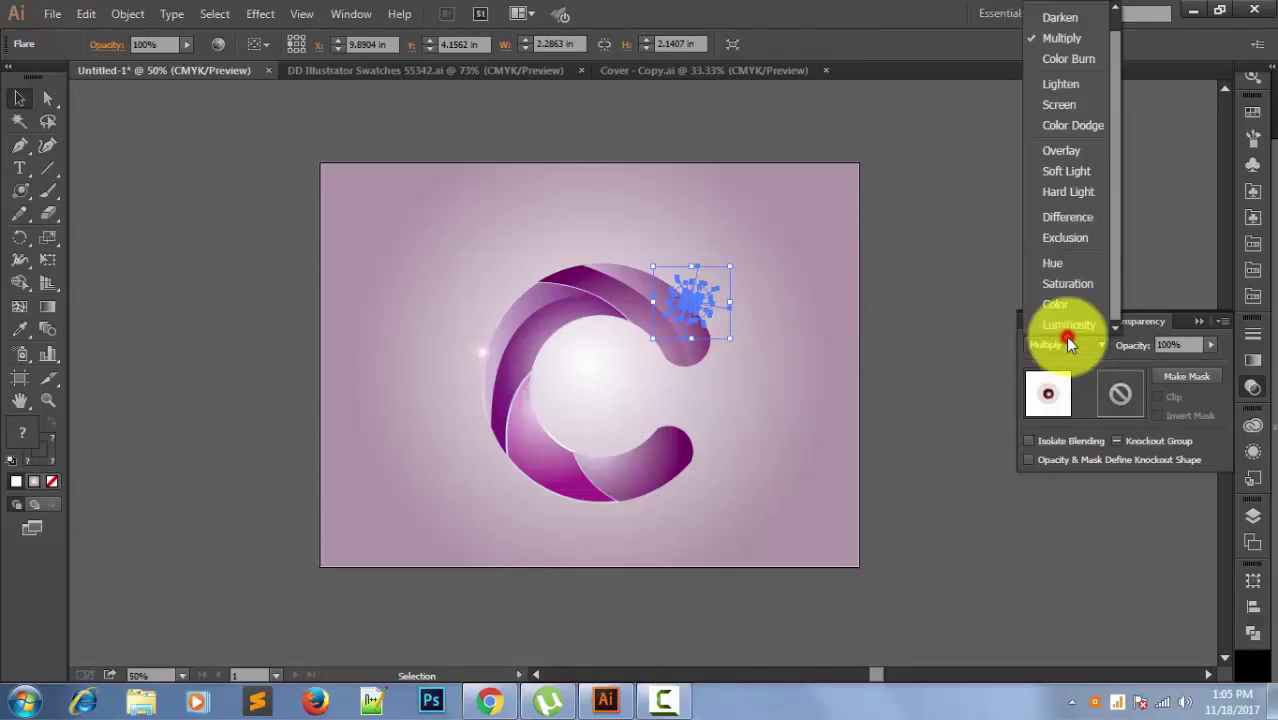
click(1062, 86)
click(762, 252)
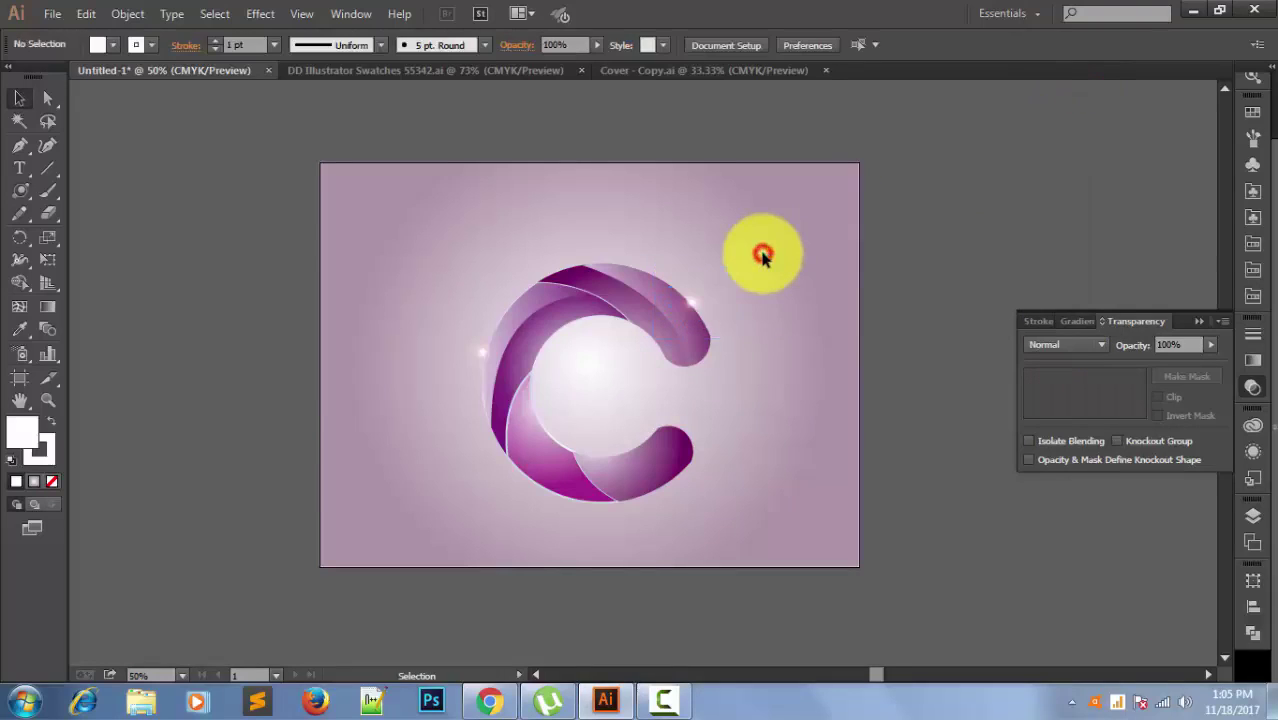
click(697, 302)
click(774, 300)
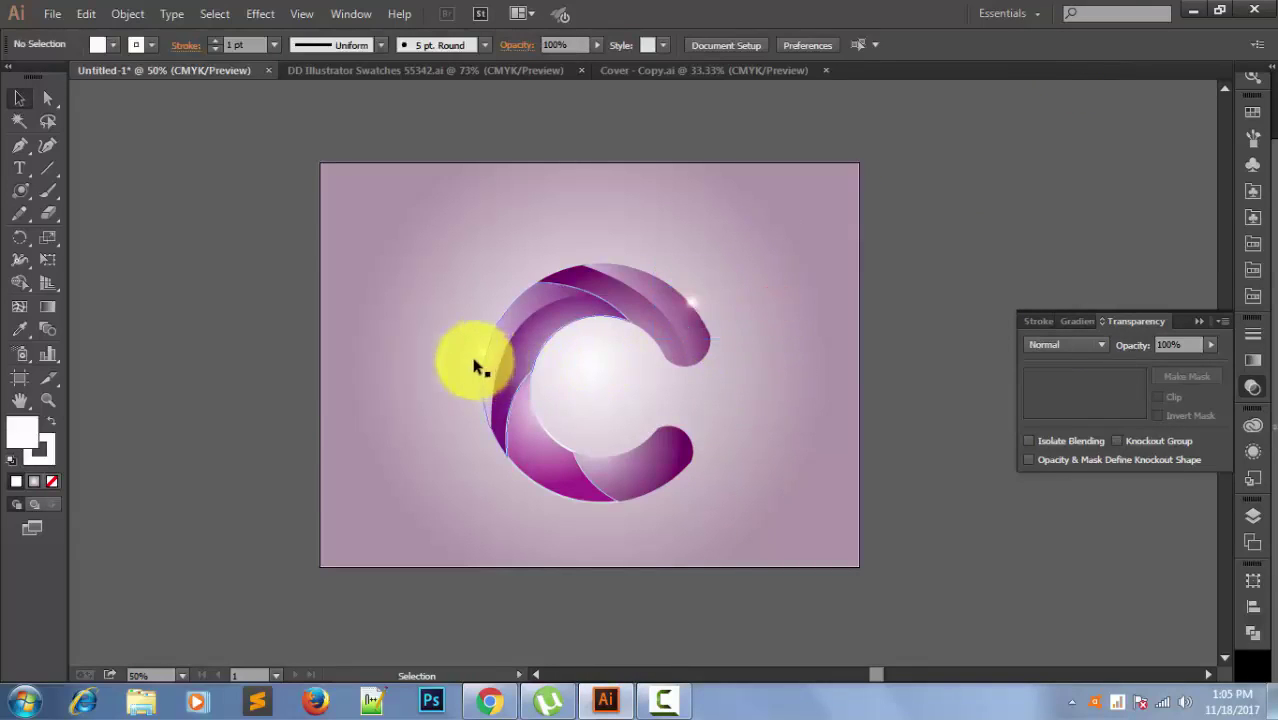
Group the C with both flares and move the group higher on the artboard.
scroll(483, 357, down, 1)
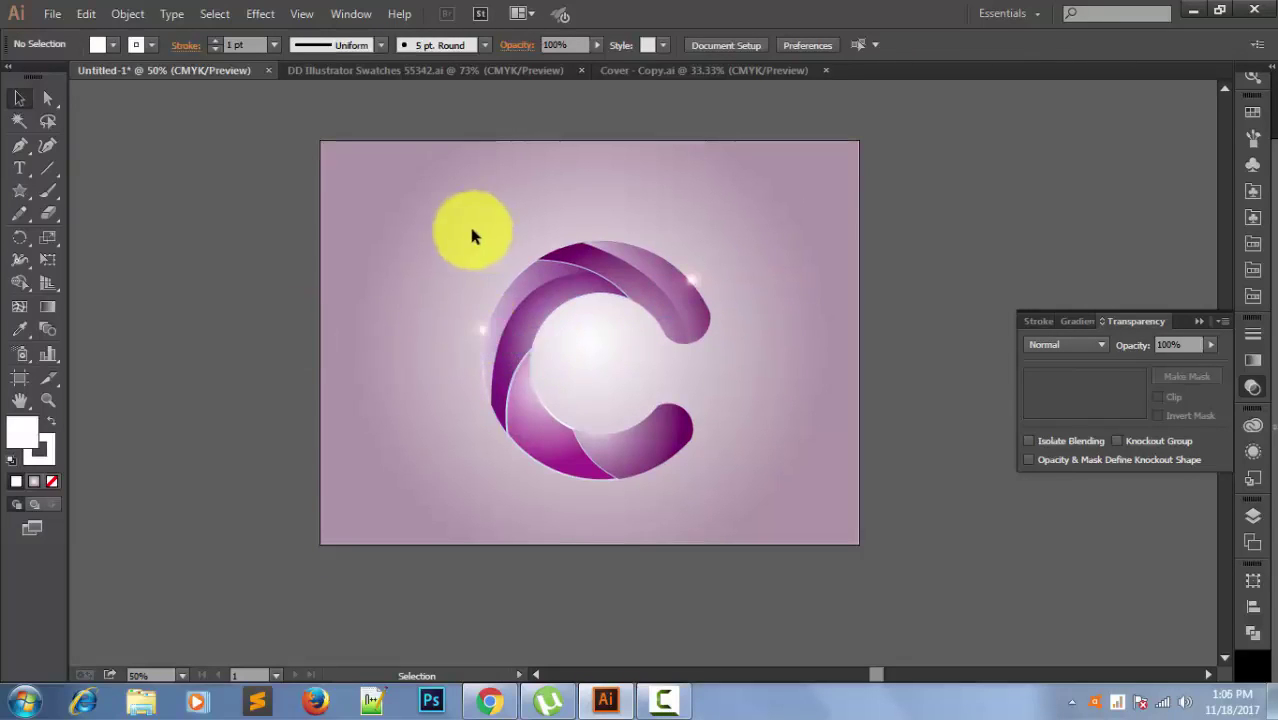
drag(472, 230, 721, 451)
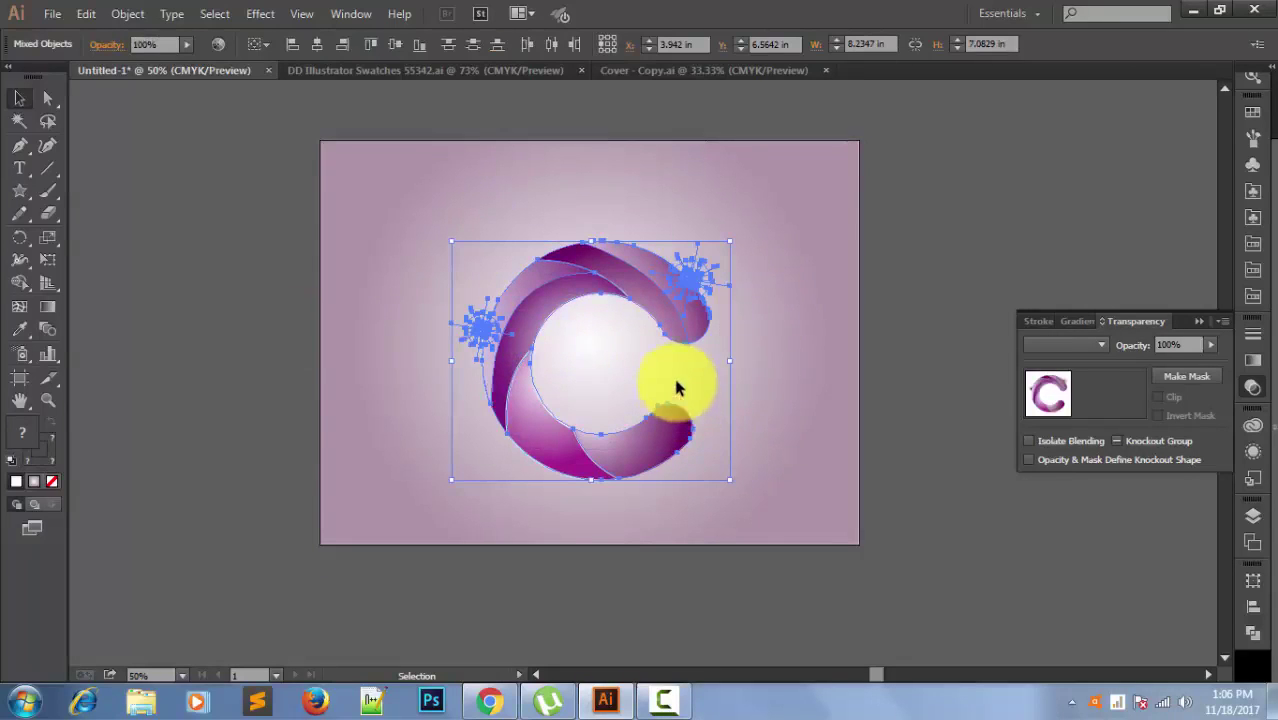
right_click(688, 281)
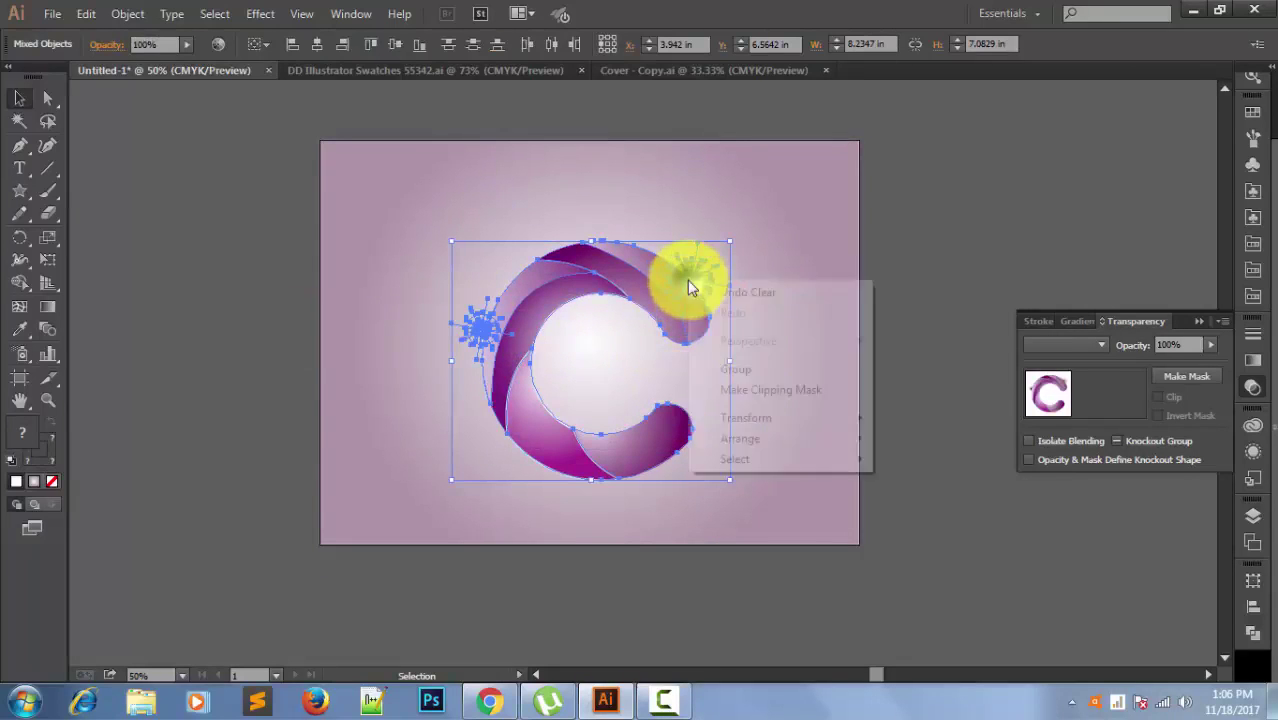
click(764, 368)
drag(669, 310, 678, 262)
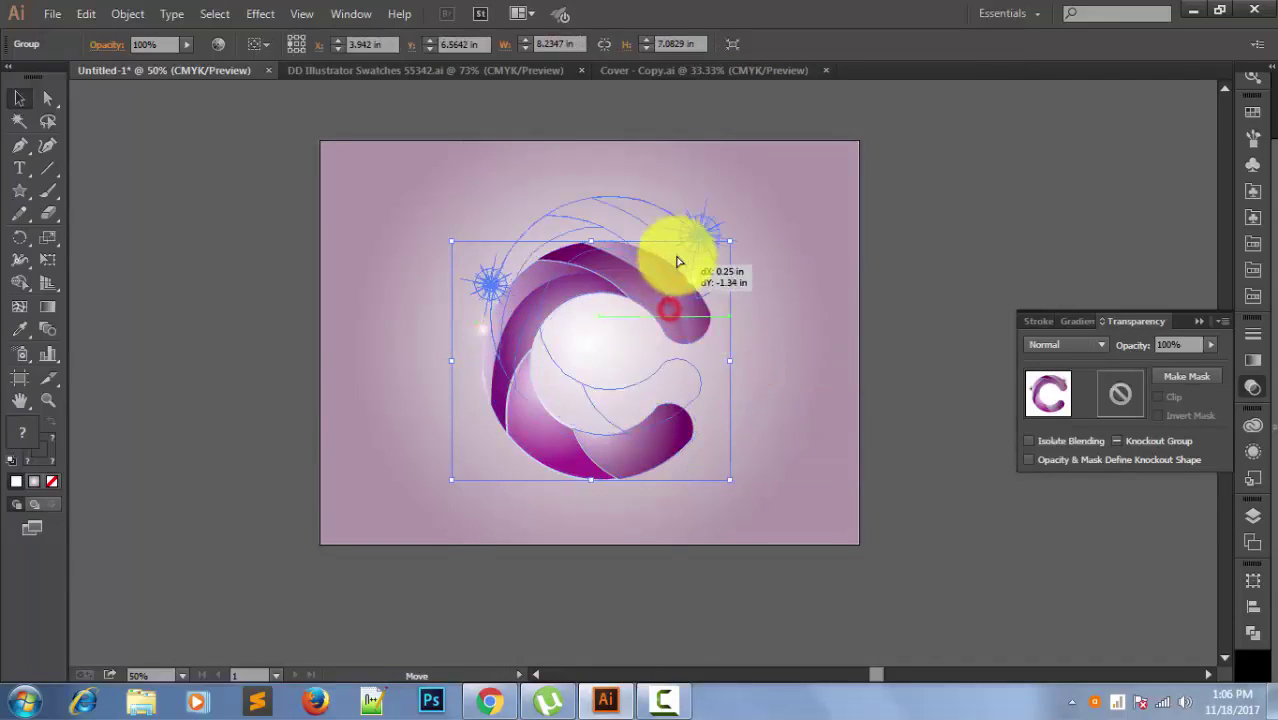
click(839, 365)
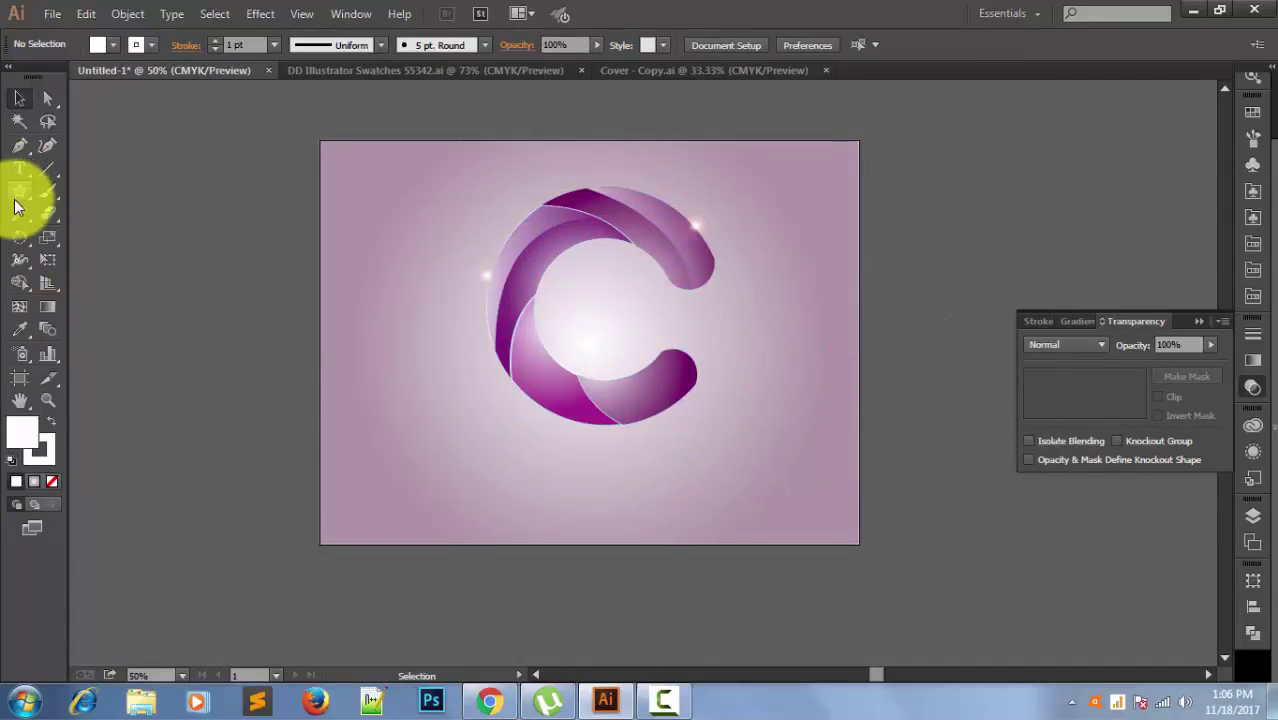
Draw a white ellipse below the C with the Ellipse Tool.
drag(14, 197, 75, 230)
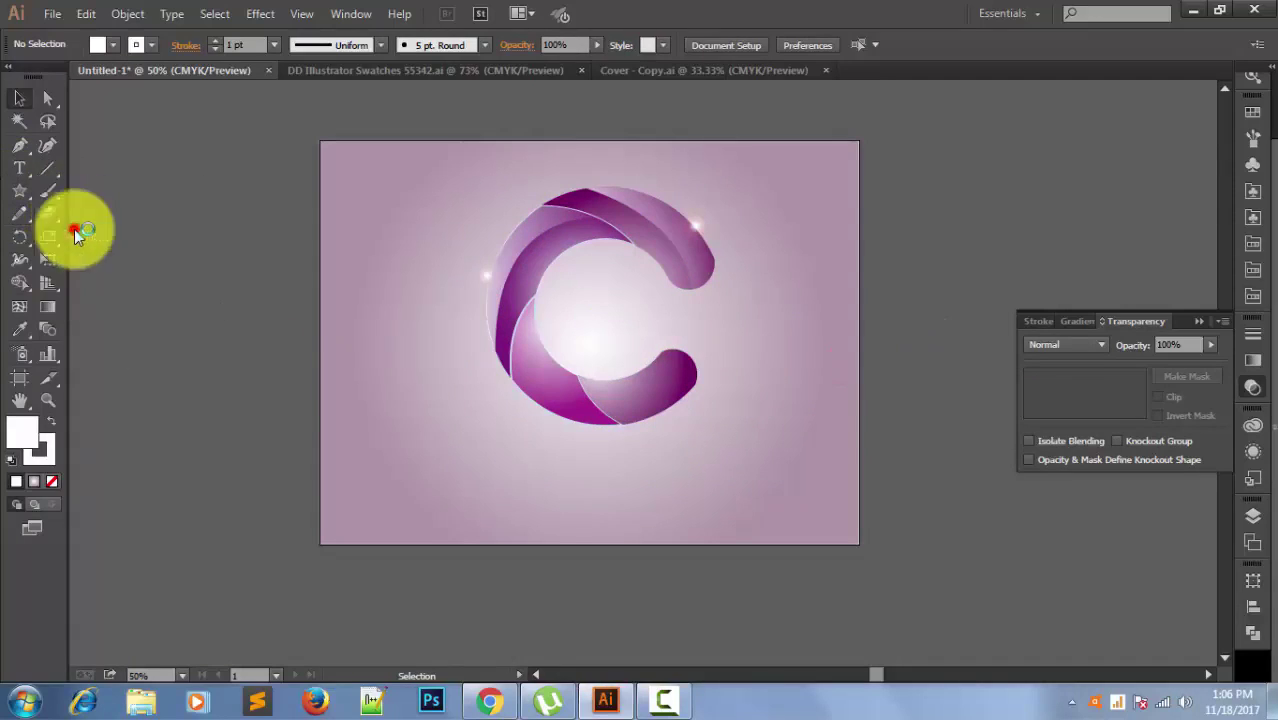
drag(503, 452, 733, 622)
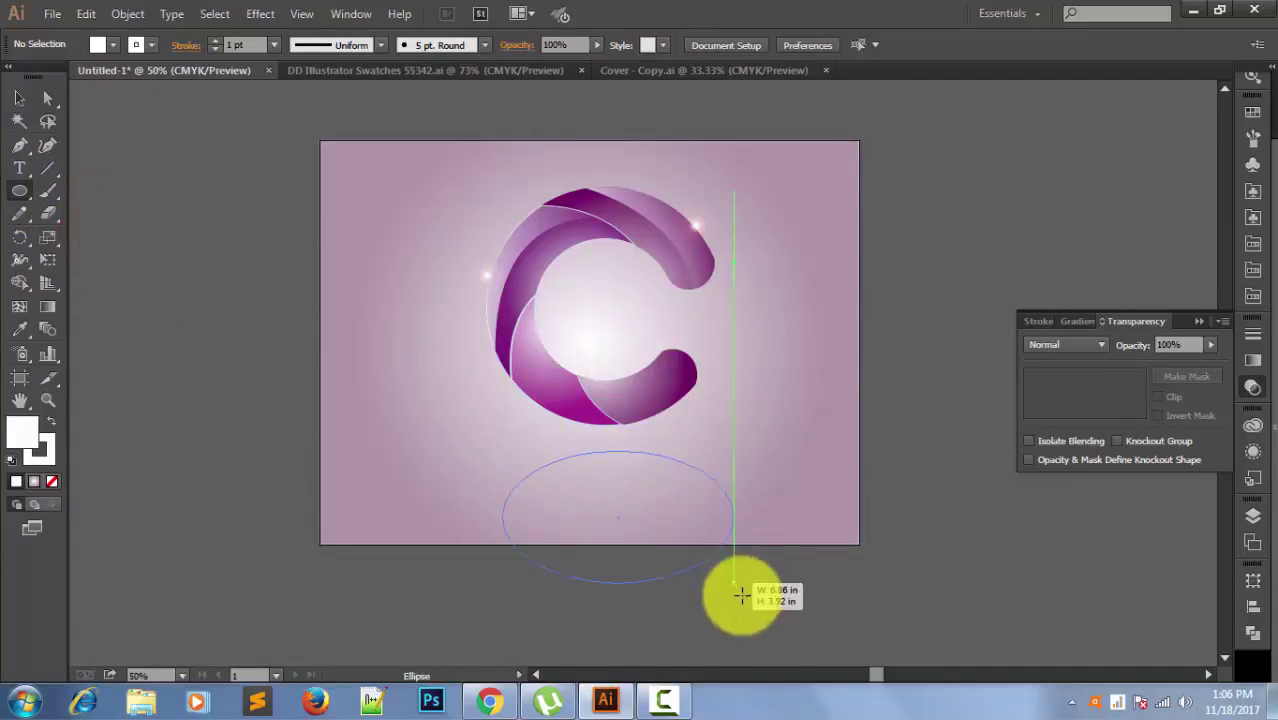
drag(733, 622, 733, 620)
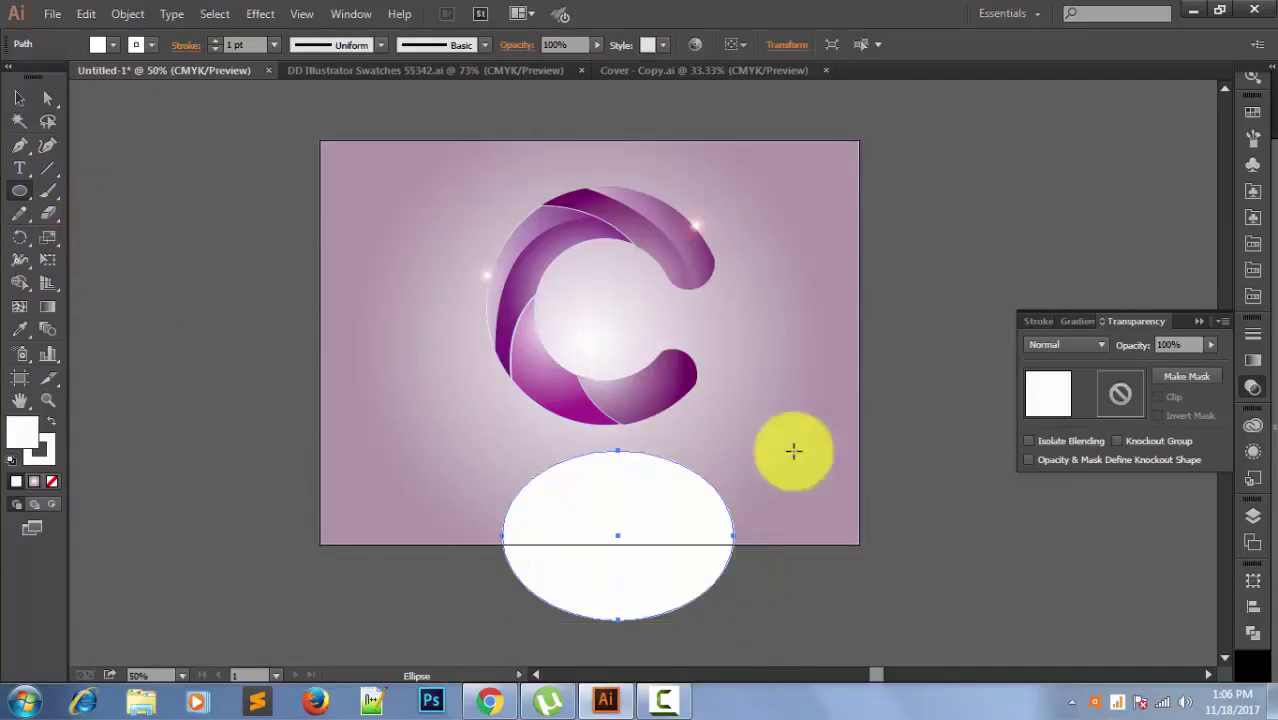
Fill the ellipse with a radial White, Black gradient and make the black stop 0% opacity.
click(1253, 358)
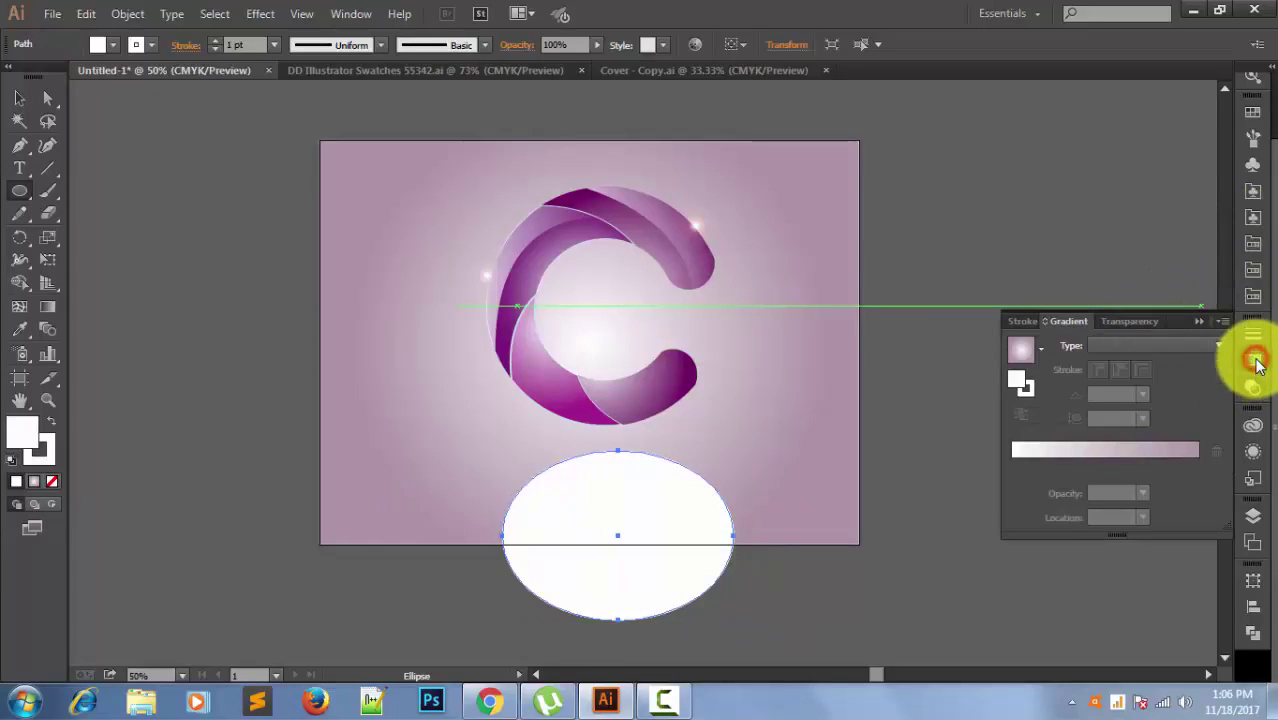
click(1038, 350)
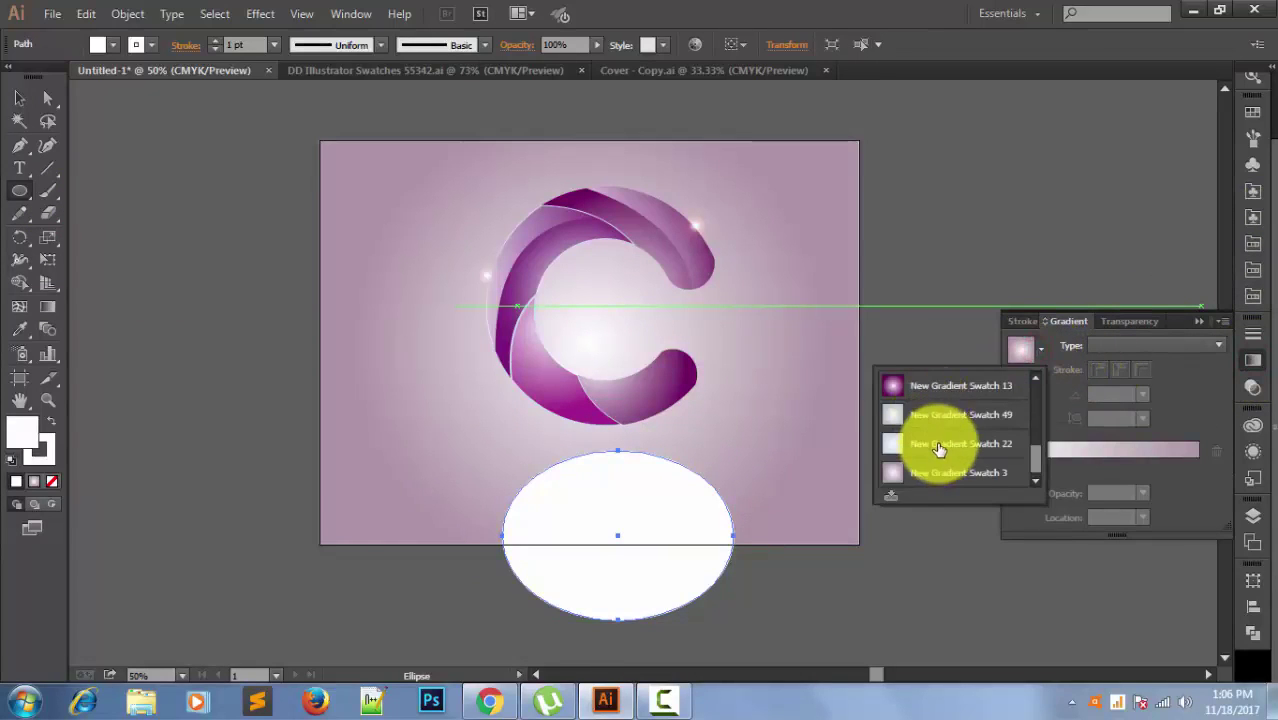
scroll(940, 450, up, 5)
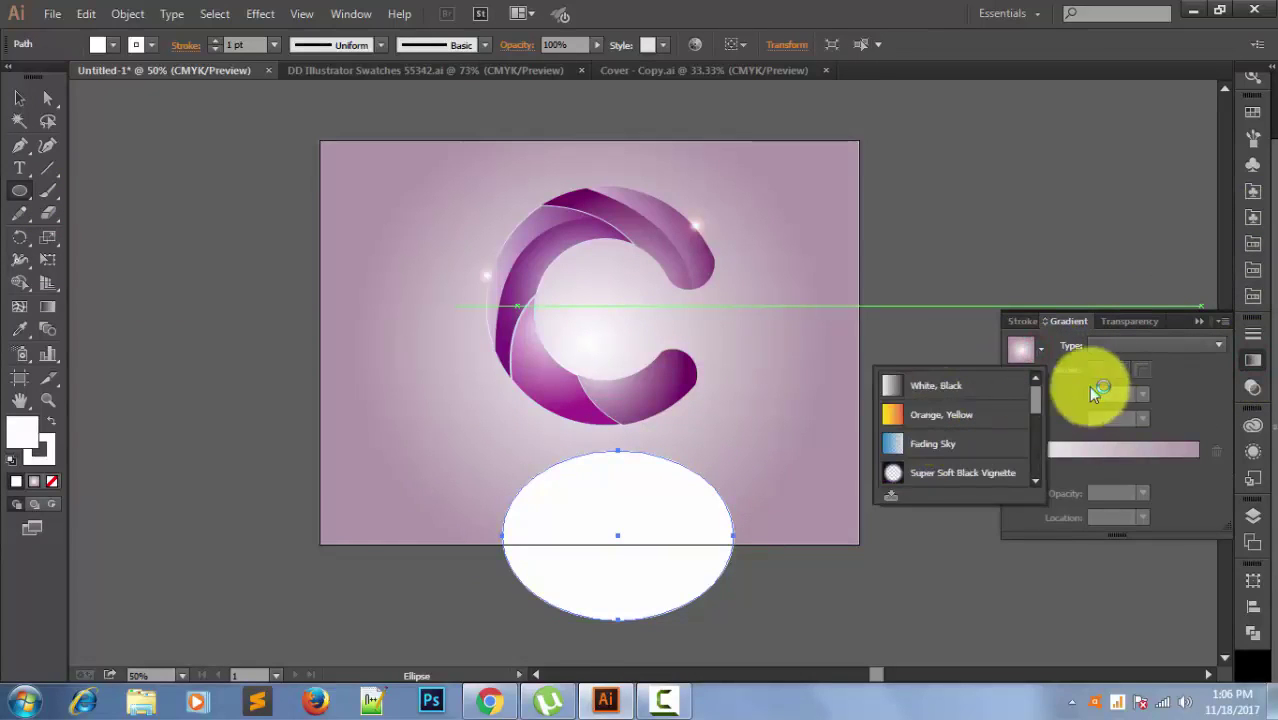
click(918, 392)
click(1135, 345)
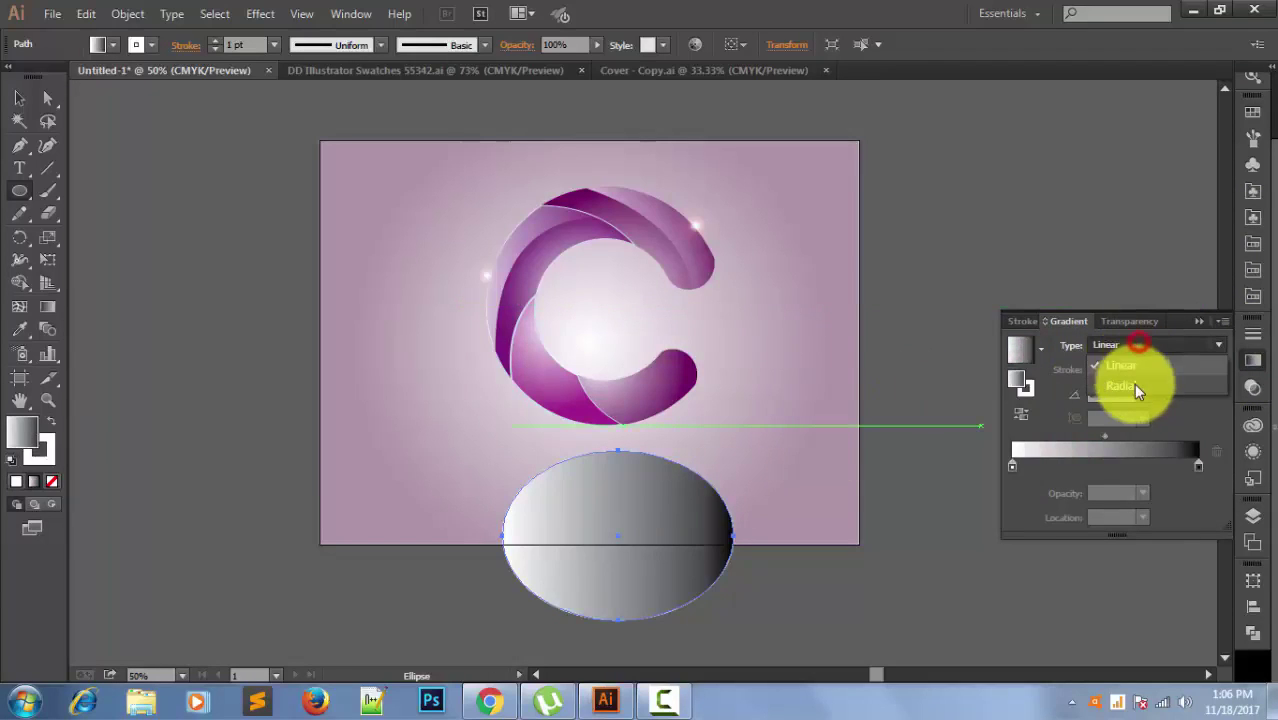
click(1133, 384)
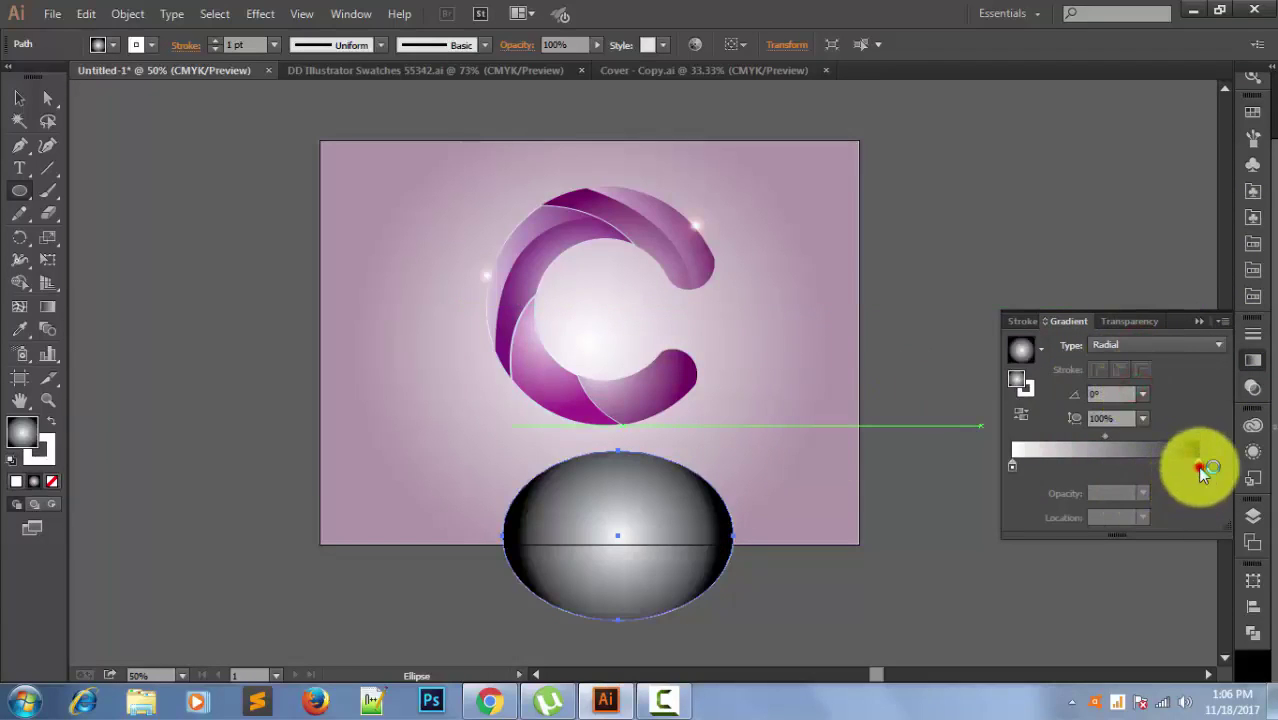
click(1198, 465)
click(1144, 494)
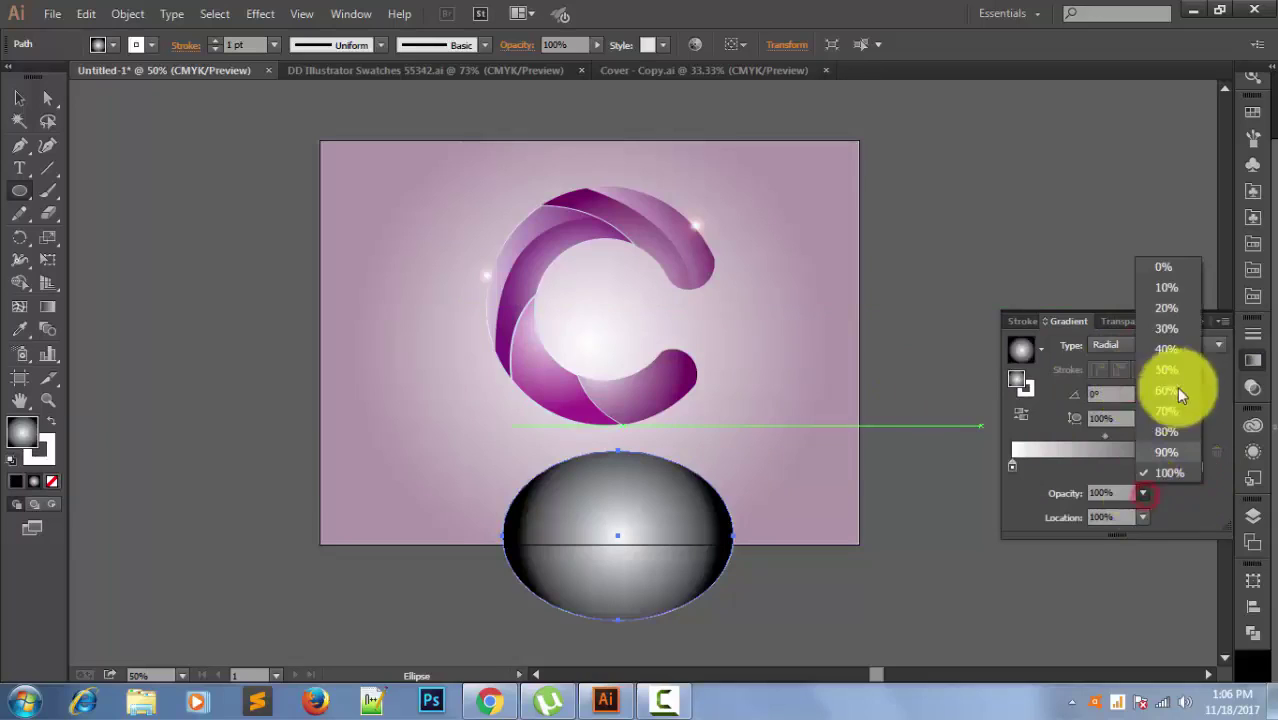
click(1168, 268)
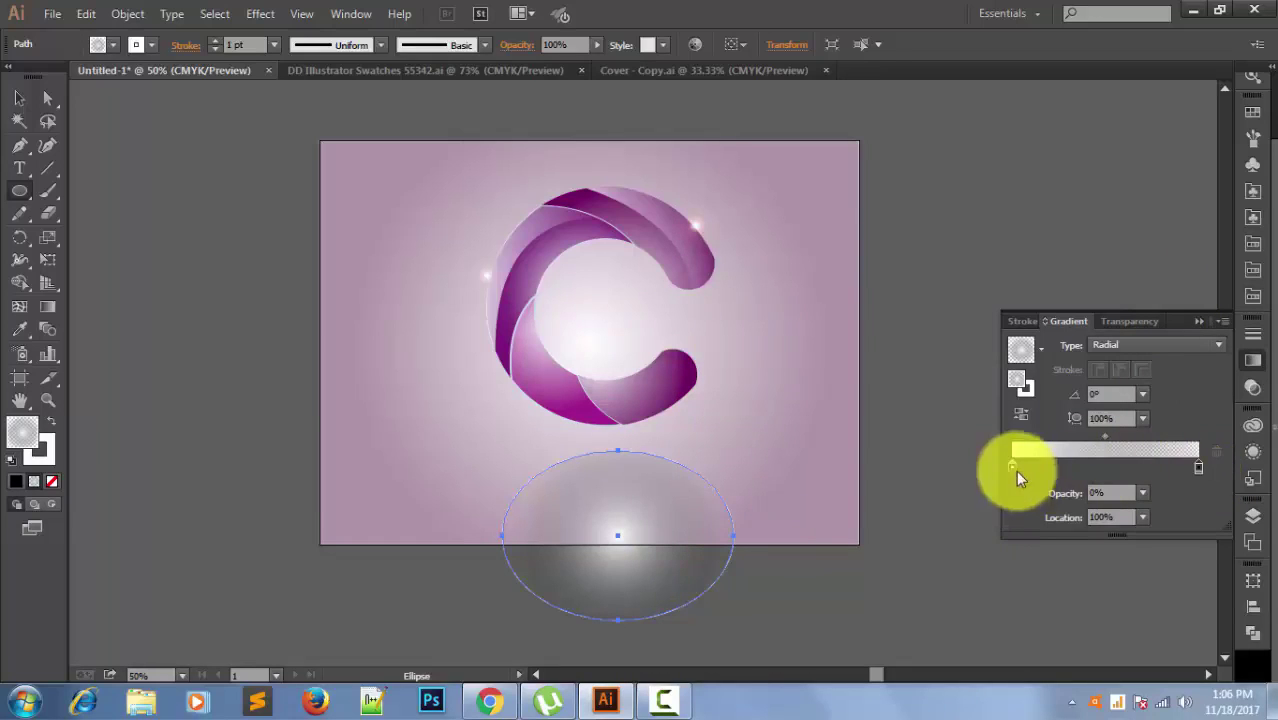
Set the right stop to 50% opacity, reverse the gradient, and make the outer stop 0% opacity.
click(1198, 468)
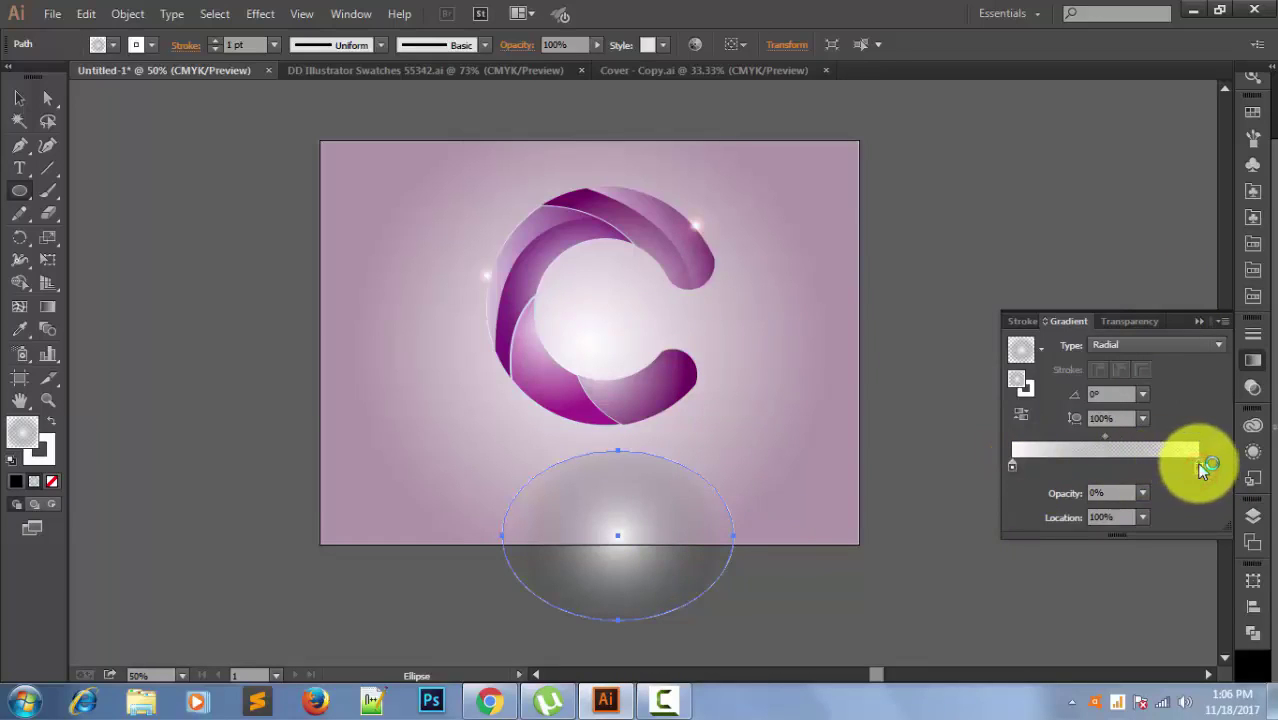
double_click(1198, 468)
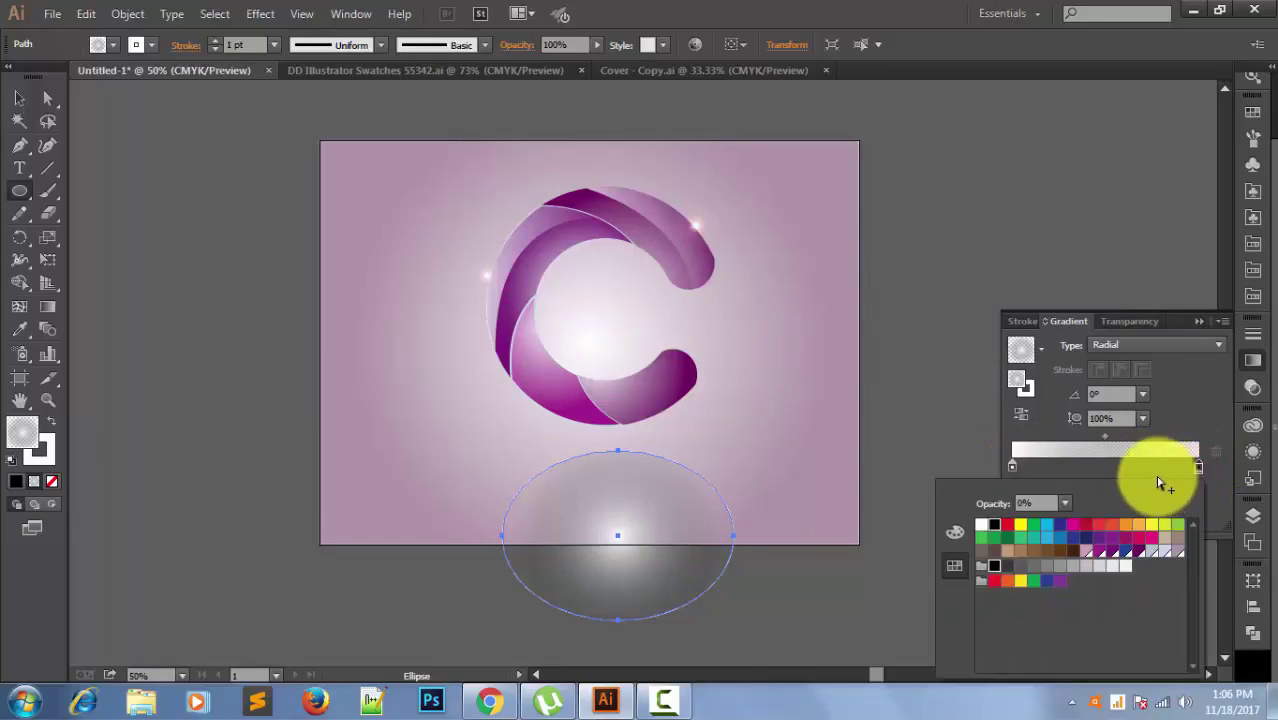
click(1064, 502)
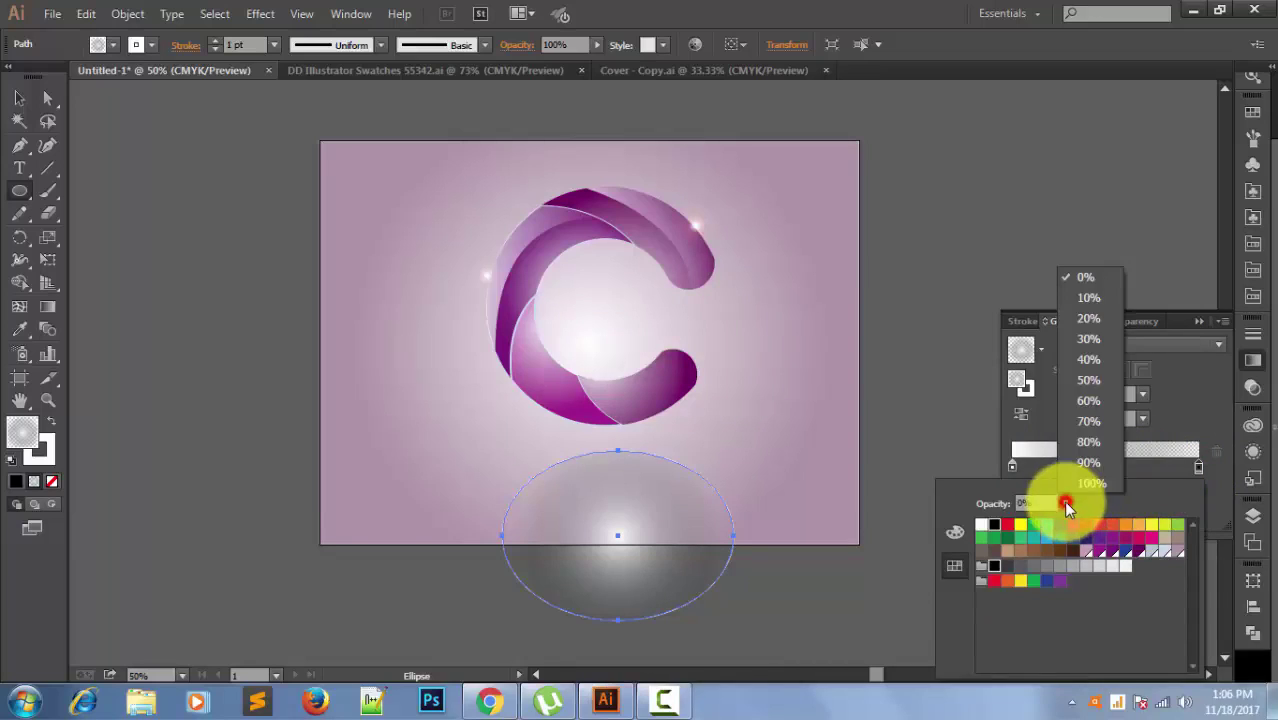
click(1087, 380)
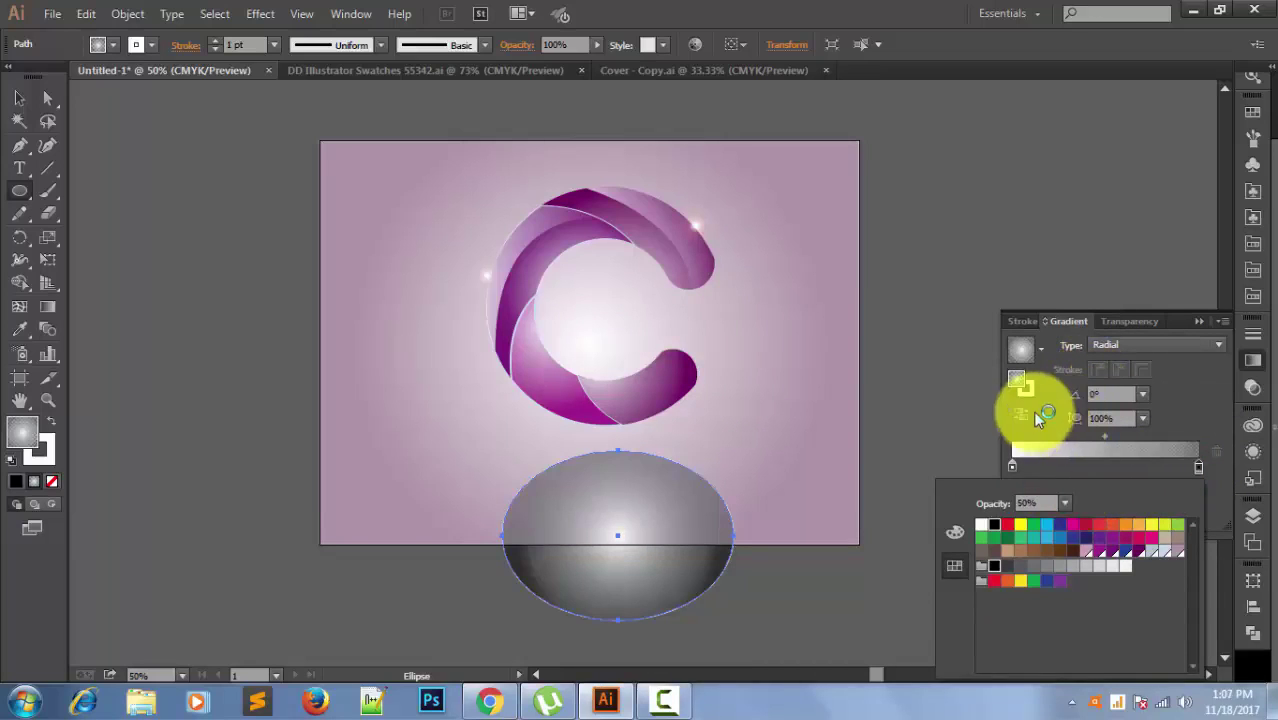
click(1025, 416)
click(1021, 414)
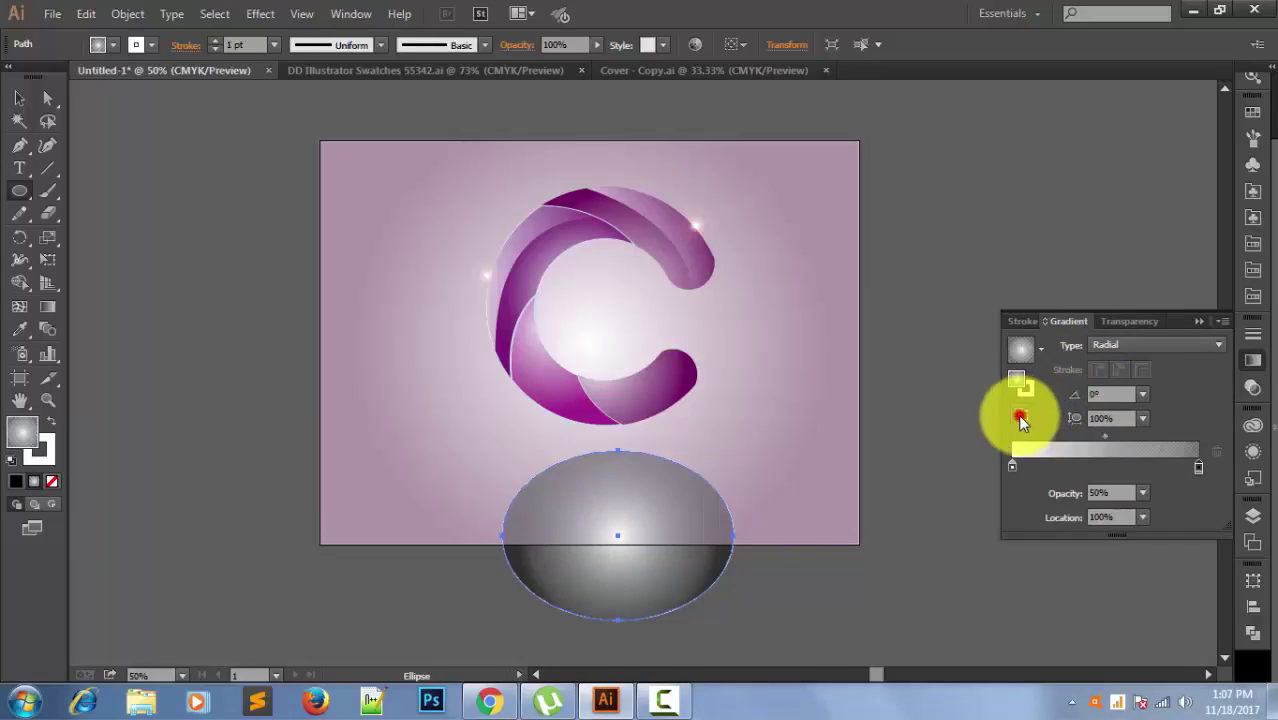
click(1196, 466)
click(1143, 494)
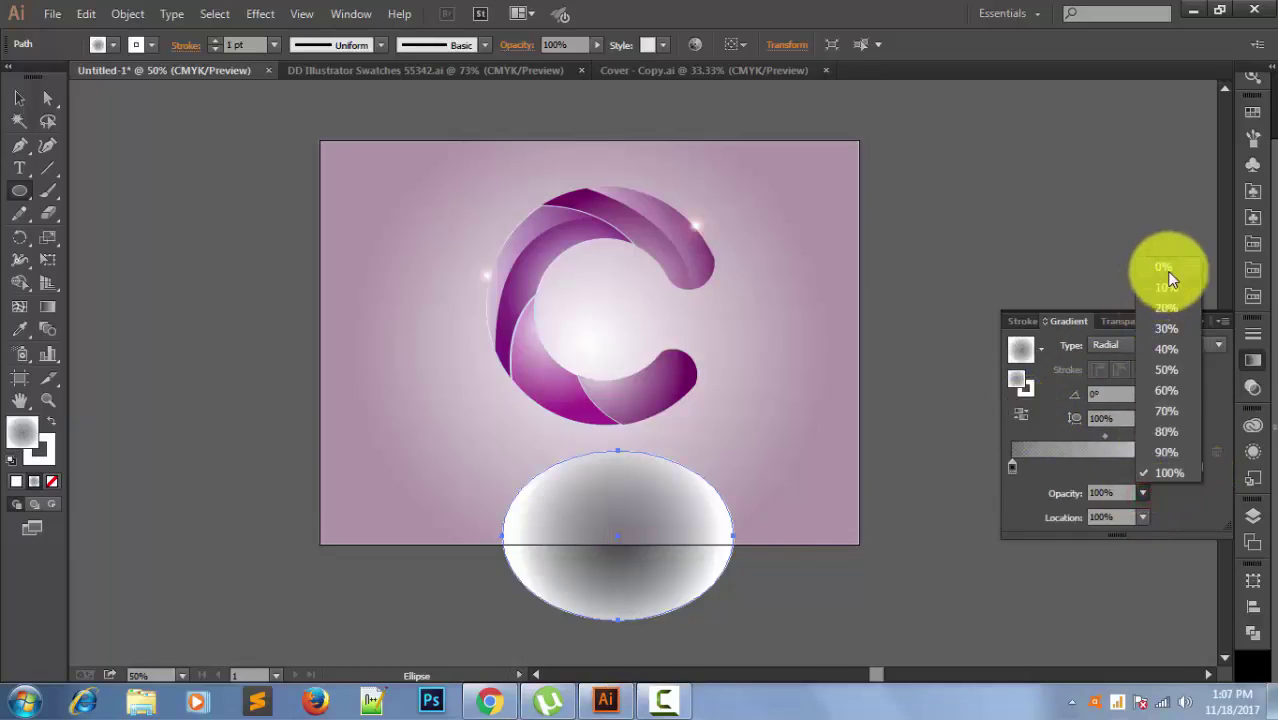
click(1165, 268)
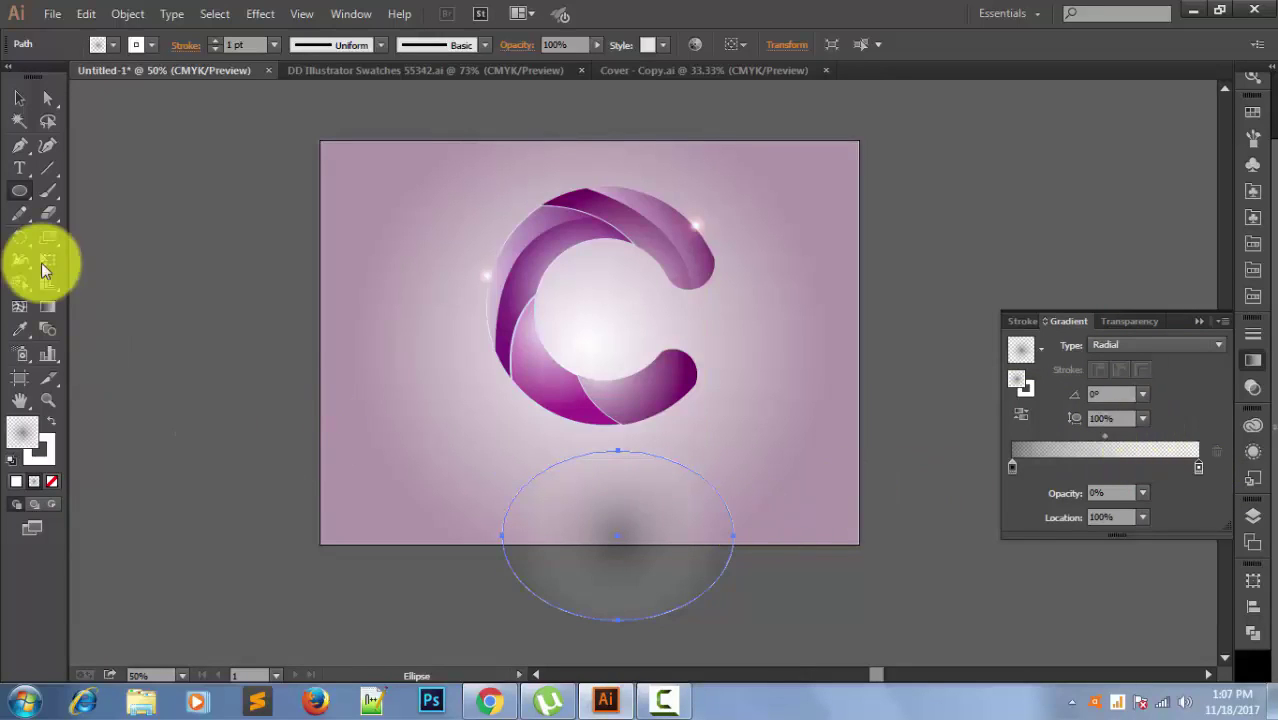
Set the dark centre gradient stop of the ellipse to 80% opacity.
click(19, 97)
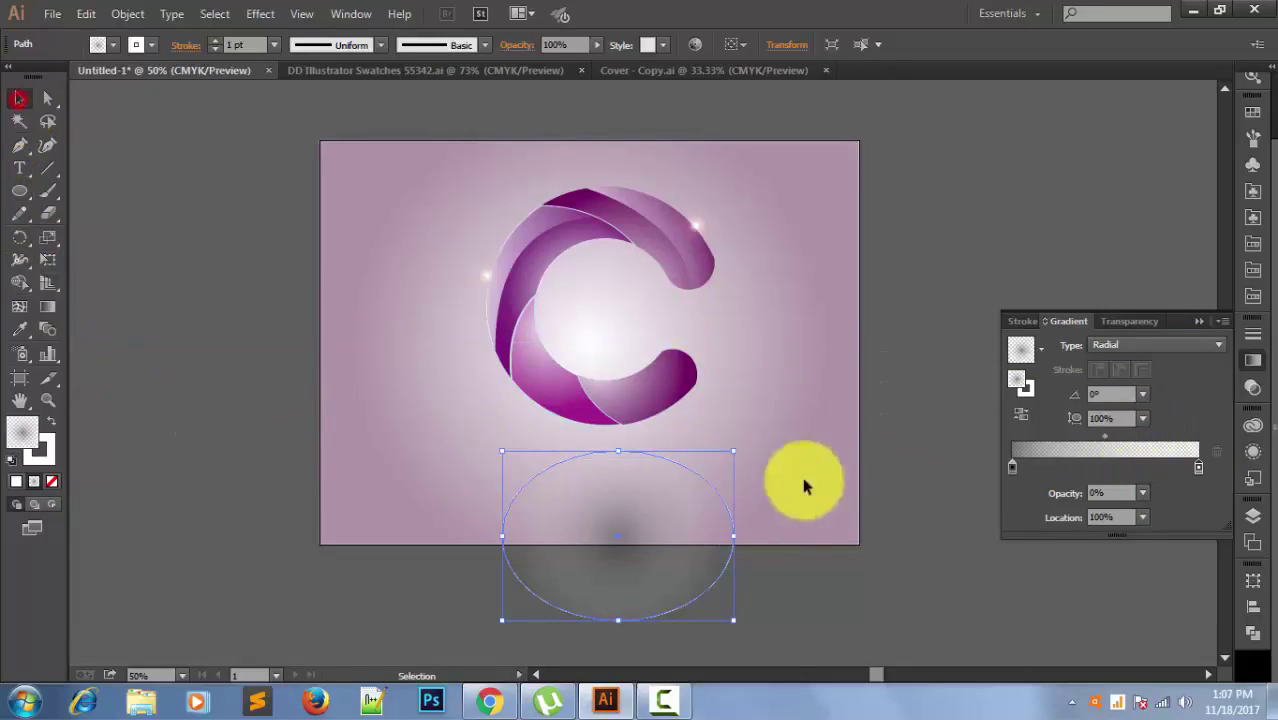
click(1012, 468)
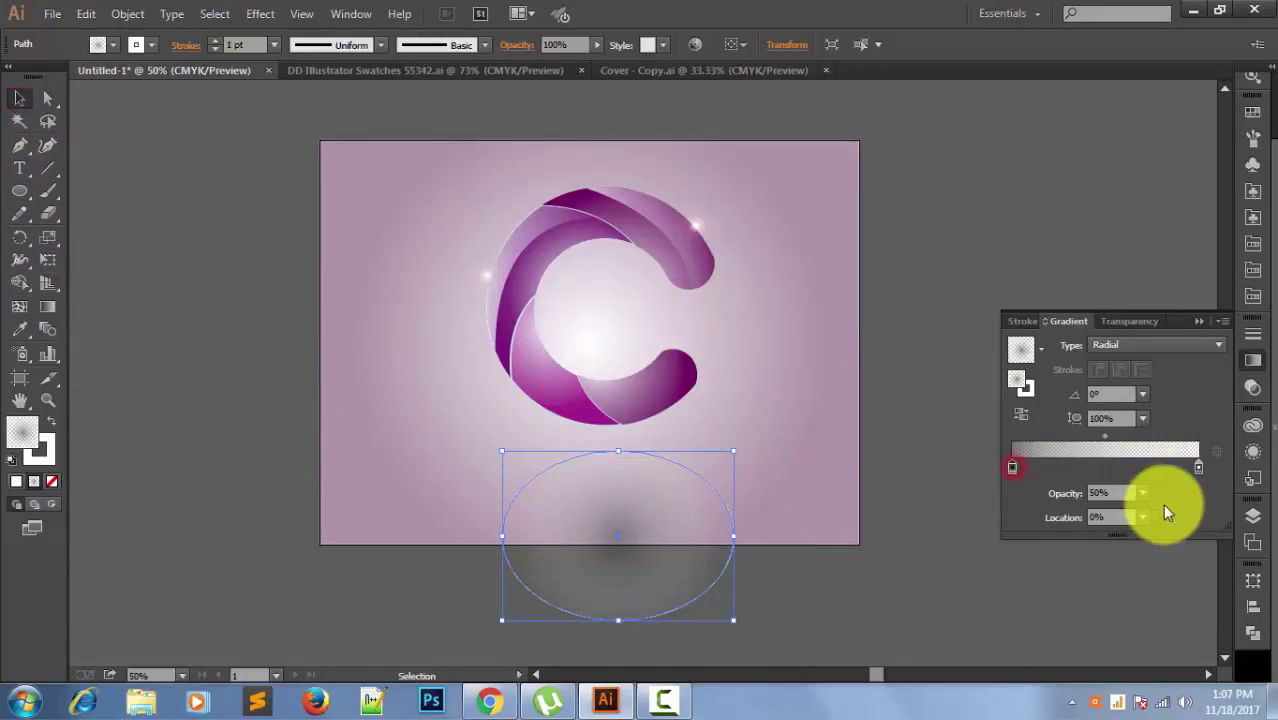
click(1143, 493)
click(1167, 433)
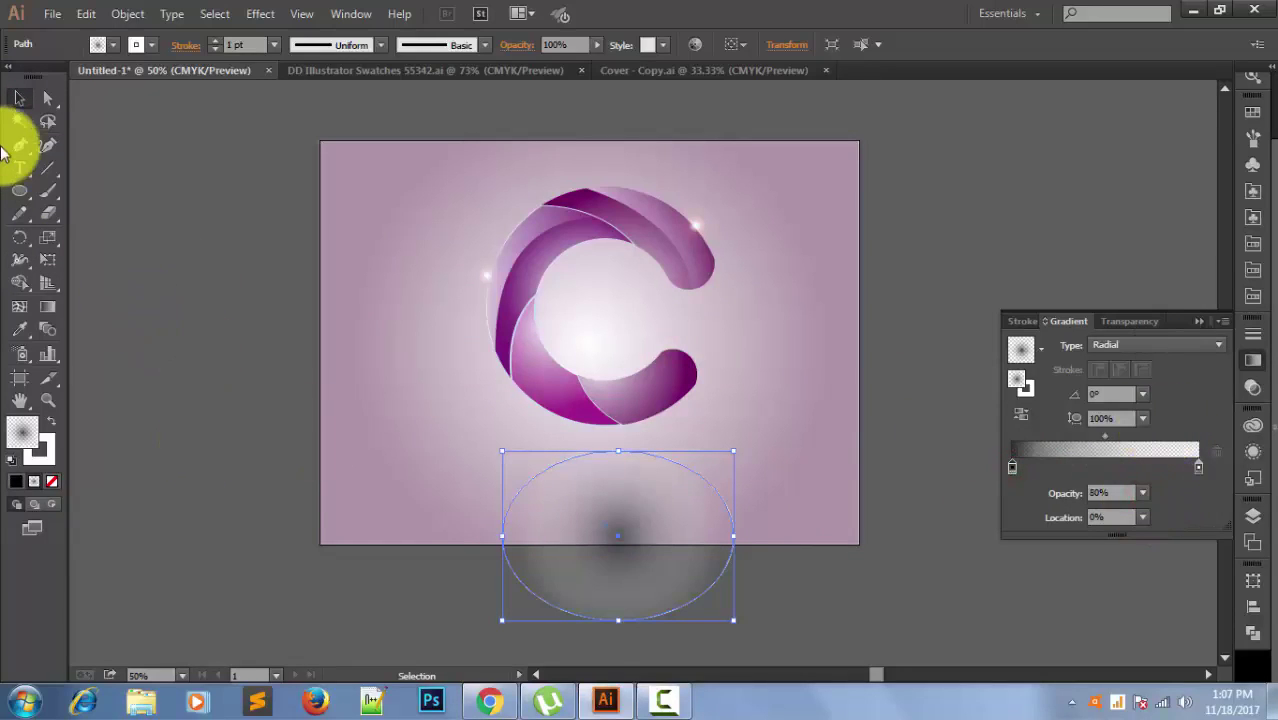
Flatten the ellipse into a thin shadow shape and set its stroke to None.
drag(619, 620, 624, 485)
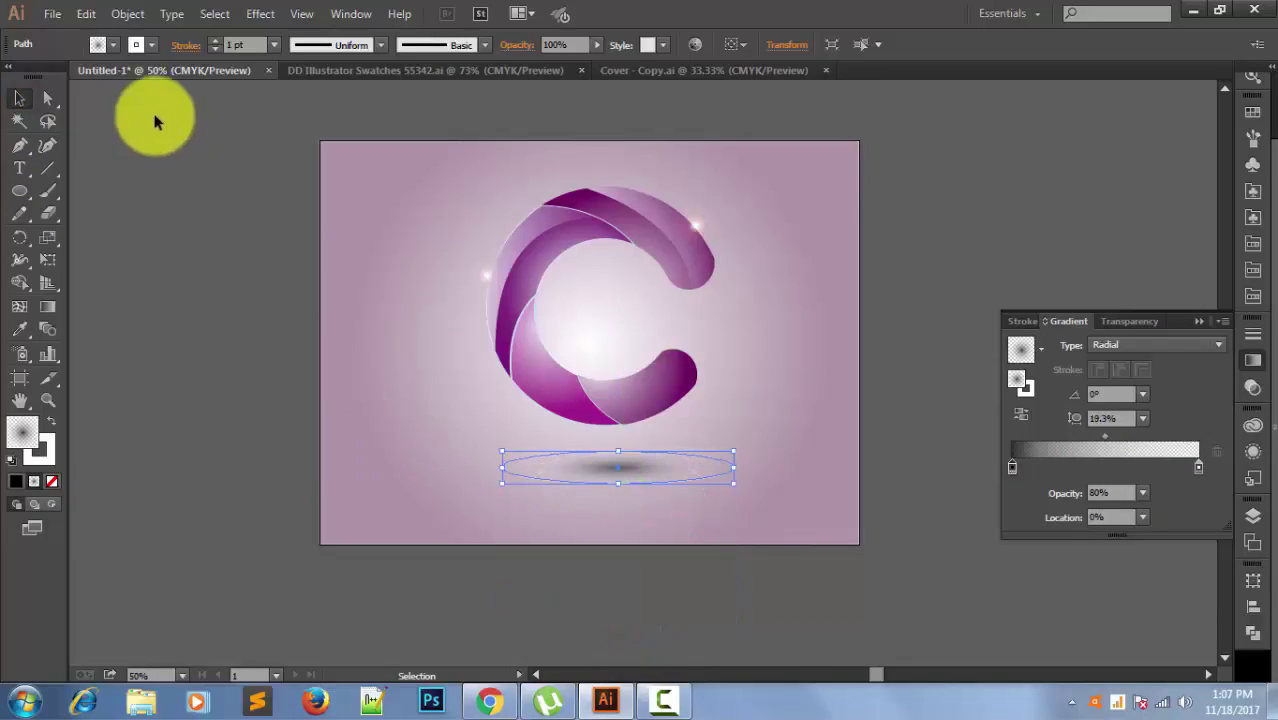
click(151, 45)
click(11, 78)
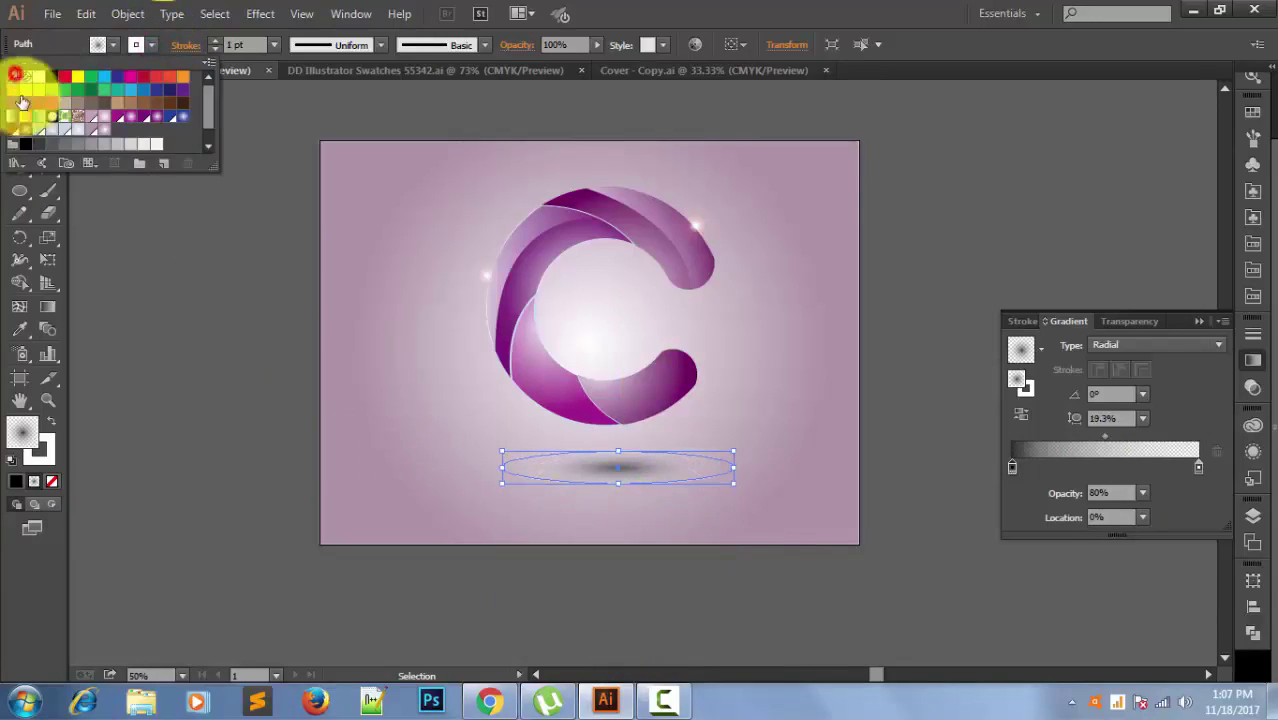
click(614, 462)
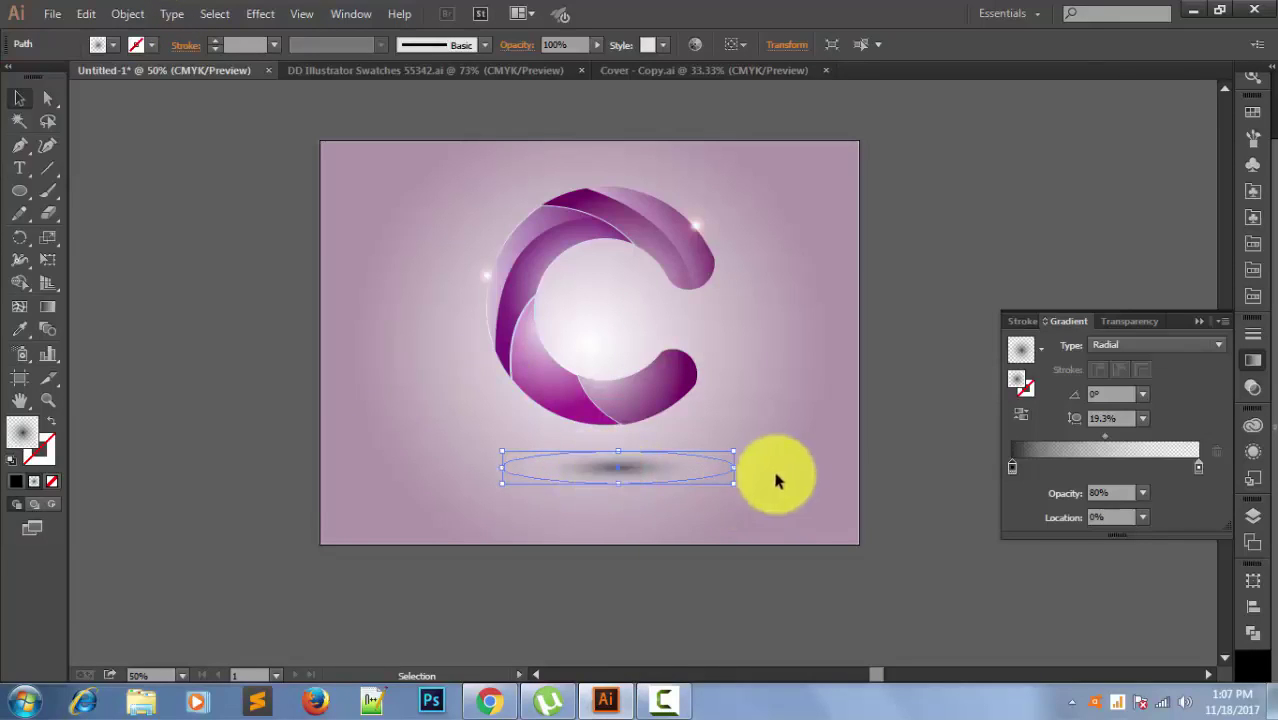
click(797, 449)
Shift the shadow slightly left under the C and move the gradient midpoint to 72.17%.
drag(632, 476, 613, 476)
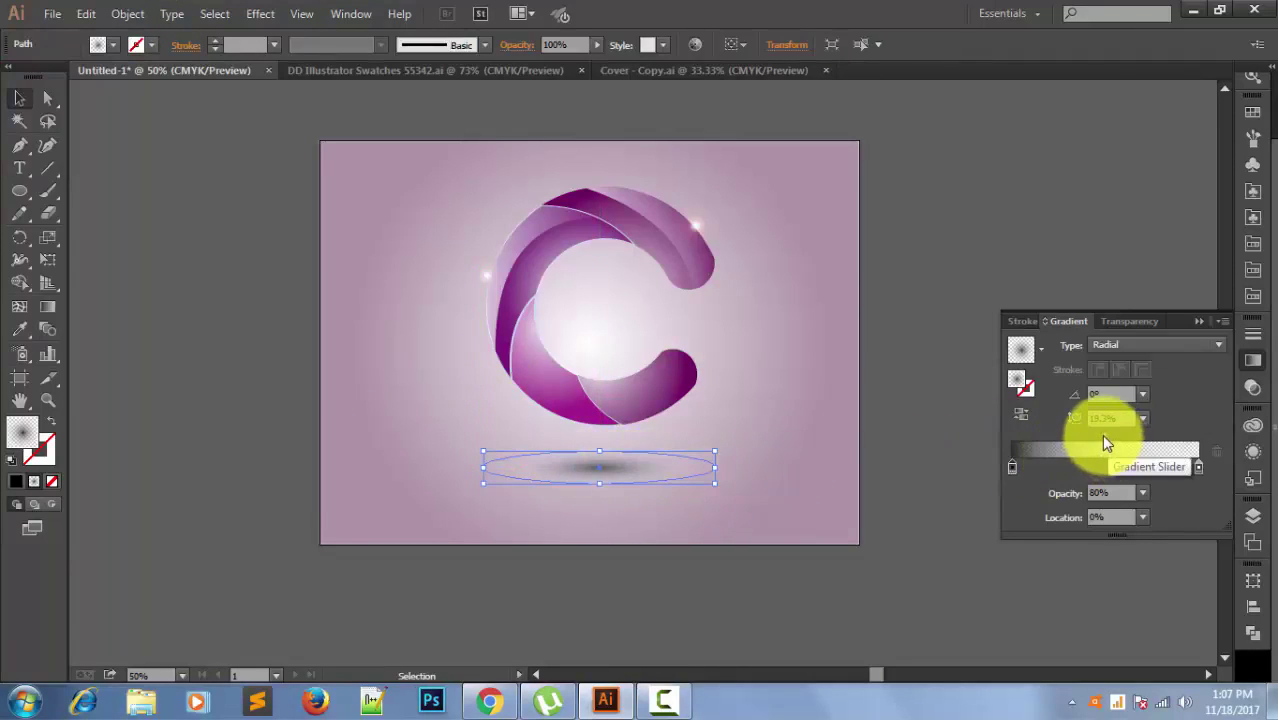
drag(1105, 436, 1147, 436)
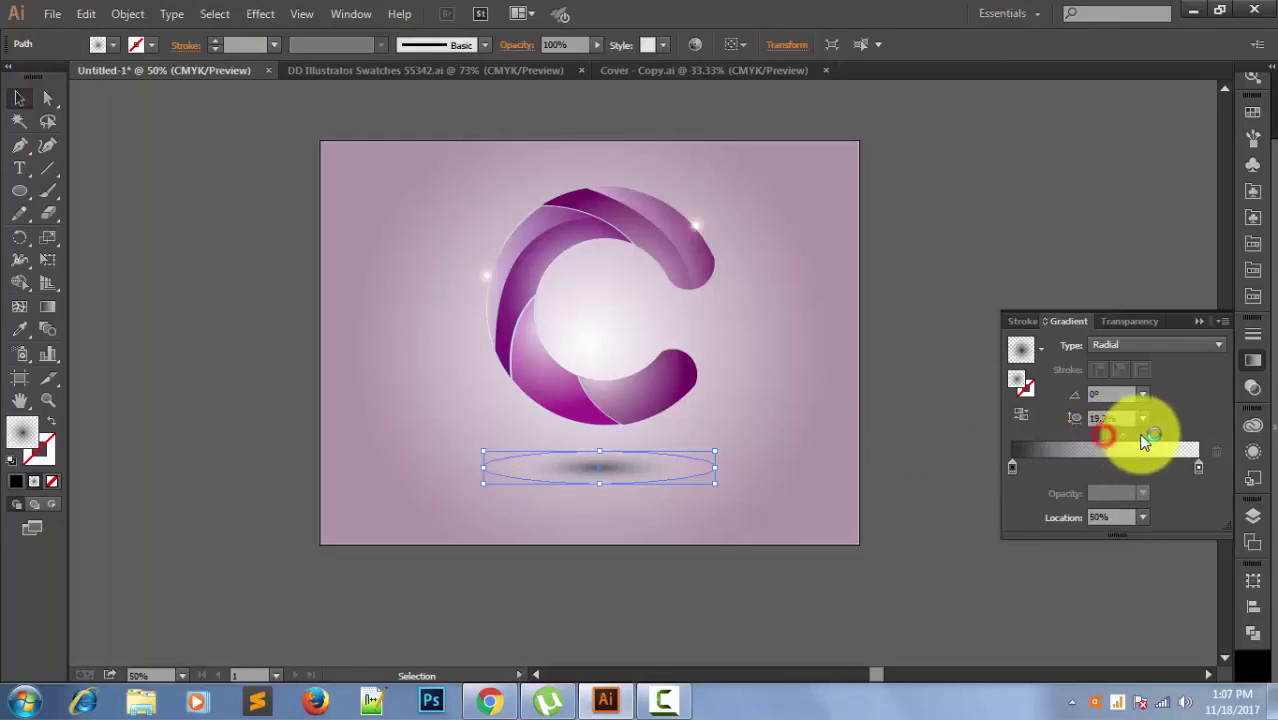
click(819, 470)
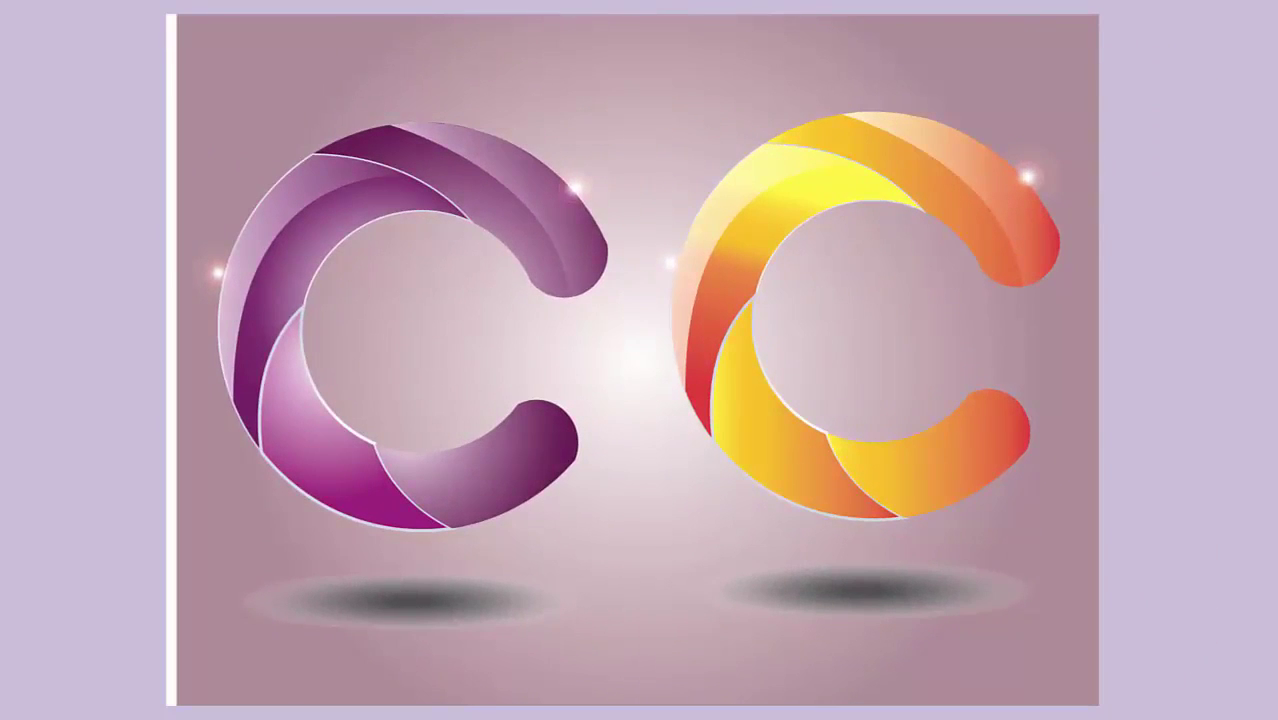